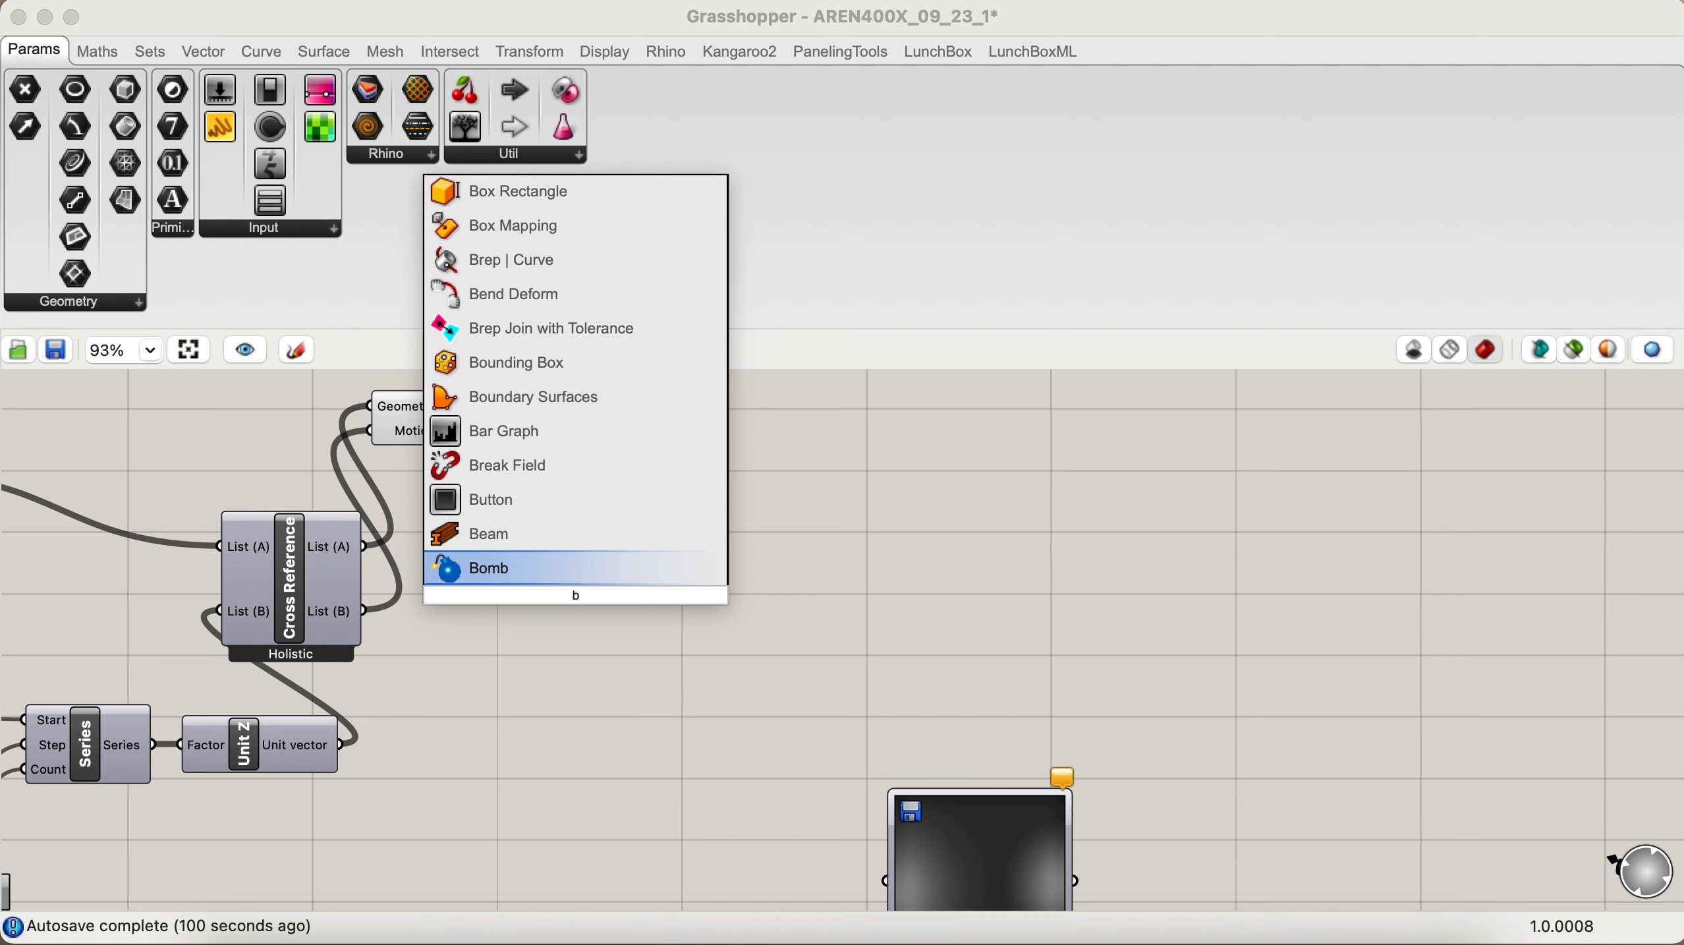
Step: Add a Bounding Box component below Move and feed Move's Geometry output into its Content input
text(b)
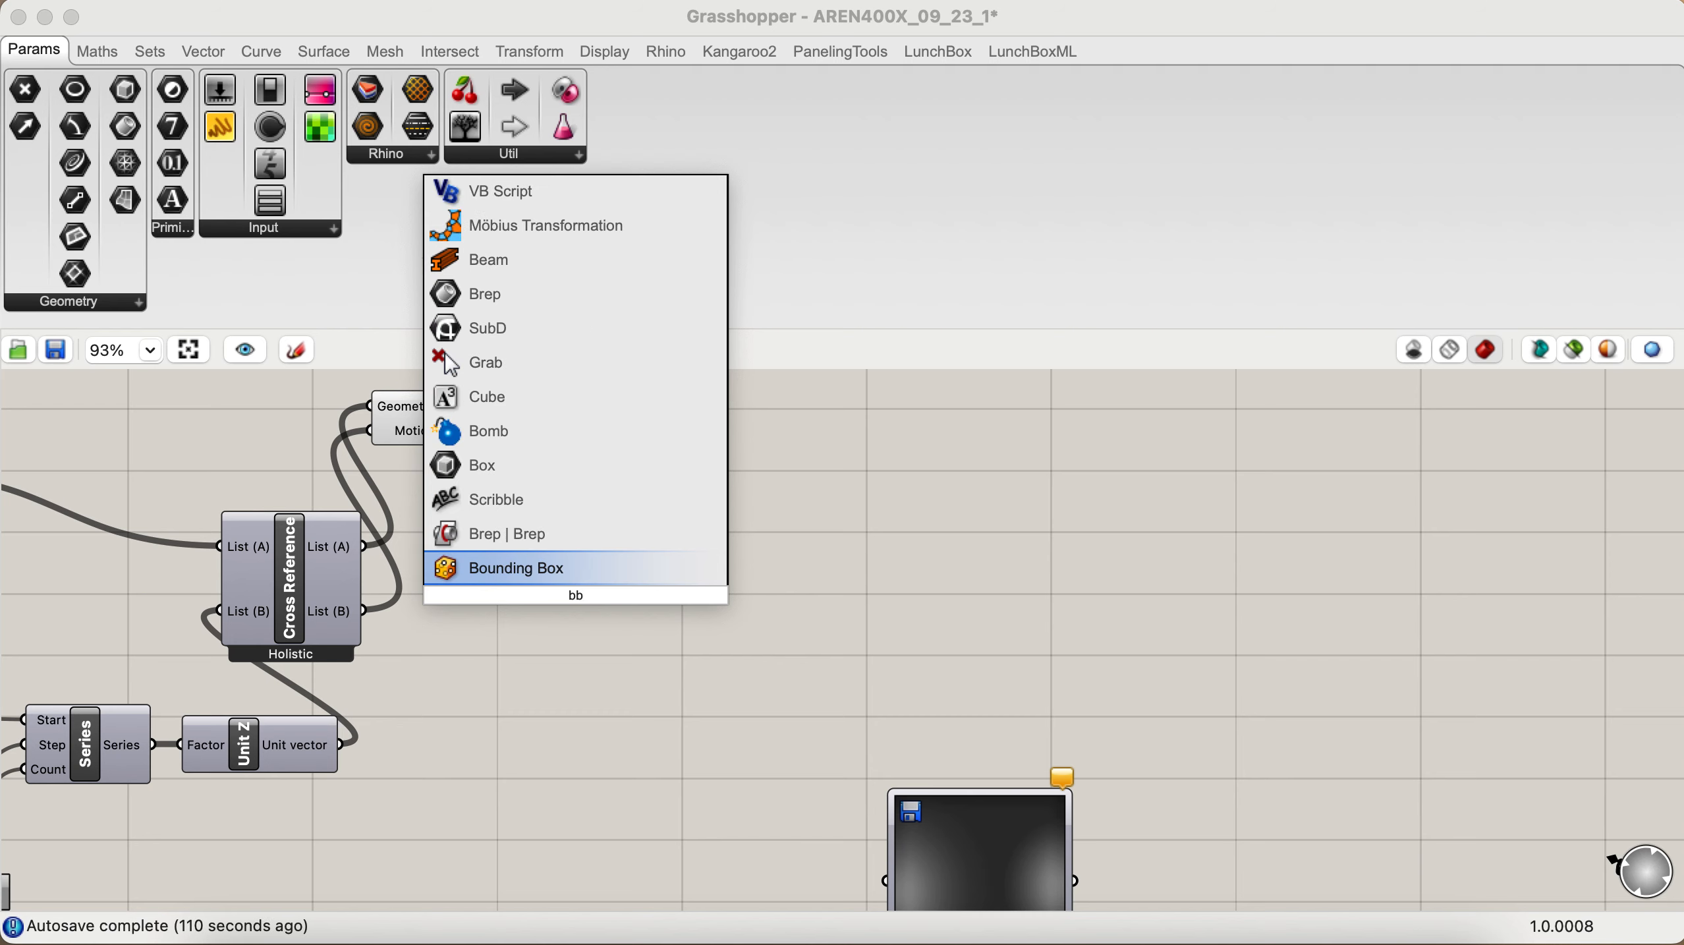
click(576, 570)
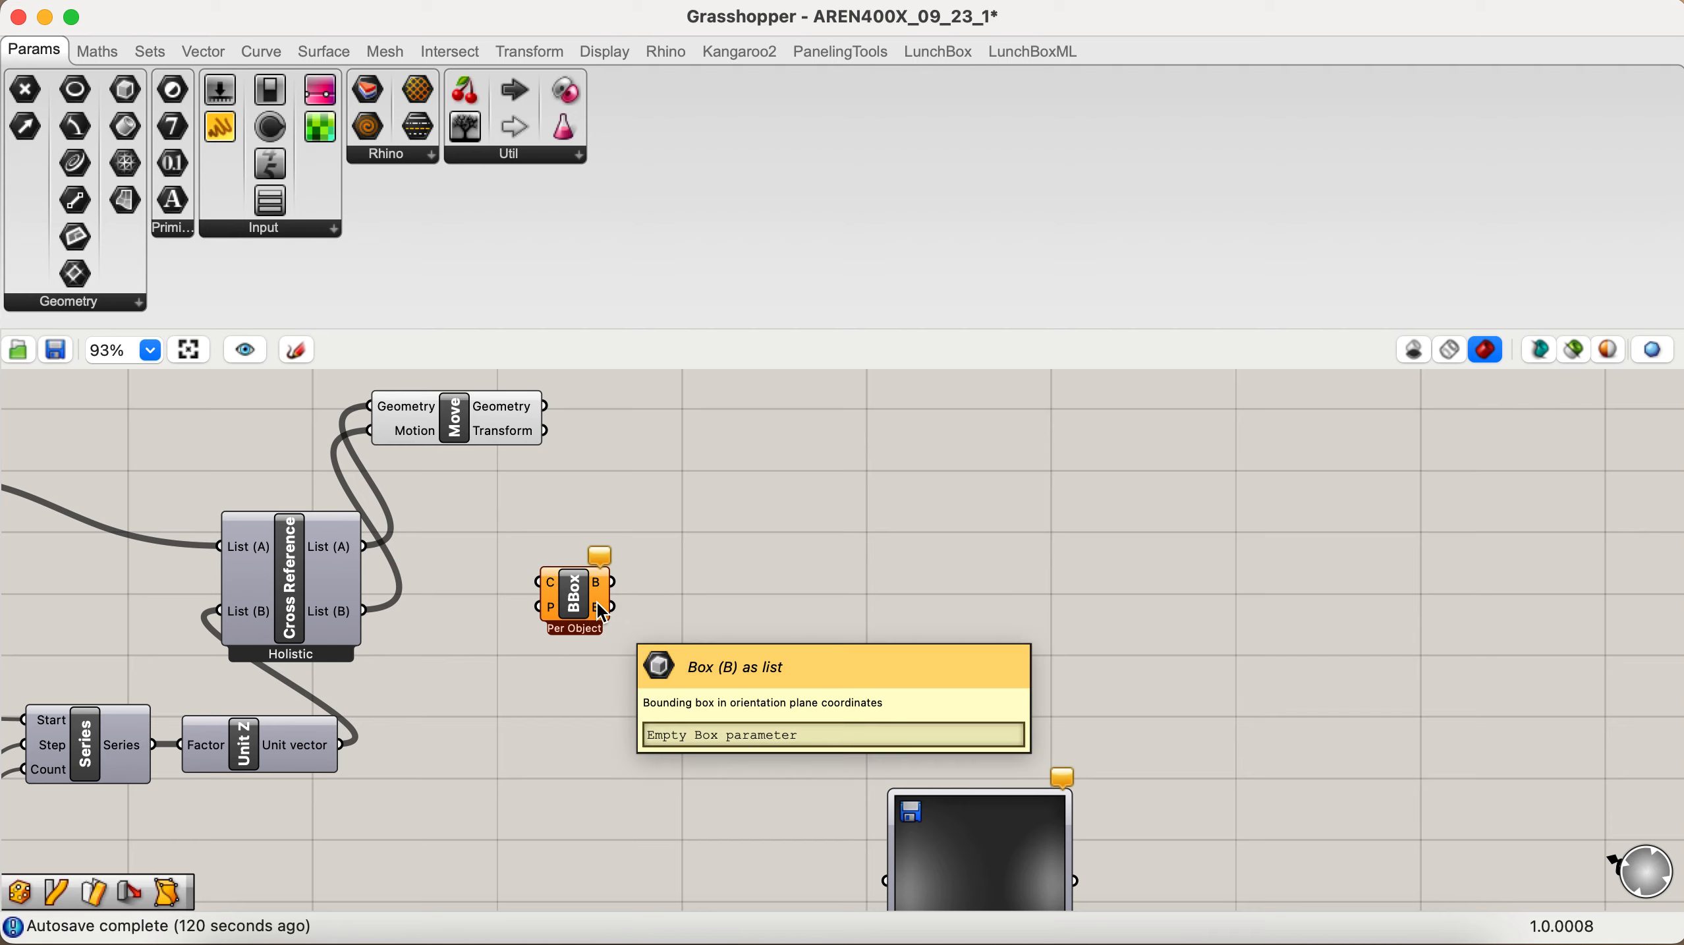
drag(545, 406, 537, 582)
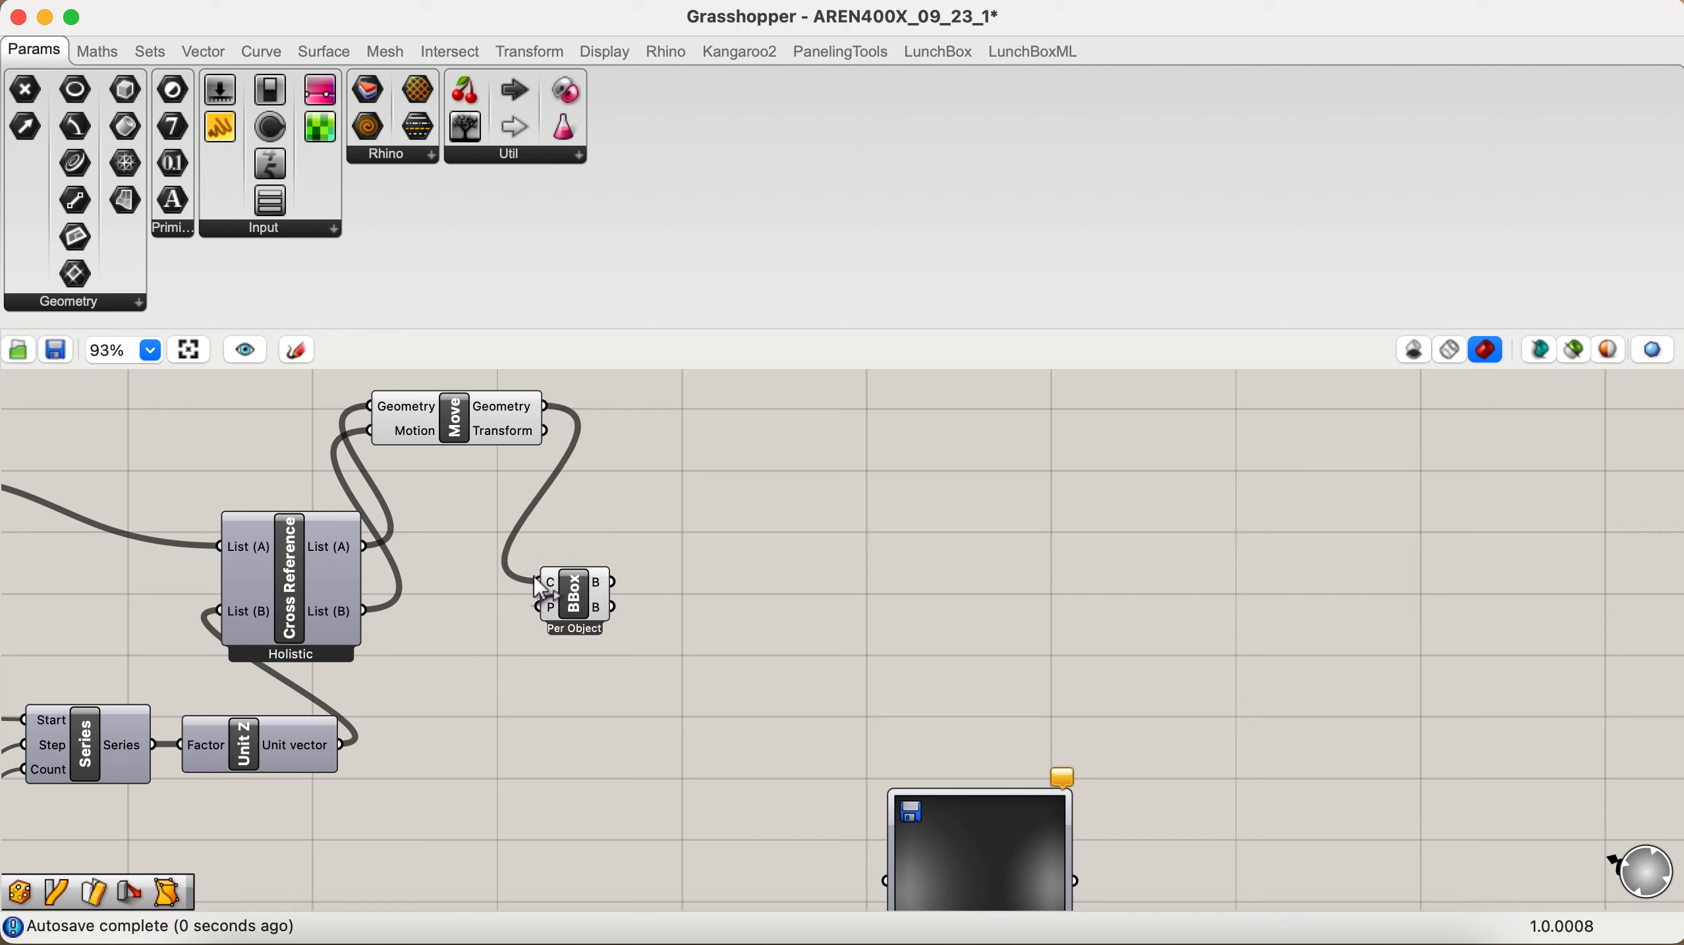
drag(591, 604, 591, 578)
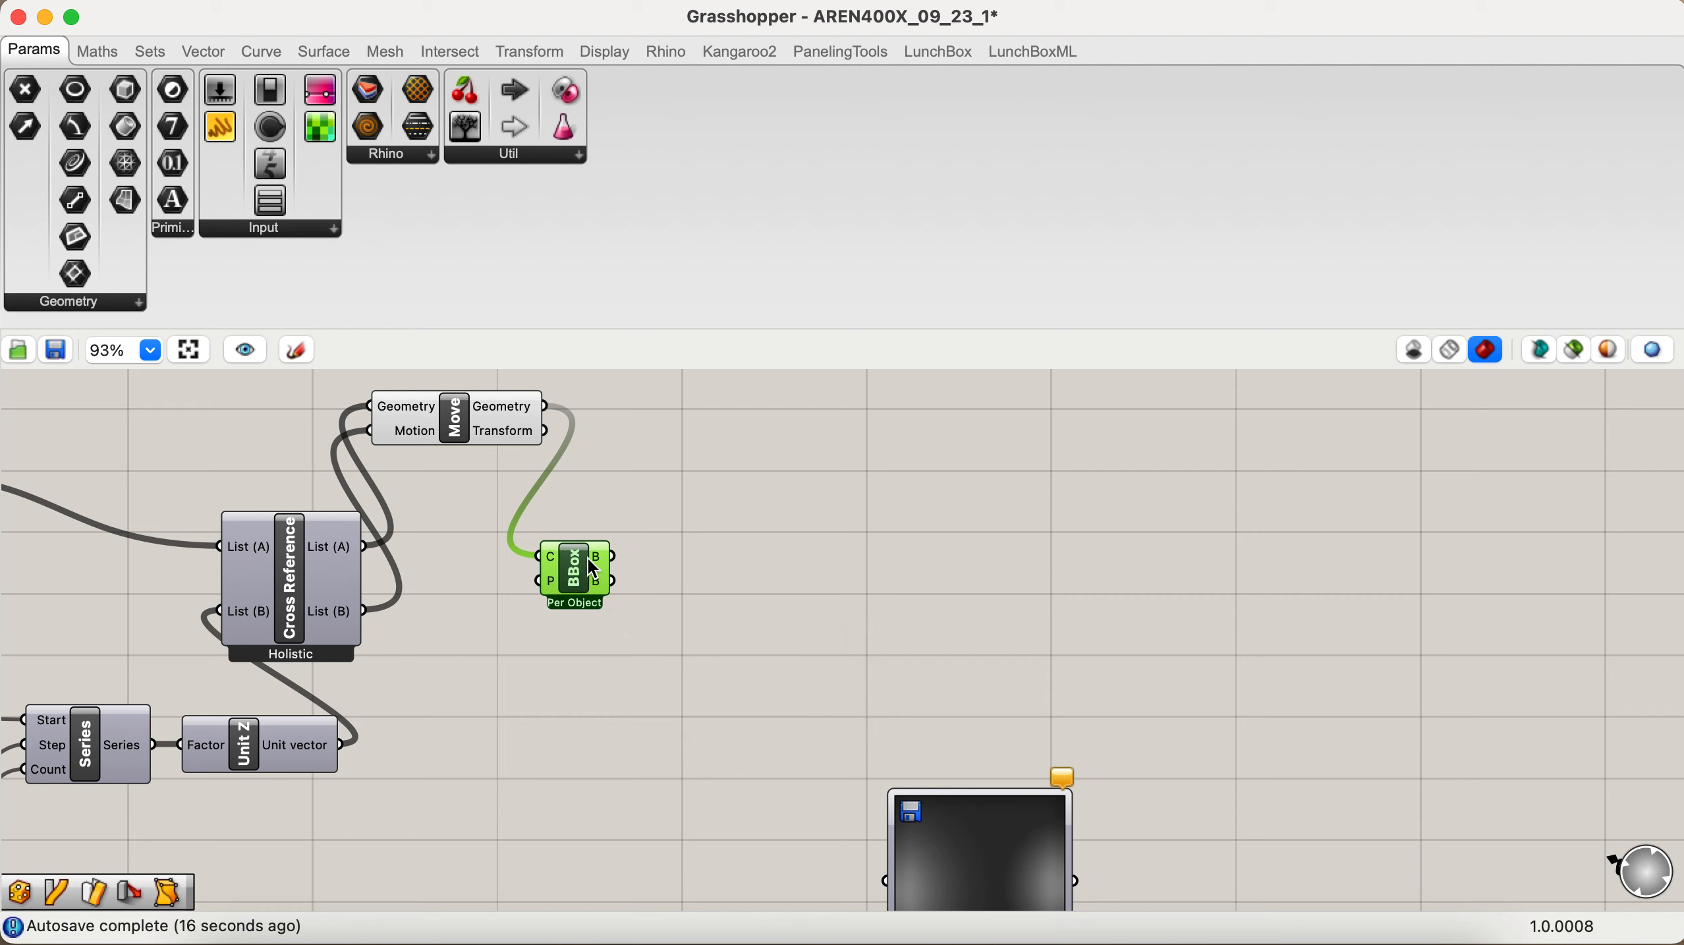
mouse_move(587, 558)
drag(556, 566, 553, 605)
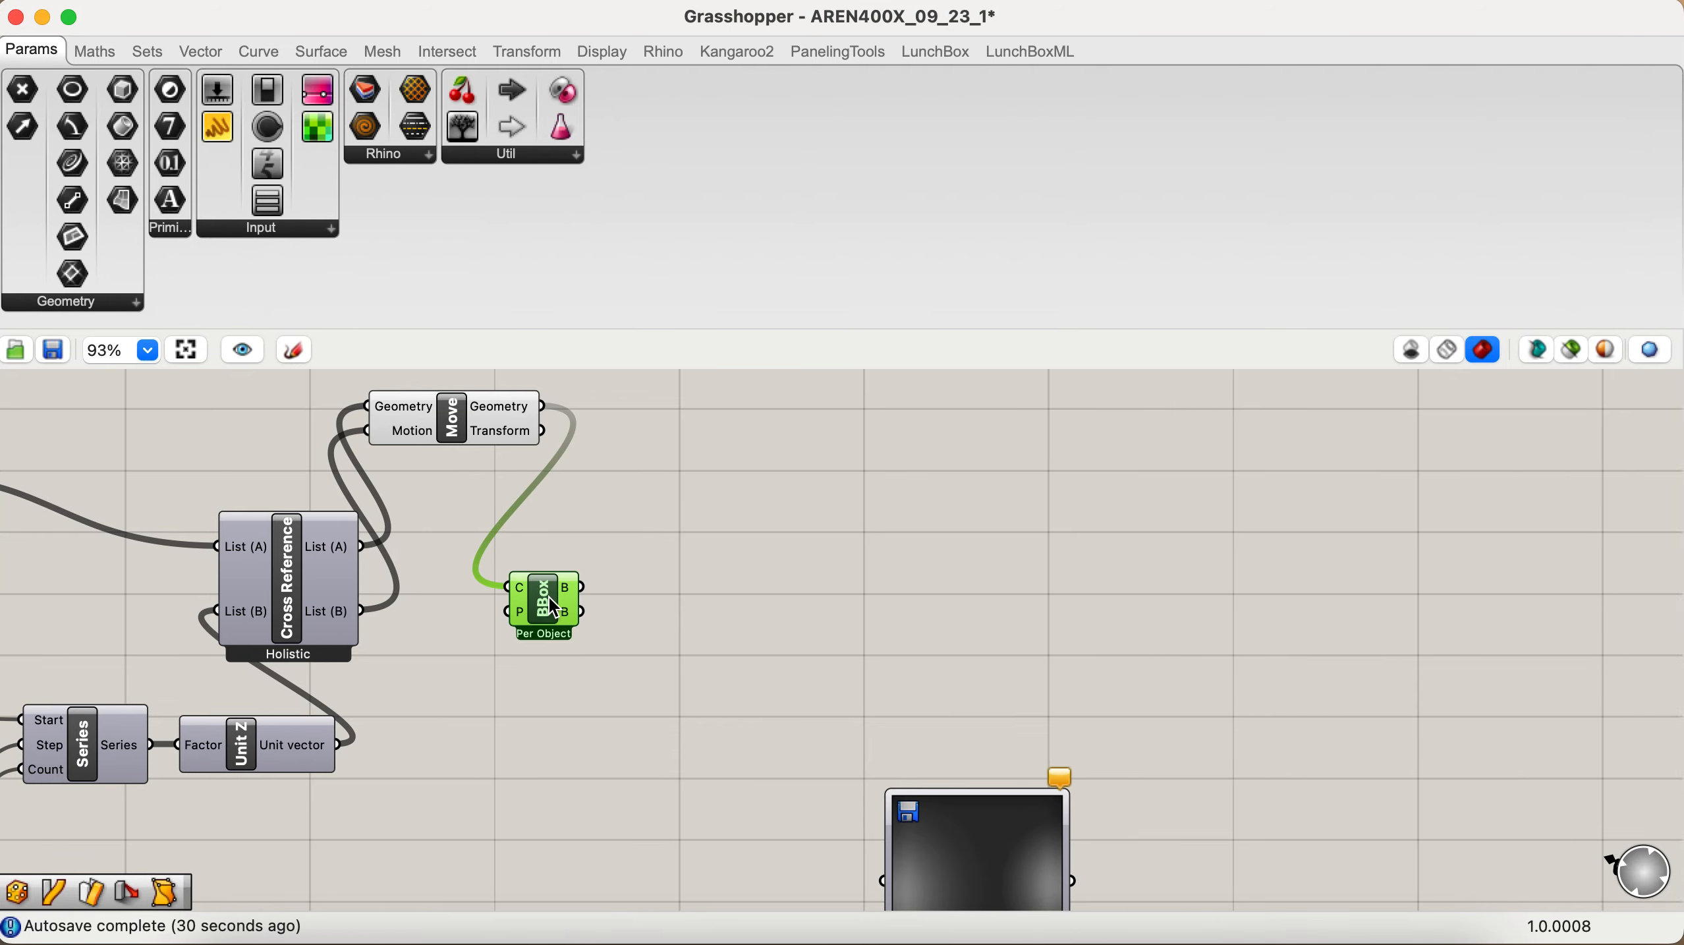
Step: Switch the Bounding Box component to Union Box and check its preview on the wall in the Rhino viewport
key(ctrl+Right)
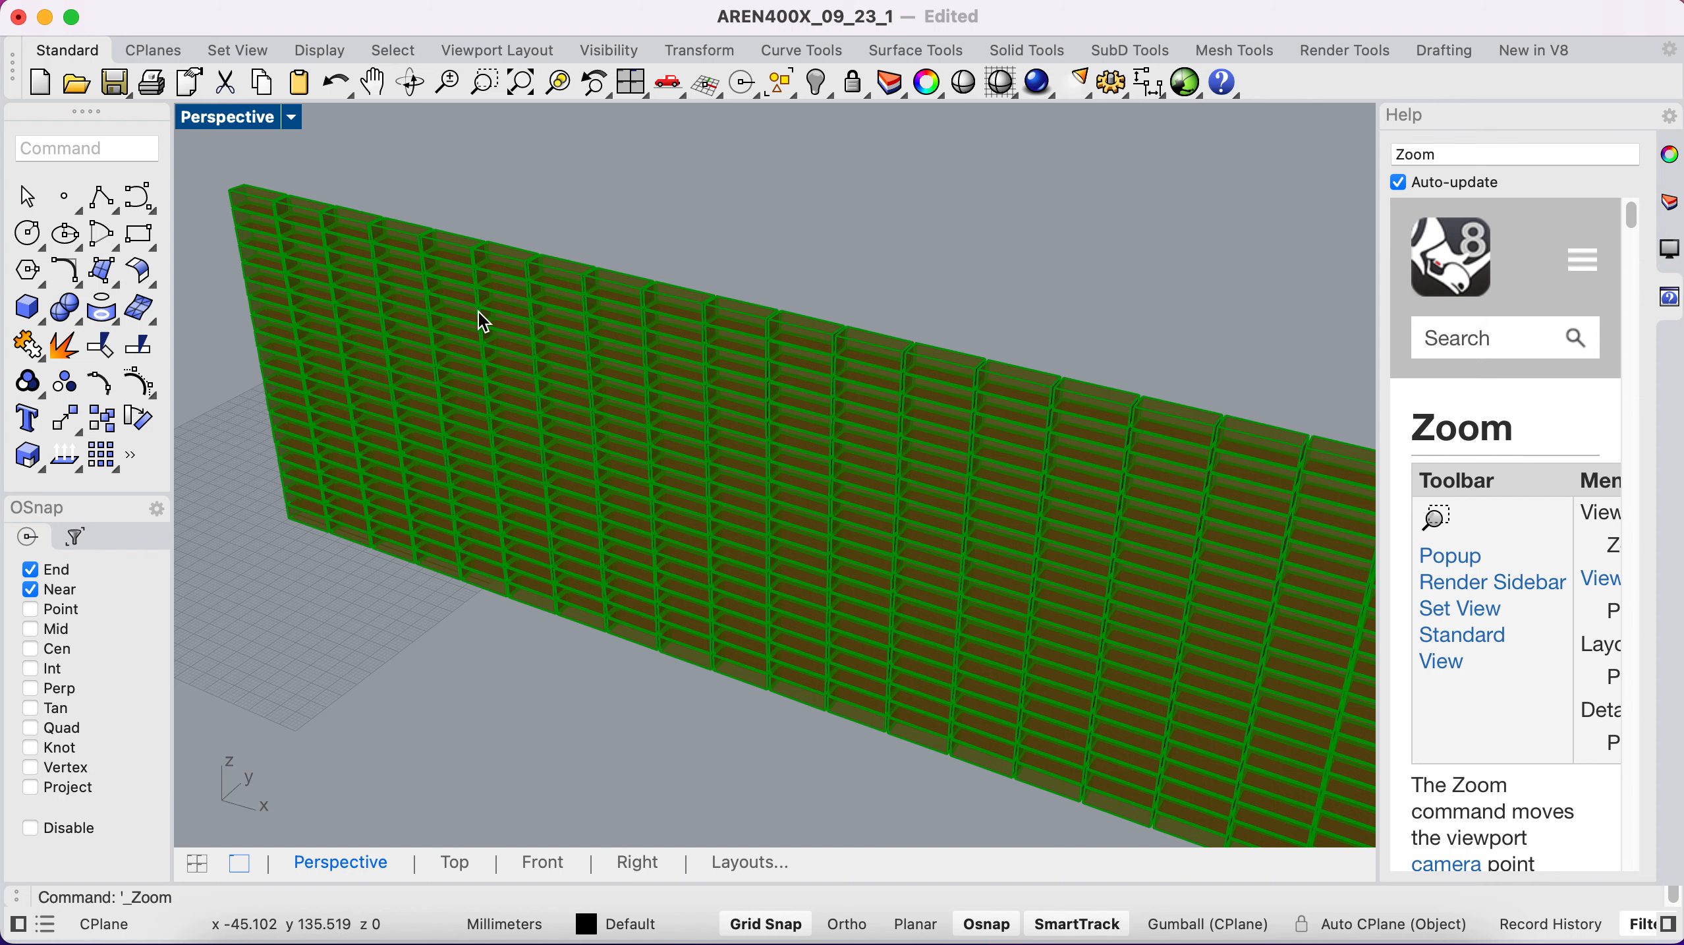
key(ctrl+Left)
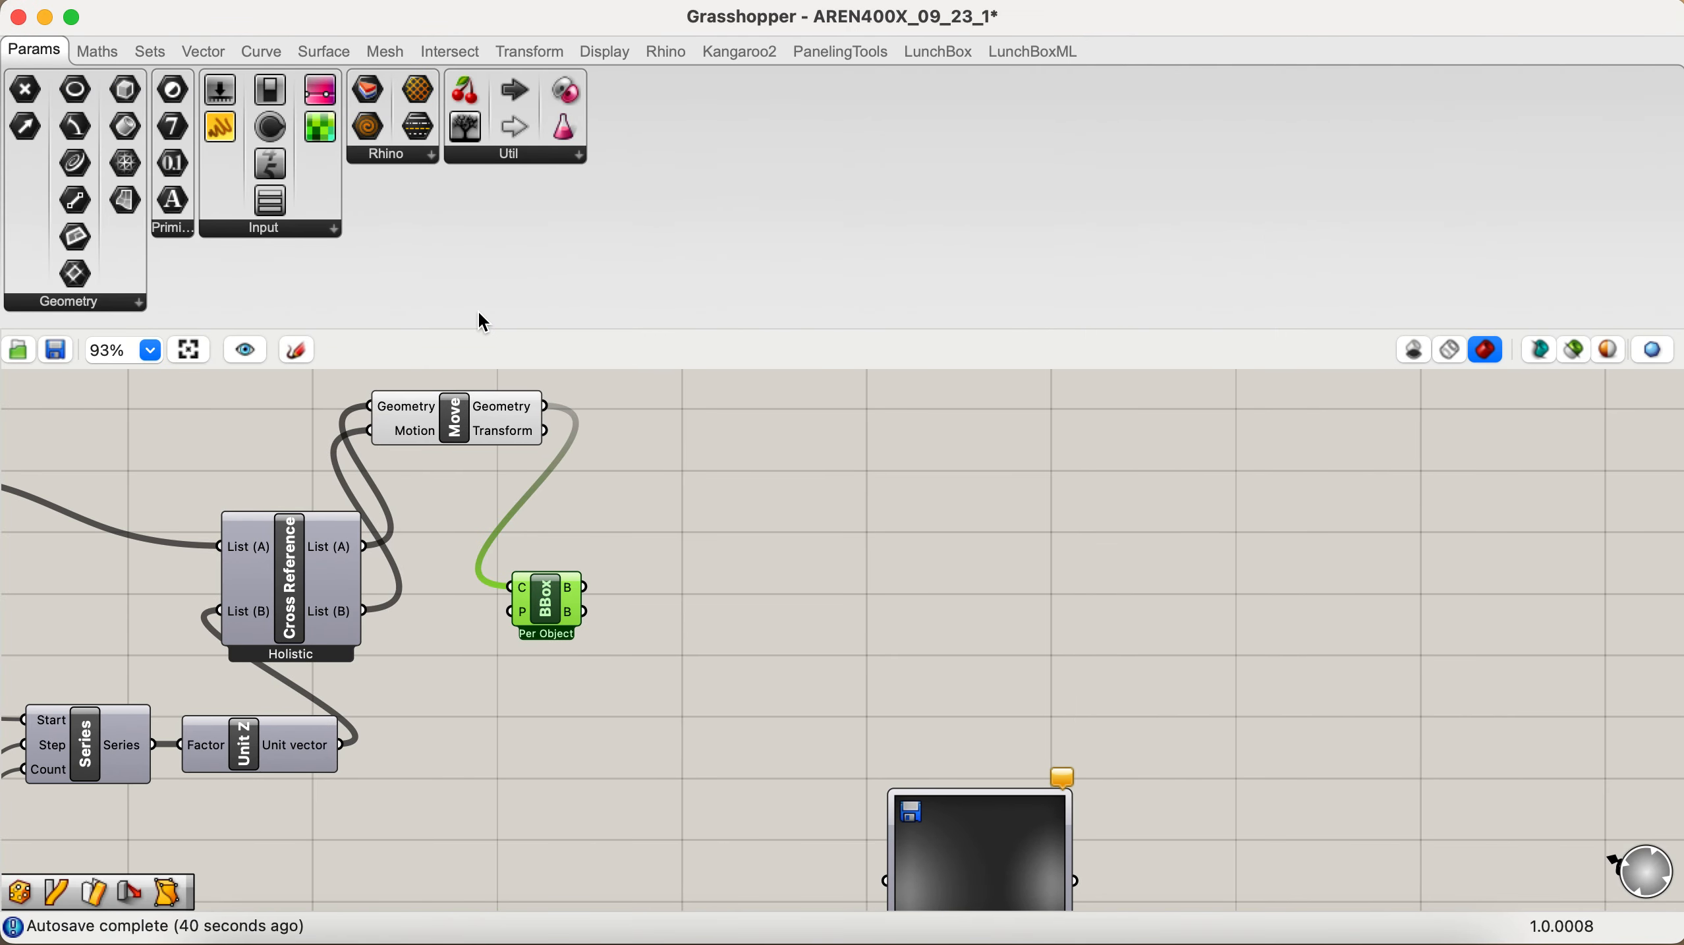
right_click(548, 616)
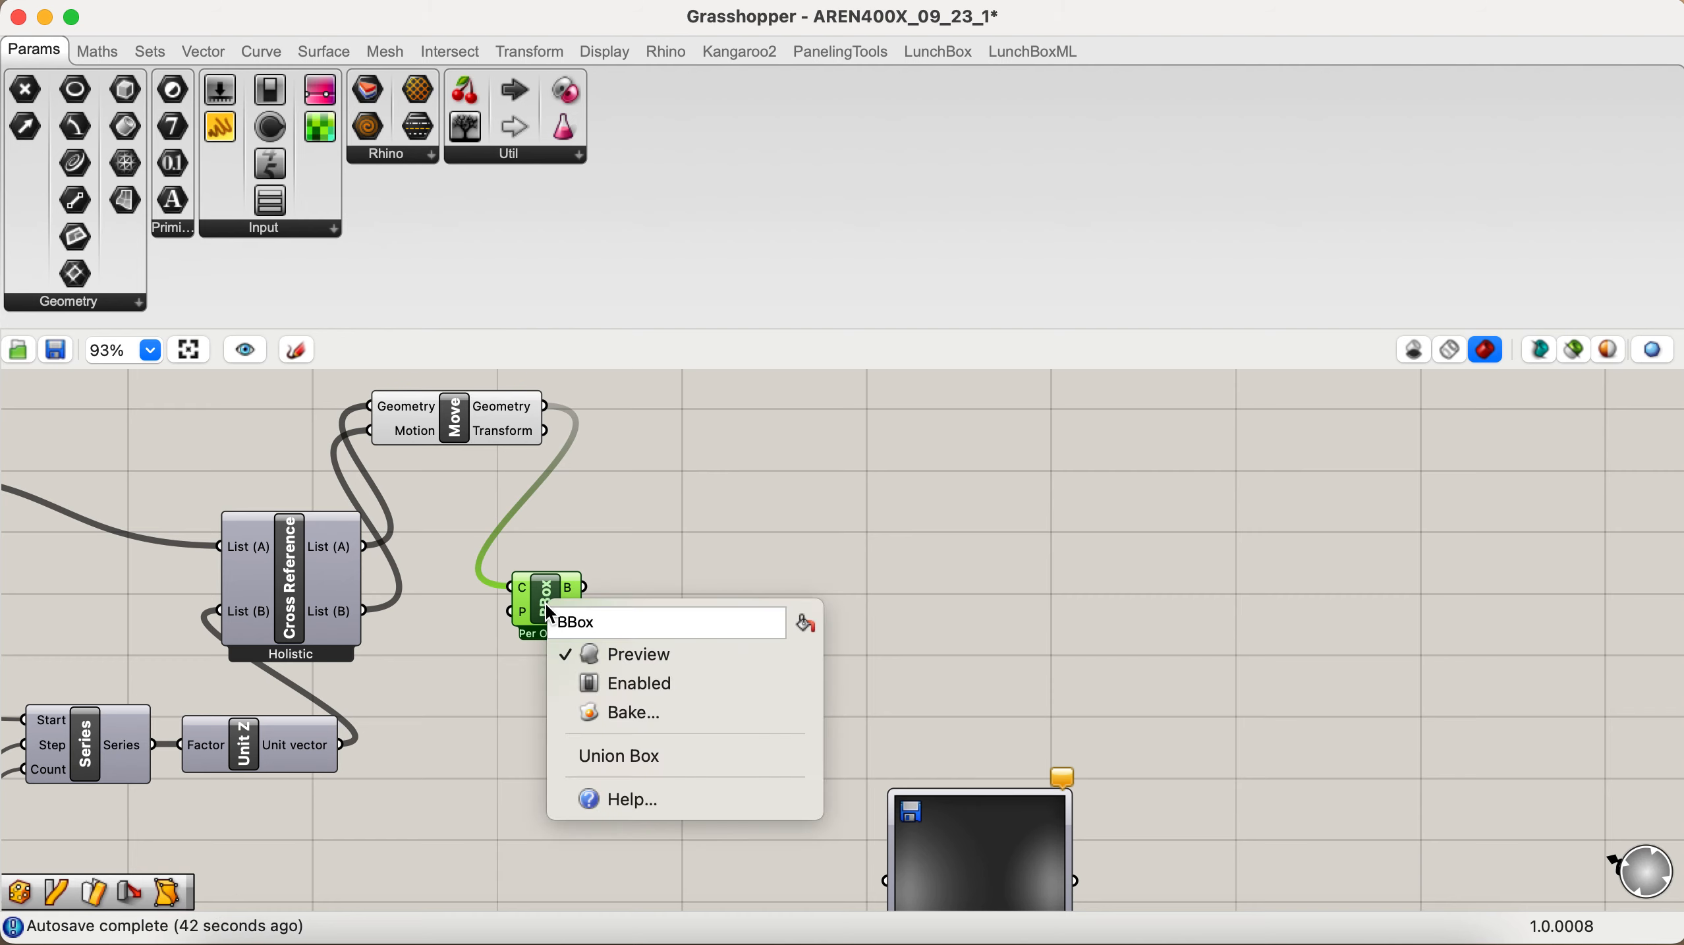
click(630, 756)
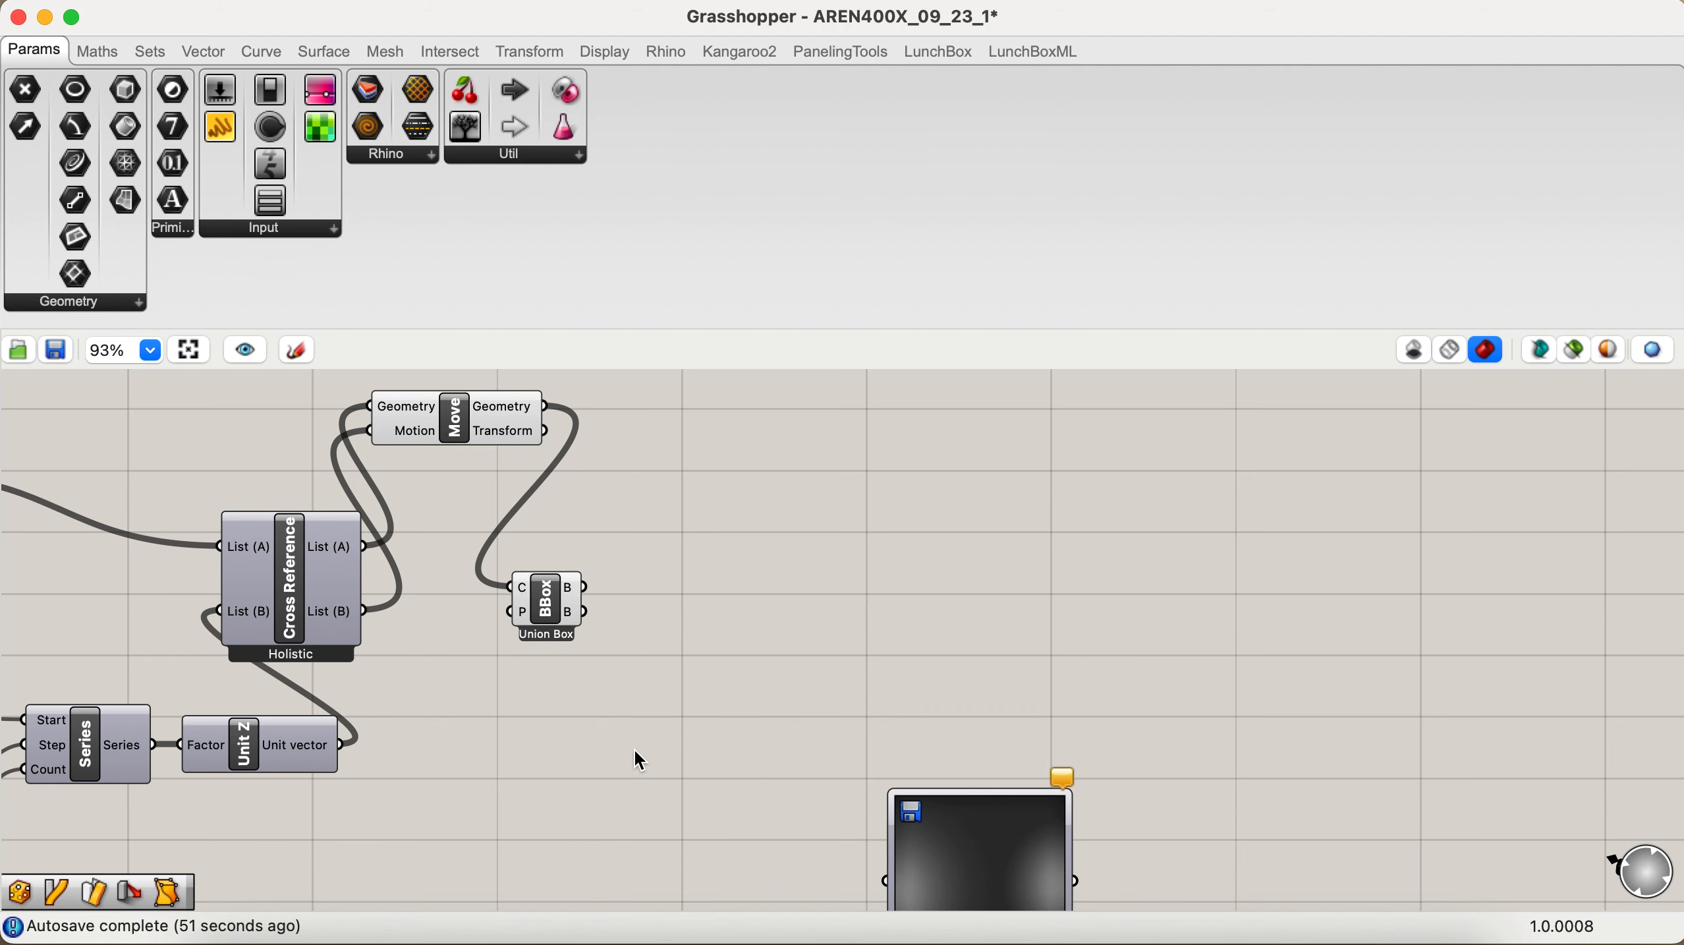
click(556, 617)
key(ctrl+Right)
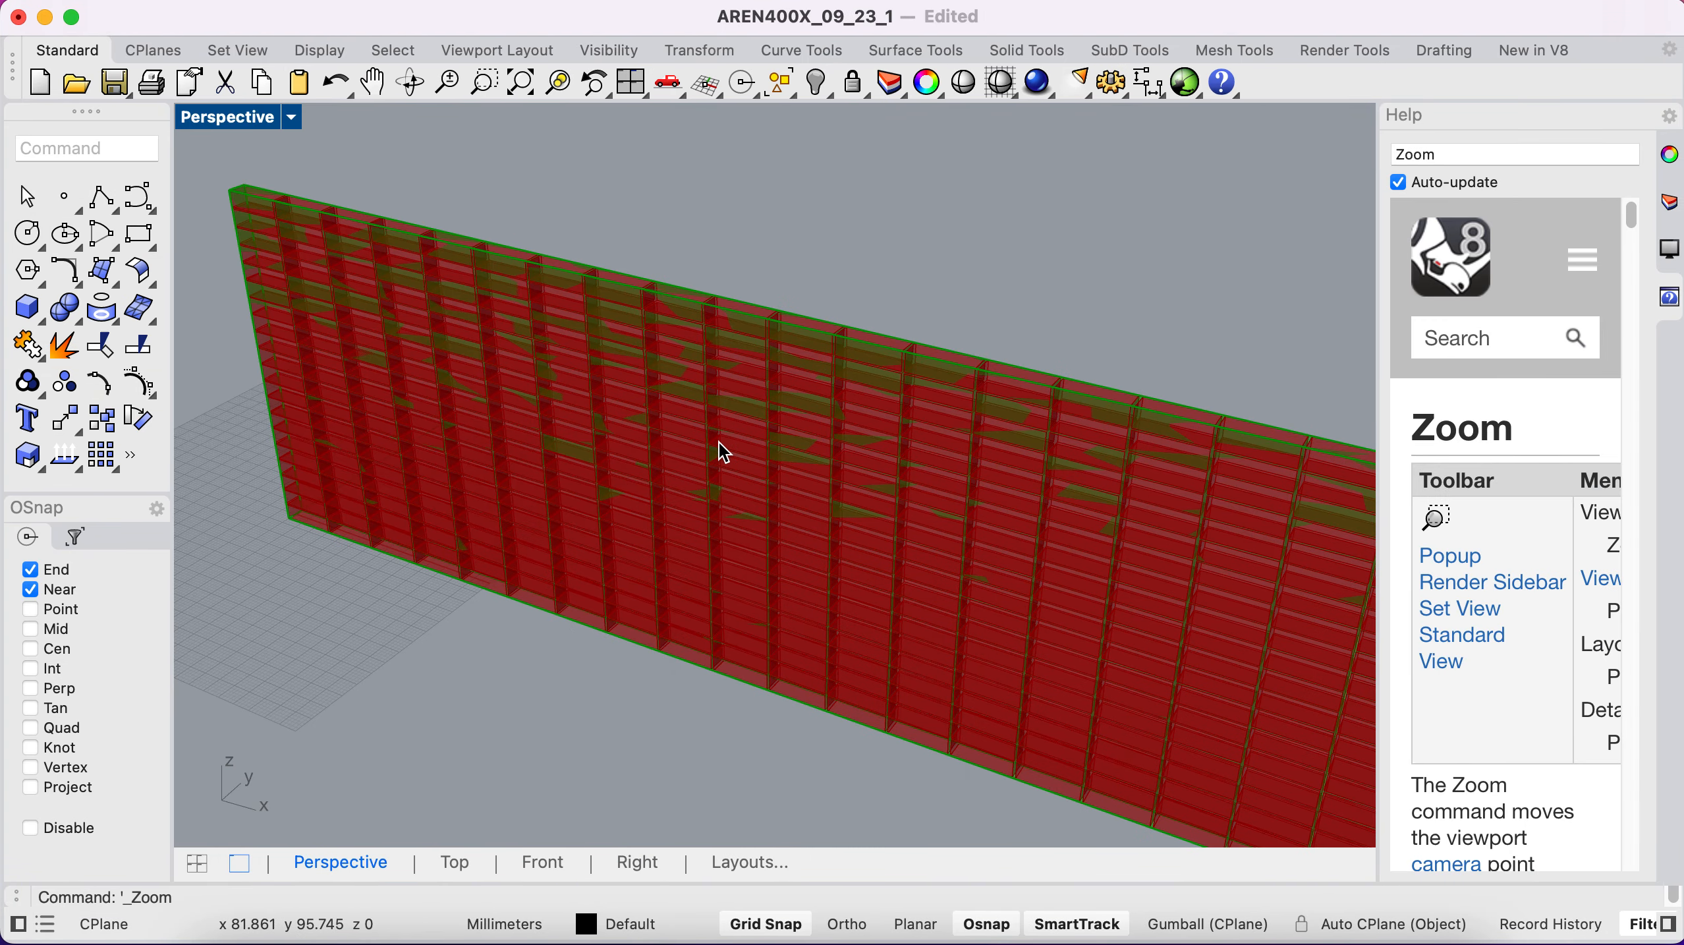
key(ctrl+Left)
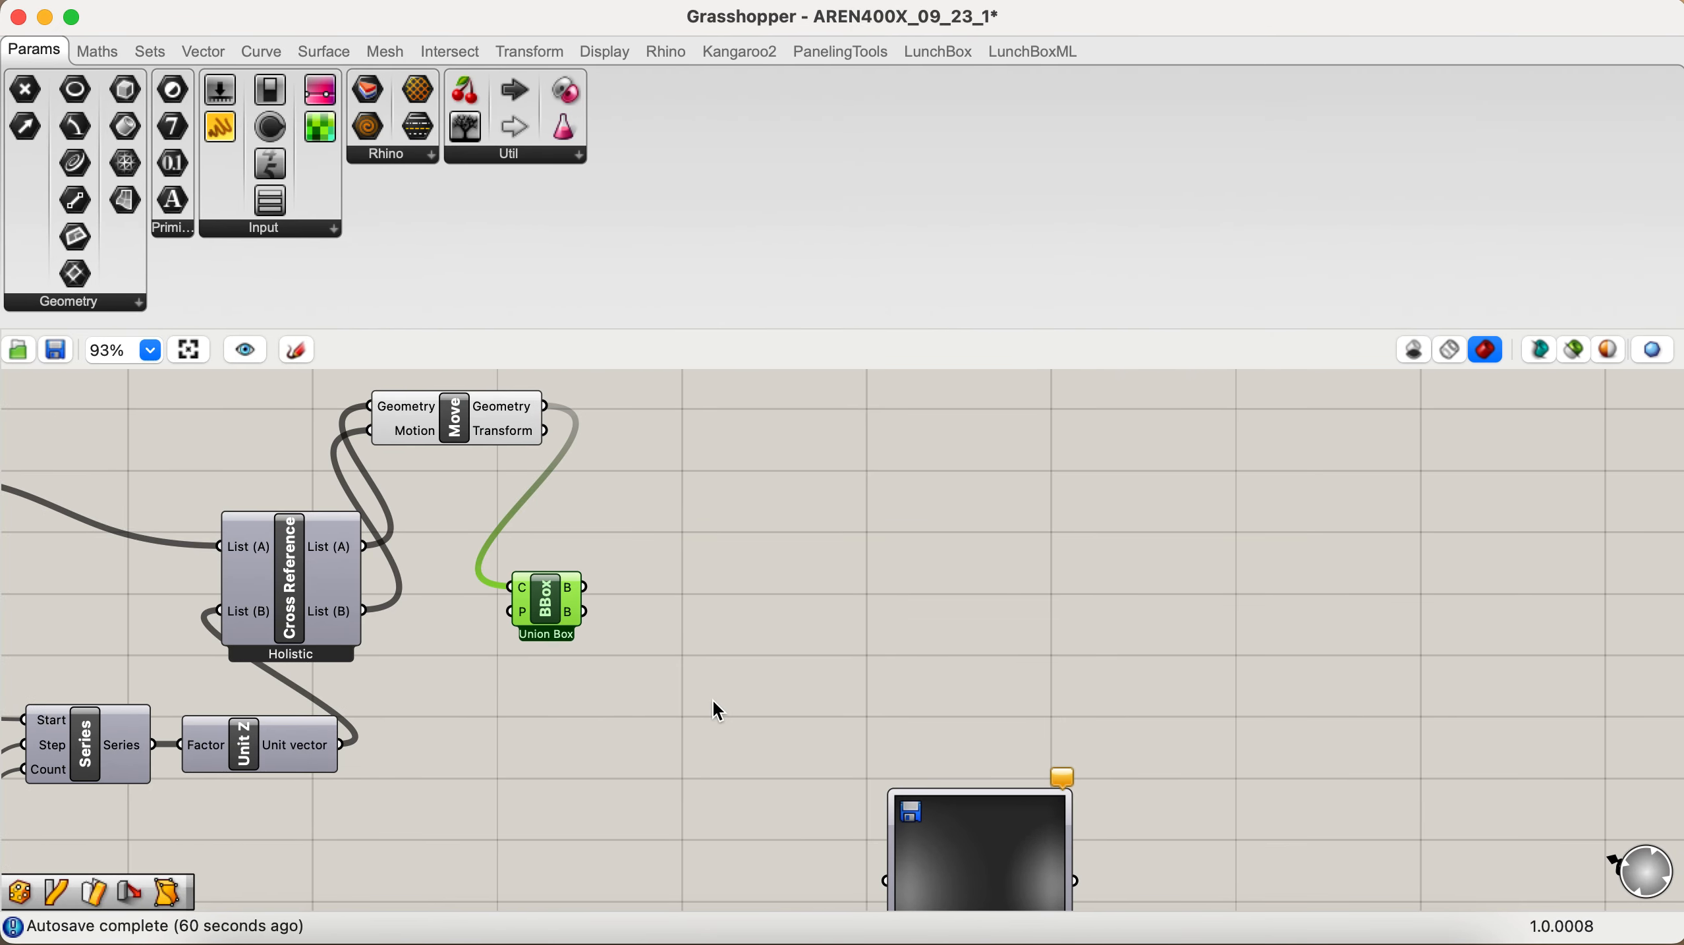
double_click(652, 717)
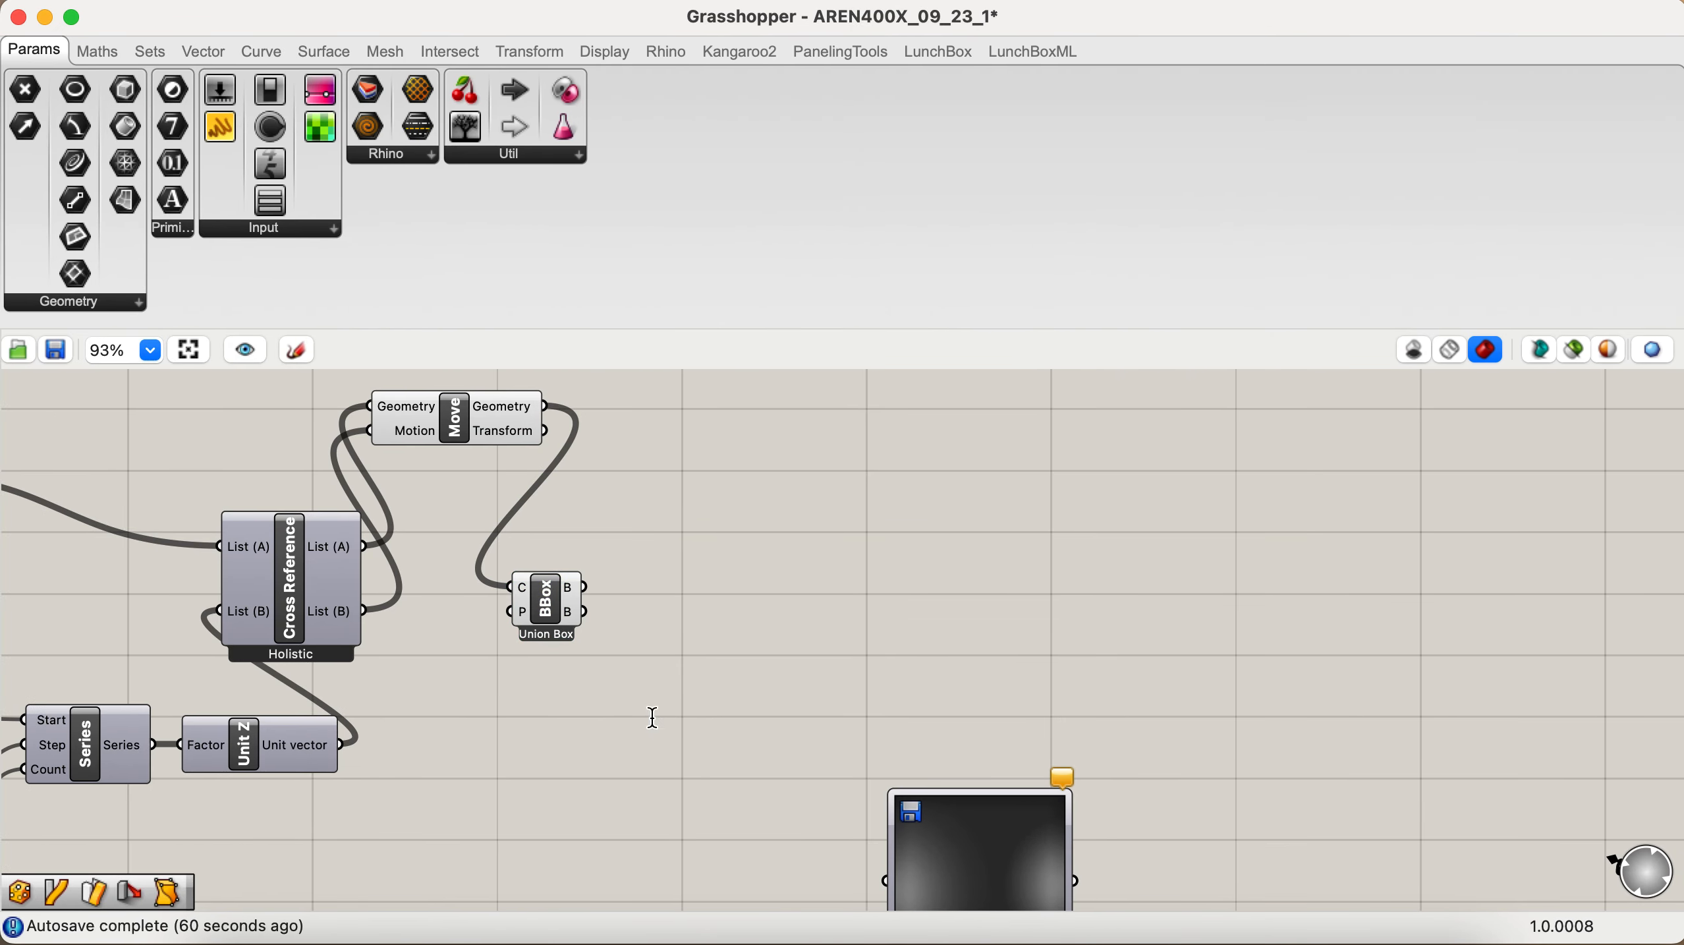
text(de)
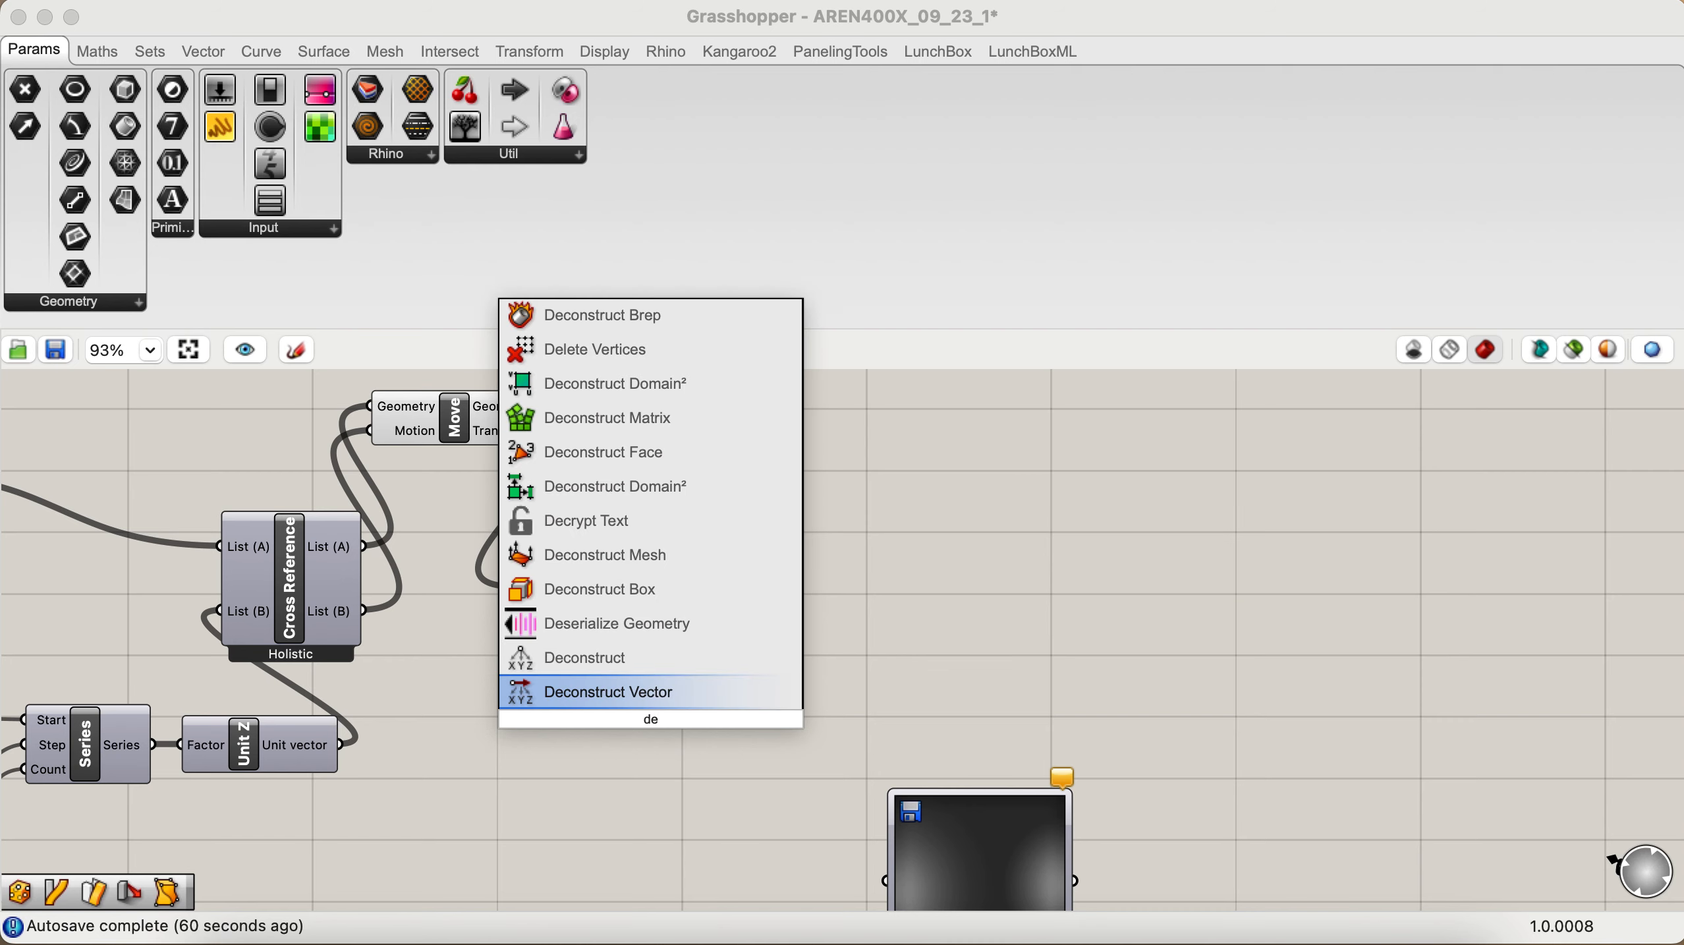
text(box)
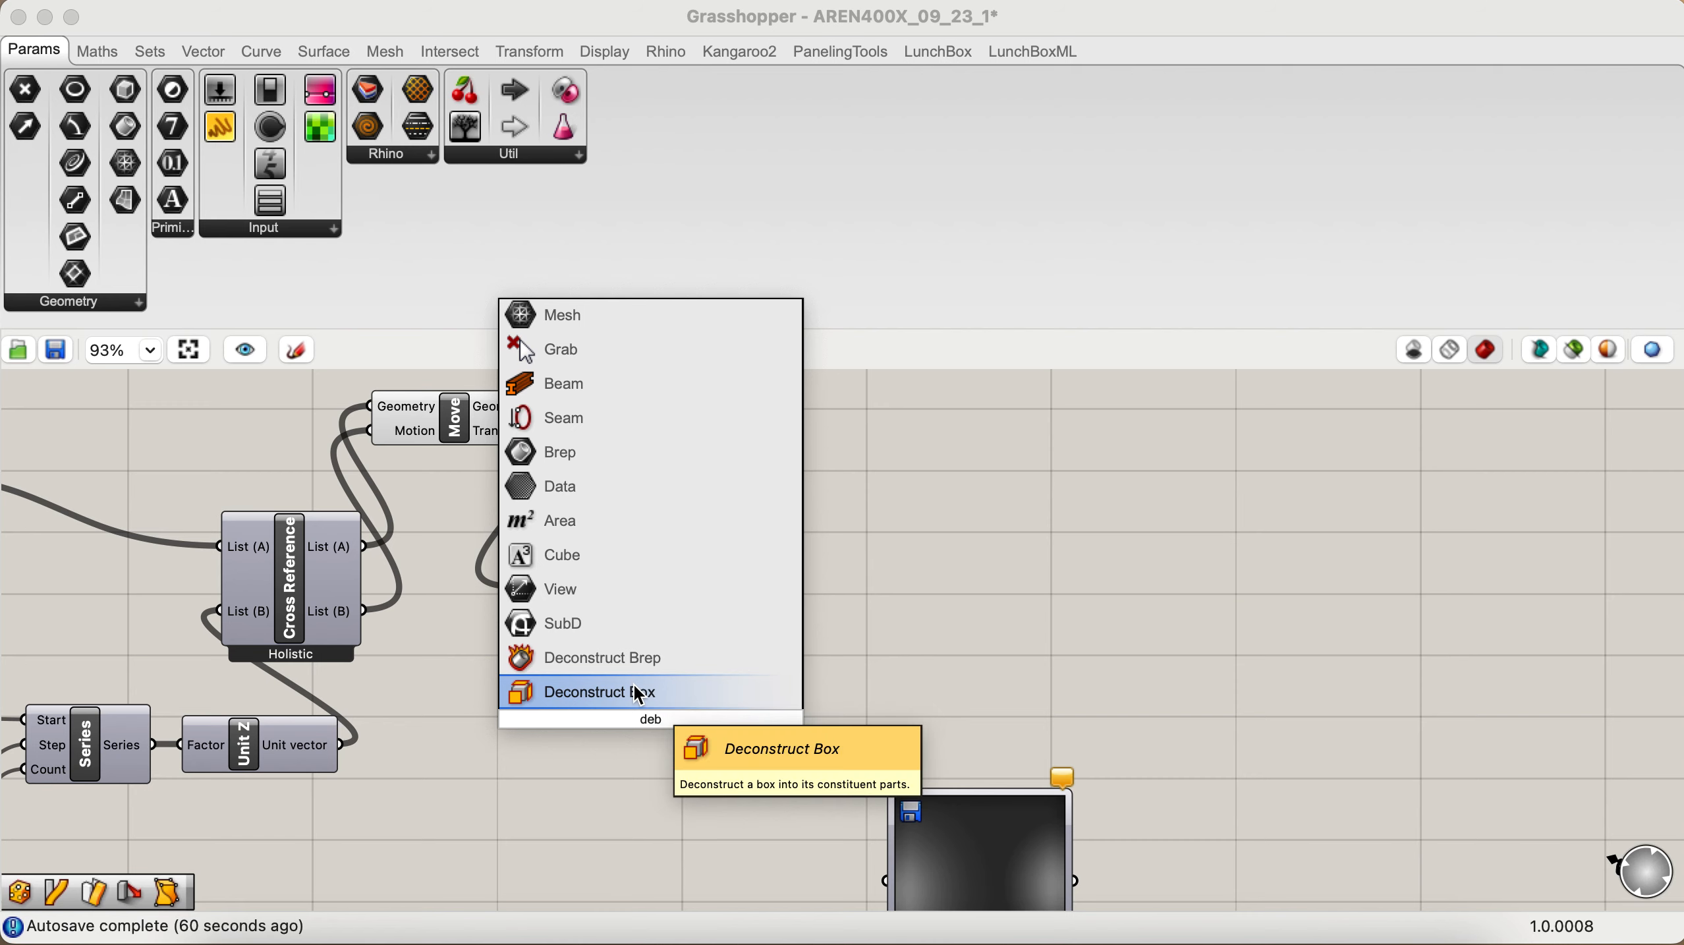
click(639, 691)
drag(638, 695, 664, 694)
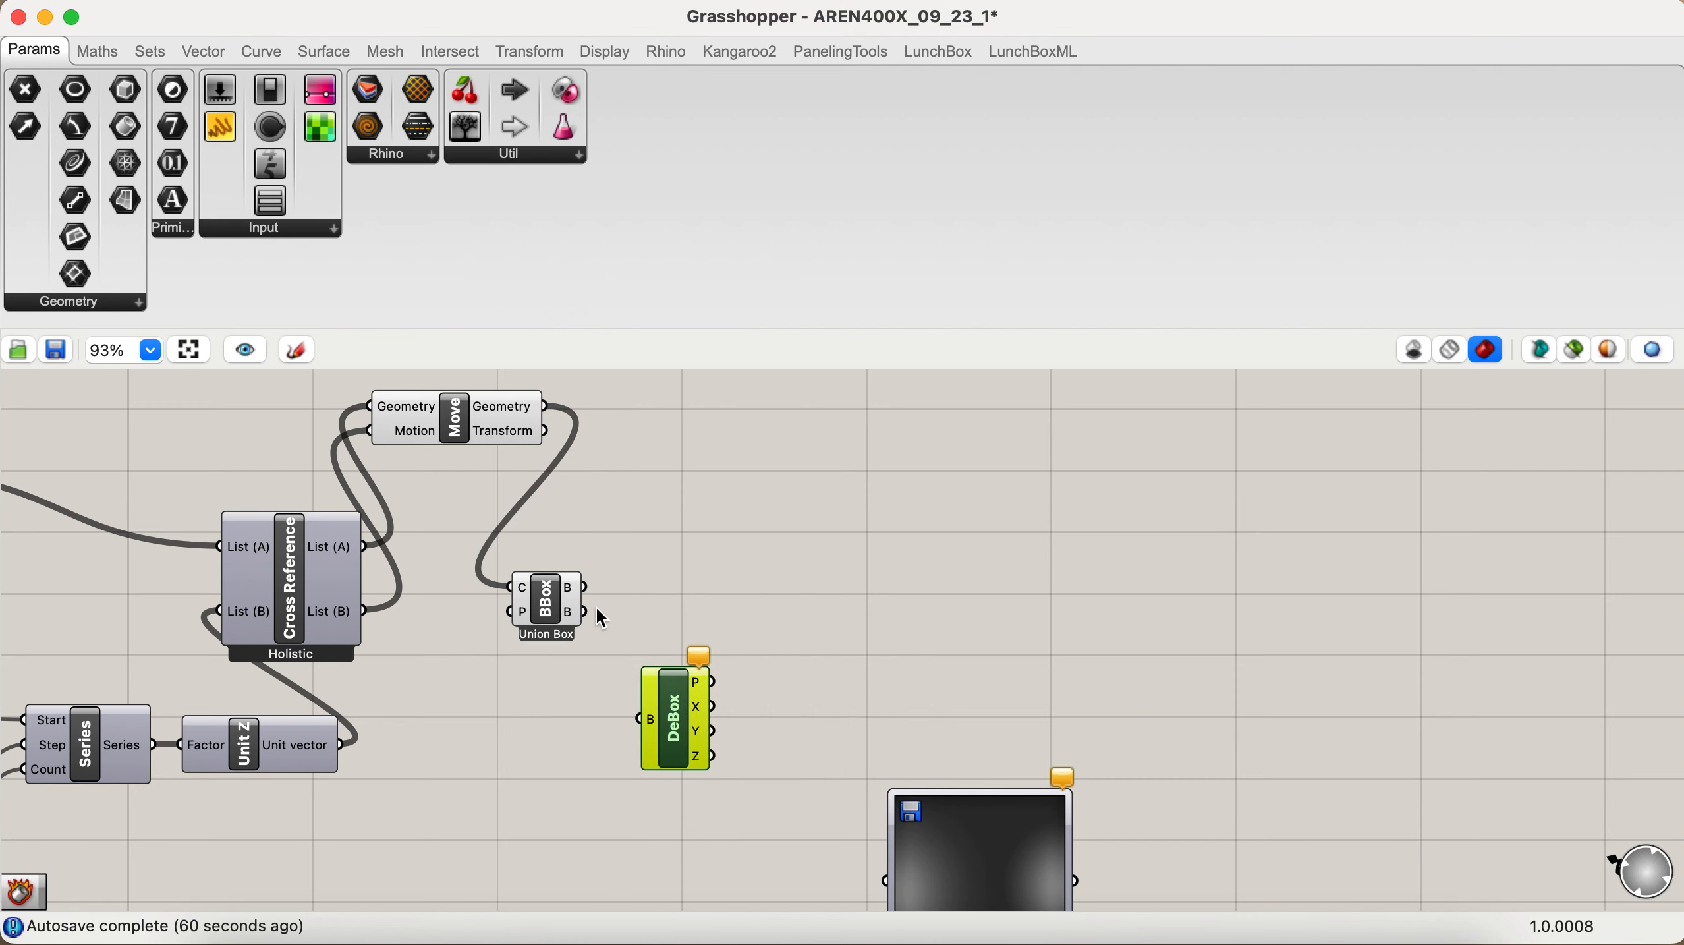
drag(588, 592, 640, 719)
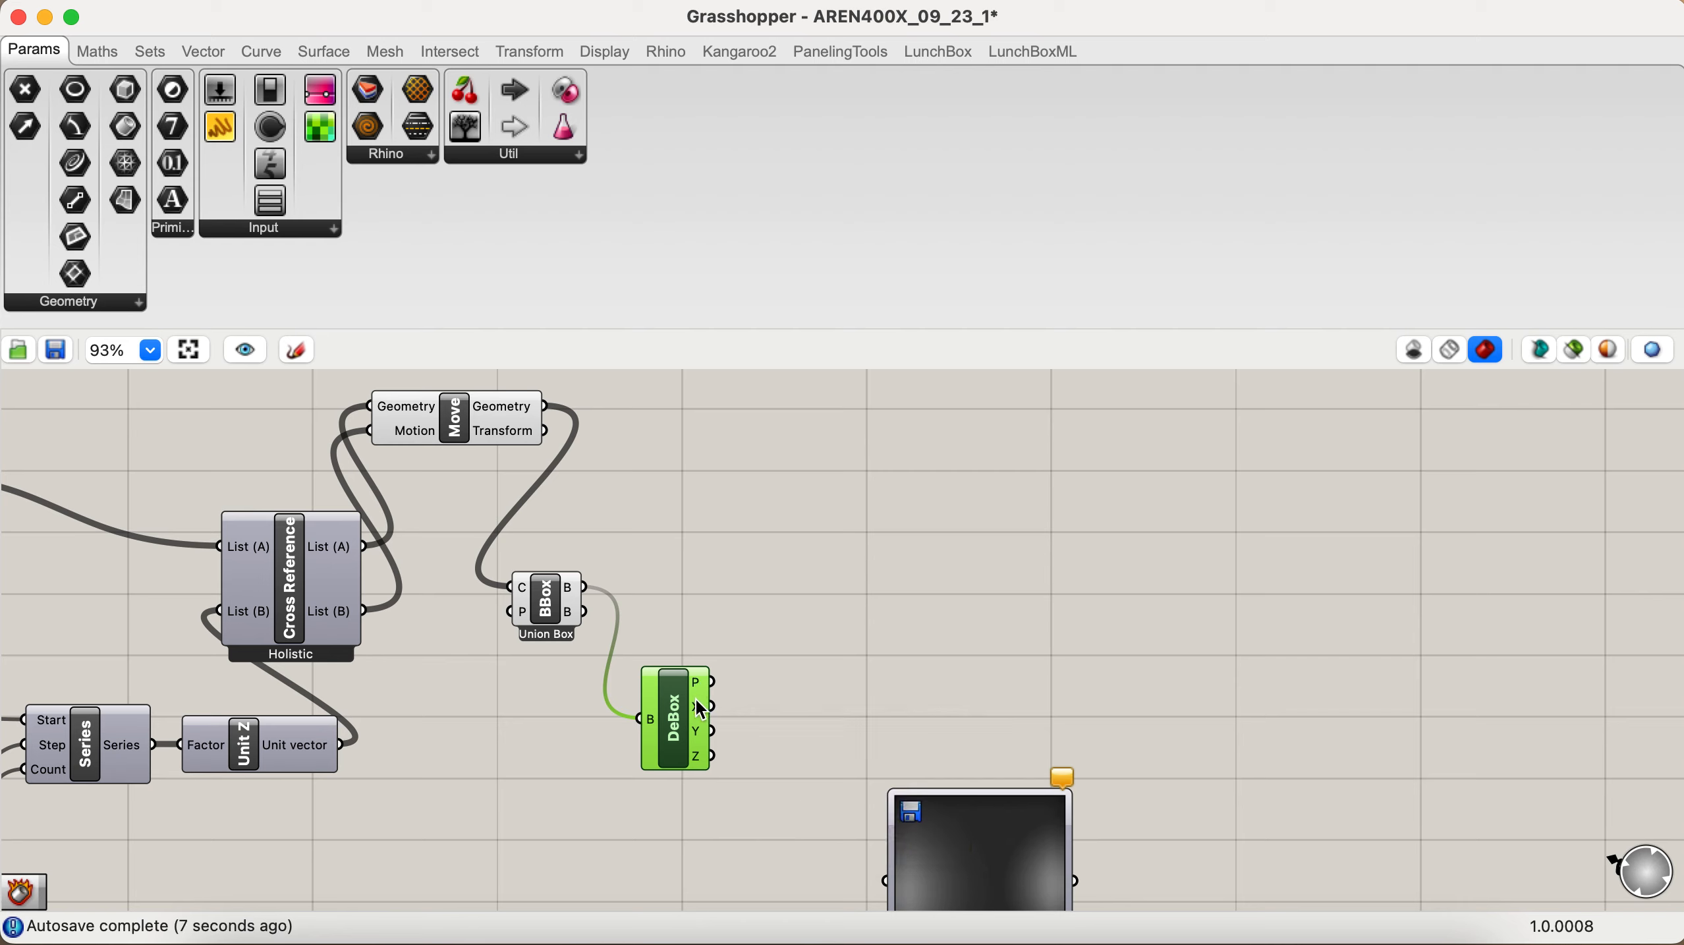
key(Delete)
Step: Add a Deconstruct Brep component, connect the Bounding Box's first Box output to its Brep input, and inspect its vertices
double_click(688, 738)
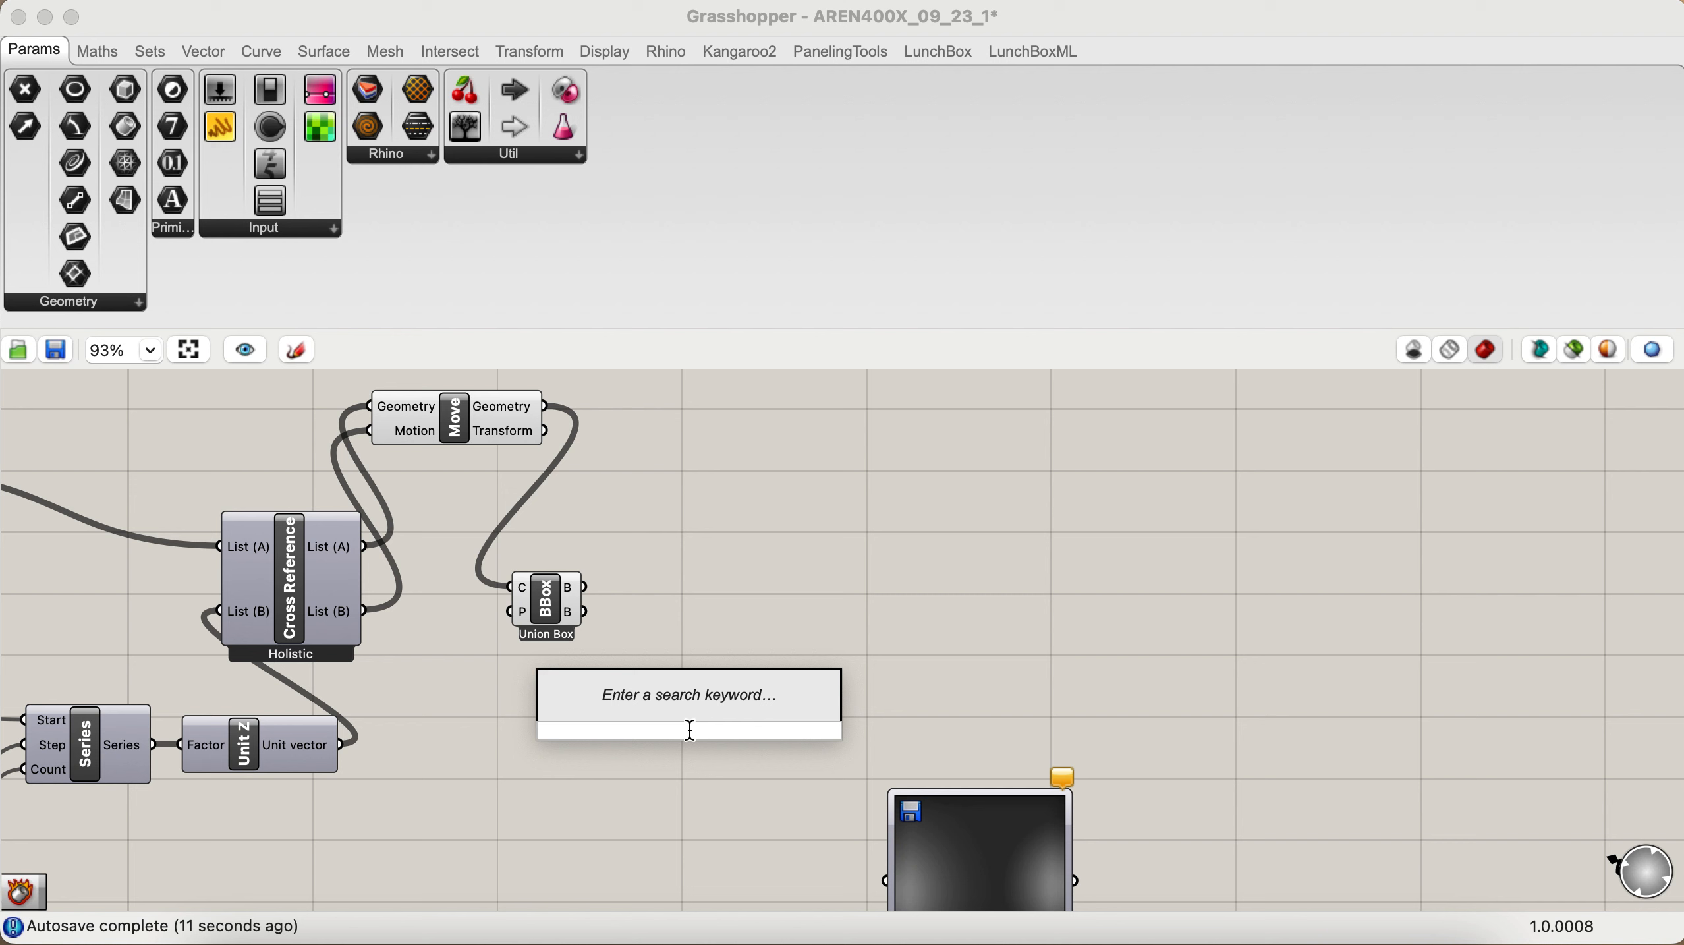
text(dec)
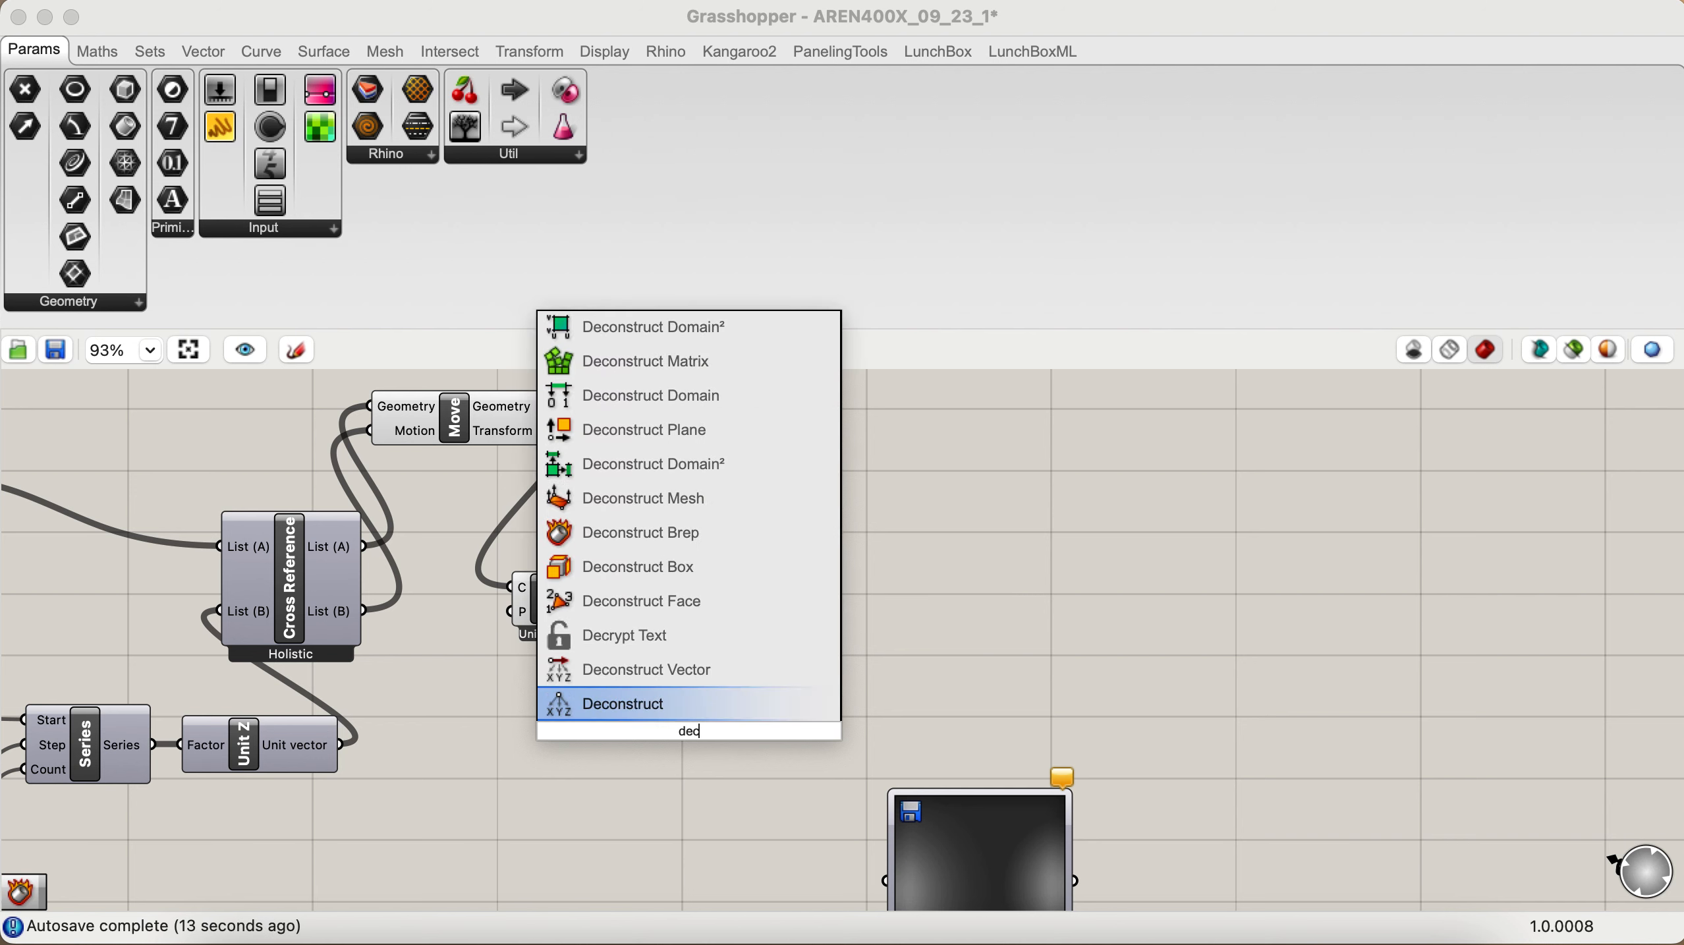
click(705, 533)
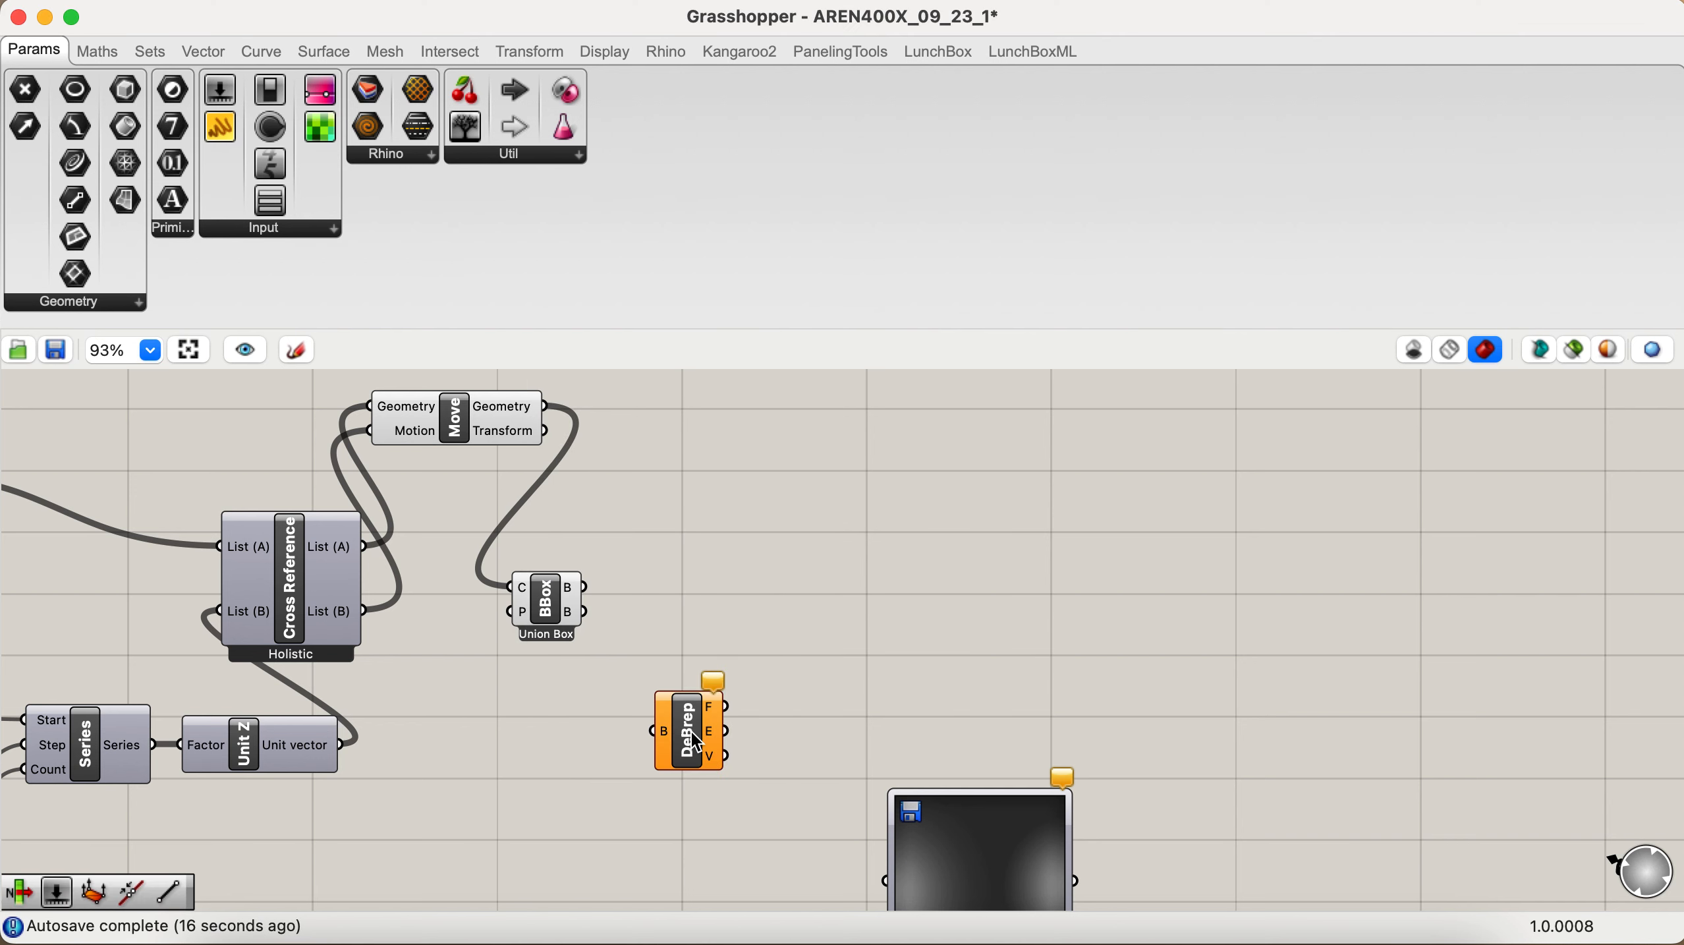
drag(584, 587, 655, 735)
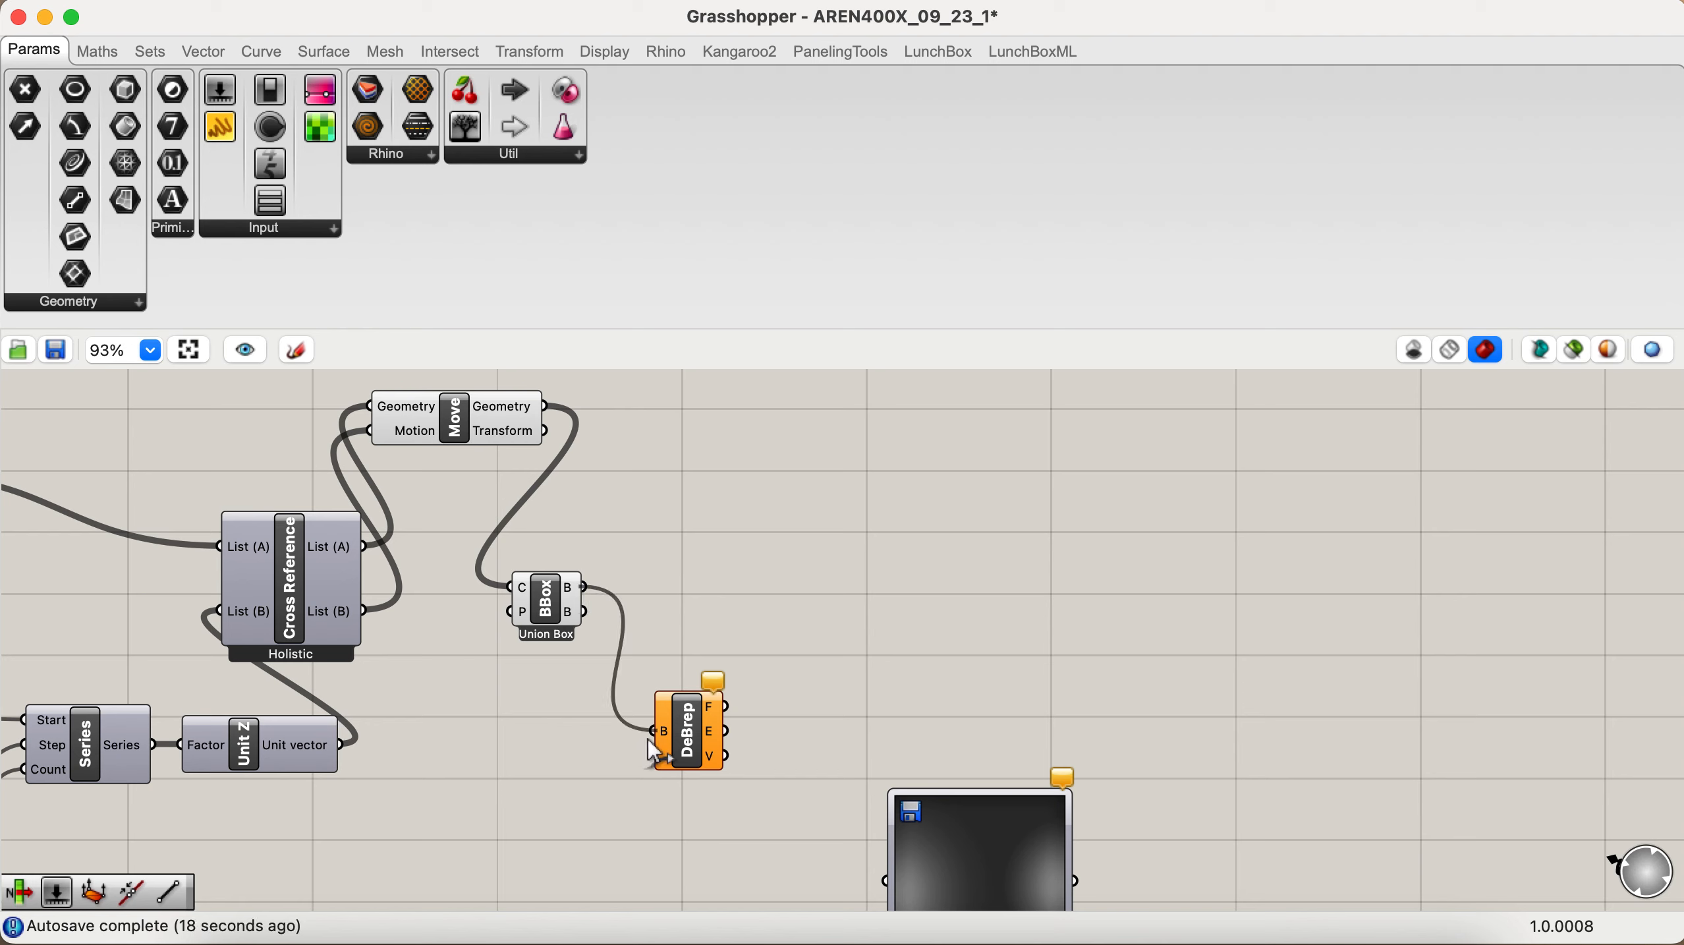
mouse_move(710, 718)
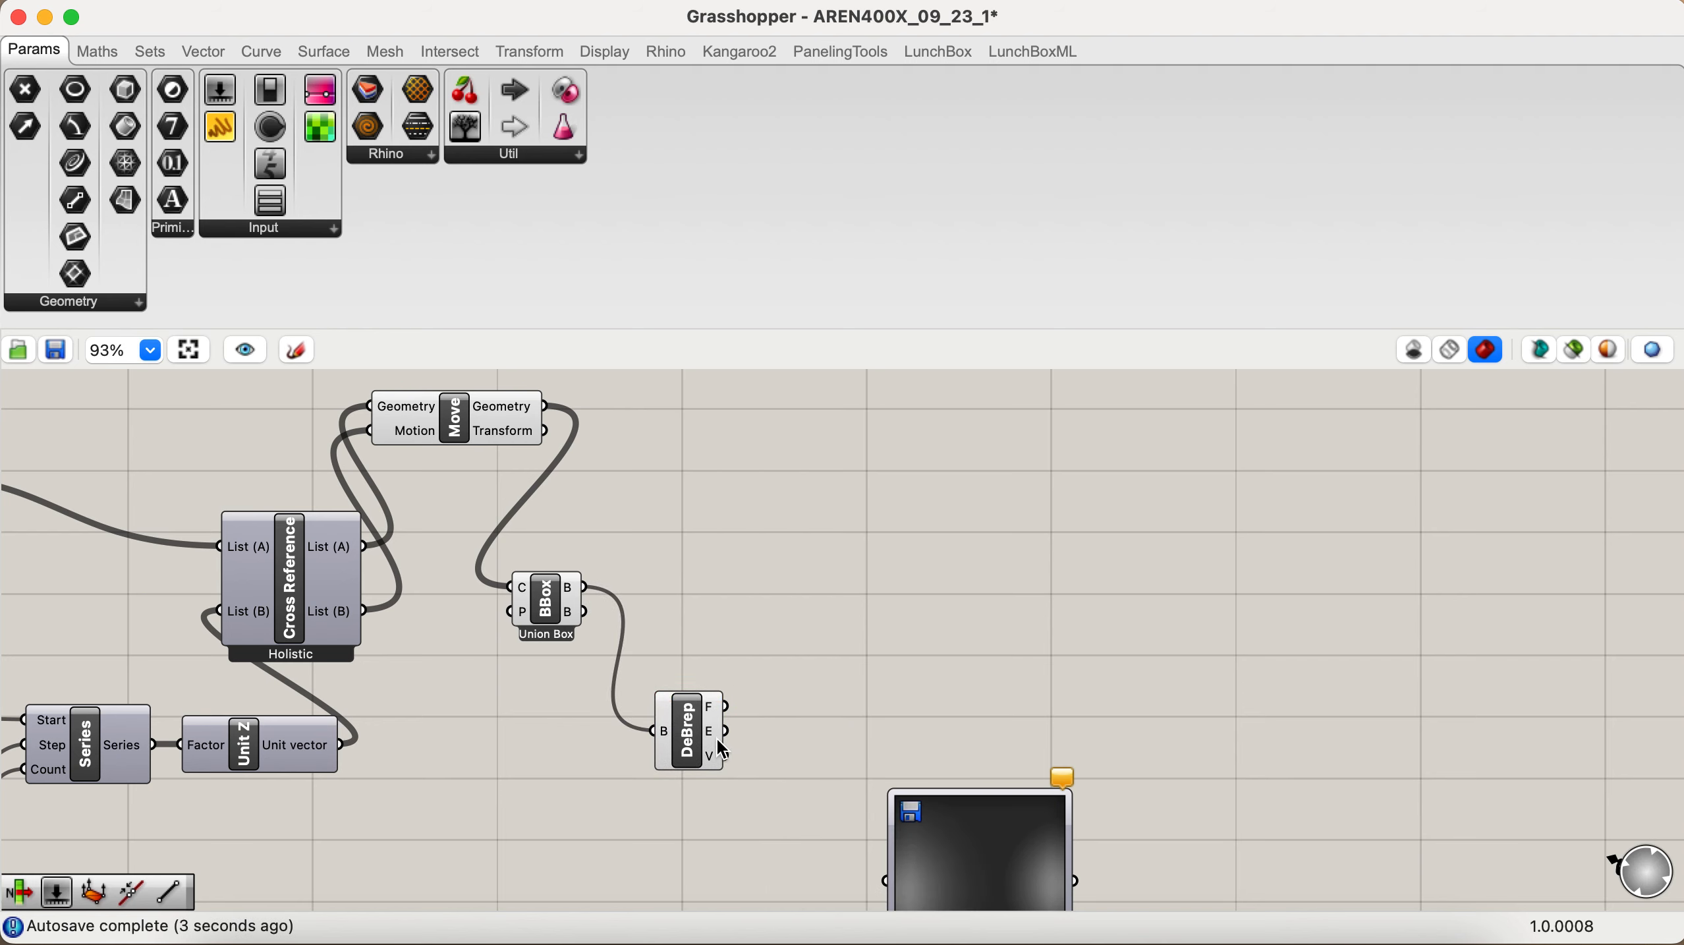
mouse_move(723, 755)
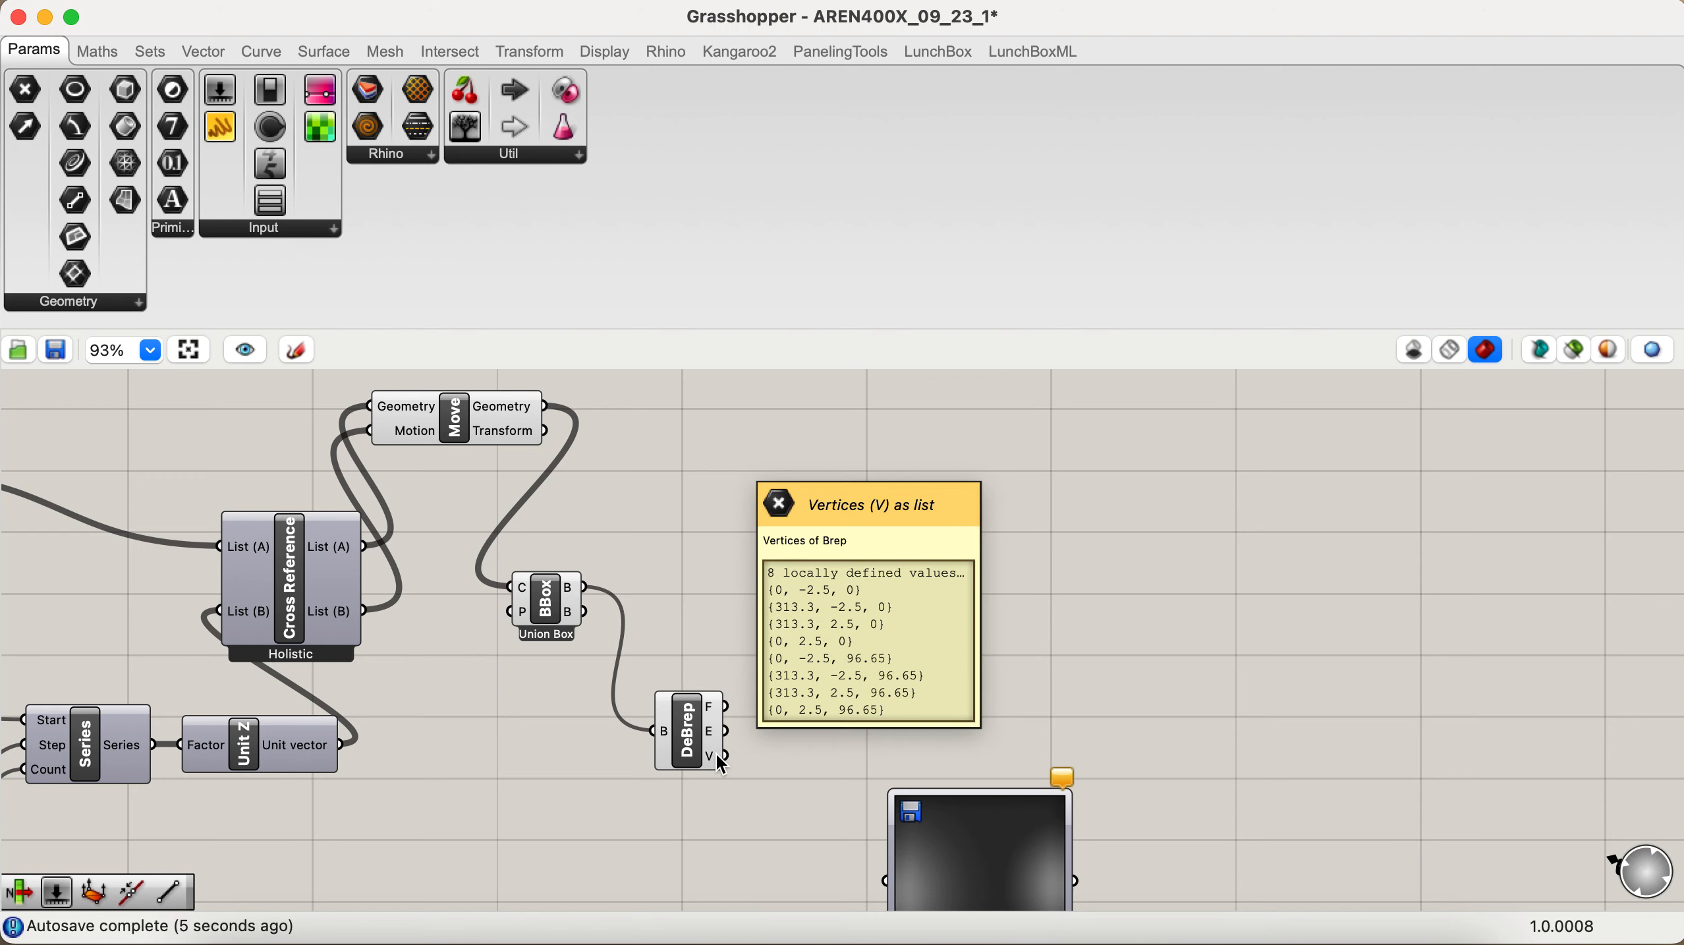
Step: Move the image sampler up and away from Deconstruct Brep to free canvas space for more components
scroll(715, 752, down, 2)
scroll(716, 752, right, 2)
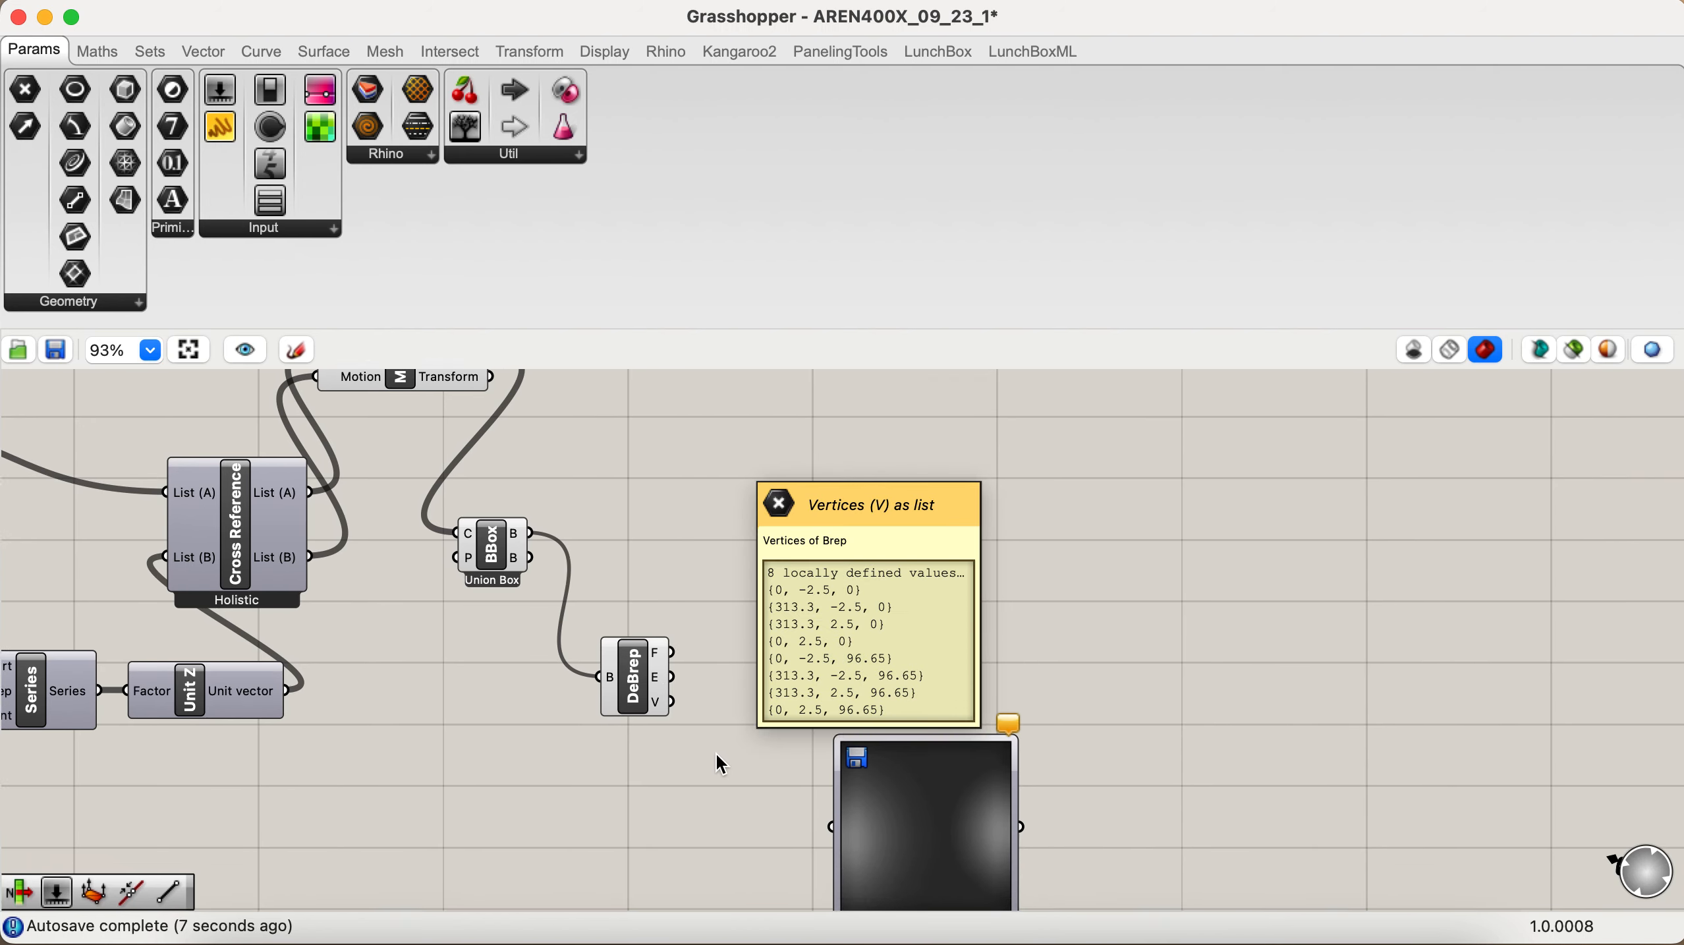
click(947, 883)
drag(941, 851, 1046, 567)
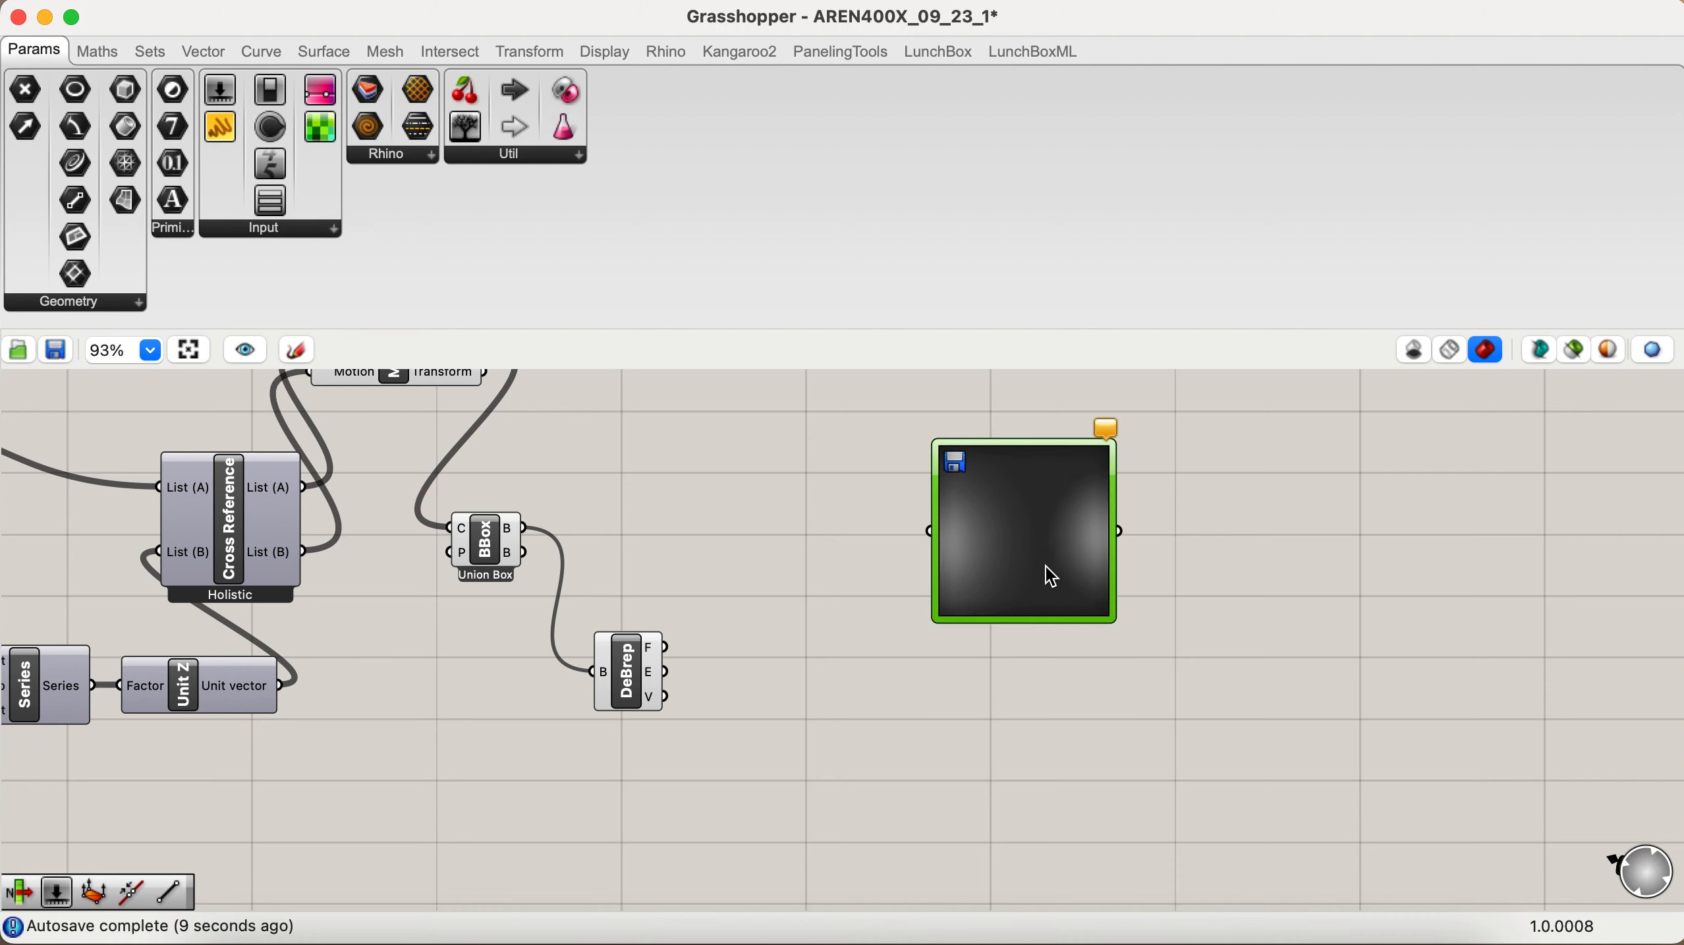
double_click(760, 774)
text(ietm)
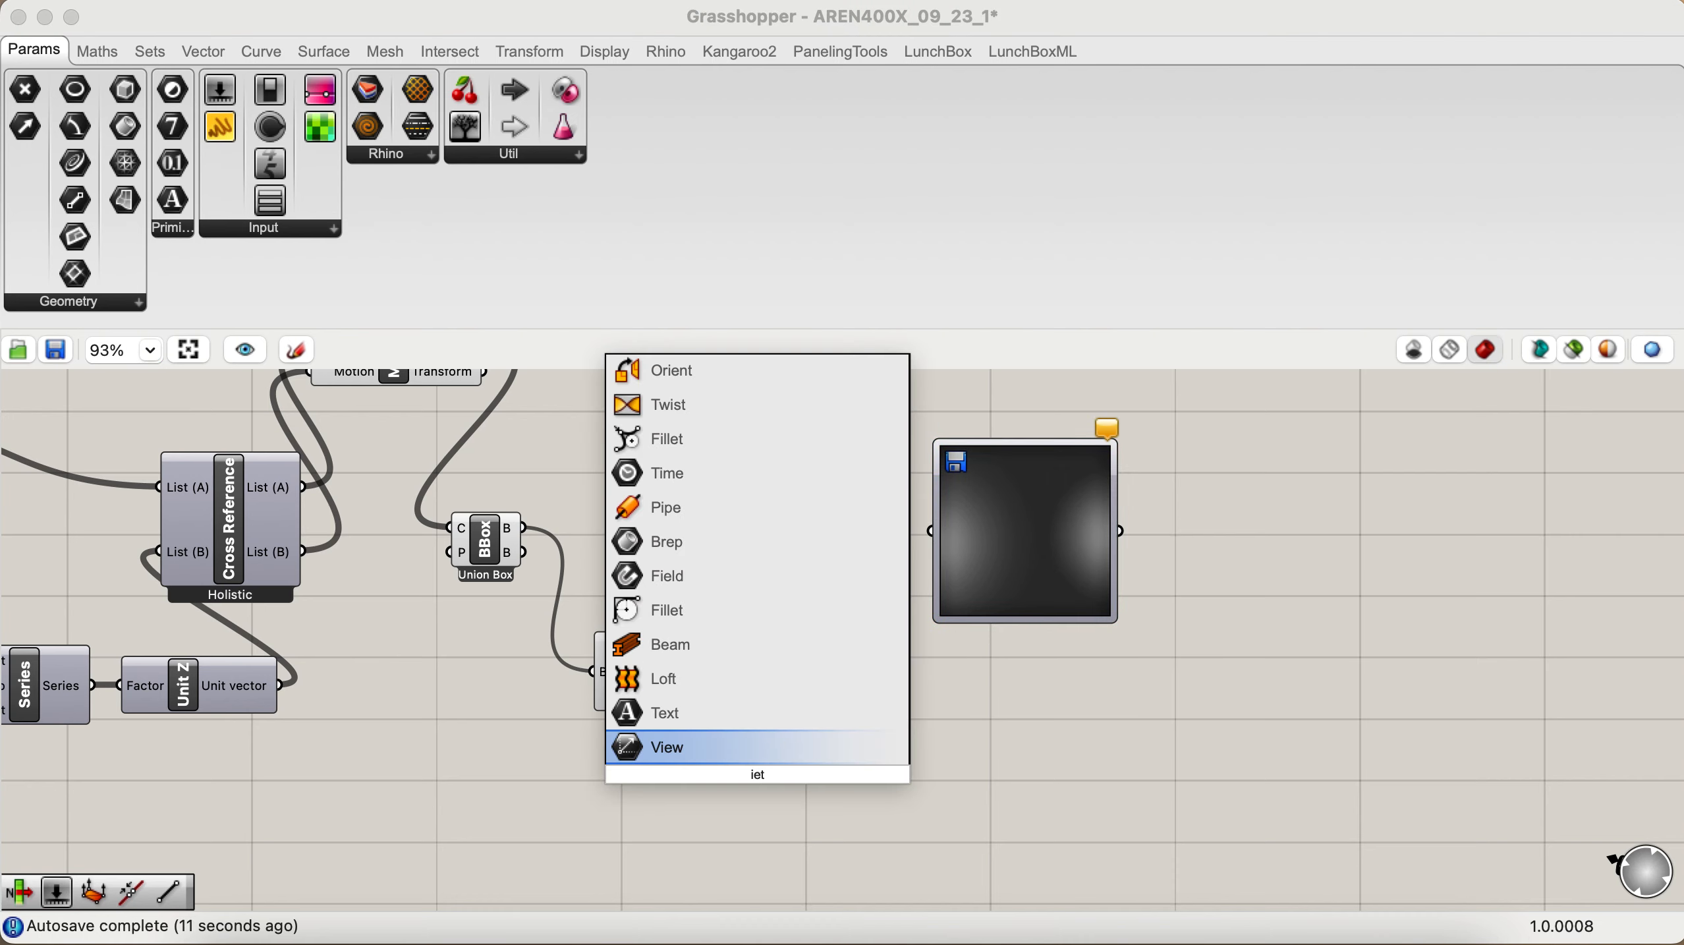
key(BackSpace)
key(BackSpace)
key(BackSpace)
key(BackSpace)
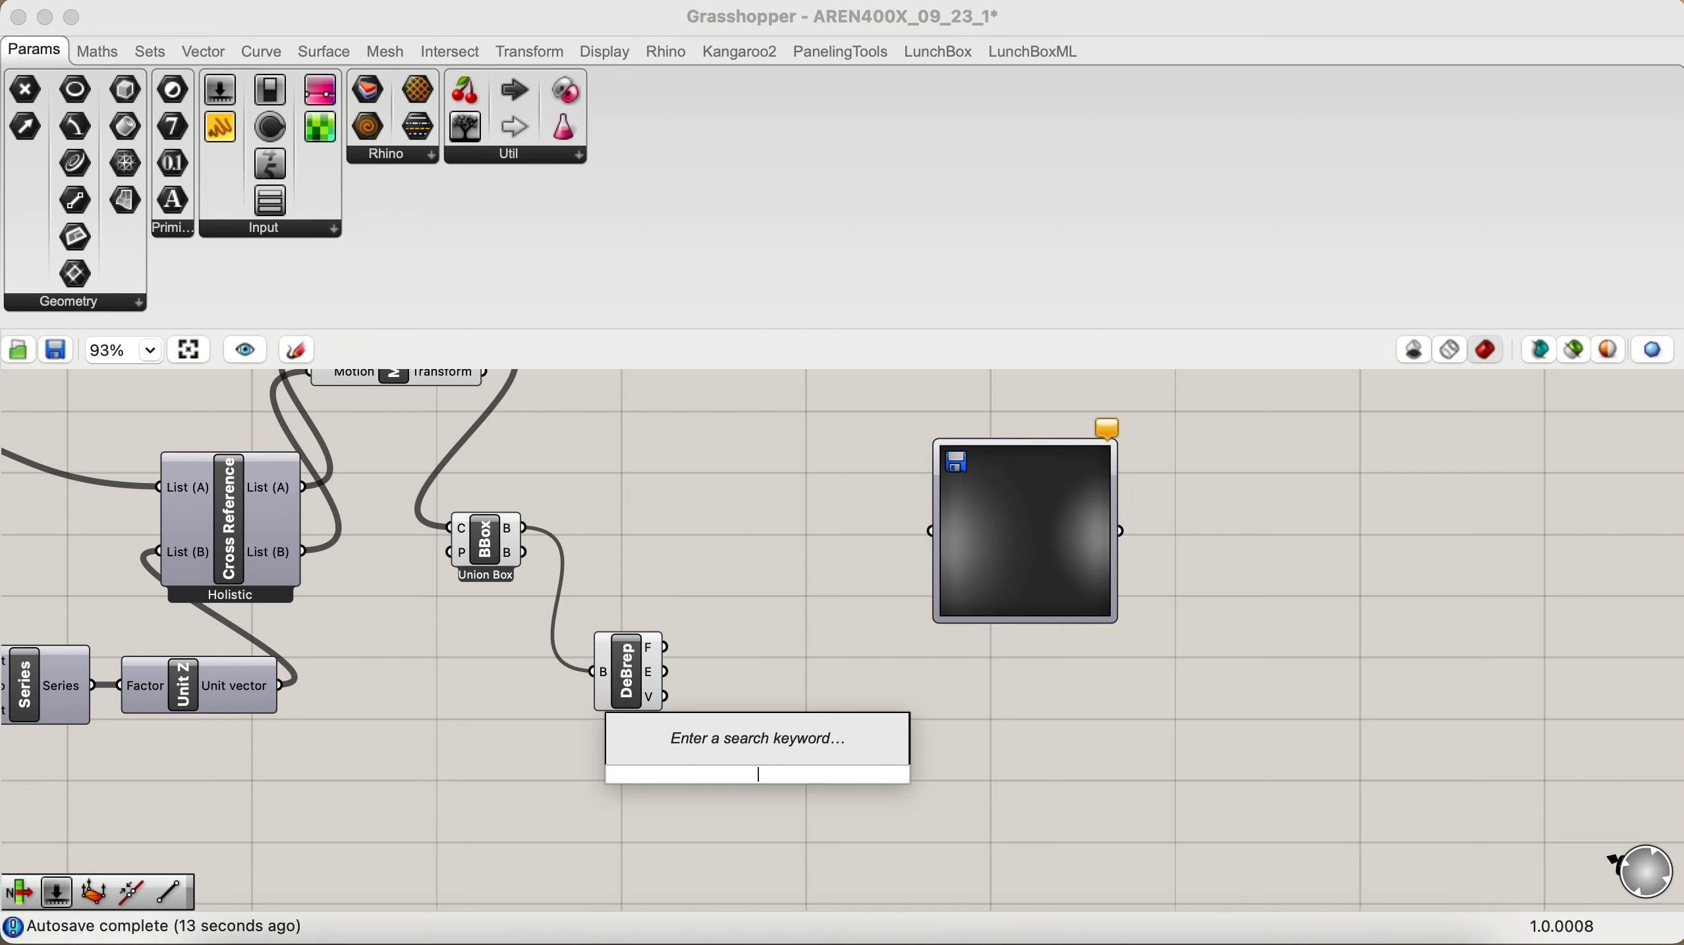
text(ite)
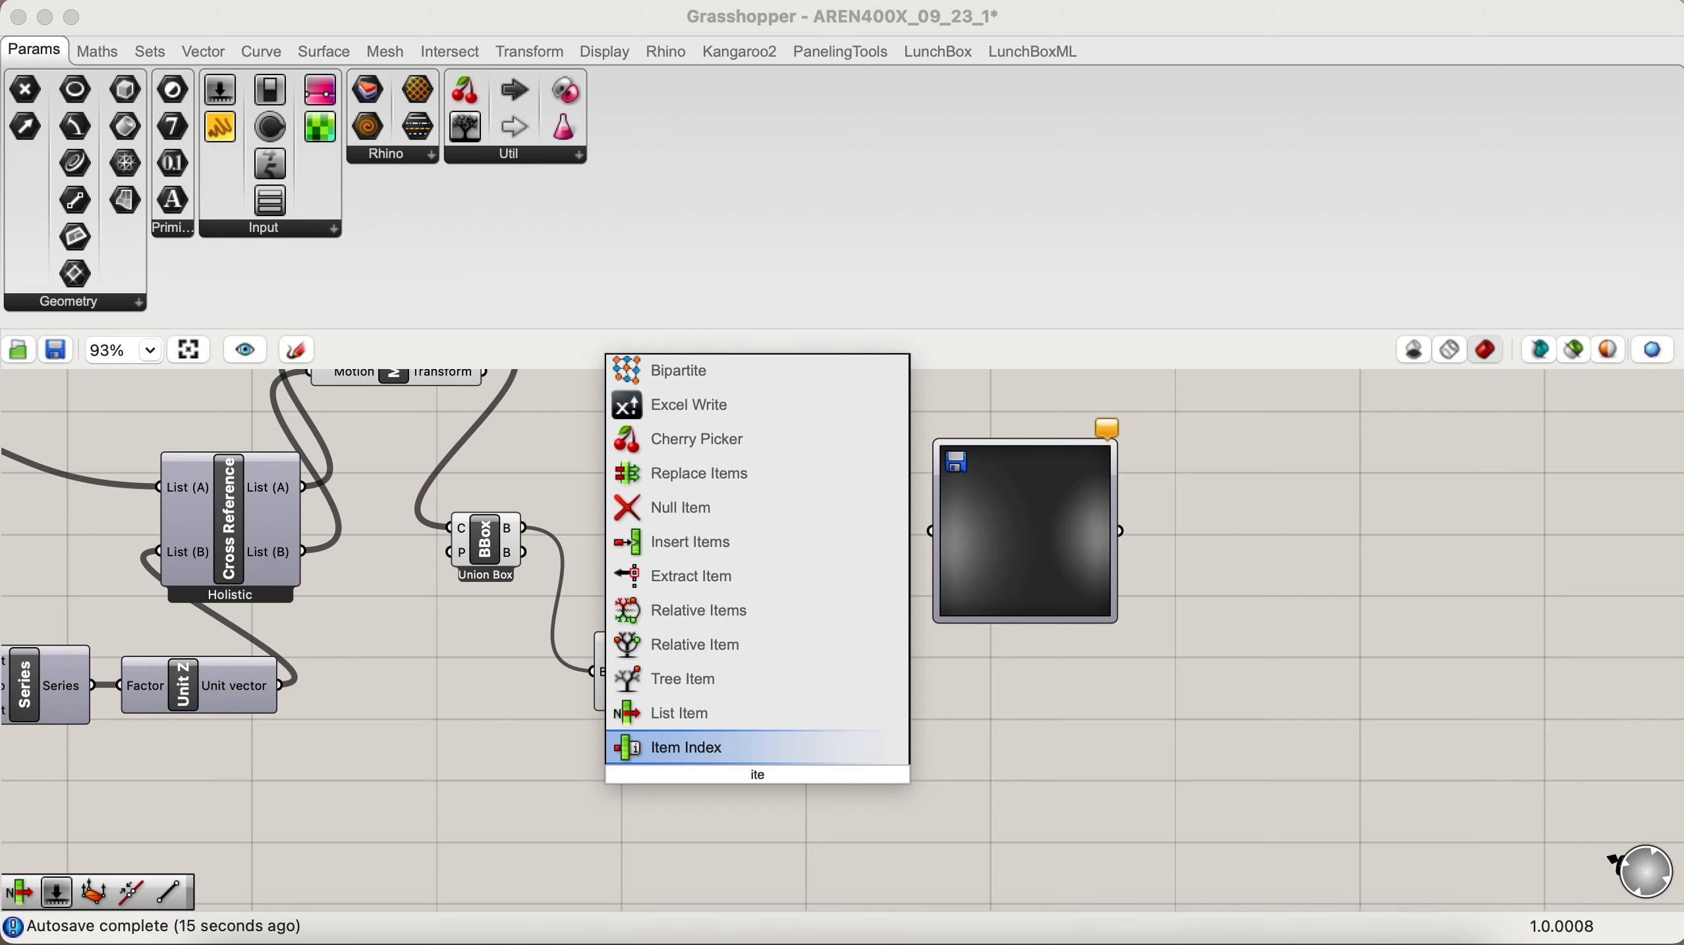
key(Return)
key(Delete)
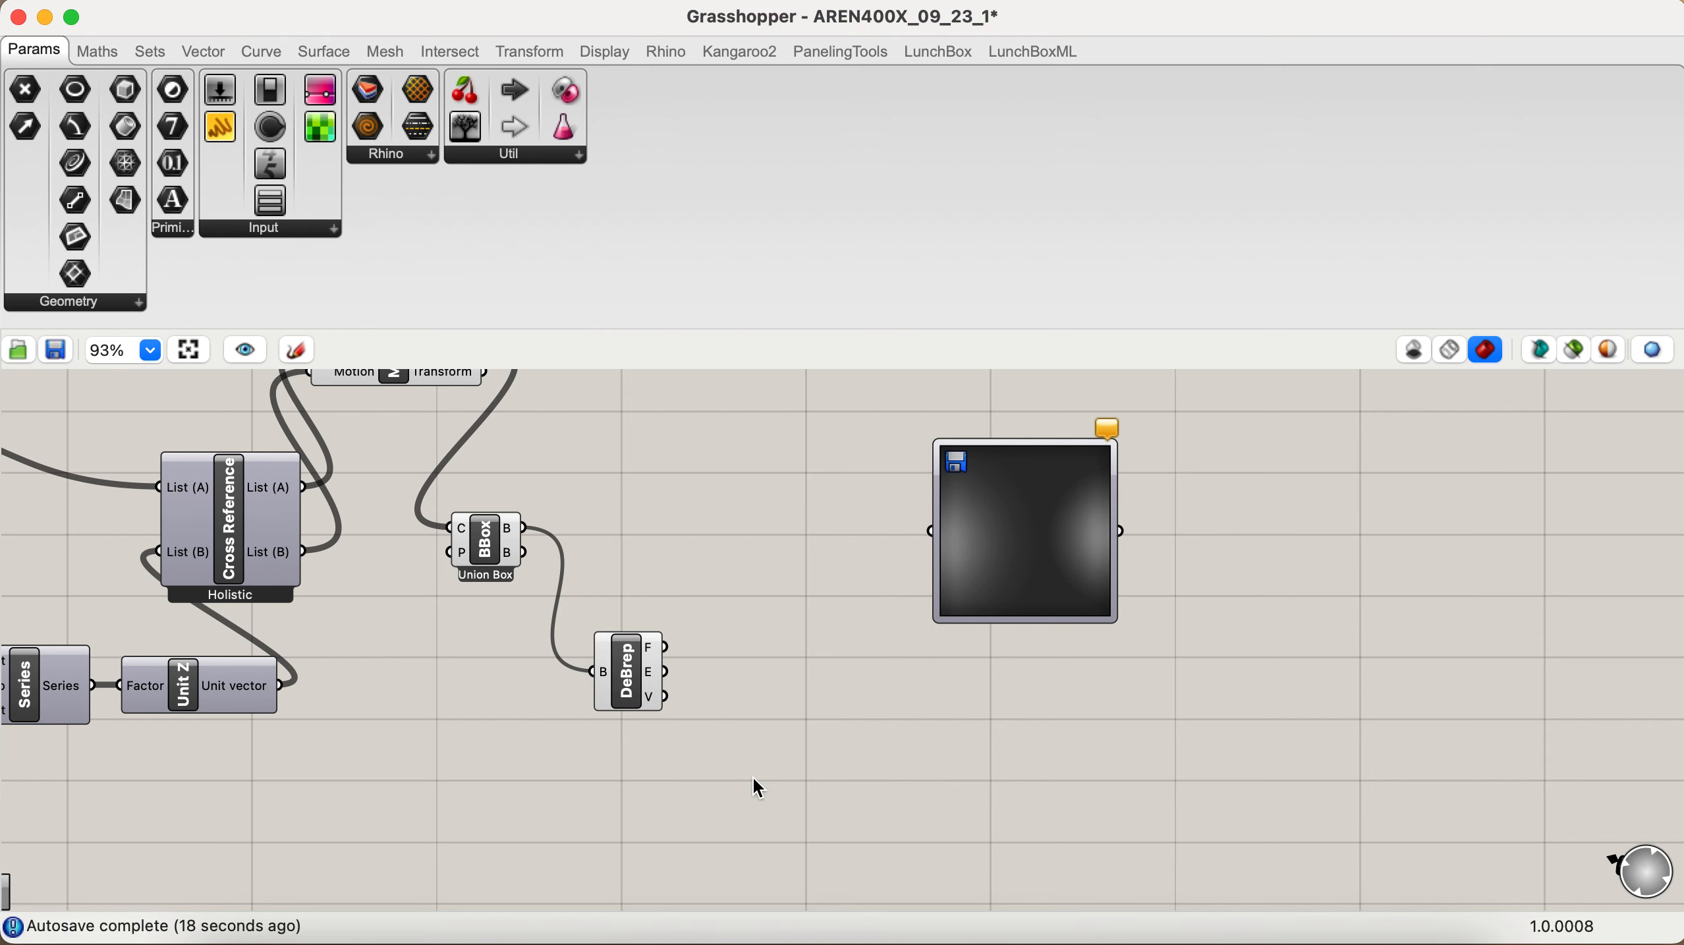
Step: Add a List Item component beside Deconstruct Brep and connect the Faces output to its List input
double_click(754, 779)
text(item)
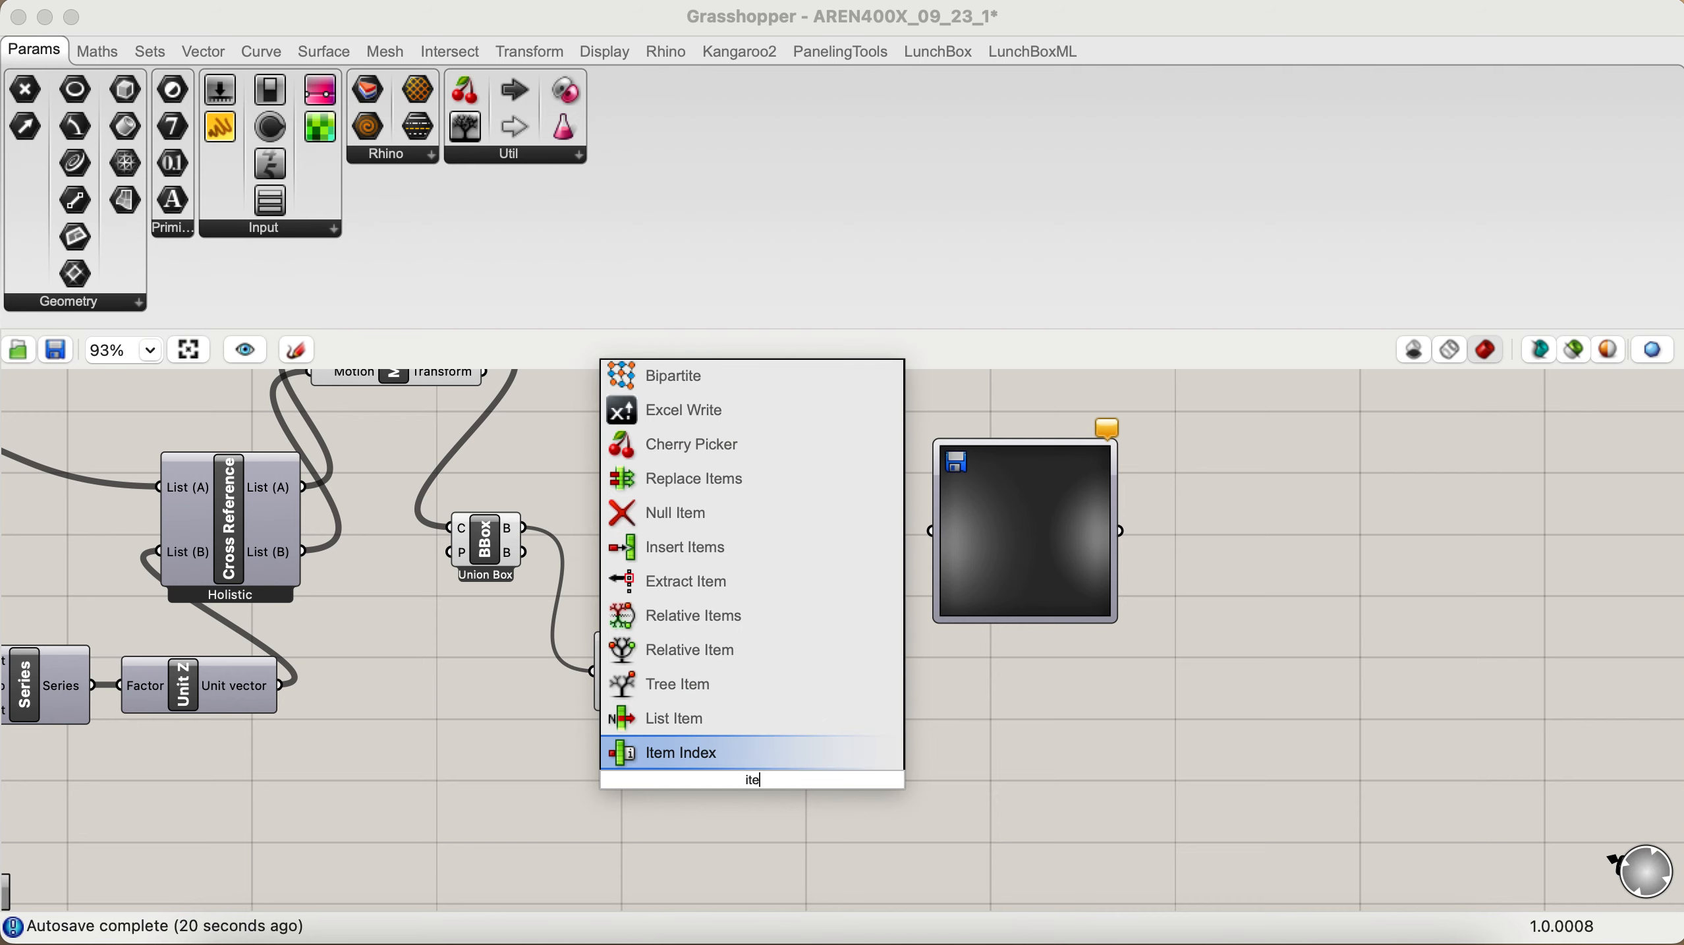
click(745, 718)
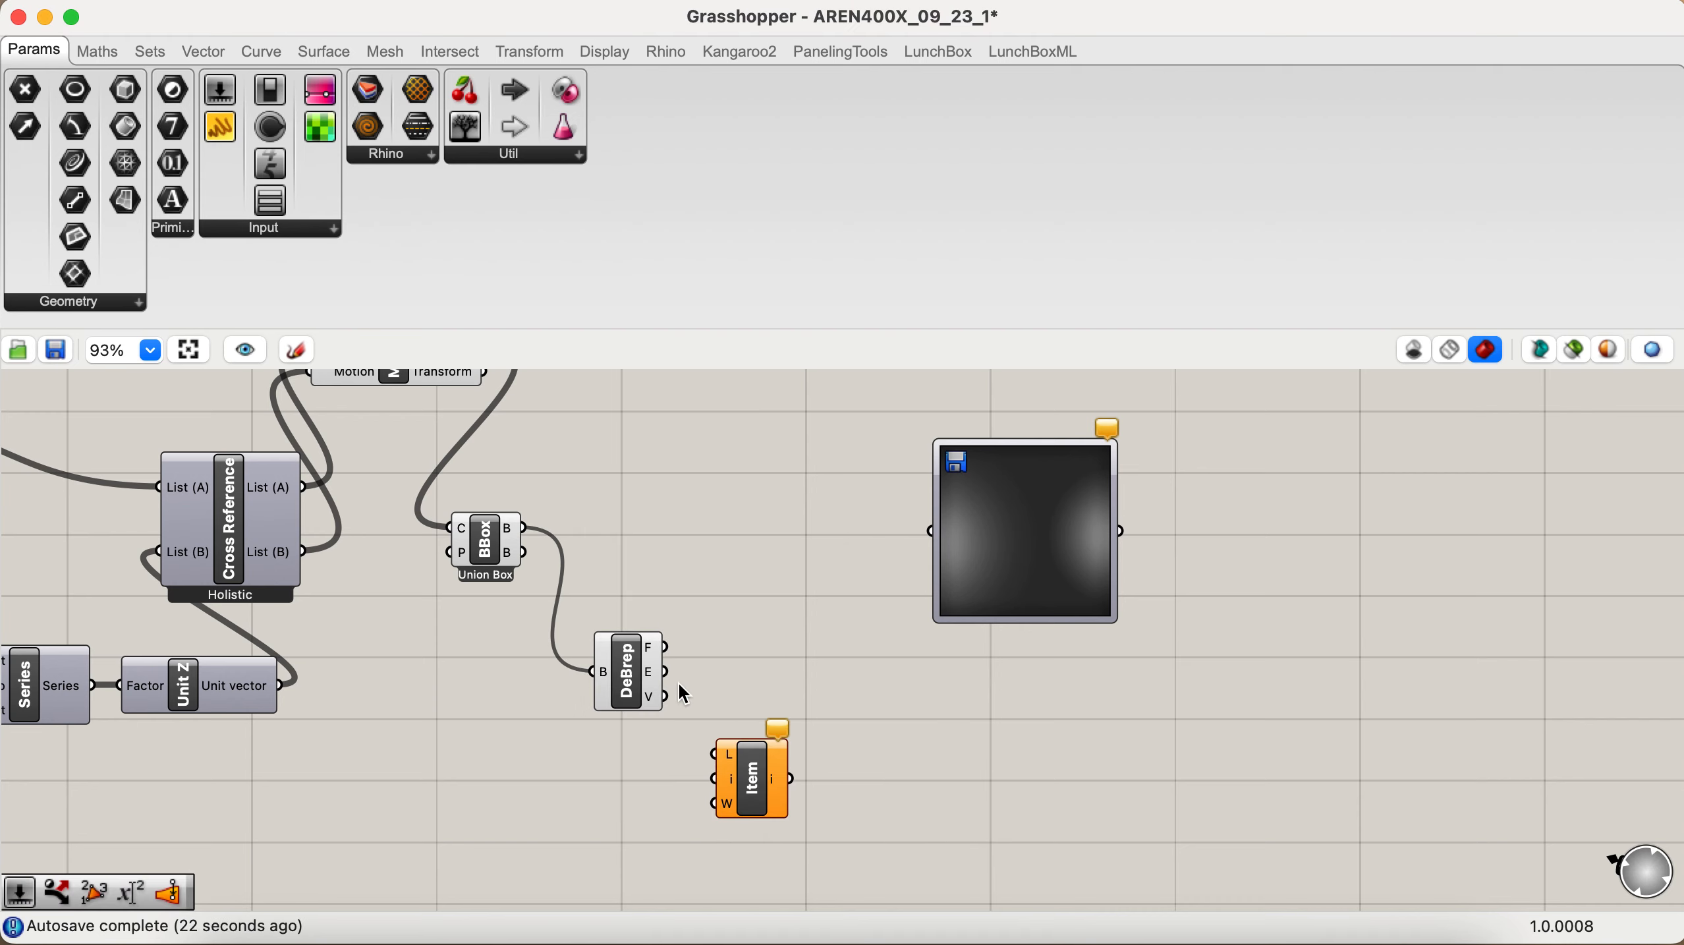
drag(648, 658, 723, 765)
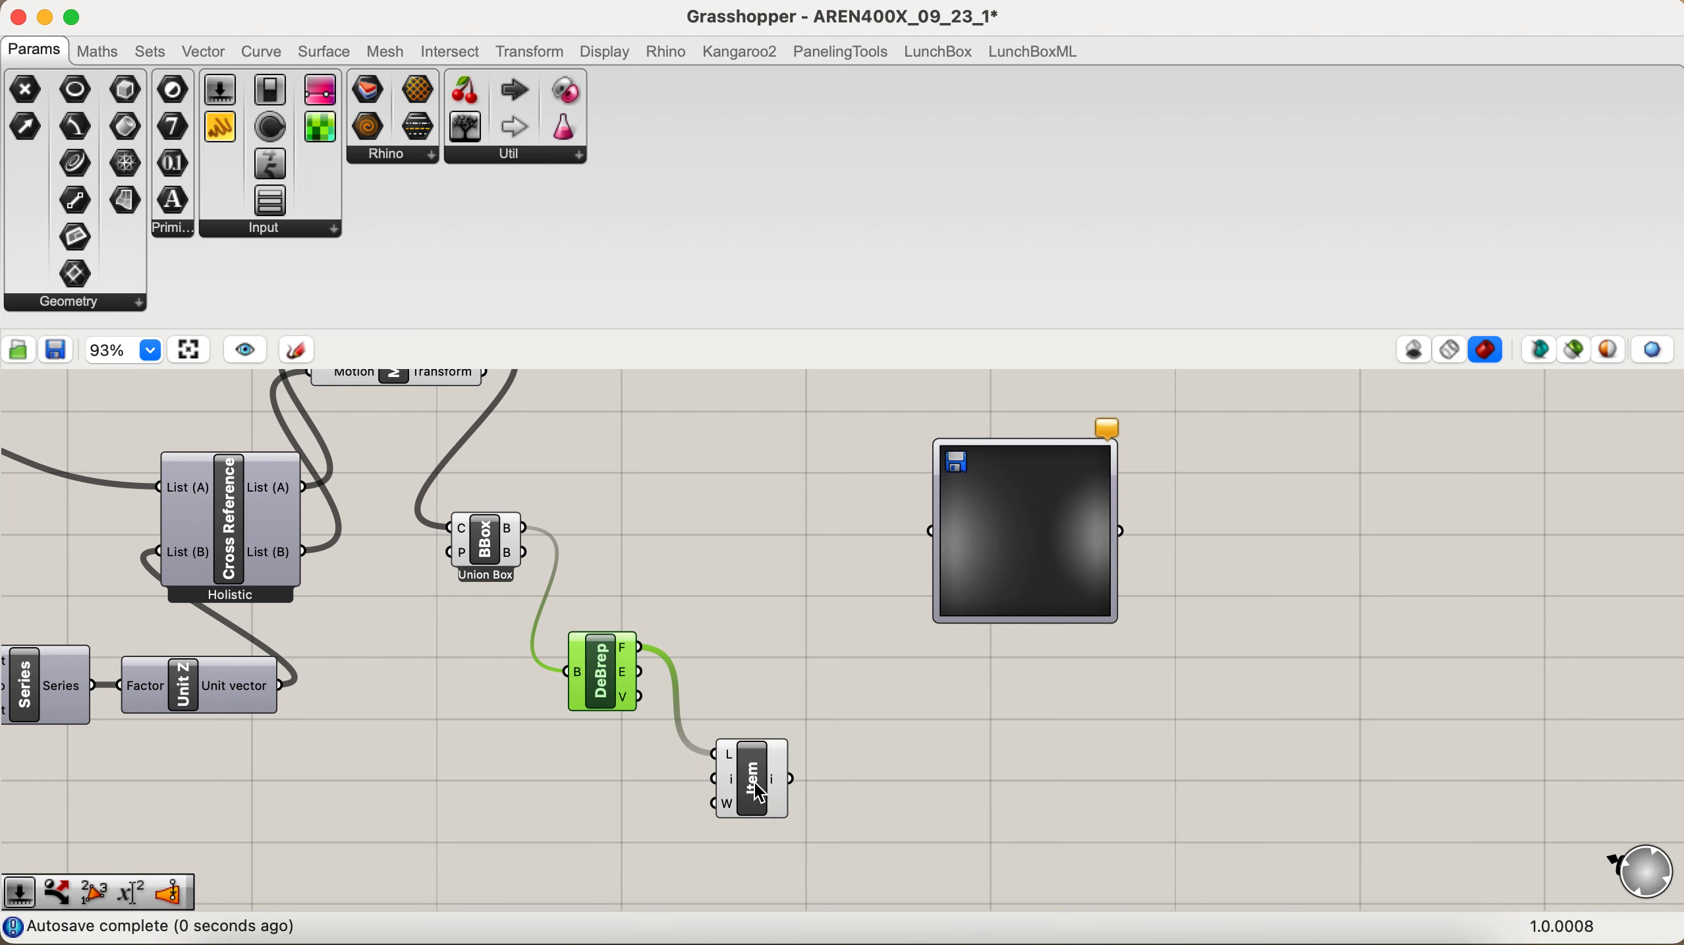
Step: Move List Item closer to Deconstruct Brep and check the picked face in the Rhino viewport
click(754, 771)
key(ctrl+Right)
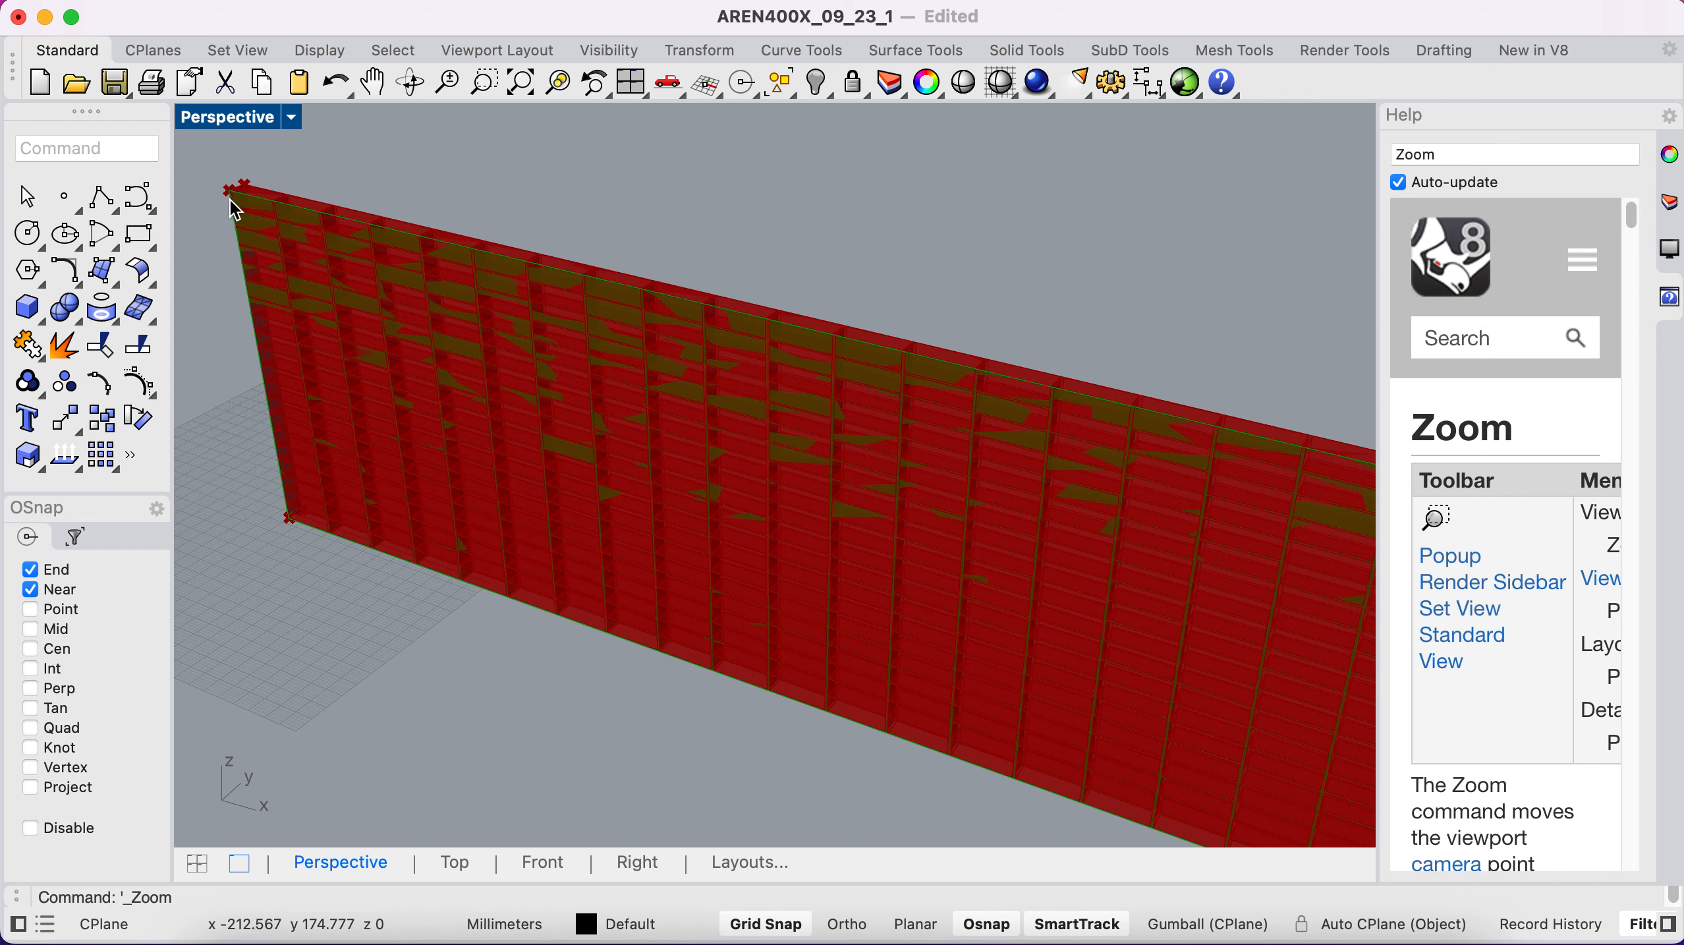
key(ctrl+Left)
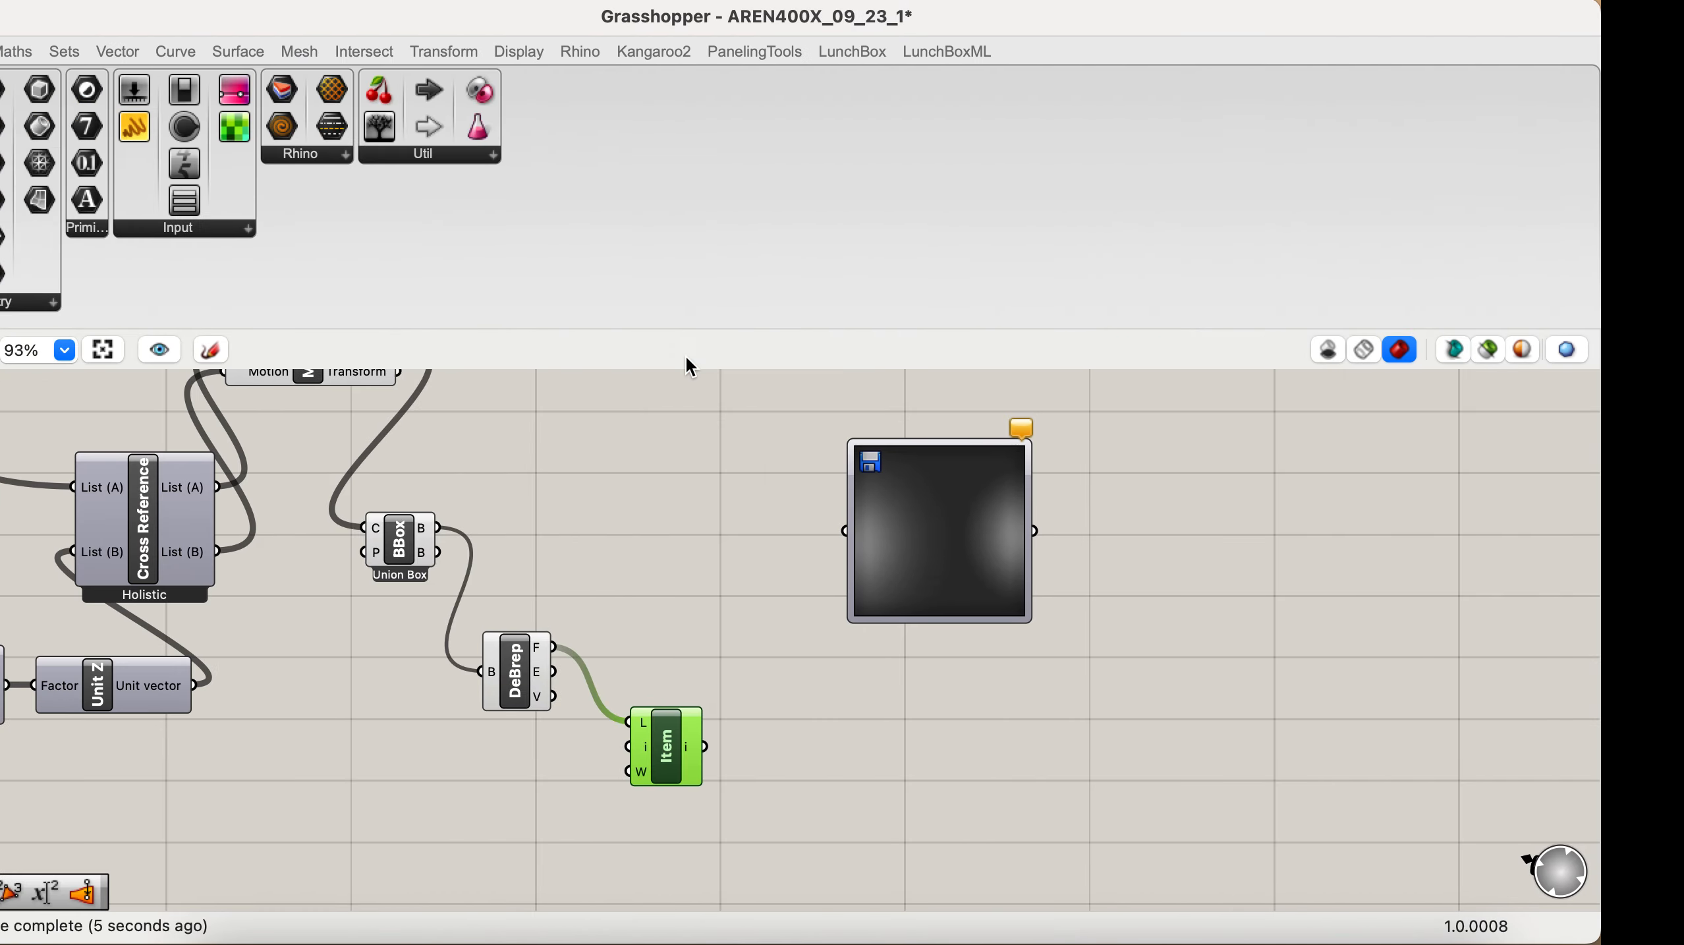
drag(755, 759, 746, 758)
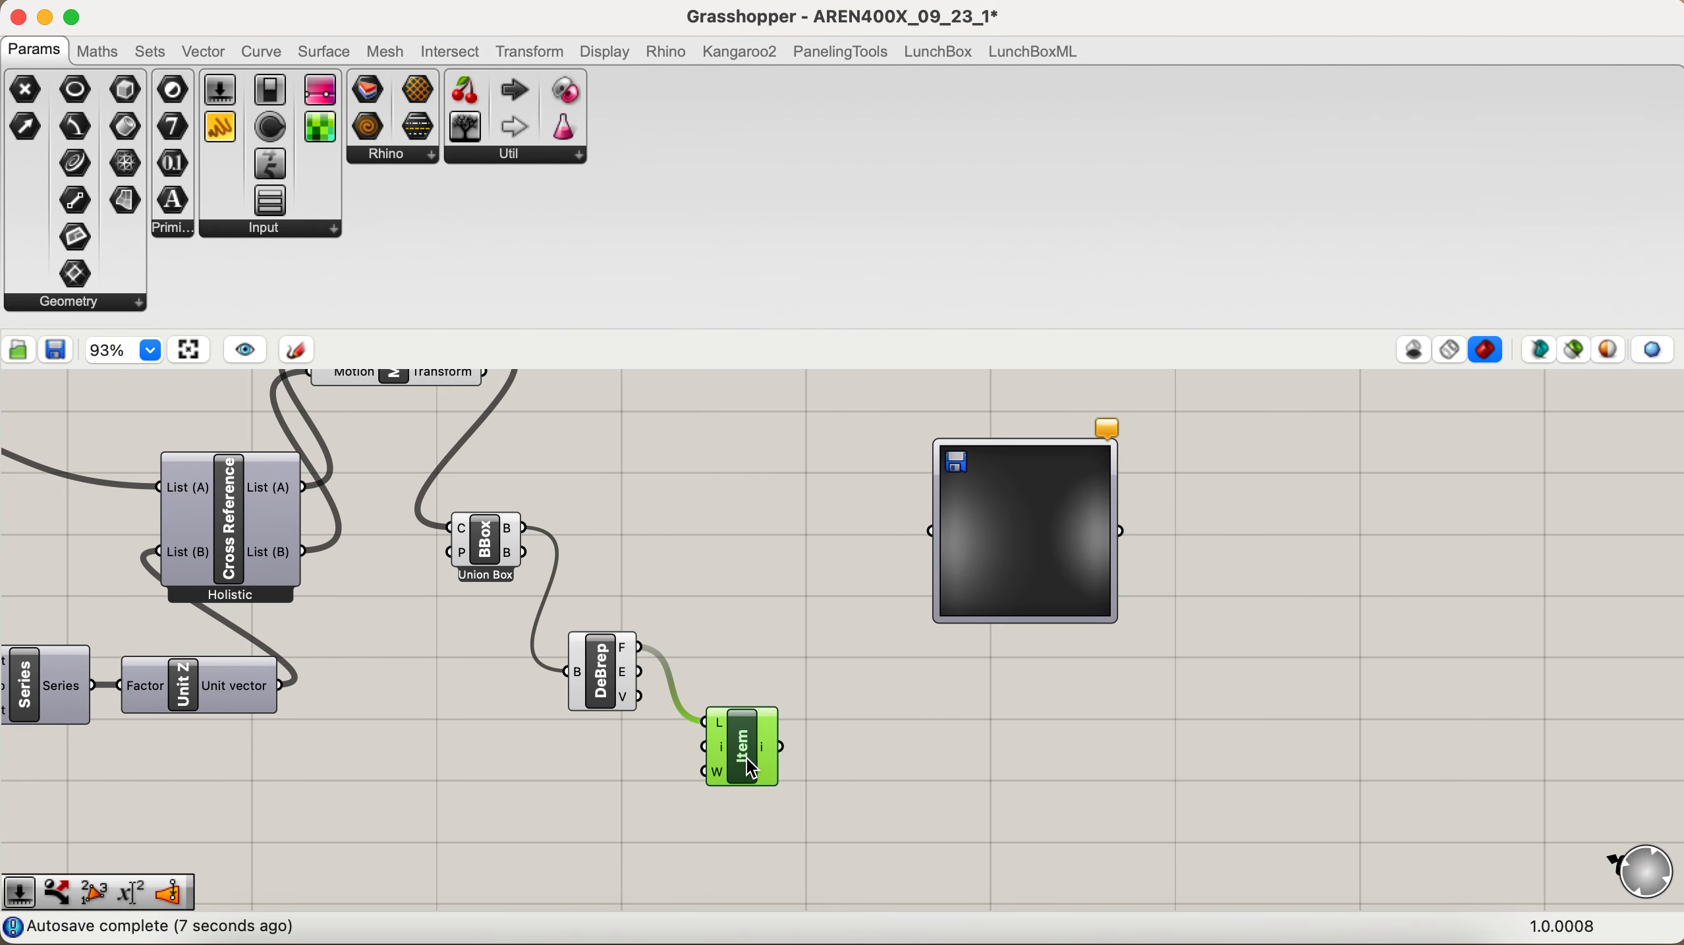
scroll(718, 619, up, 5)
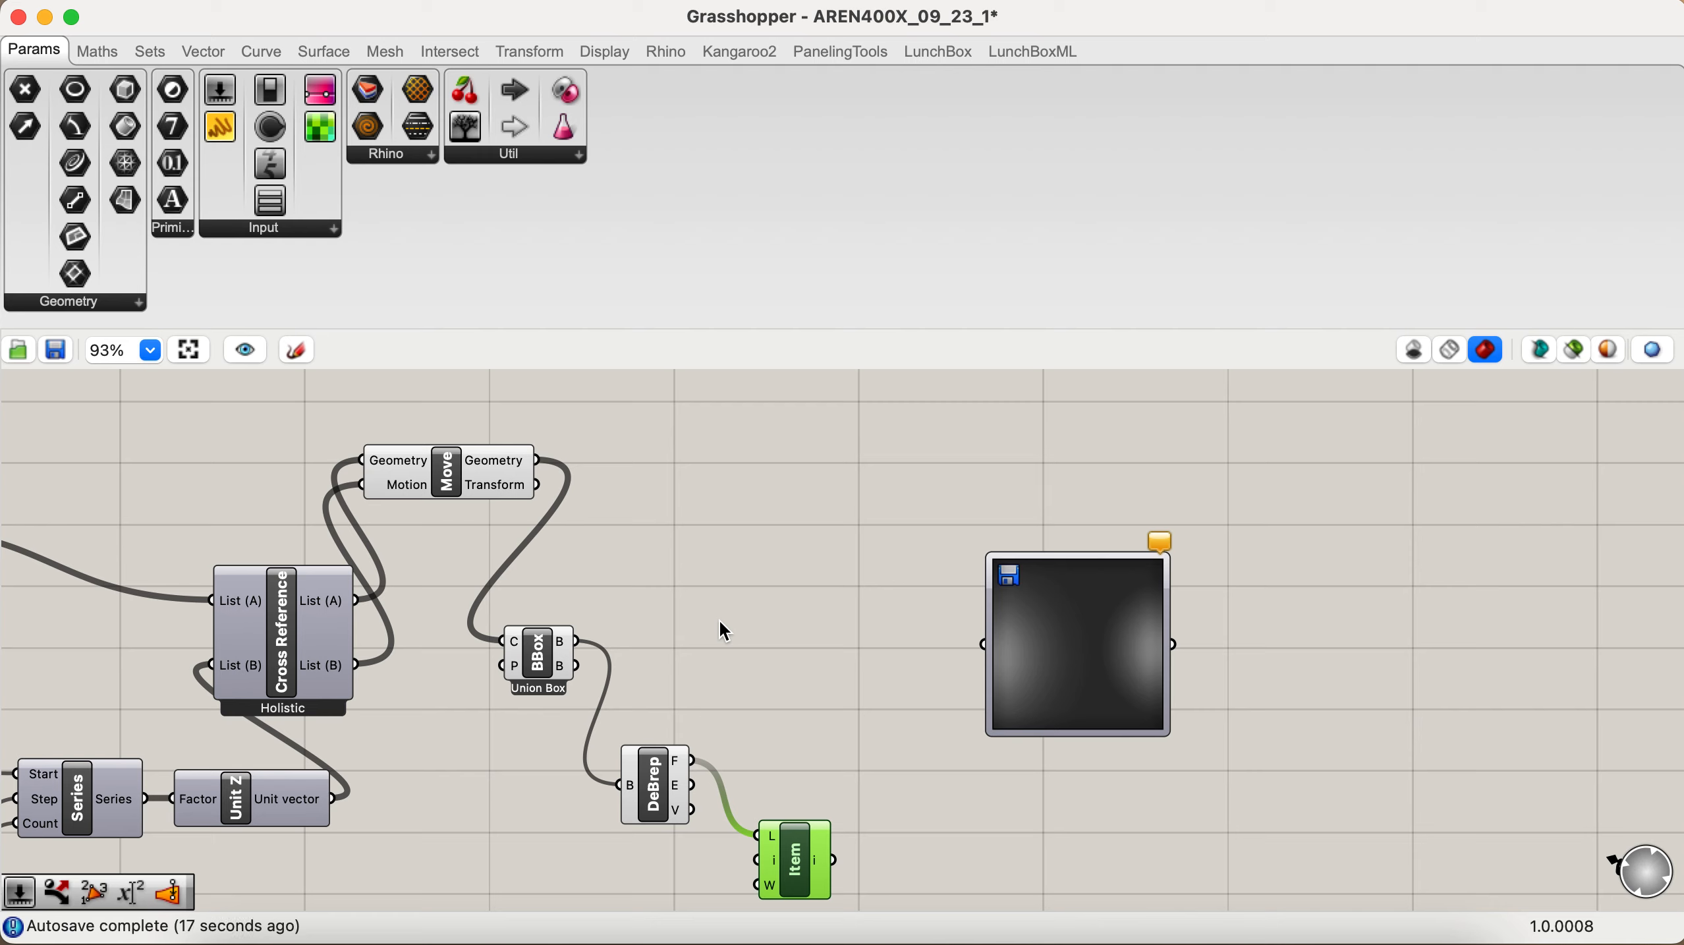
double_click(726, 542)
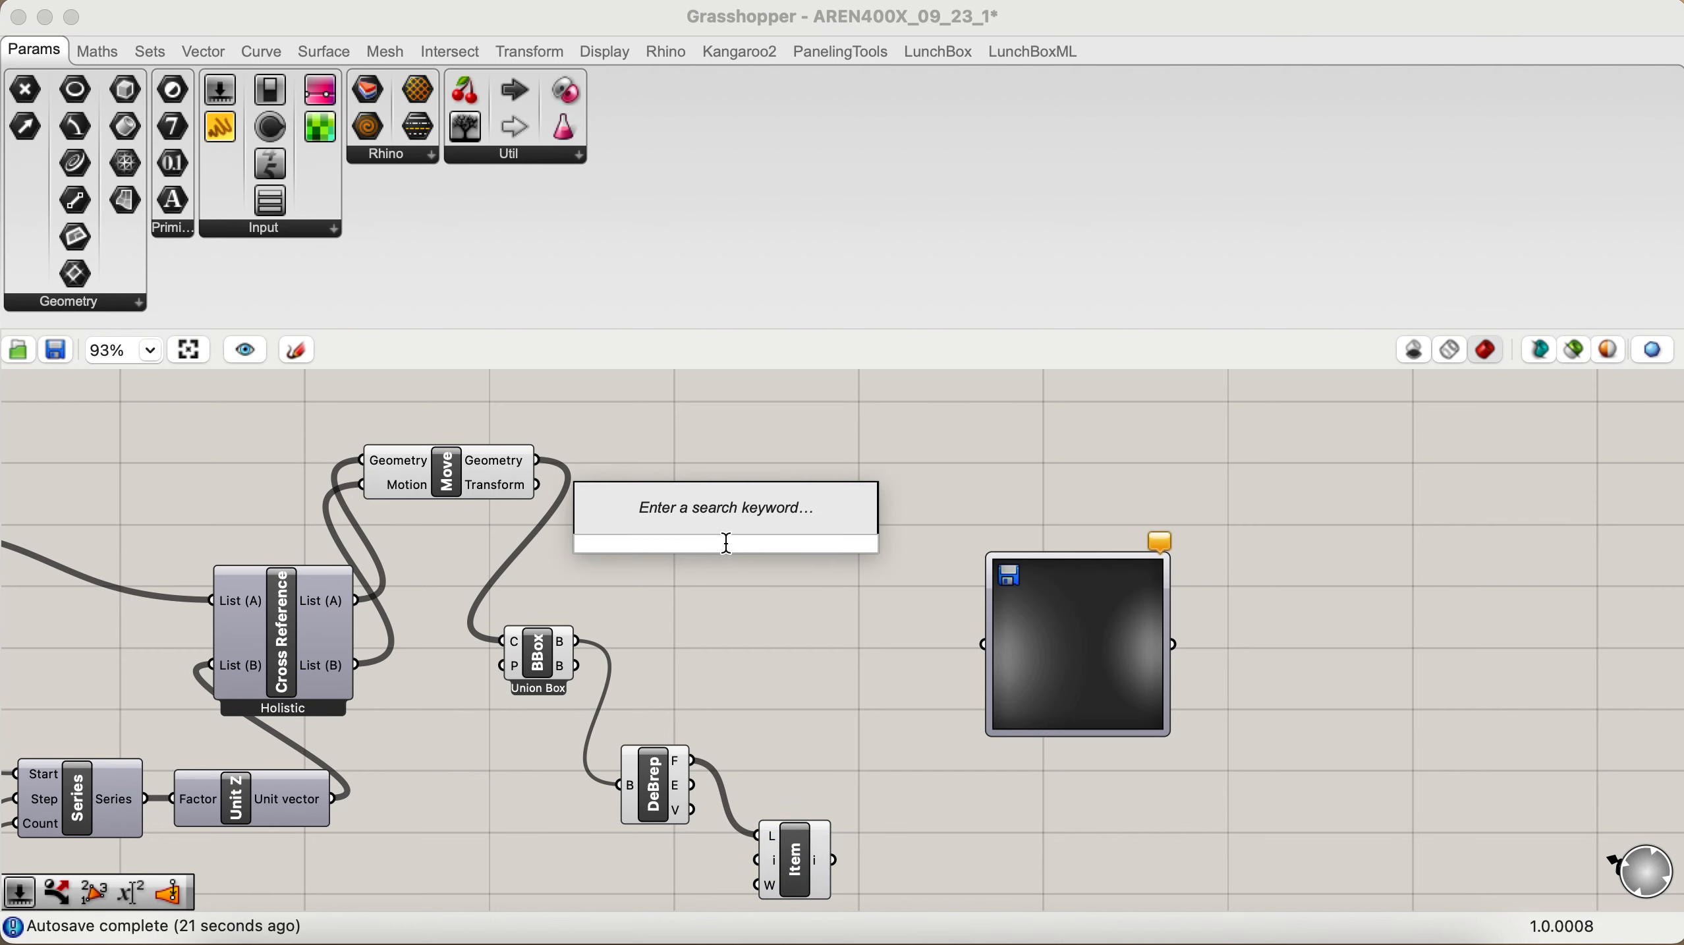
text(v)
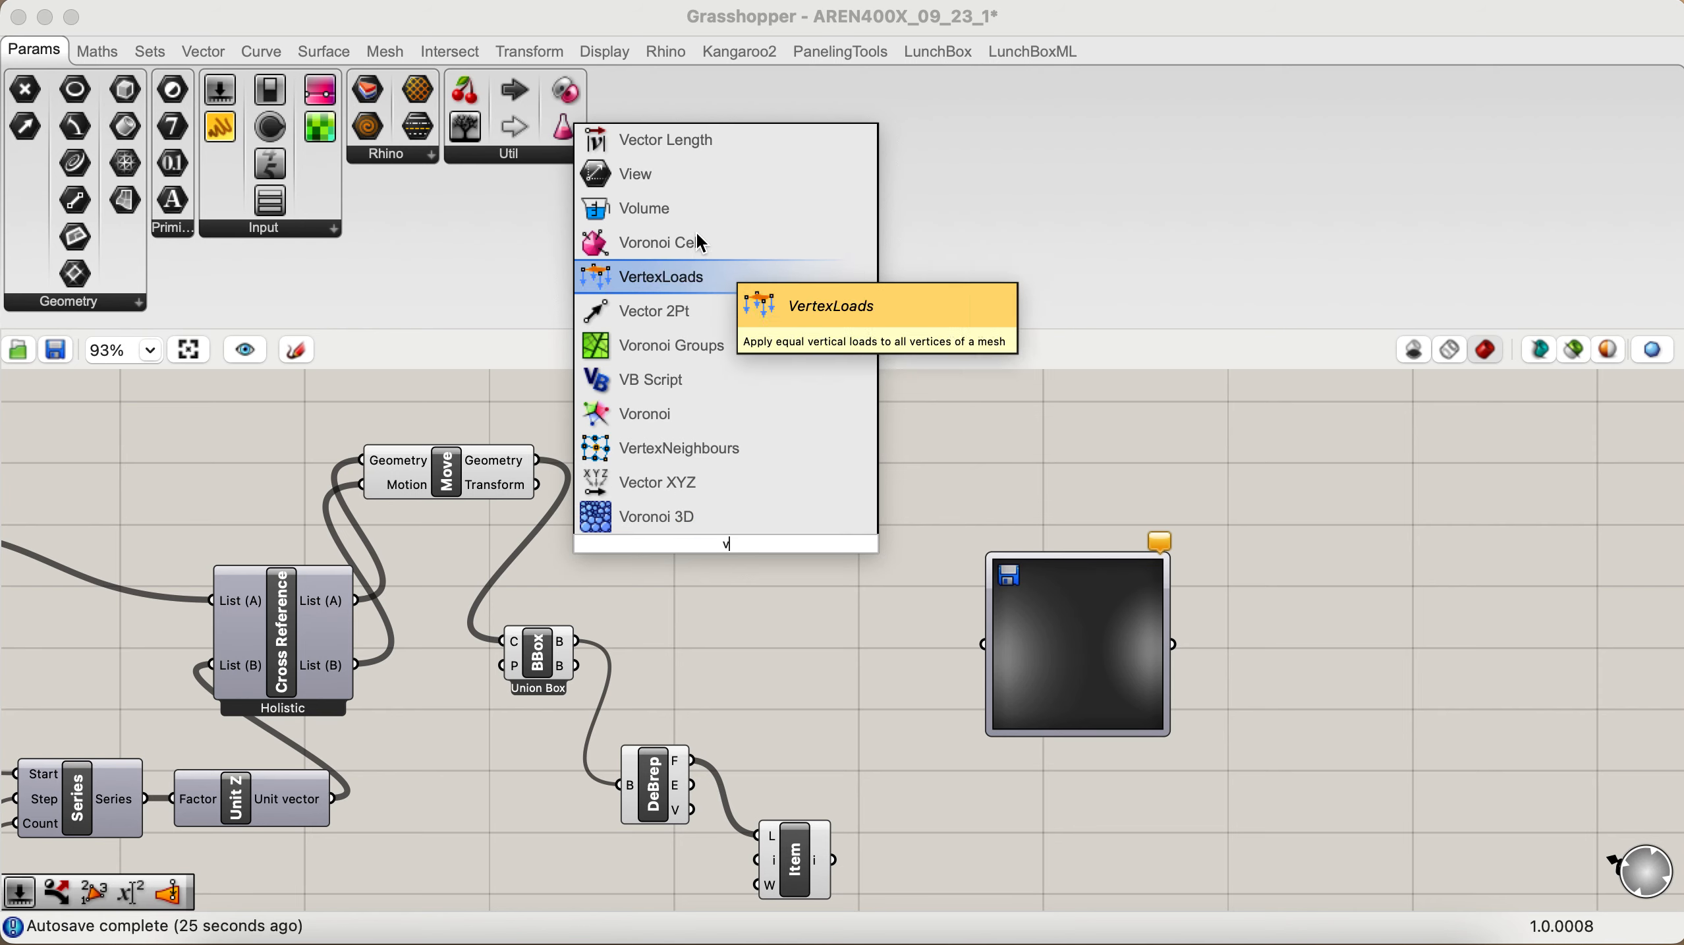
click(696, 210)
click(703, 554)
key(Delete)
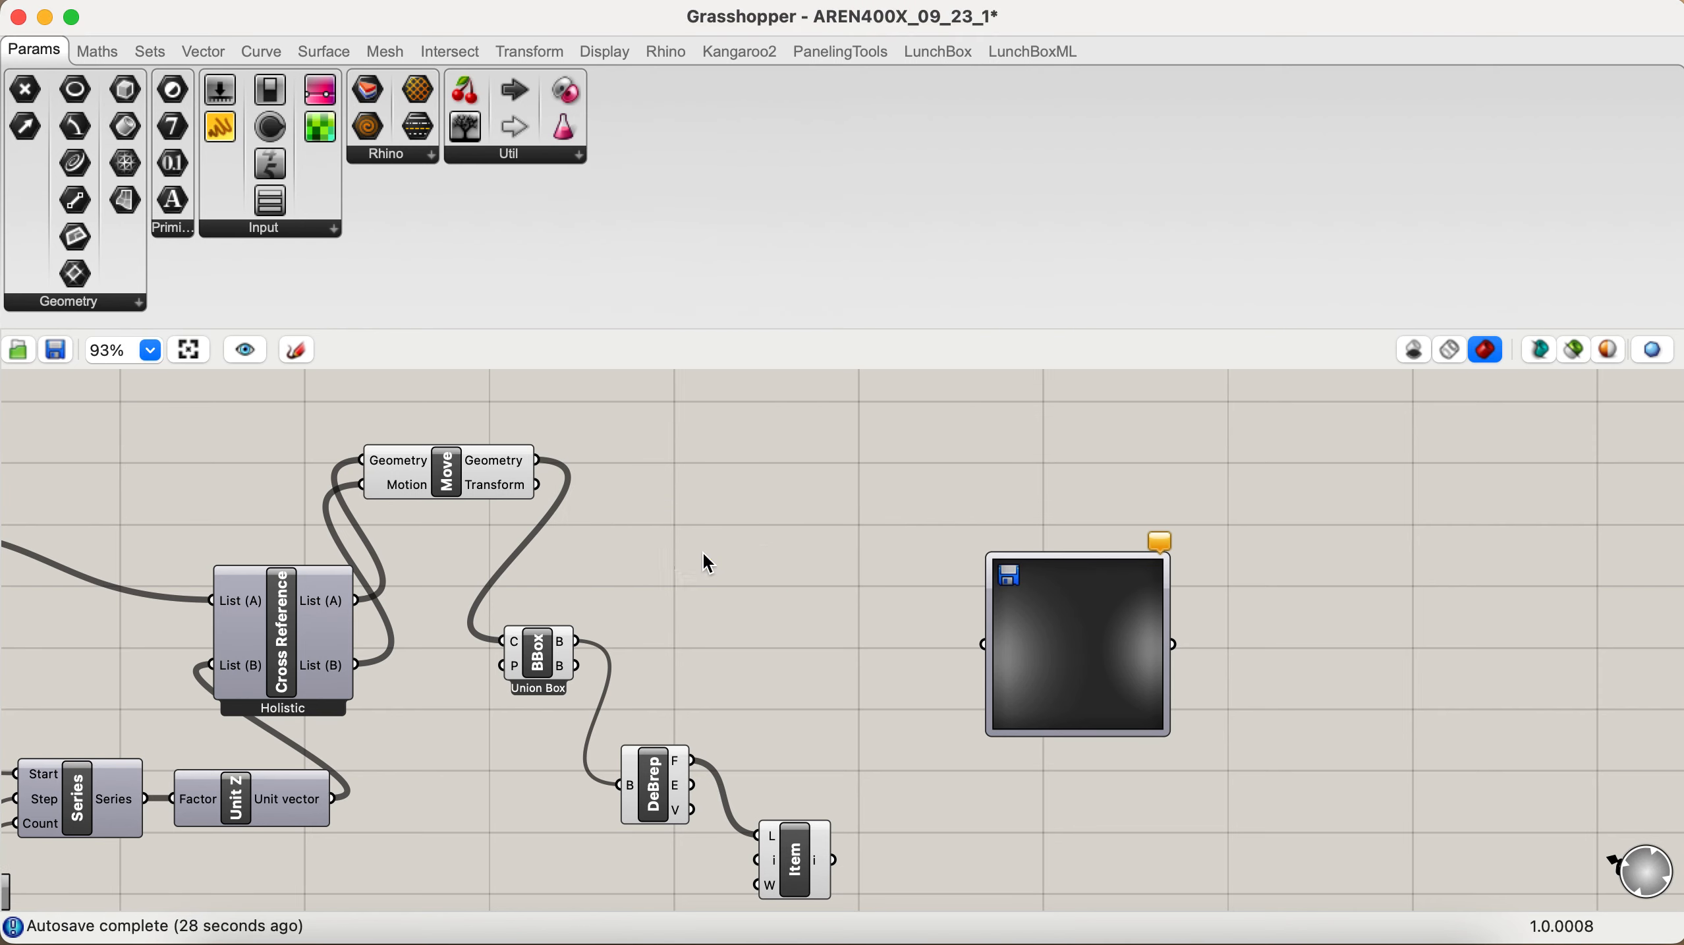
Step: Add a Volume component, connect the Move component's Geometry output to its input, and inspect the resulting centroids
double_click(708, 563)
text(volume)
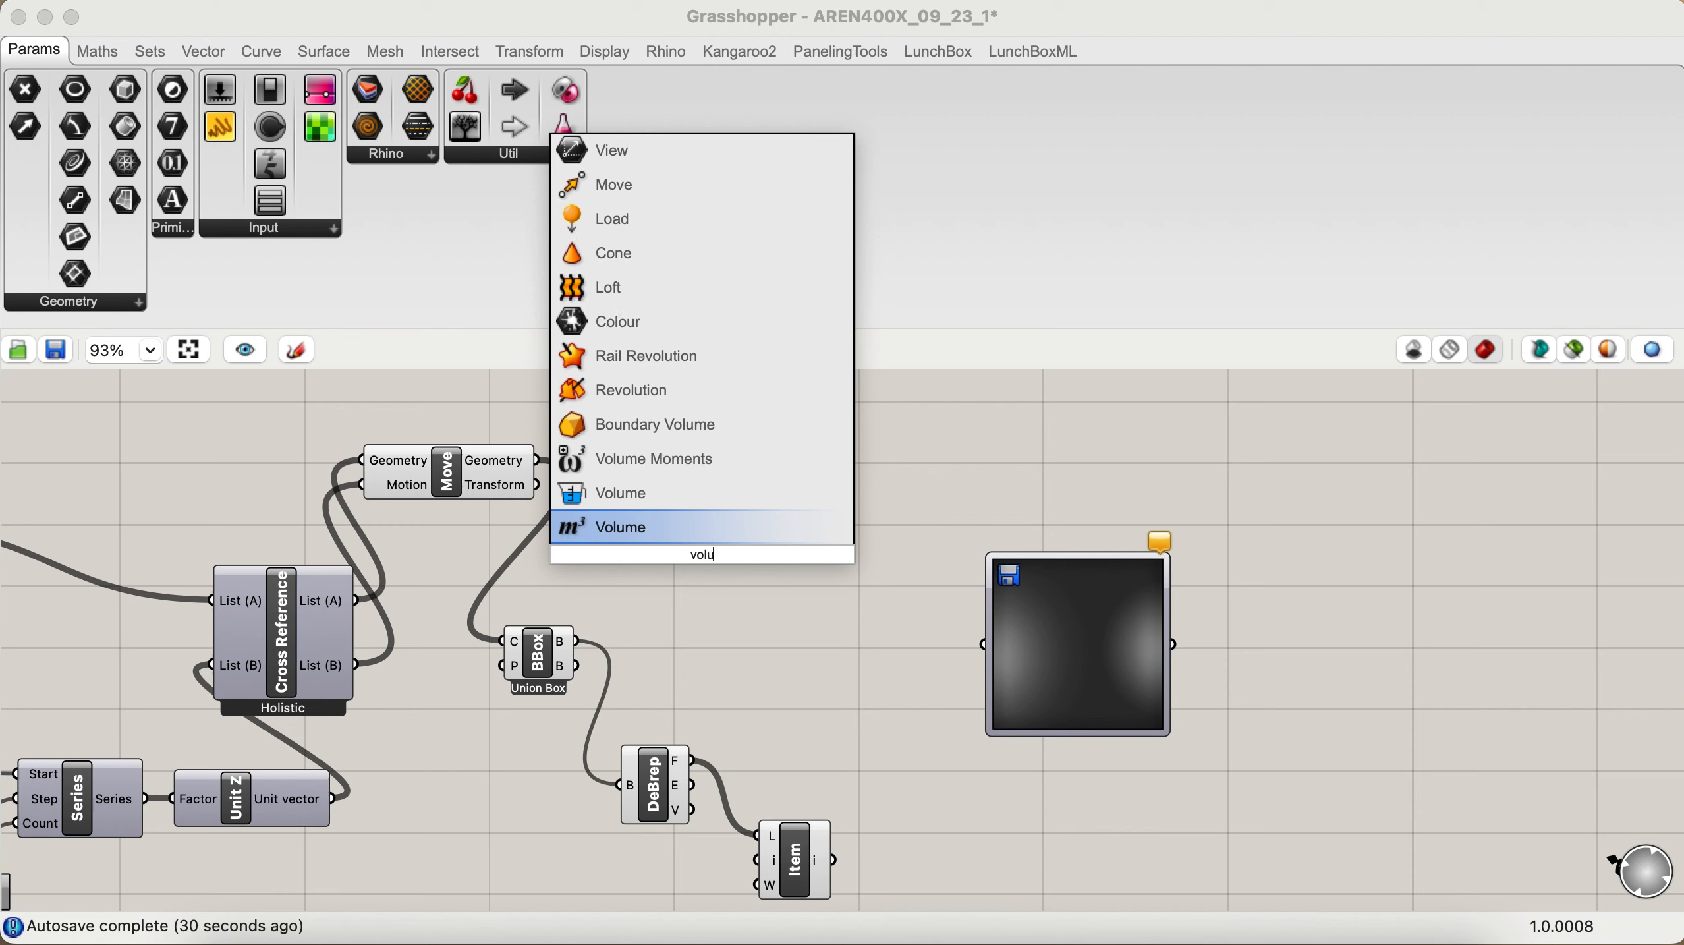
key(Return)
drag(537, 460, 710, 533)
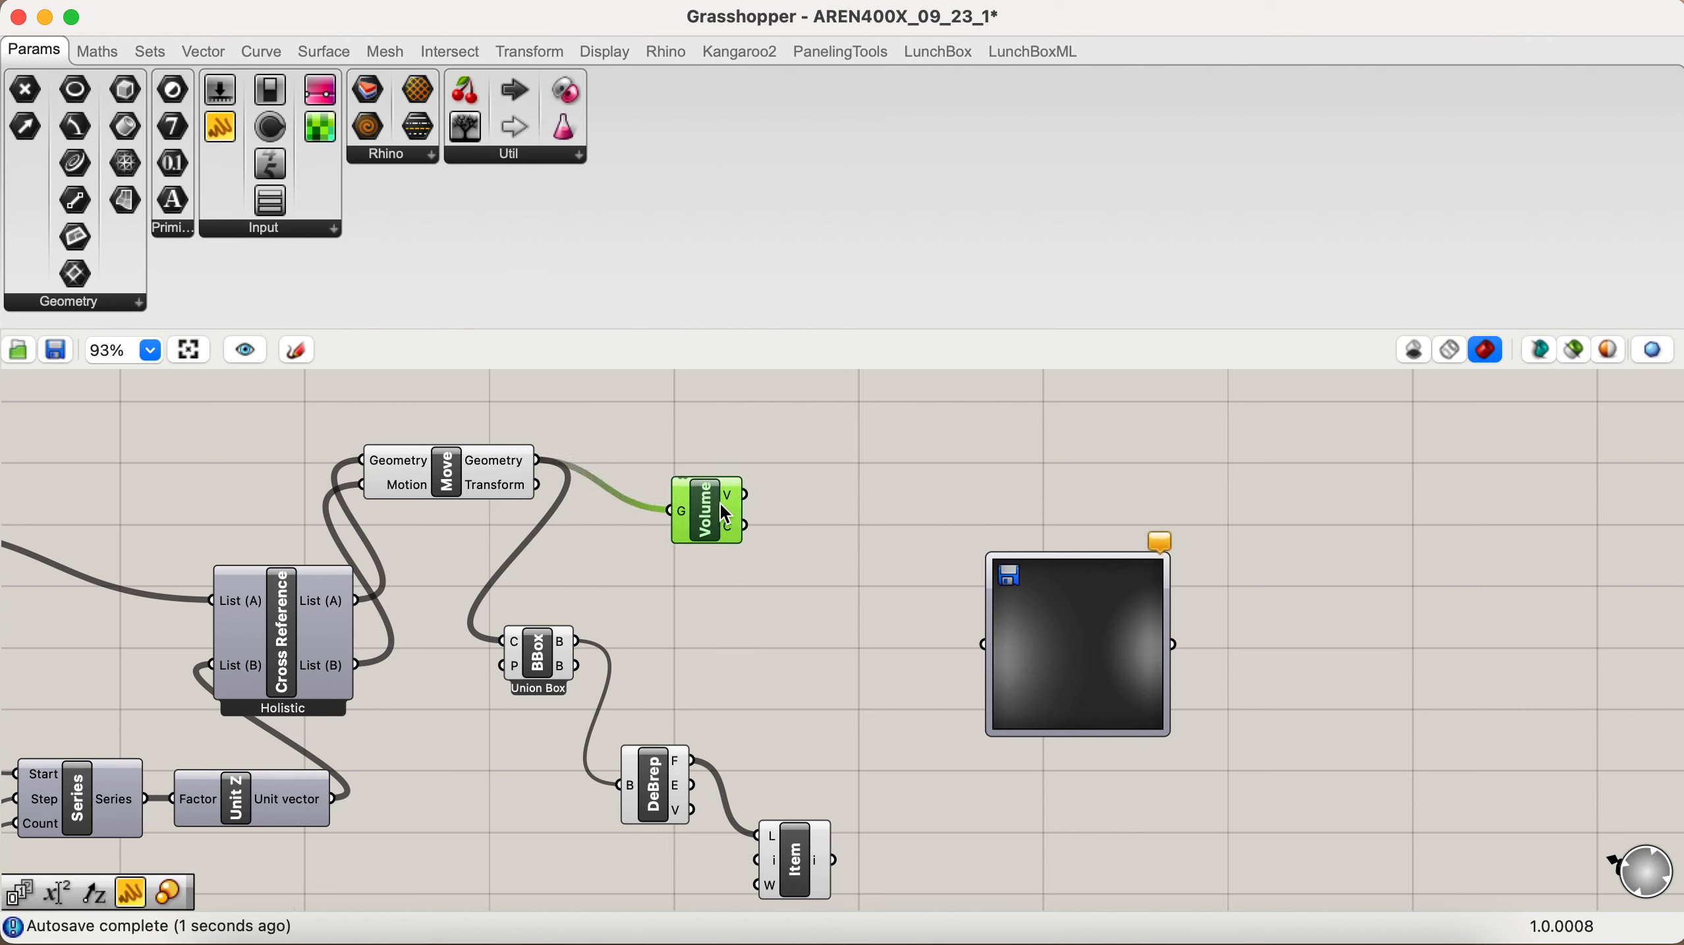
mouse_move(732, 496)
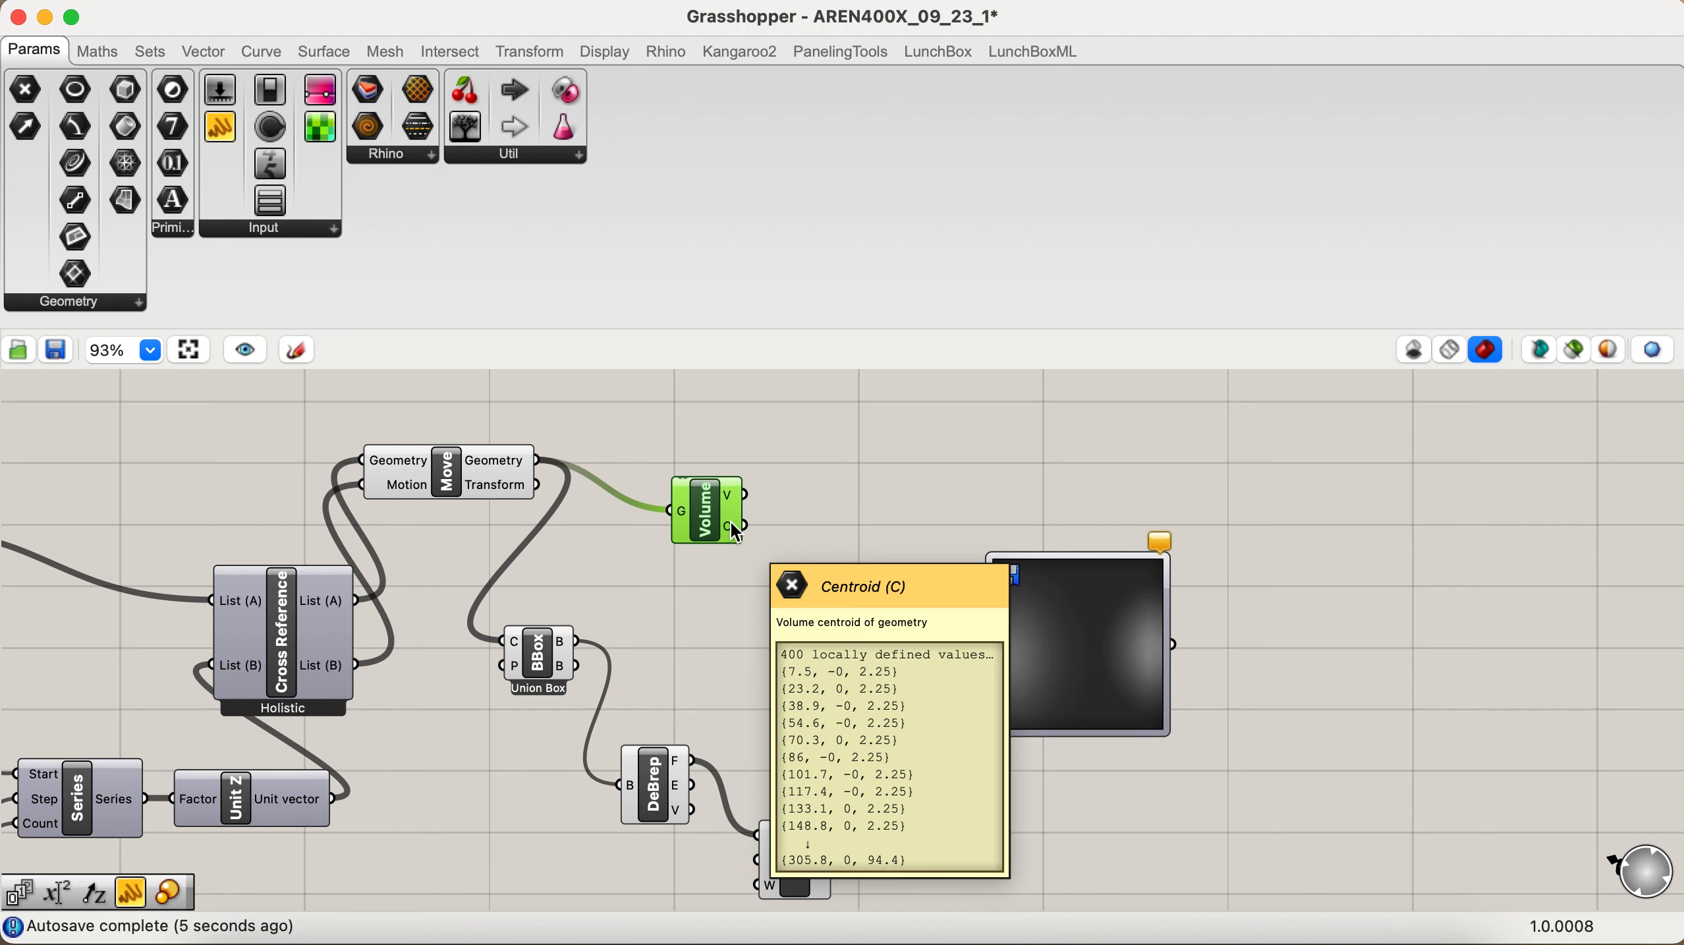
Step: Search for the Surface Closest Point component to place below the Volume component, using the keyword "srf"
double_click(829, 610)
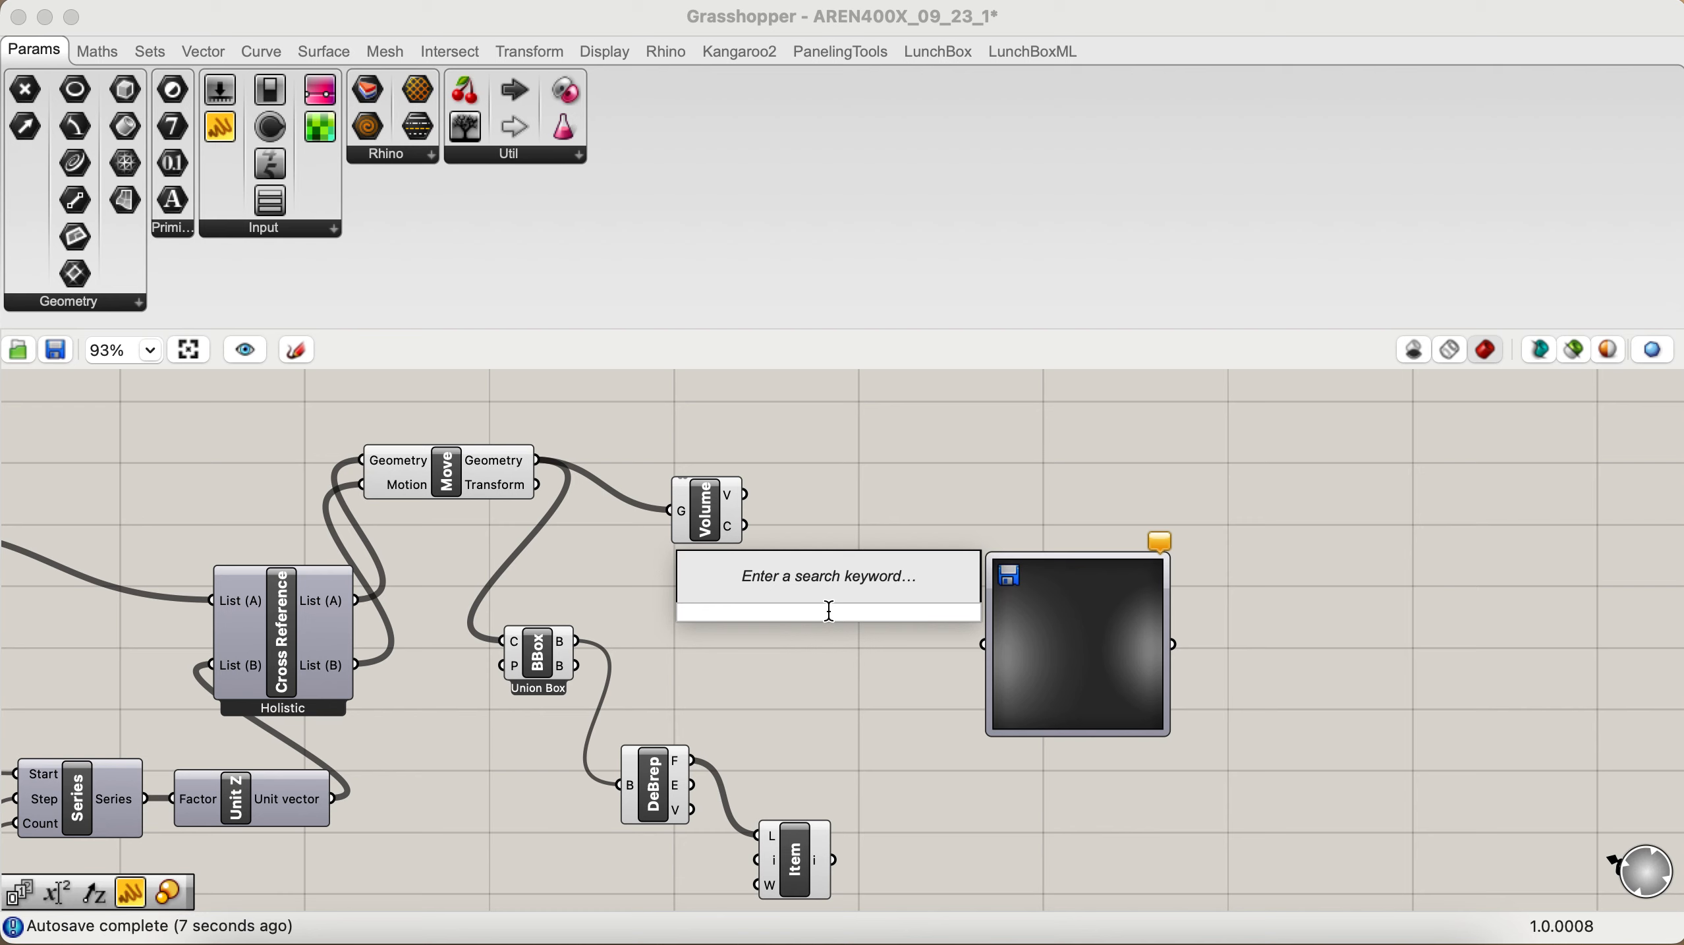
text(s)
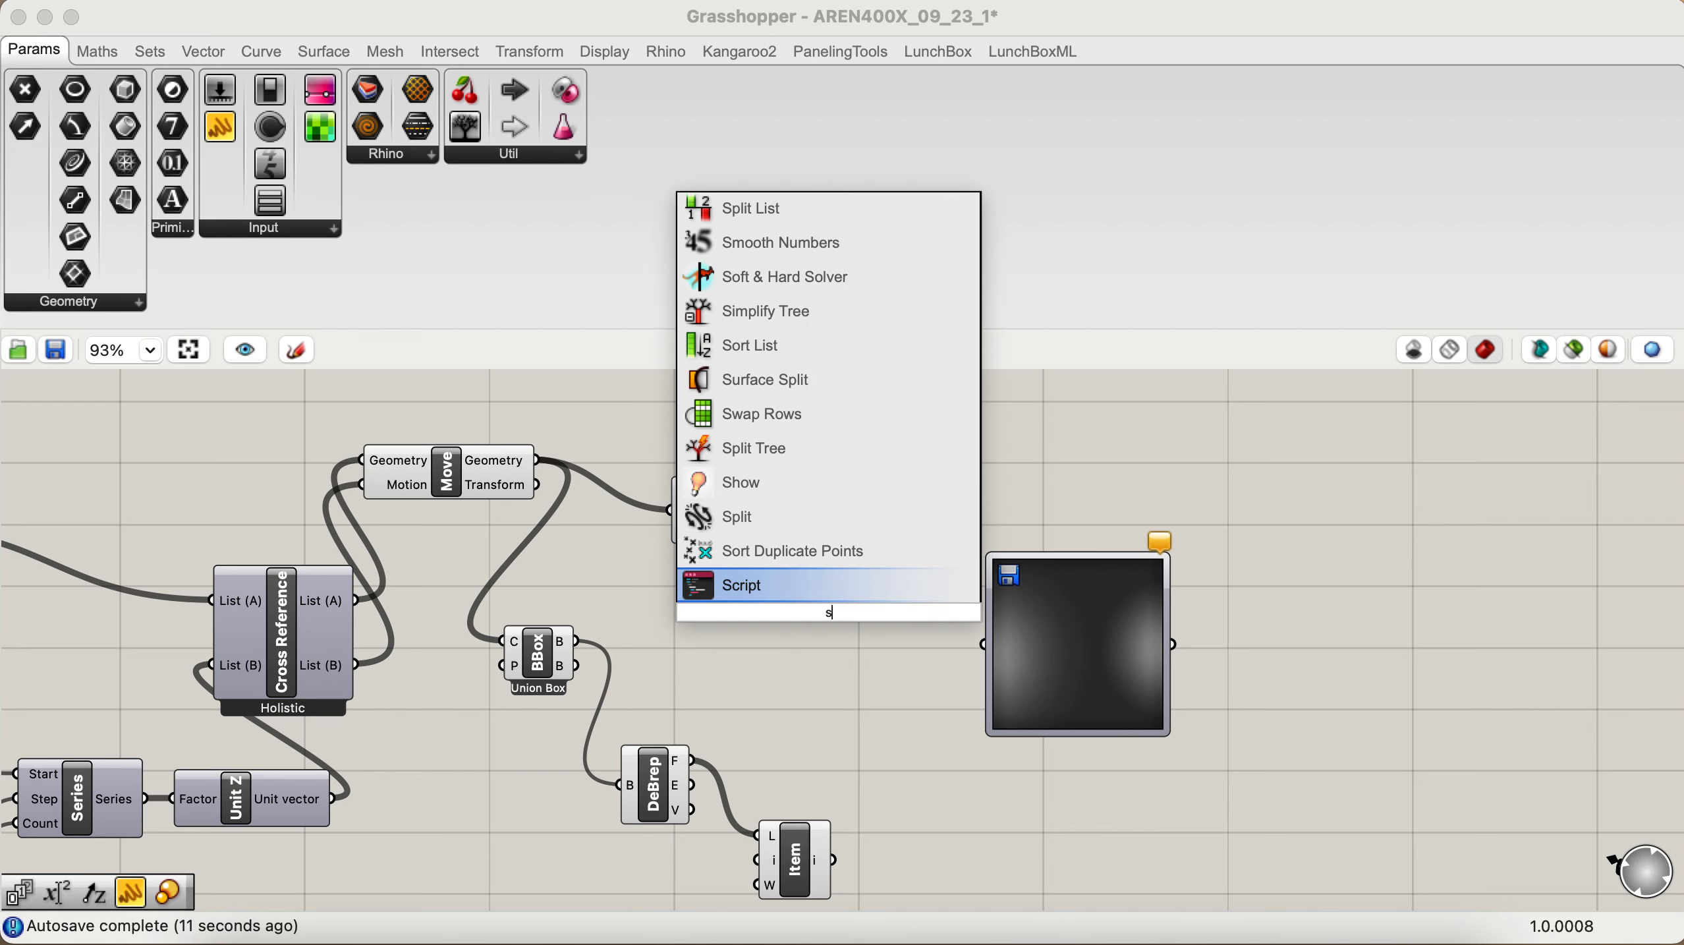
text(r)
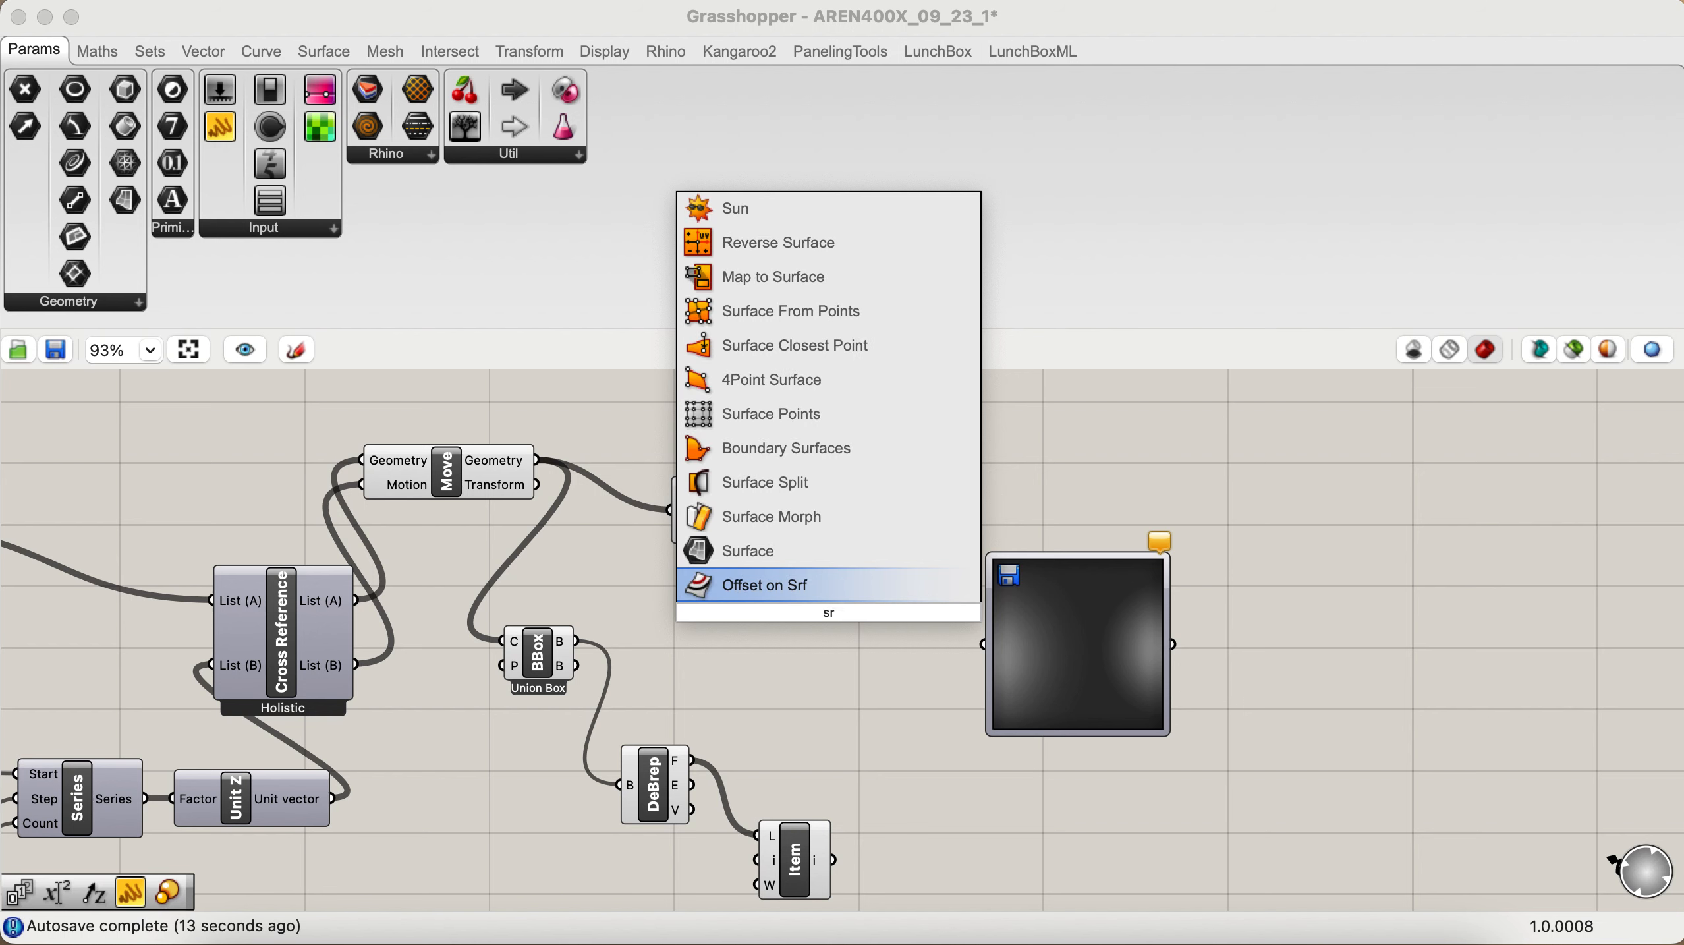
text(f)
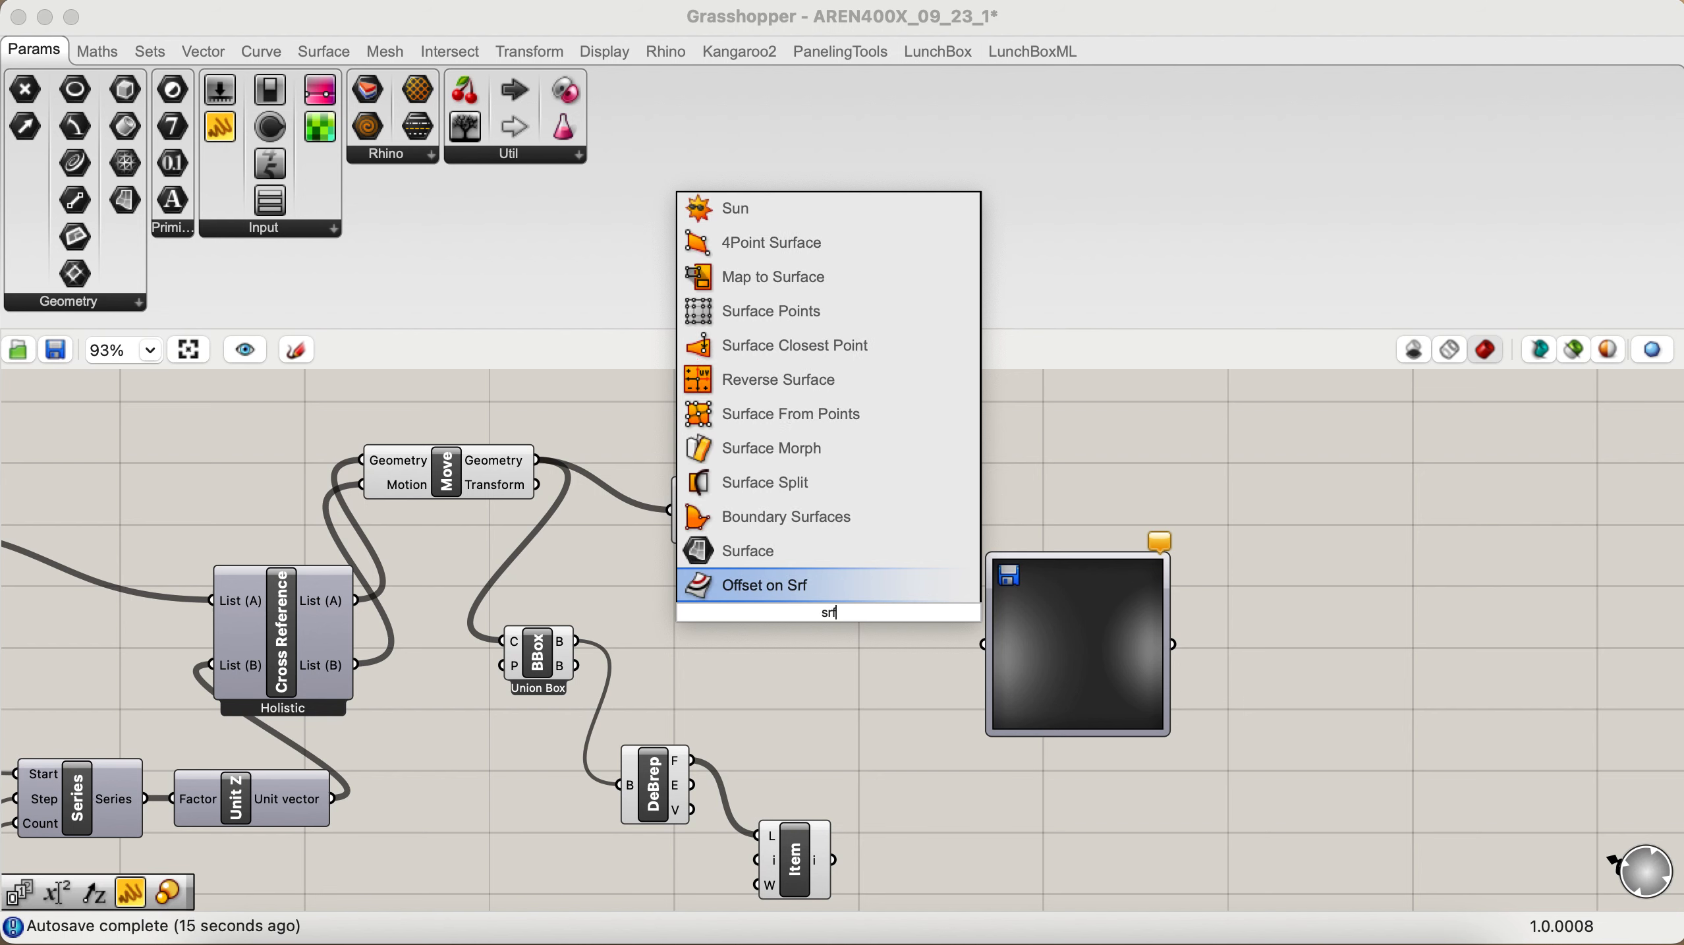
key(BackSpace)
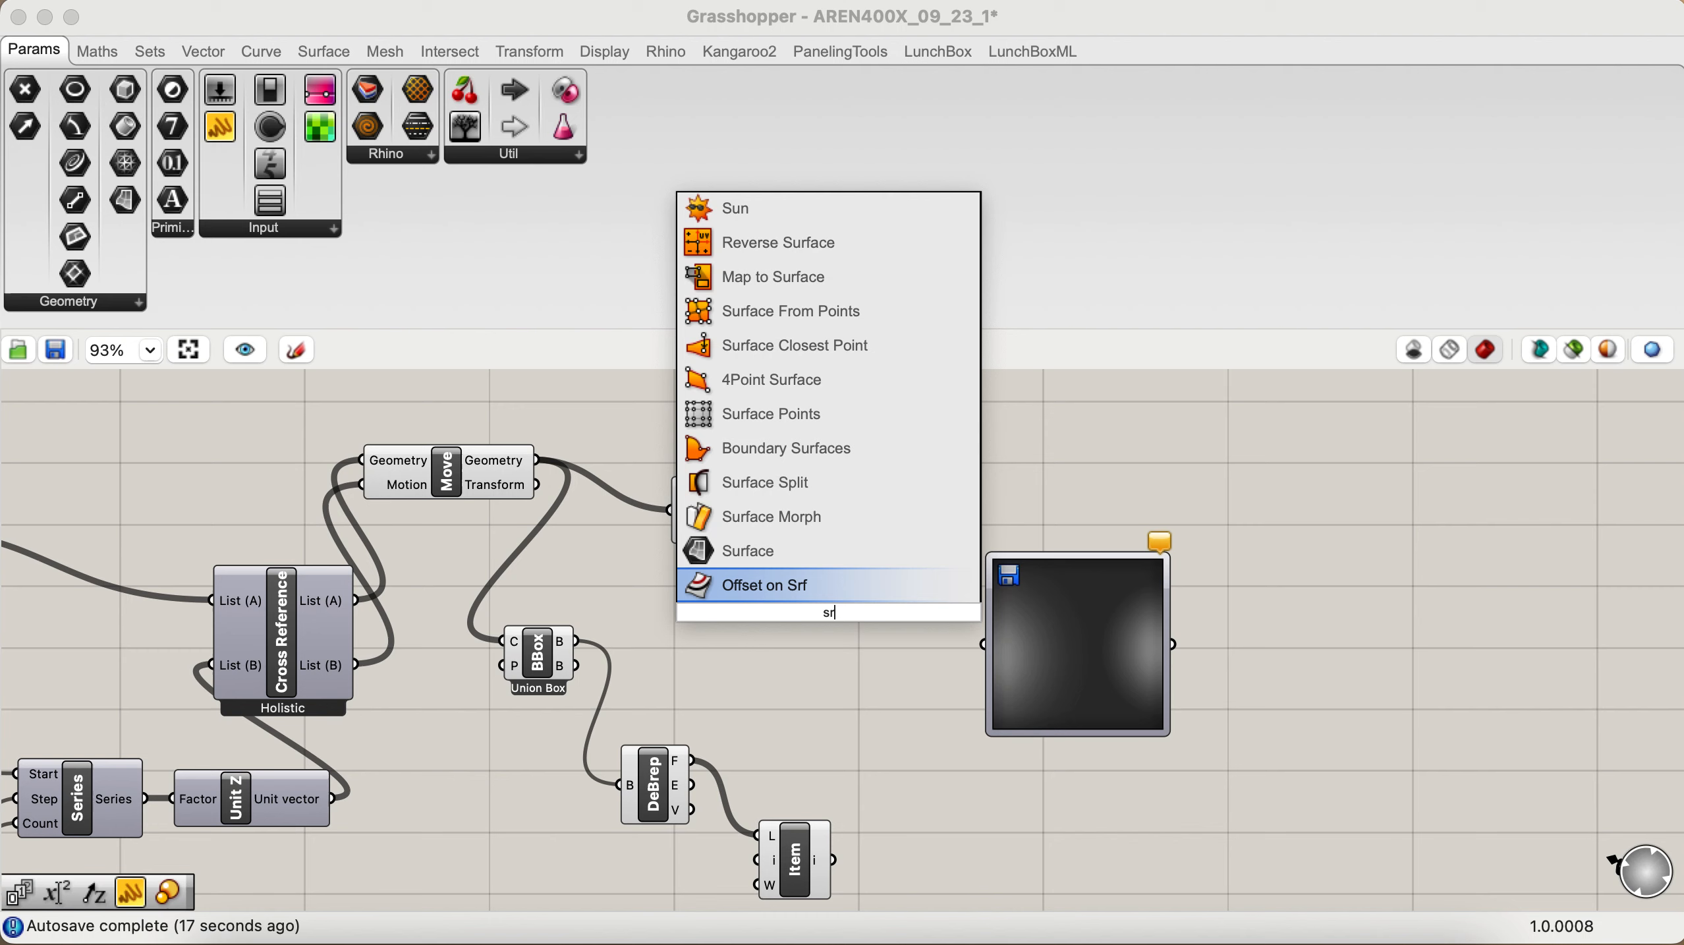
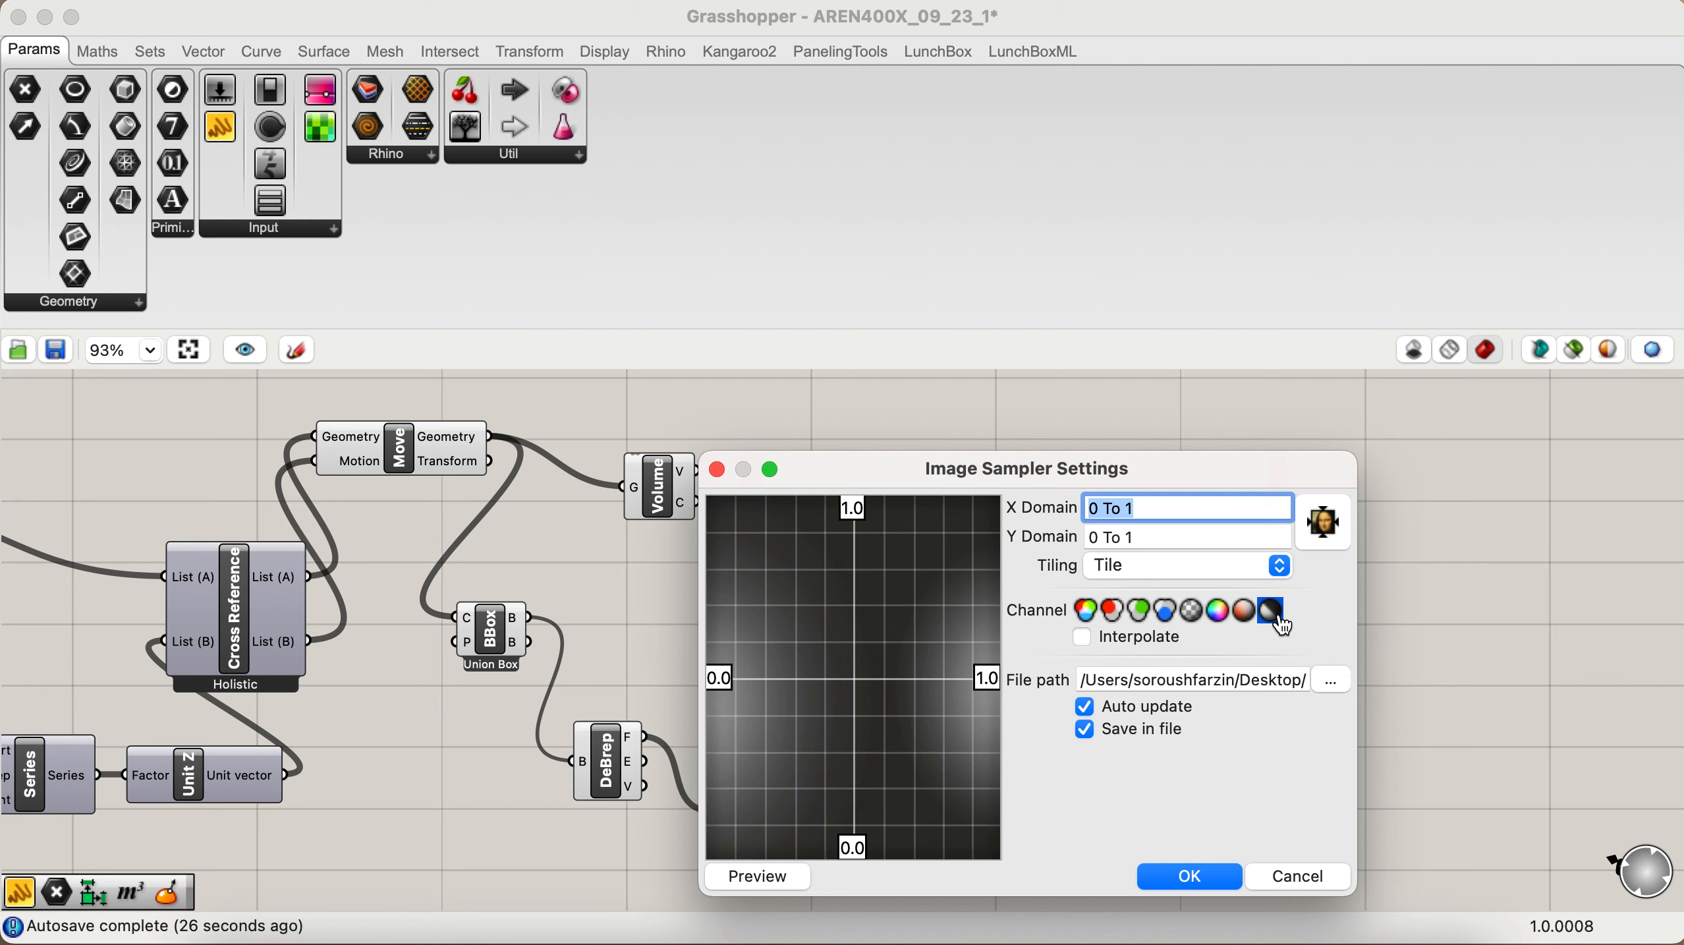
Step: Accept the image sampler settings with both domains at 0 To 1, and move the sampler slightly down beside Surface Closest Point
click(1178, 875)
scroll(1127, 676, right, 2)
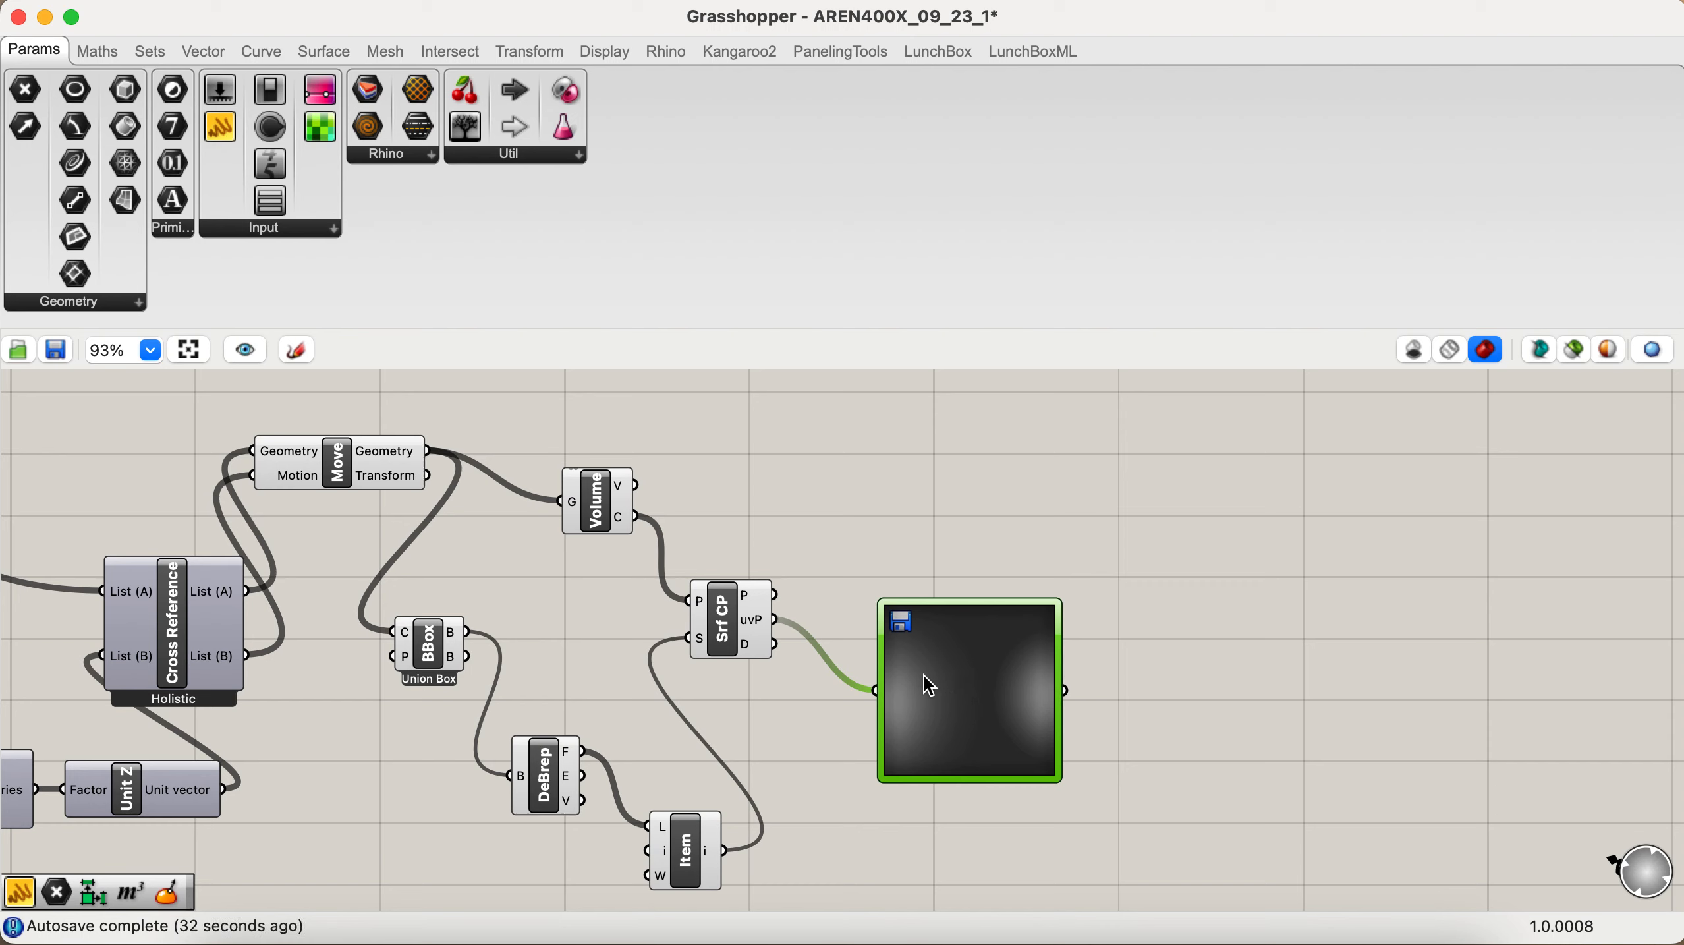
drag(927, 672, 914, 707)
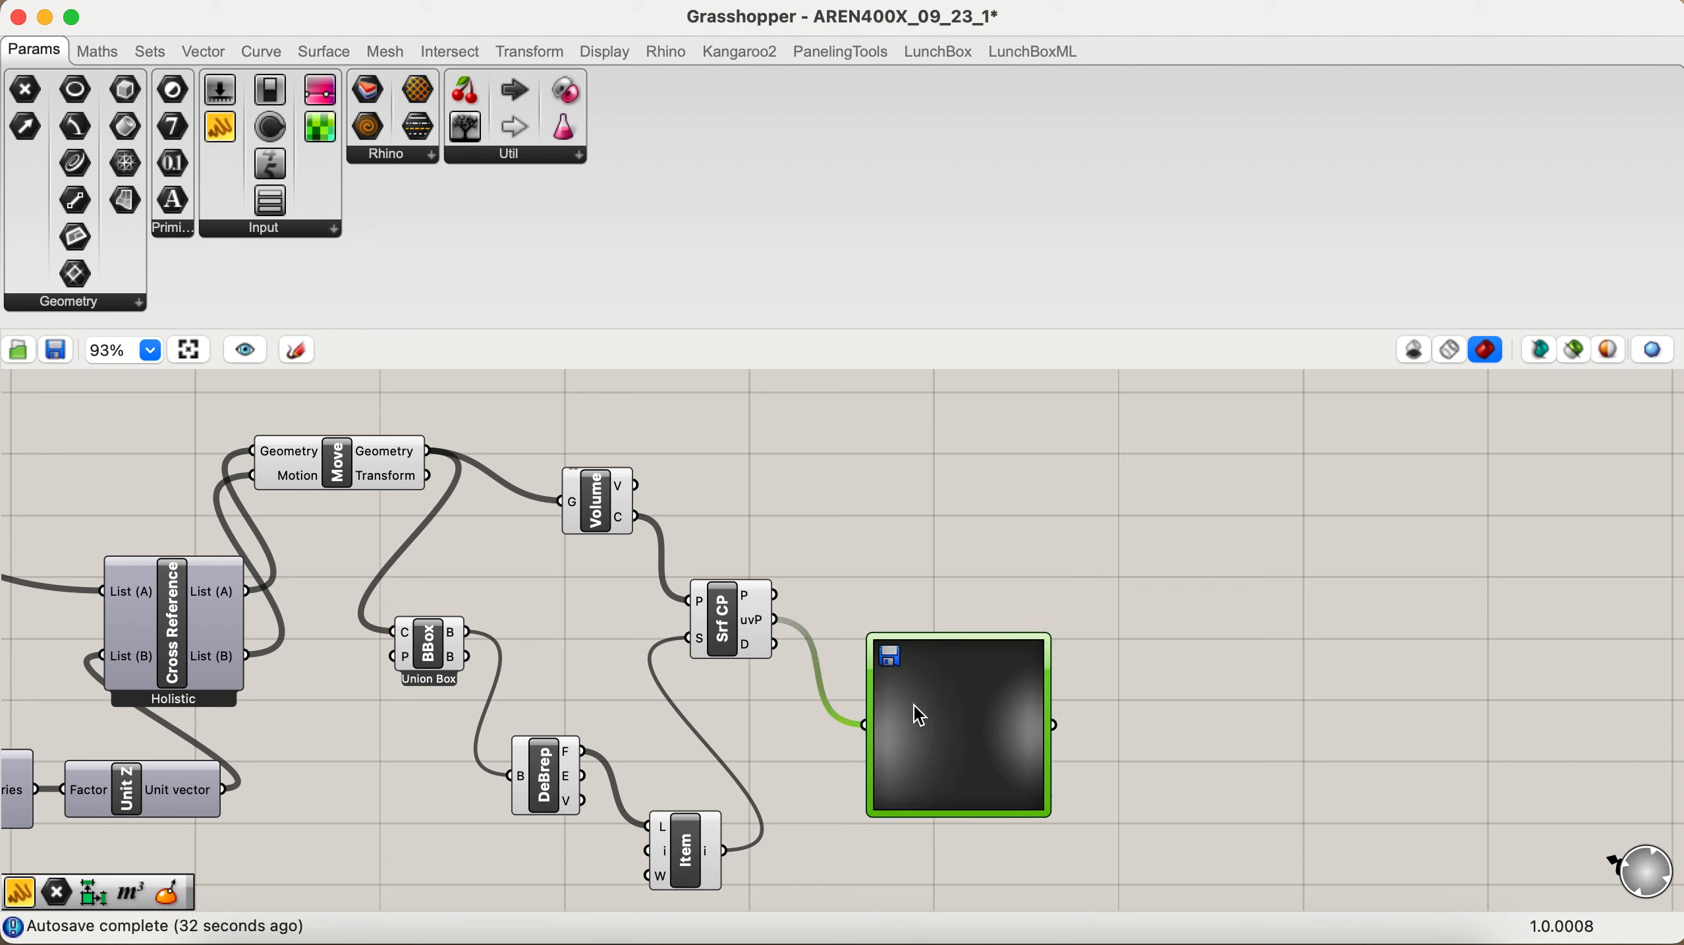
click(1133, 568)
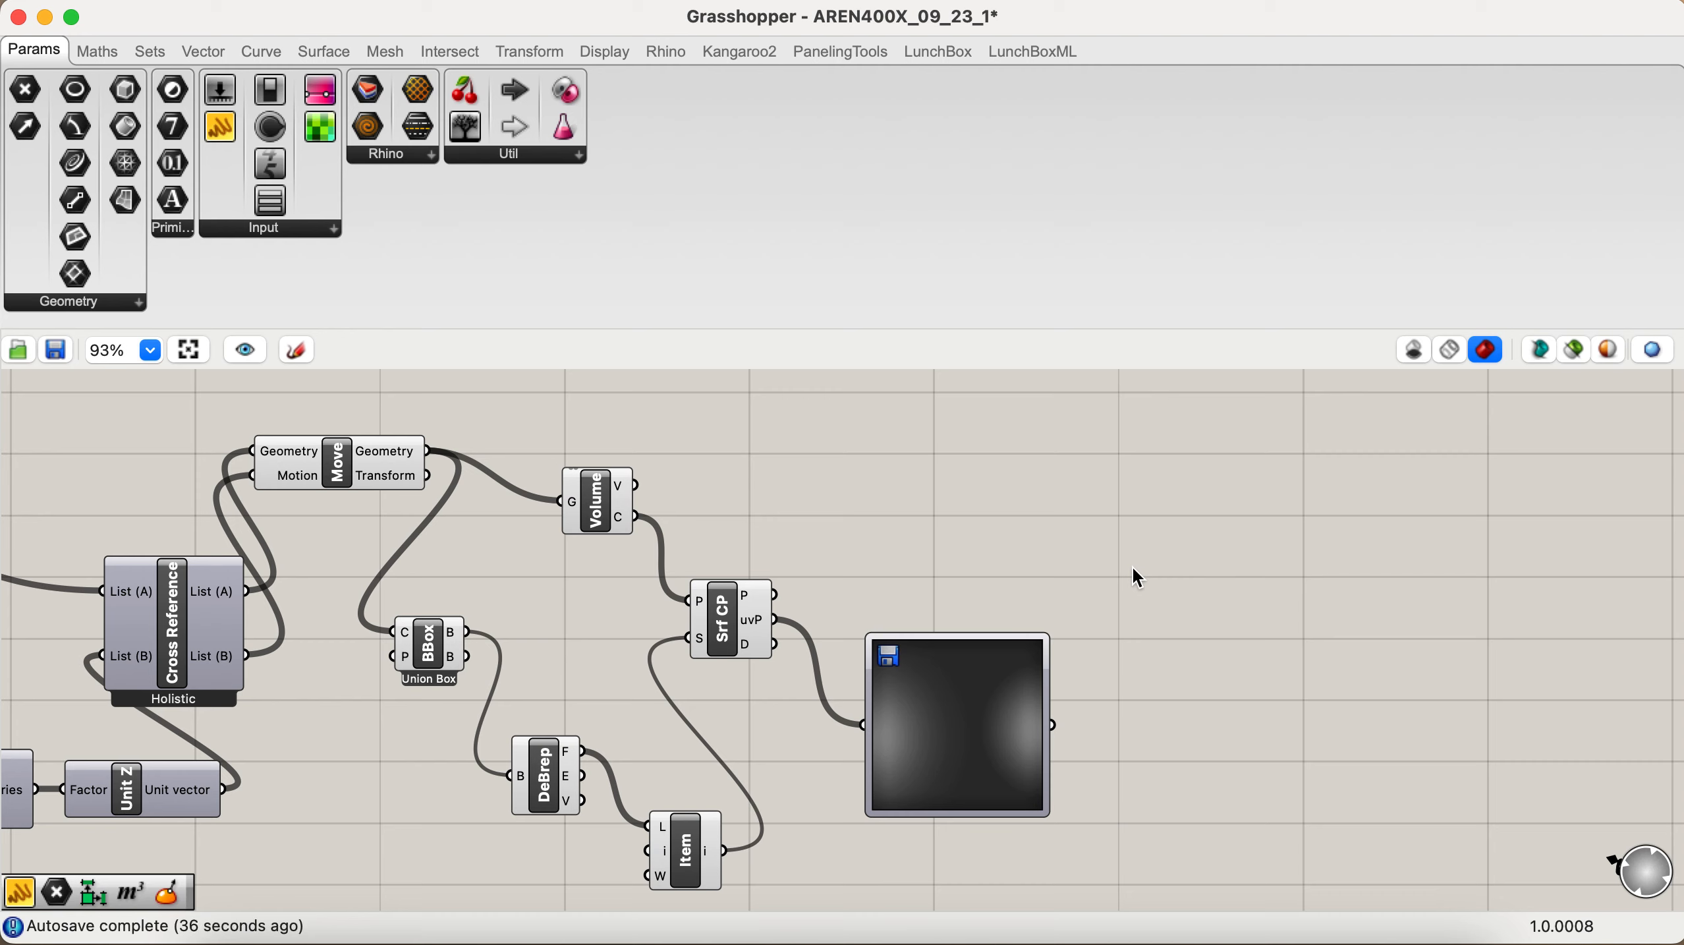
Step: Add a second Move component beyond the image sampler and connect the first Move's Geometry output to its Geometry input
double_click(1128, 566)
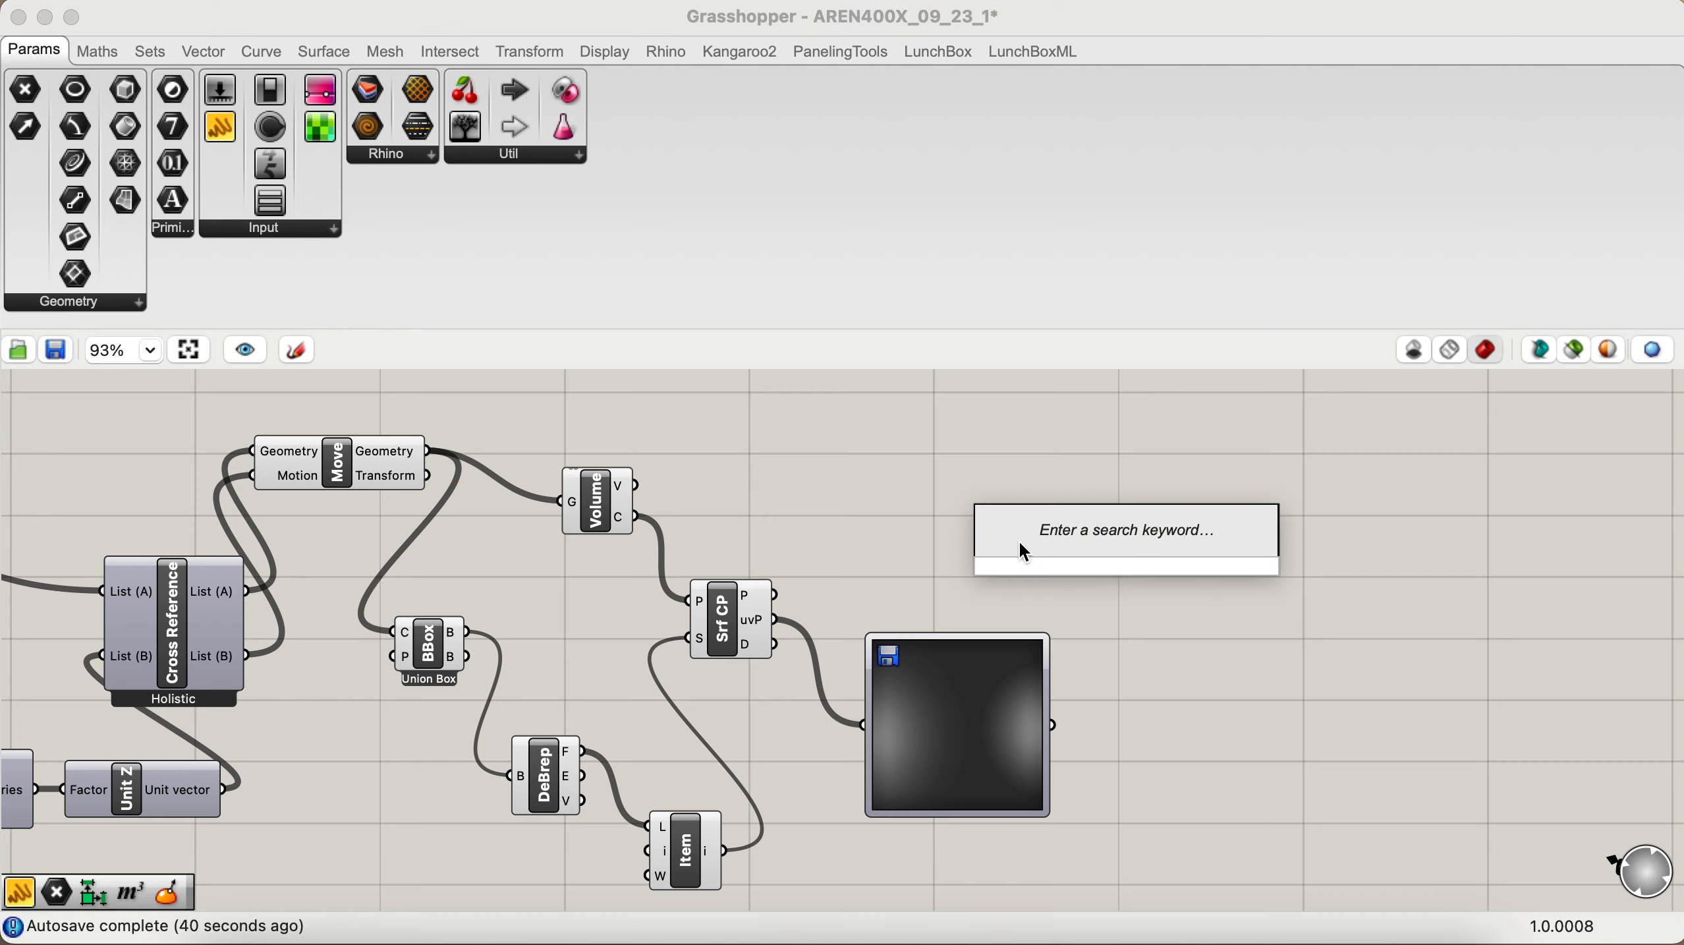
text(move)
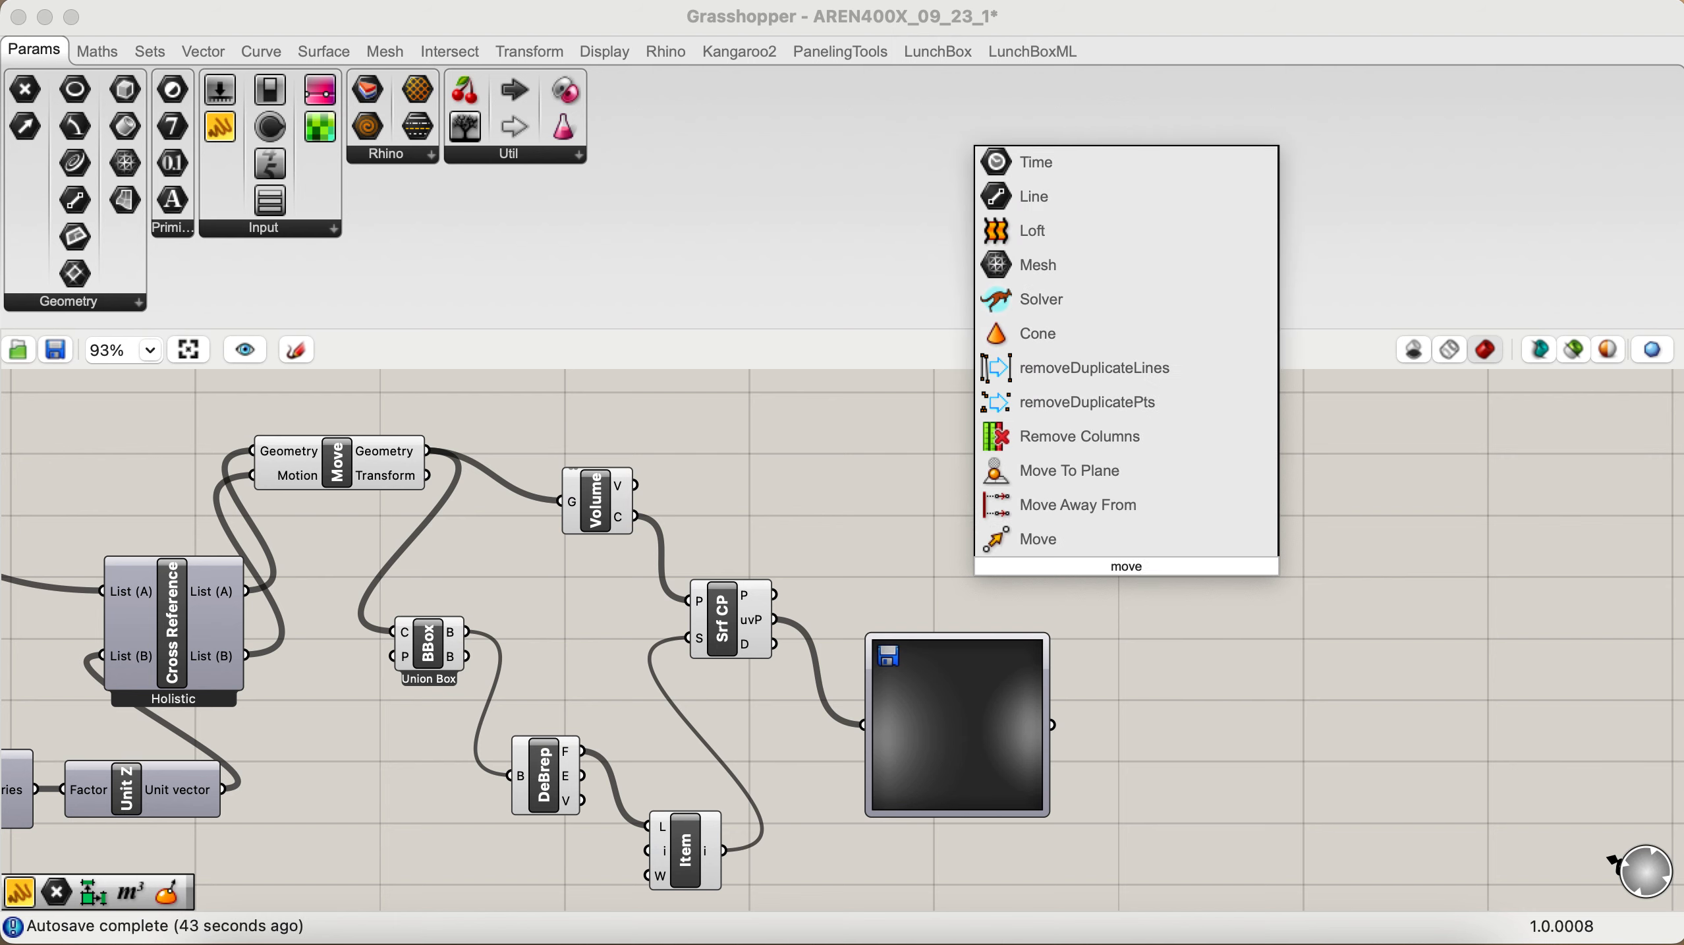
key(Return)
drag(1130, 568, 1164, 497)
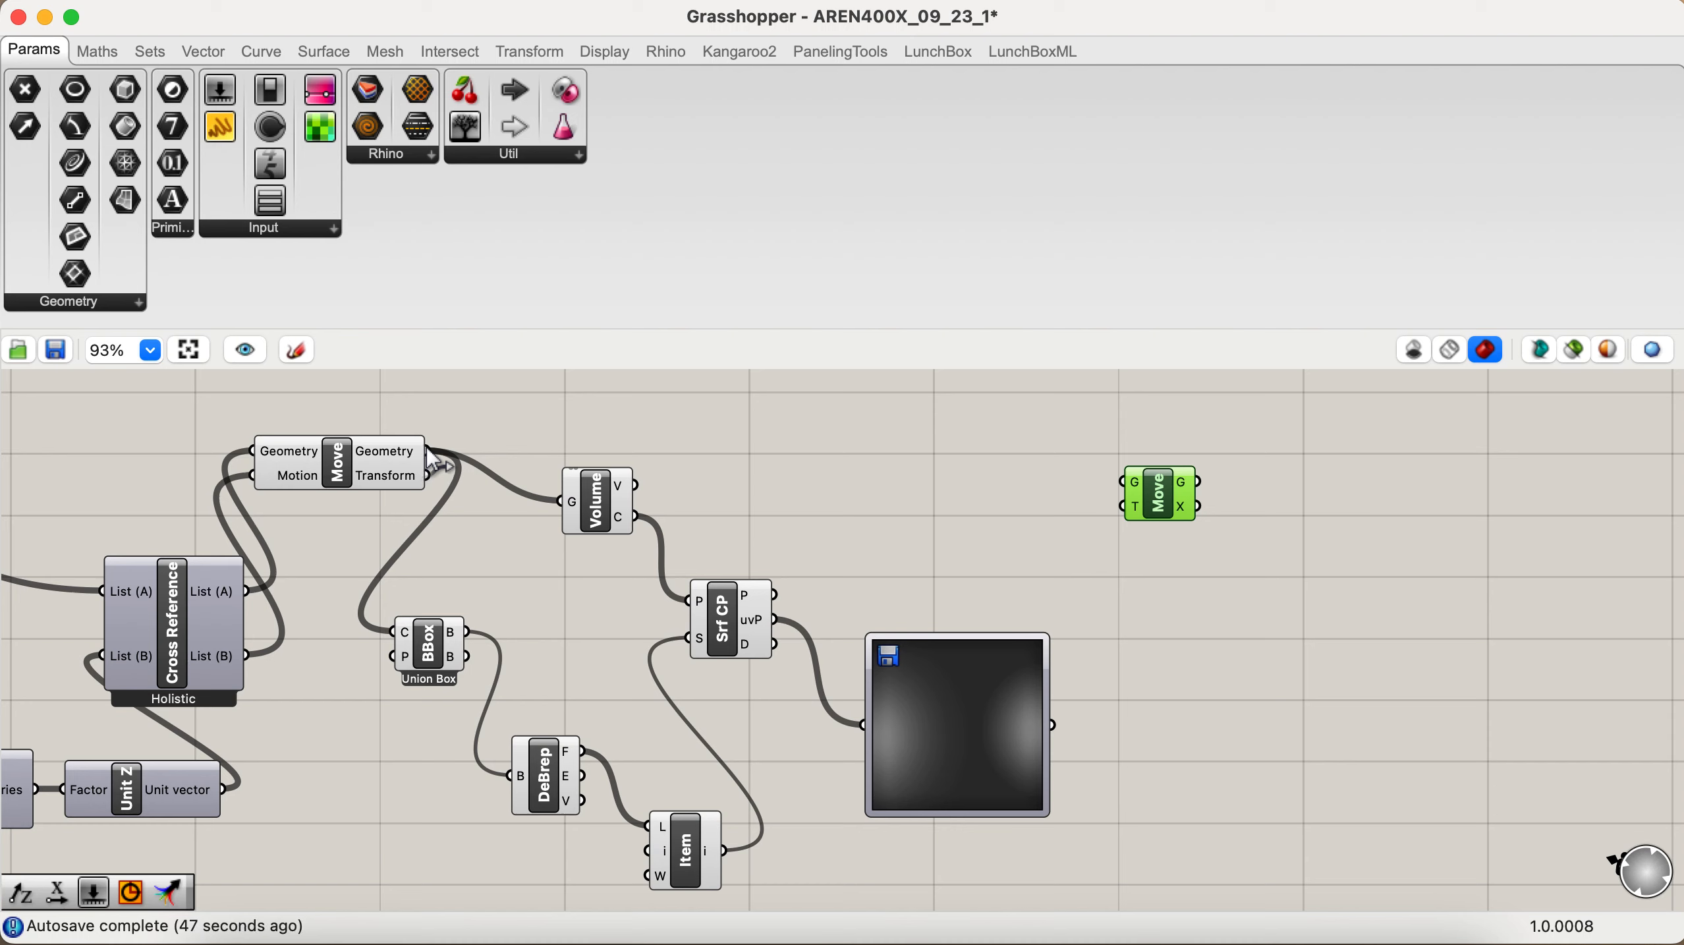
drag(429, 451, 1188, 475)
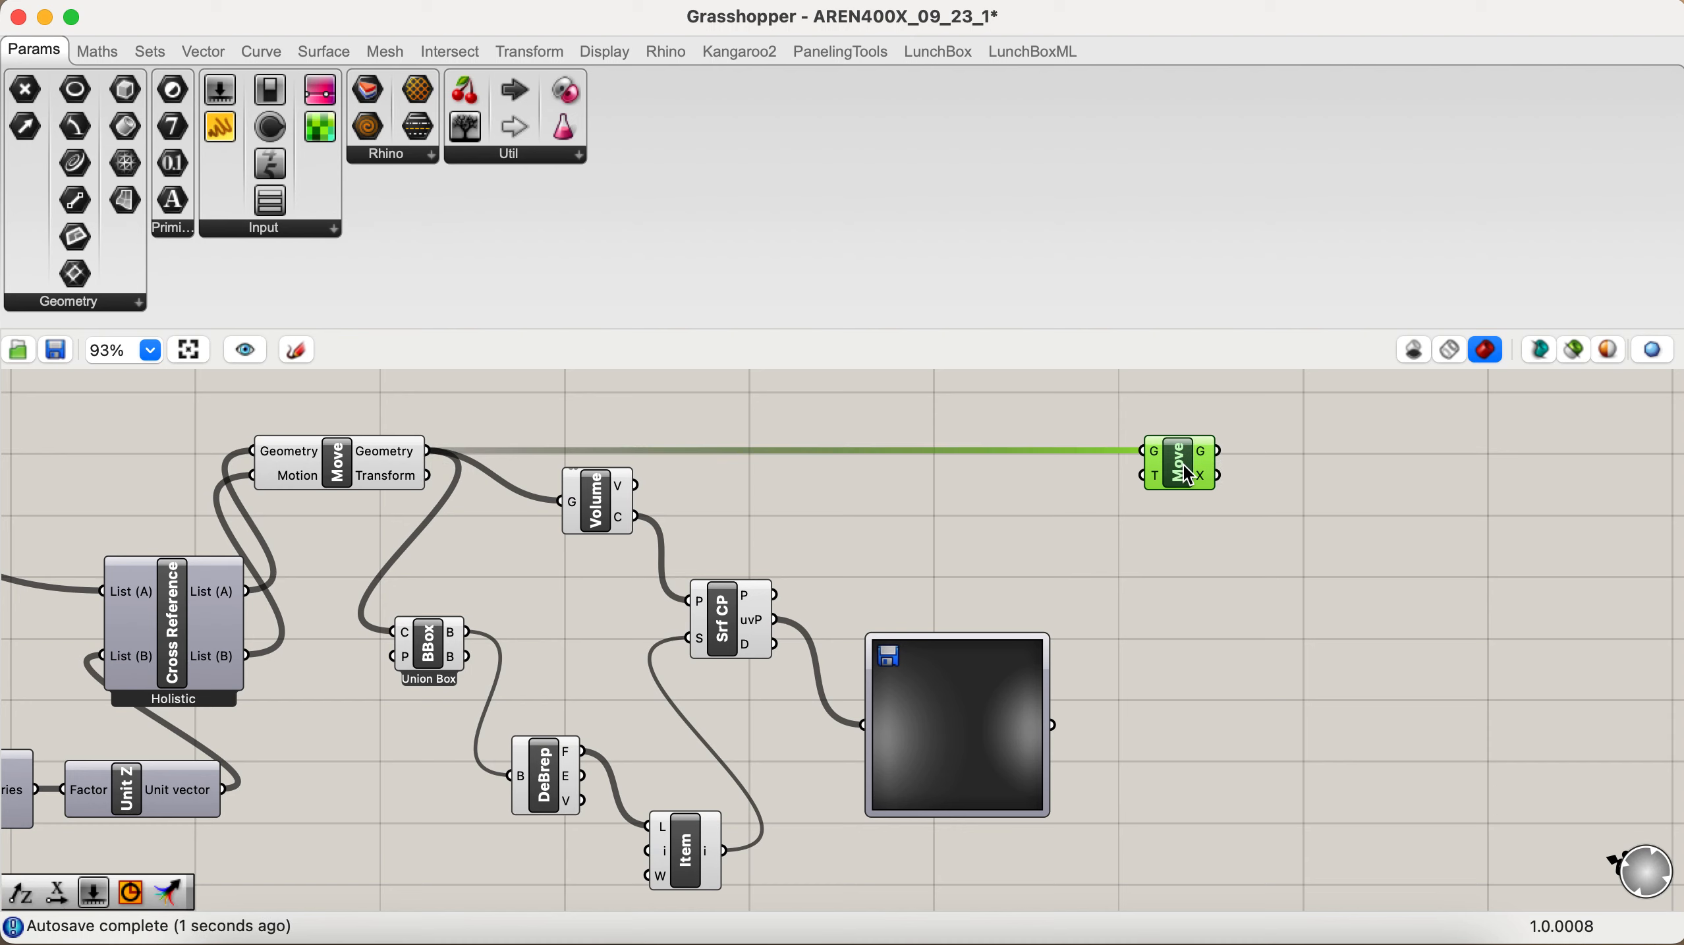
Step: Switch to Rhino and check the brick wall's orientation against the axes in the Perspective viewport
double_click(1196, 636)
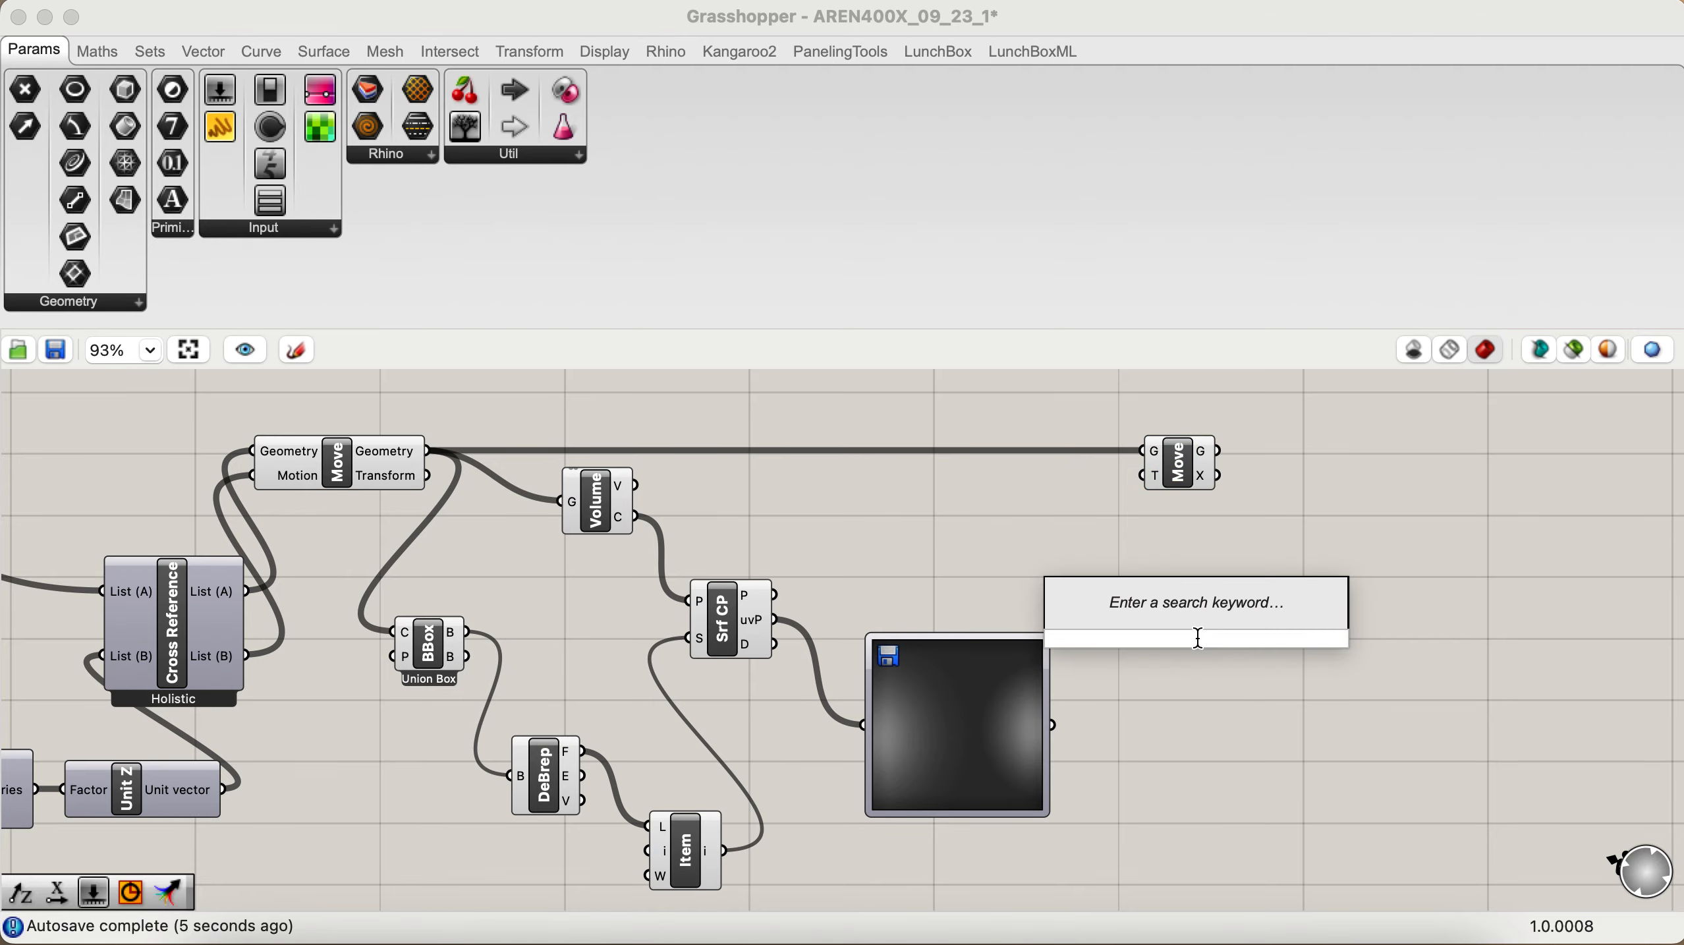
key(ctrl+Right)
key(ctrl+Left)
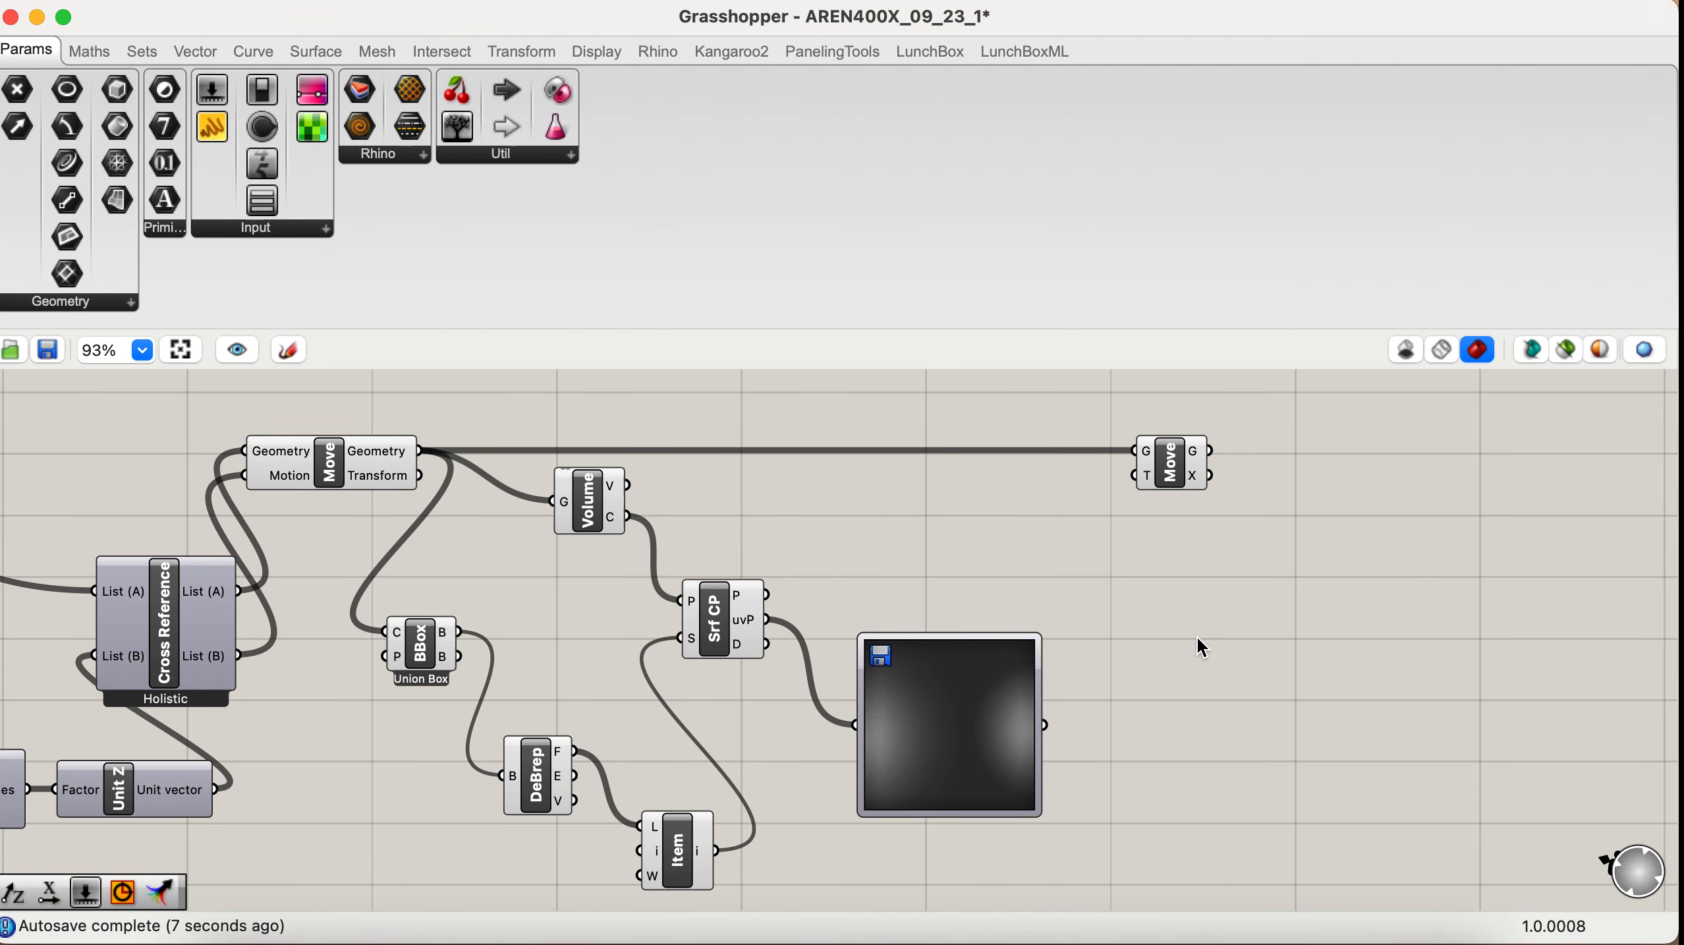
key(ctrl+Right)
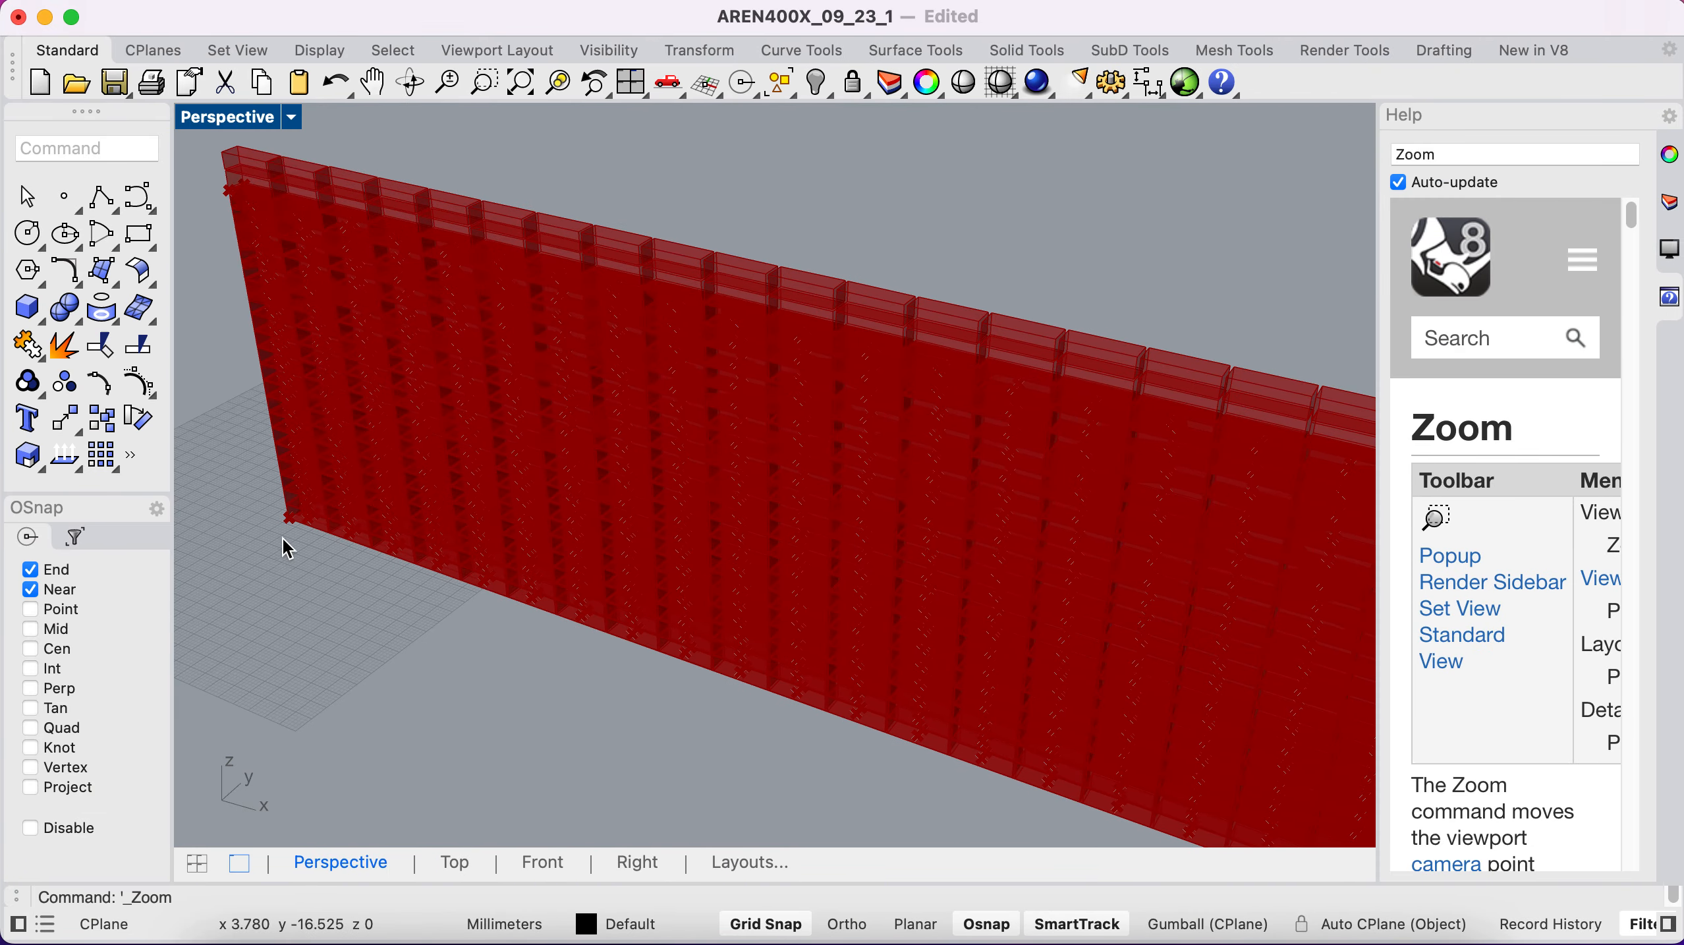
key(ctrl+Left)
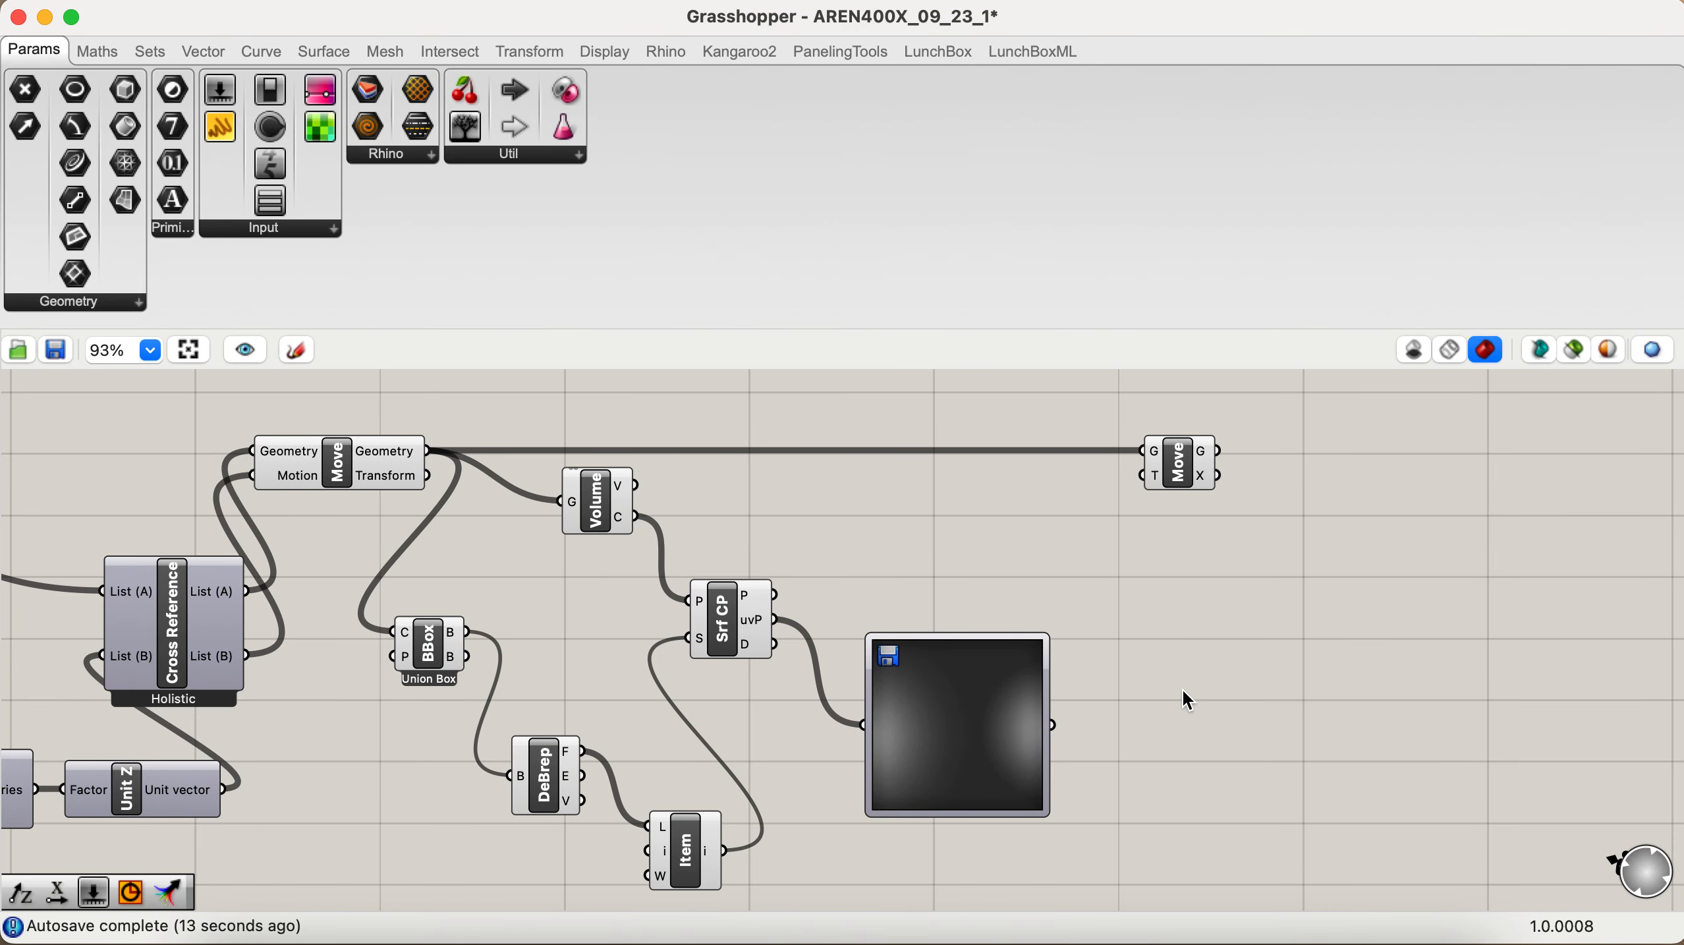
Step: Add a Unit X component, feed the image sampler's output into its factor, and connect its vector to the second Move's T input
drag(1019, 748, 971, 735)
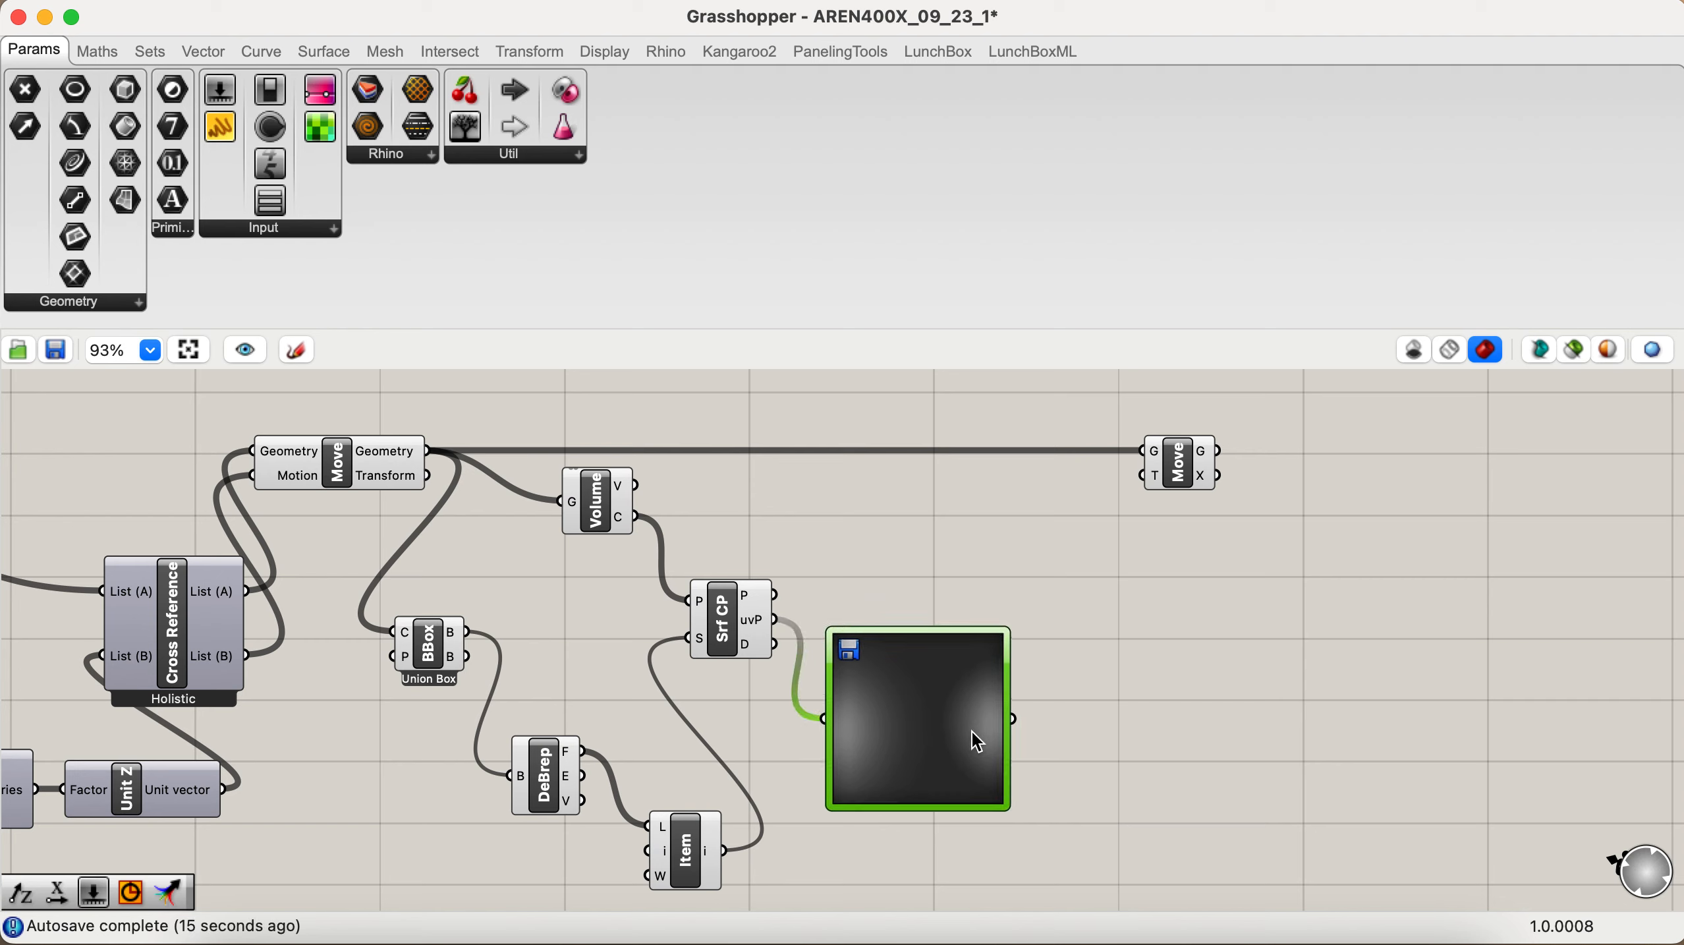
double_click(1150, 653)
text(x)
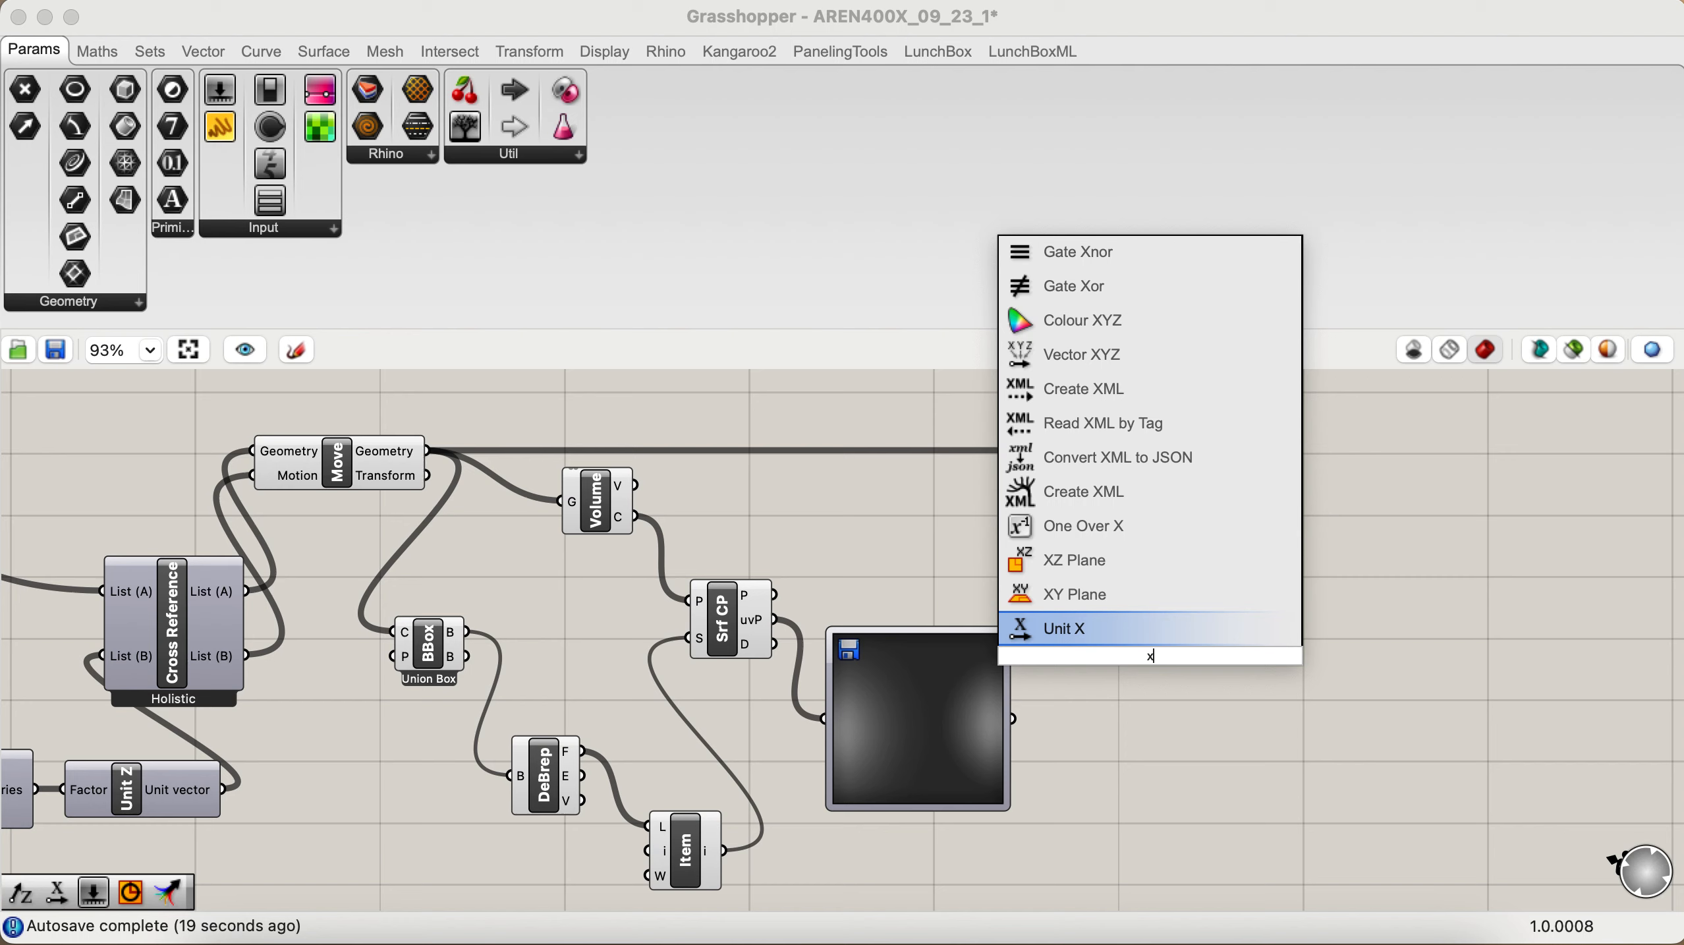
key(Return)
drag(1015, 719, 1108, 607)
drag(1206, 478, 1380, 476)
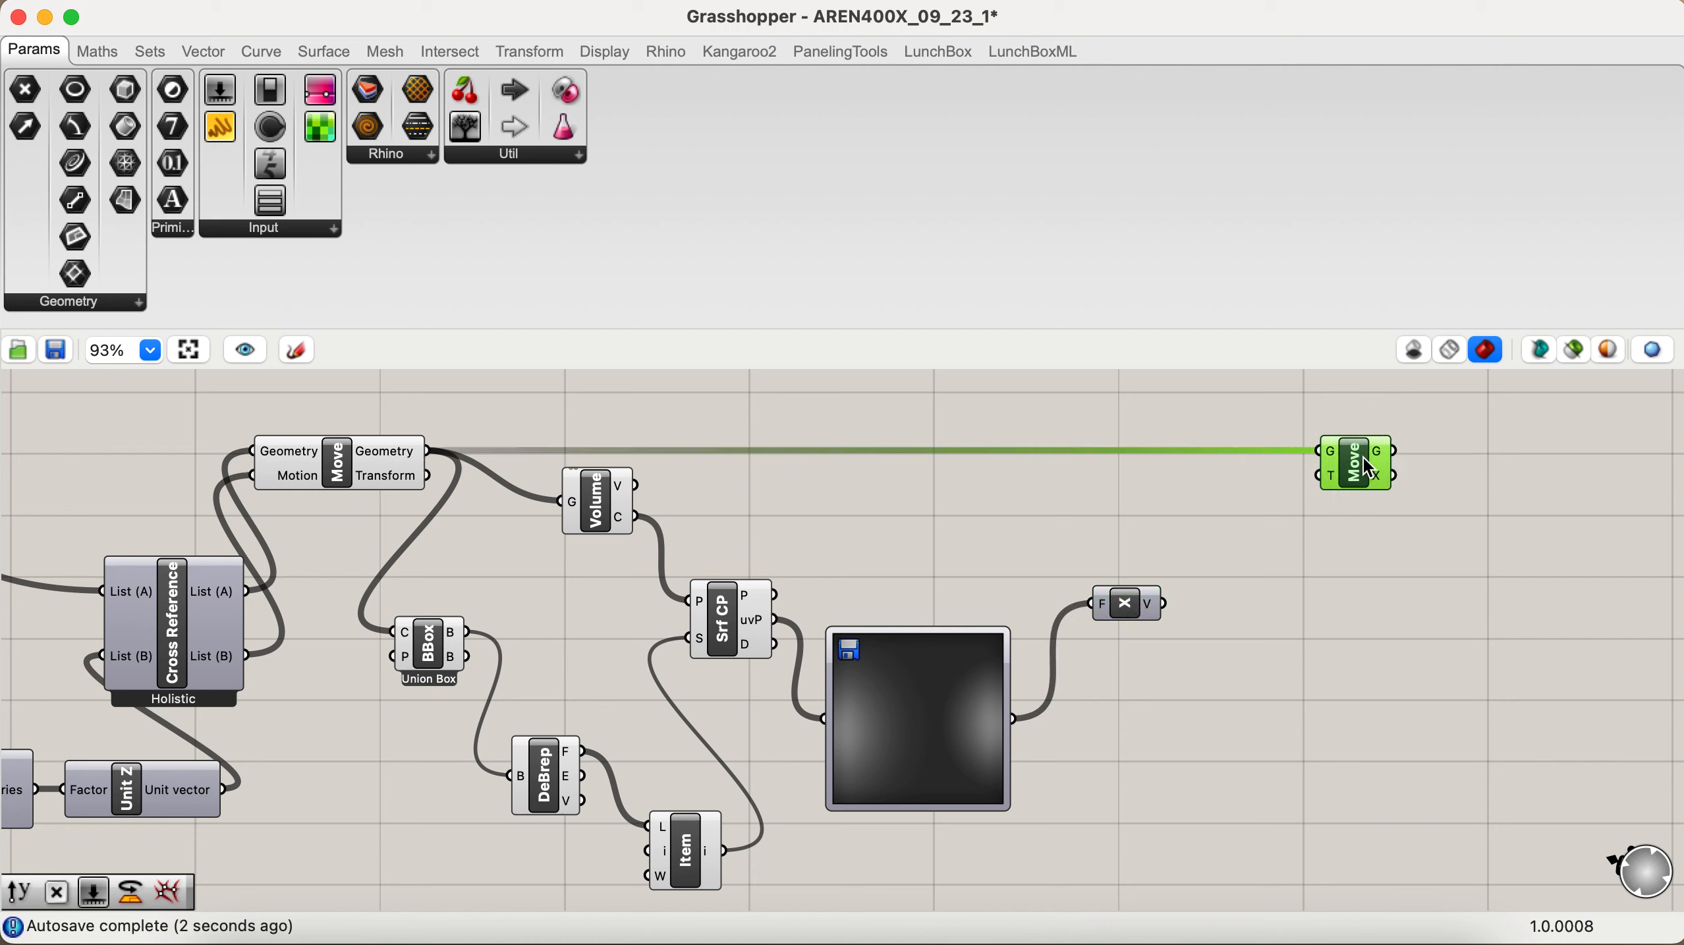
drag(1165, 605, 1317, 476)
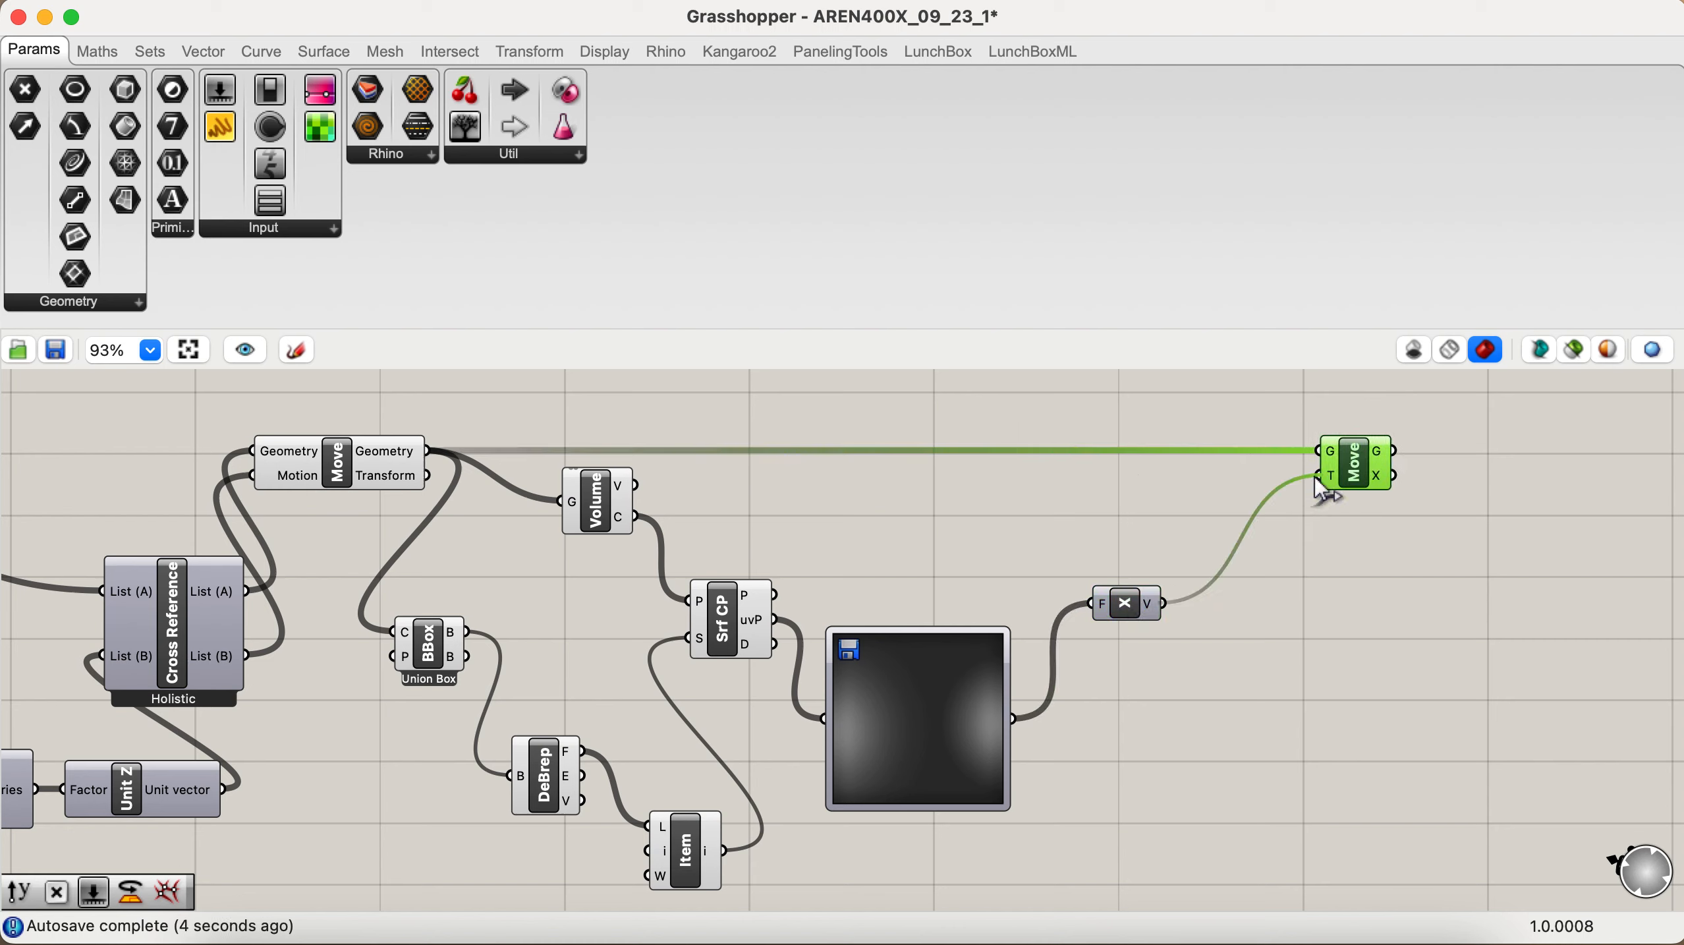
Step: Select the second Move component and examine its displaced bricks up close in the Rhino Perspective viewport
click(1362, 518)
click(1373, 463)
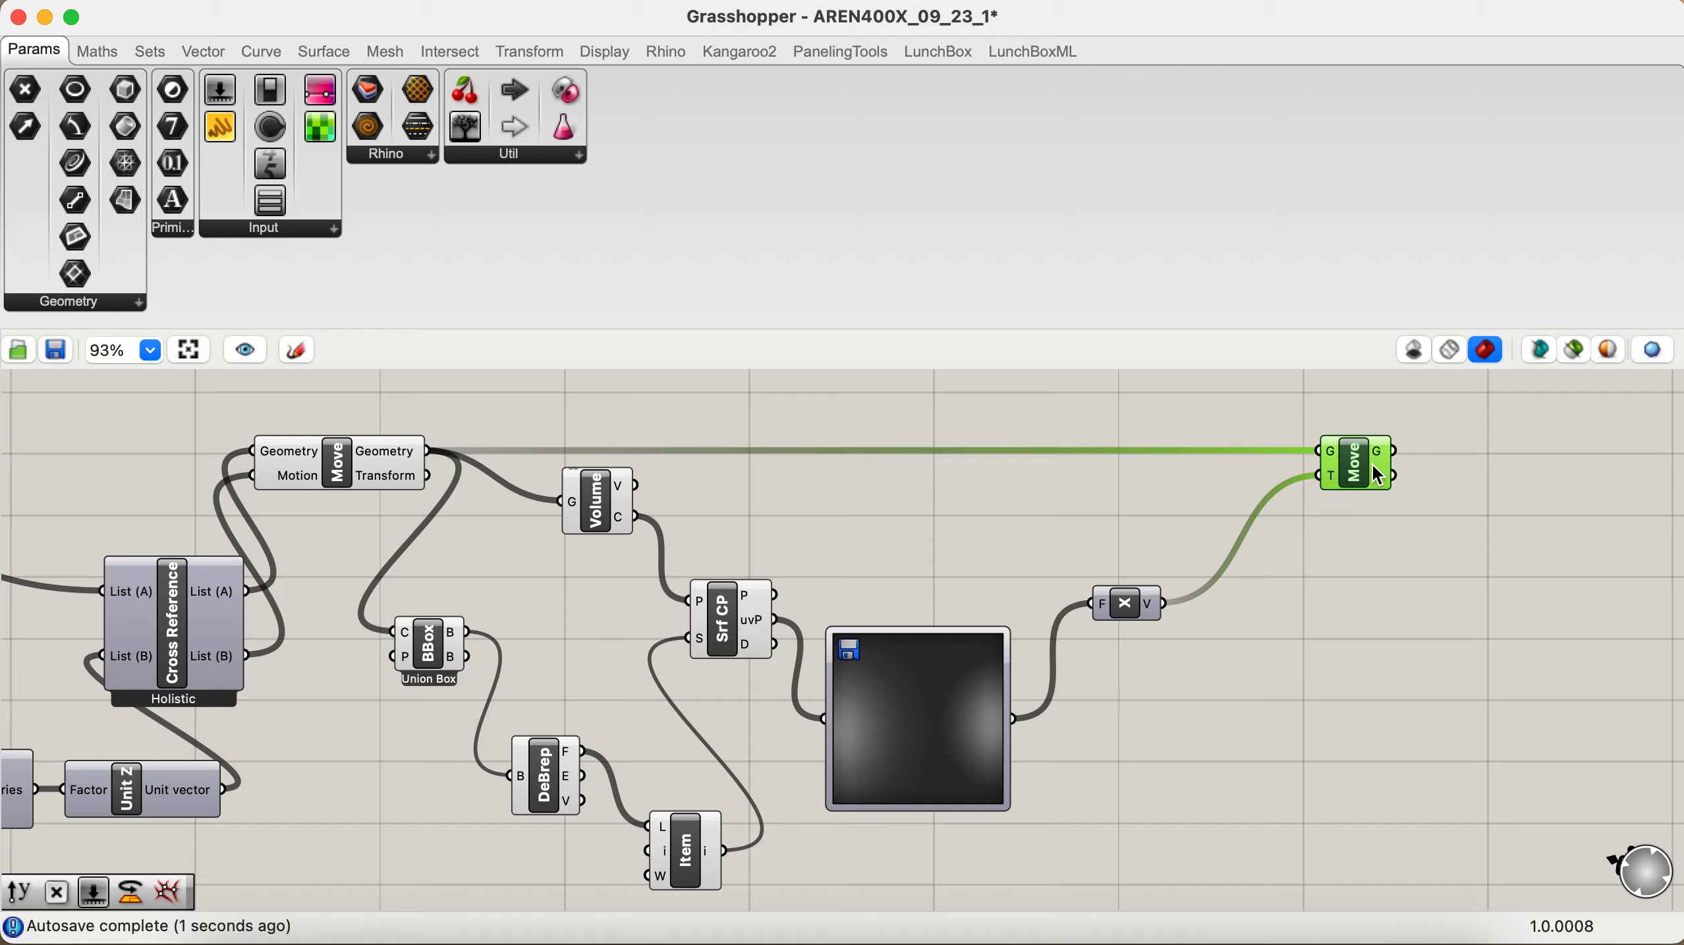
key(super+grave)
scroll(1052, 558, up, 6)
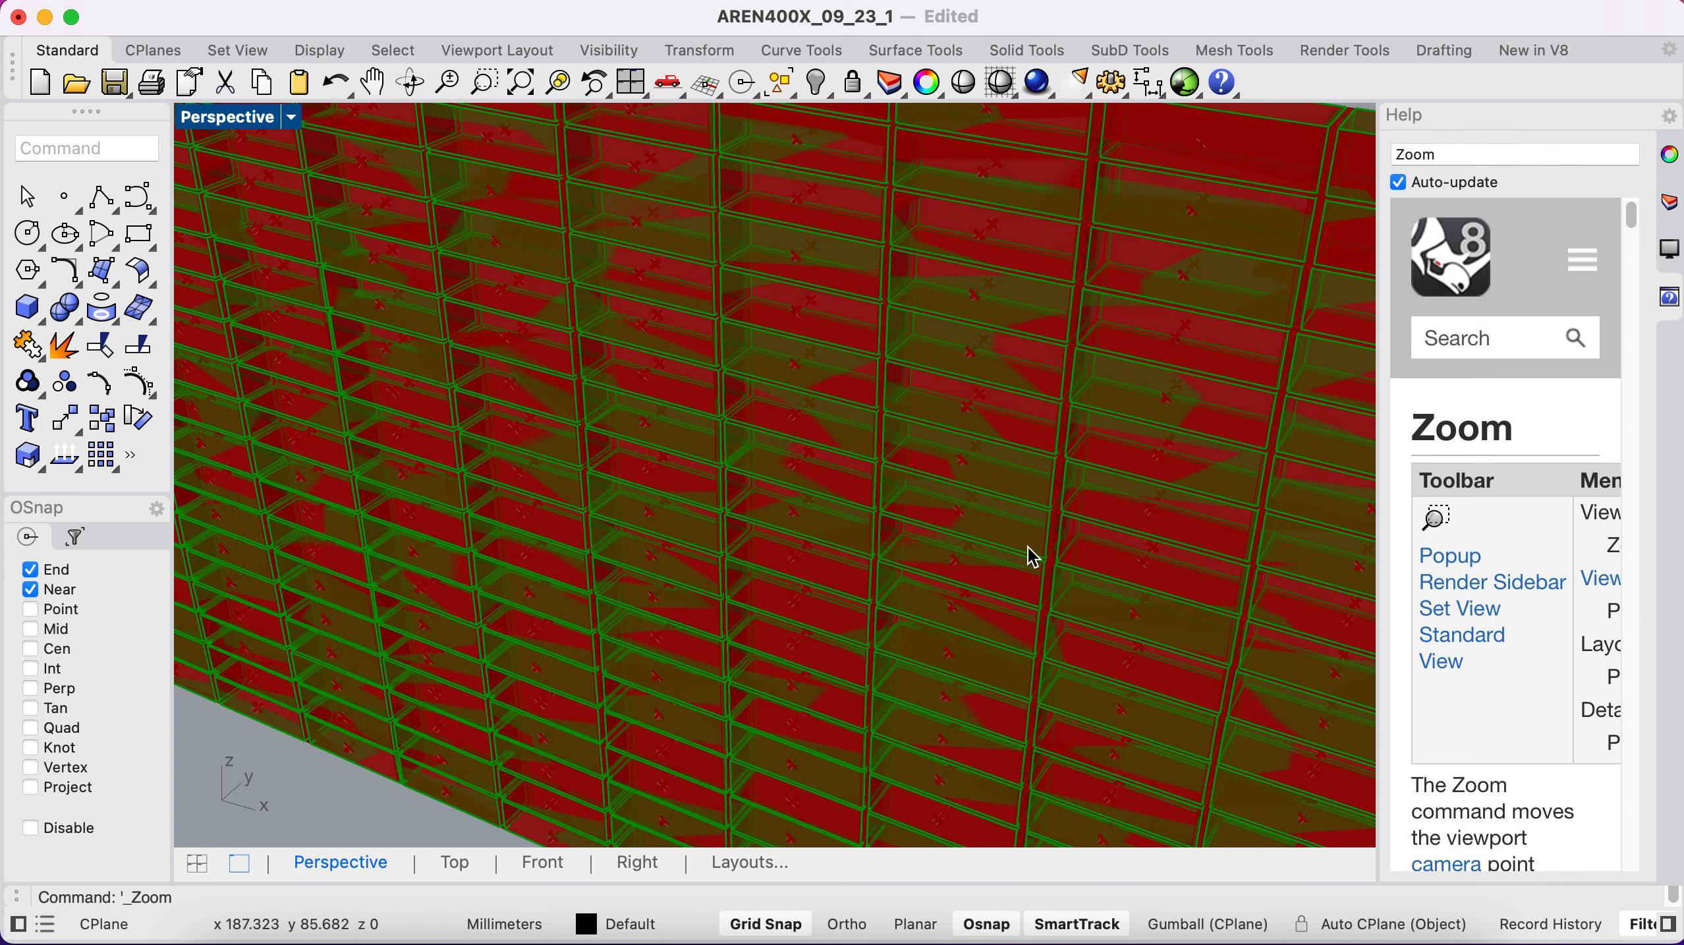
key(ctrl+Left)
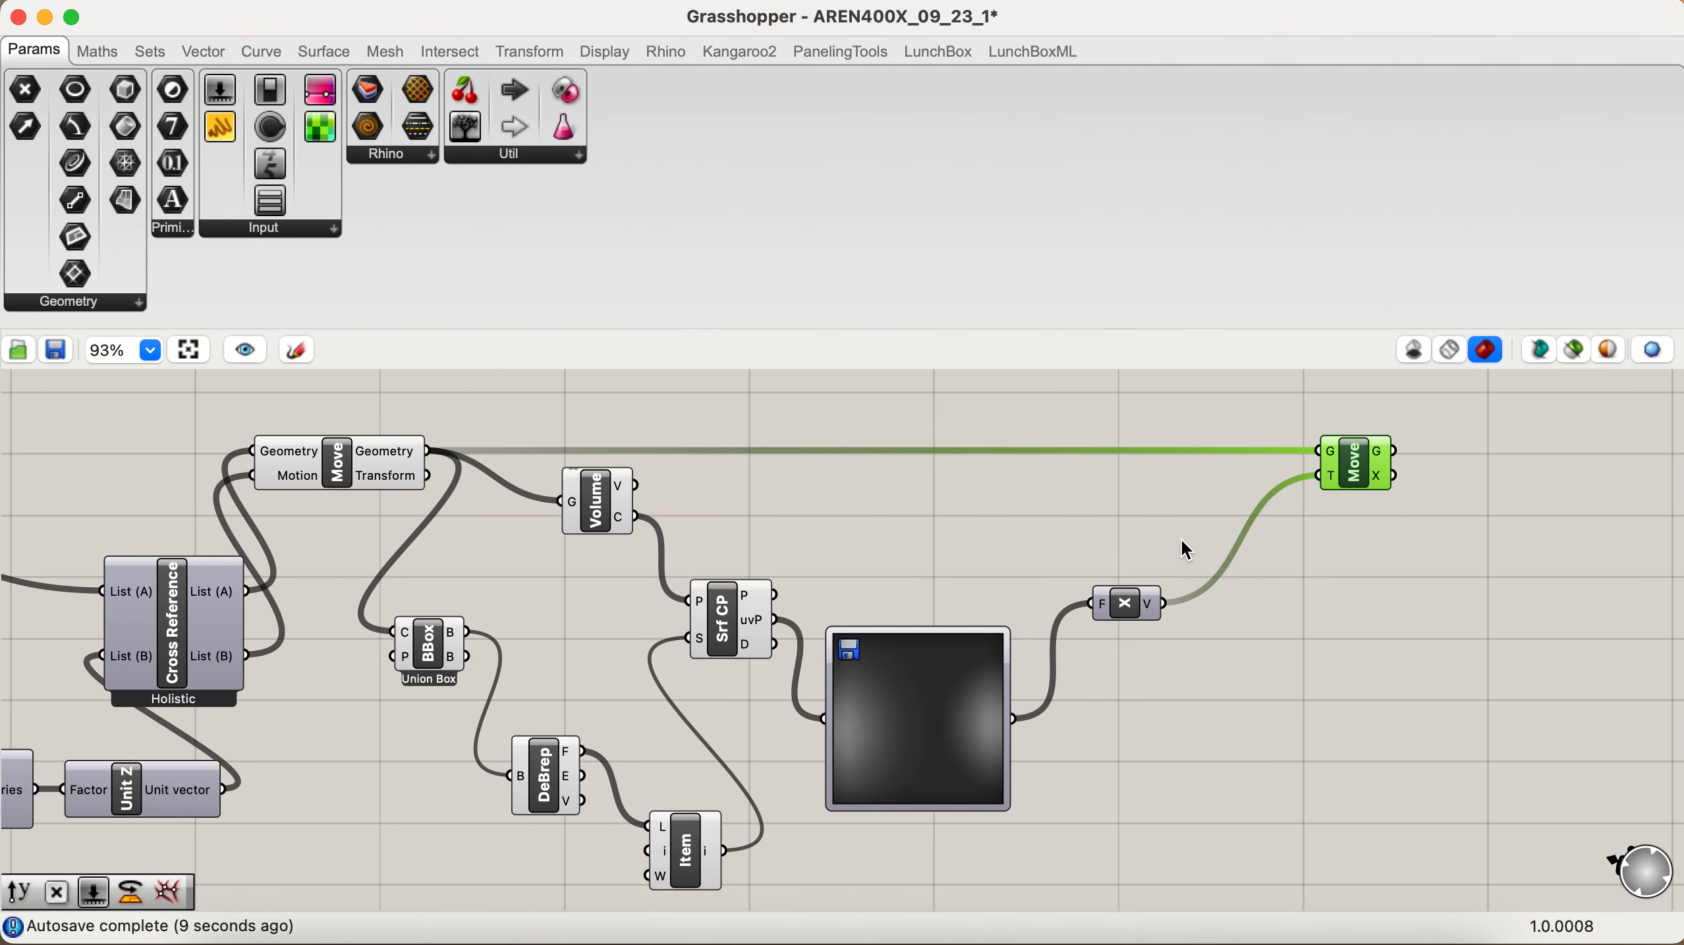
Step: Add a Multiplication component near Unit X and connect Unit X's vector output to its B input
double_click(1182, 544)
text(x)
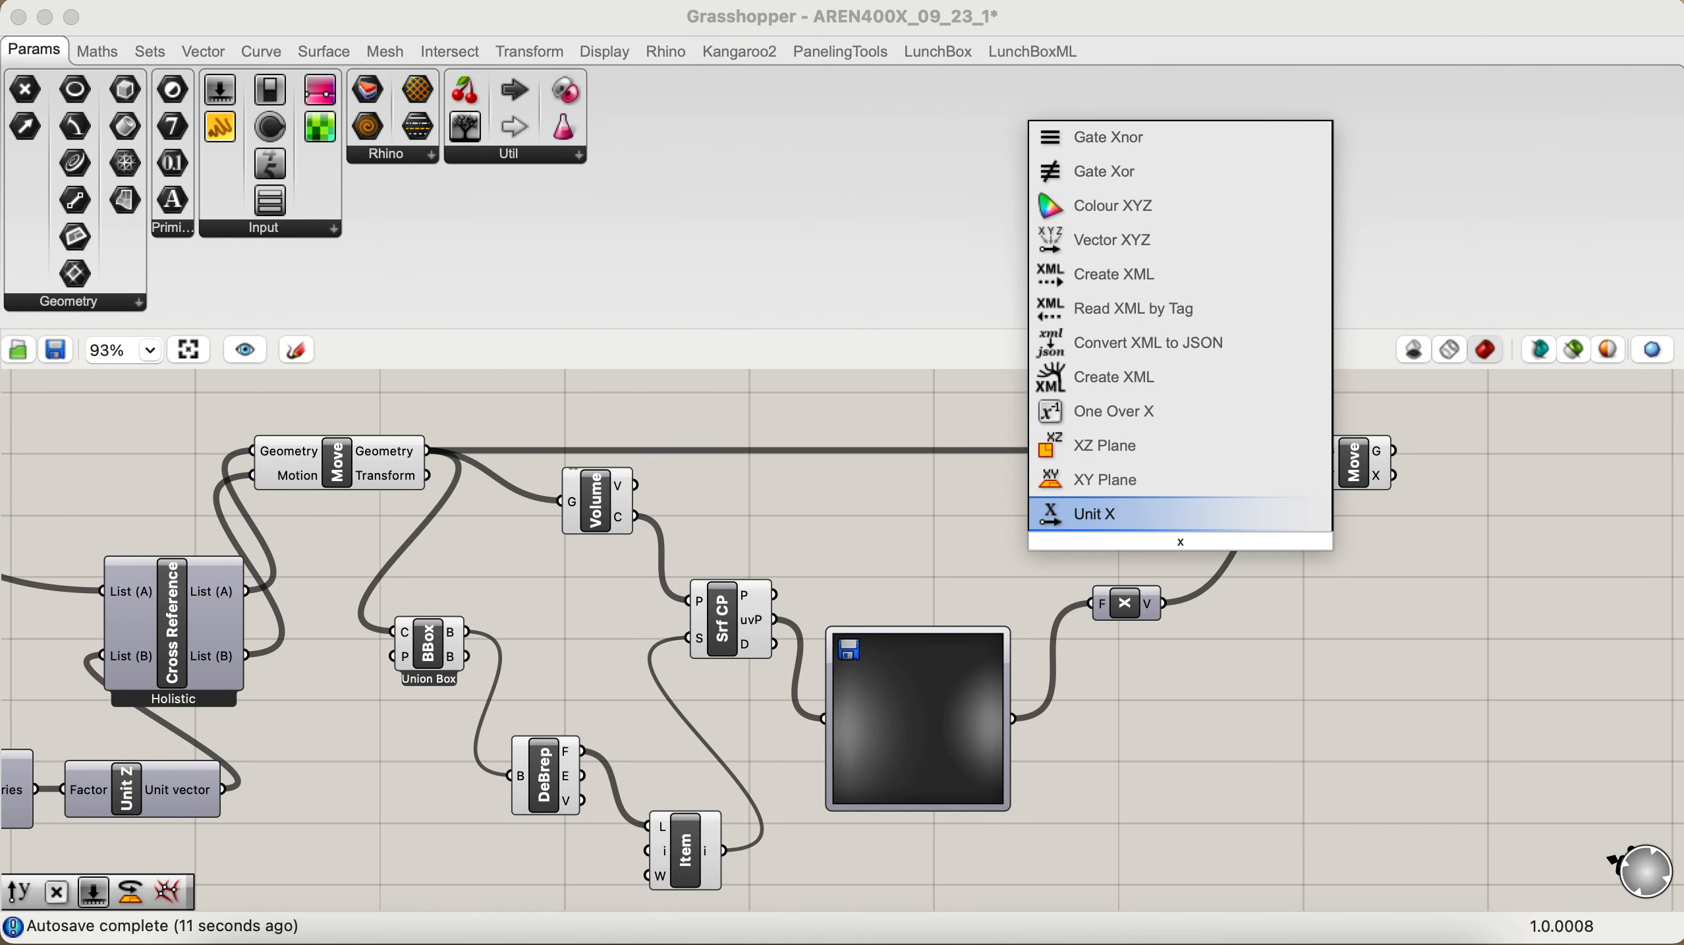
key(BackSpace)
text(*)
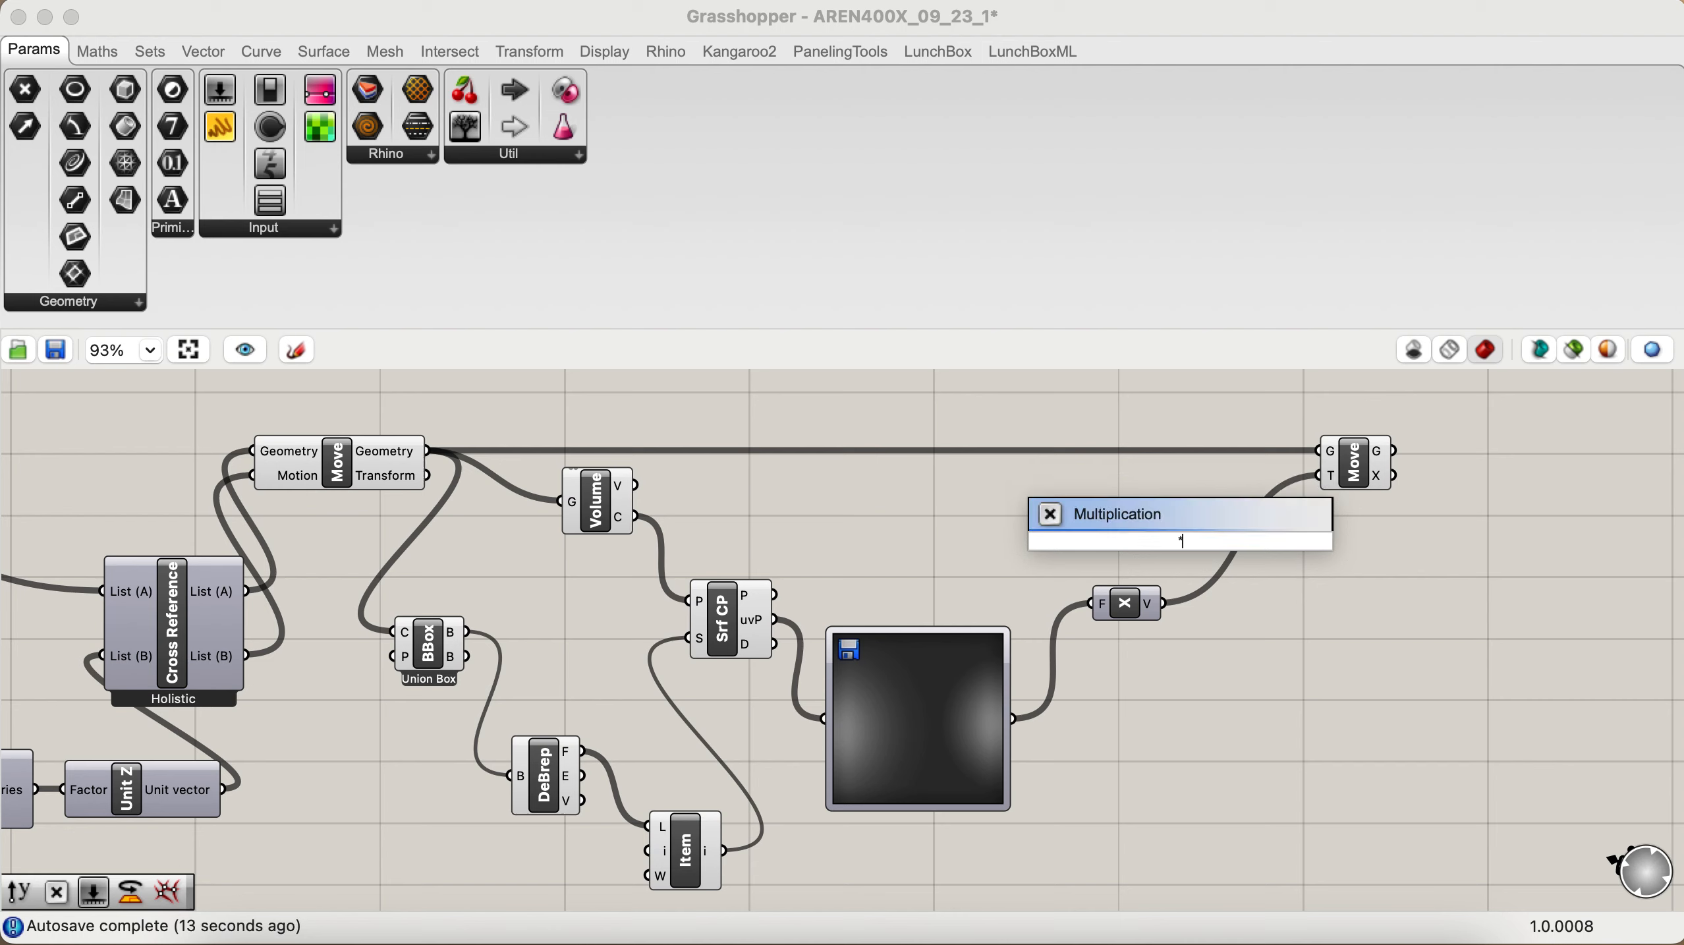
key(Return)
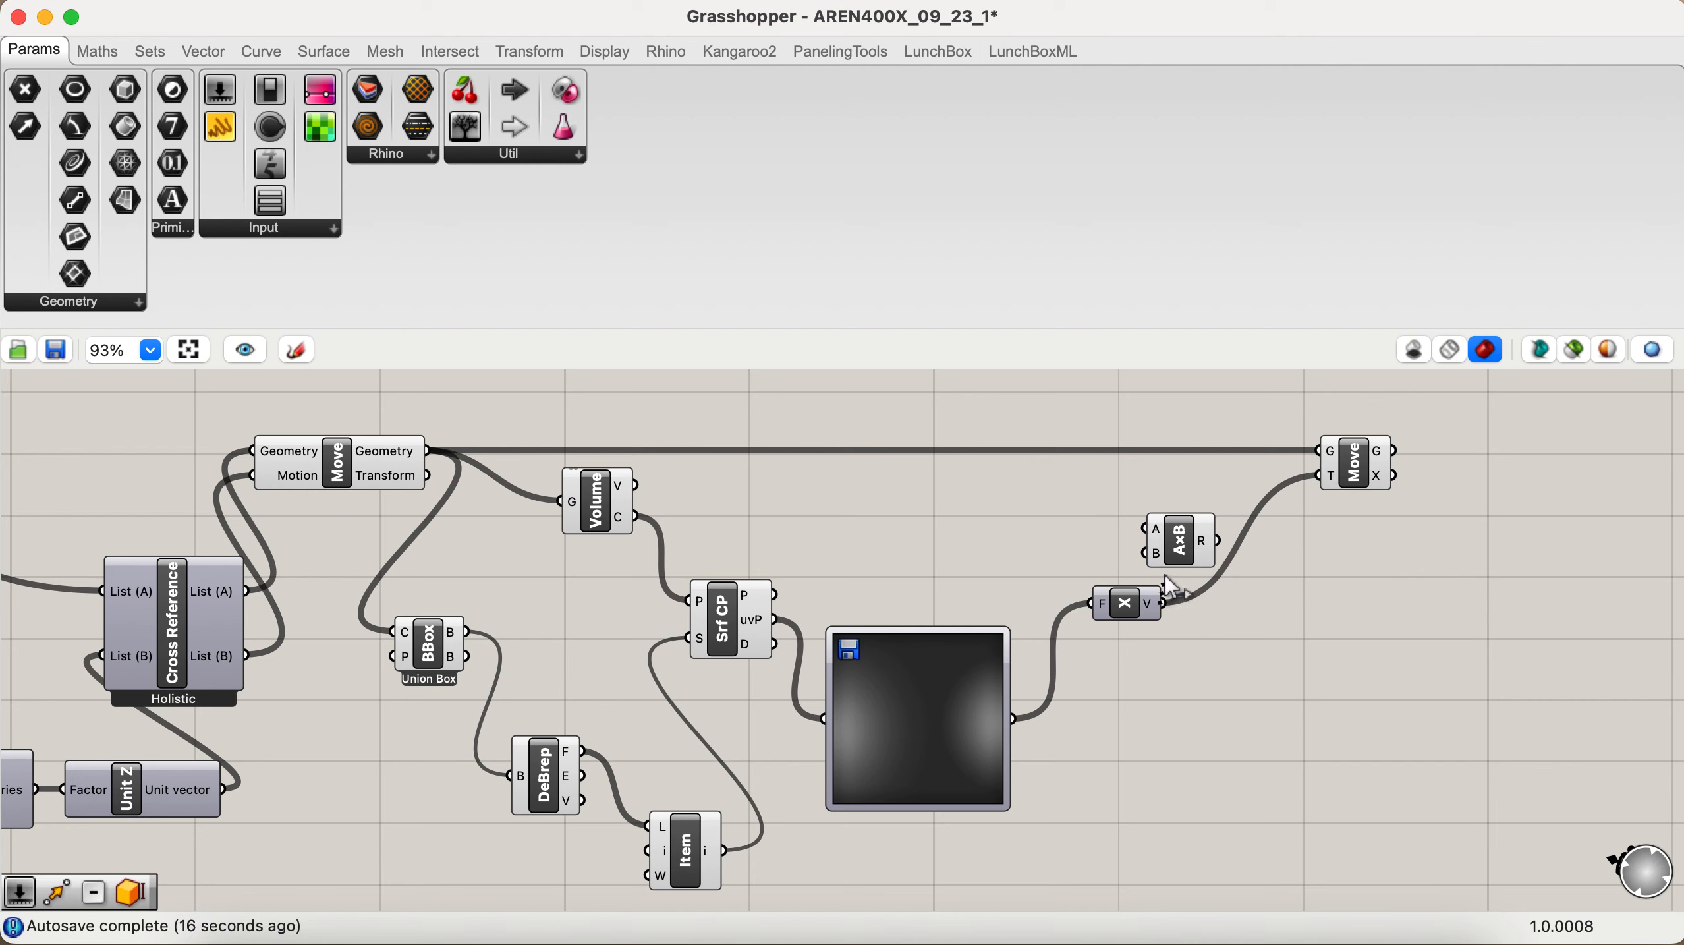
drag(1138, 557, 1195, 529)
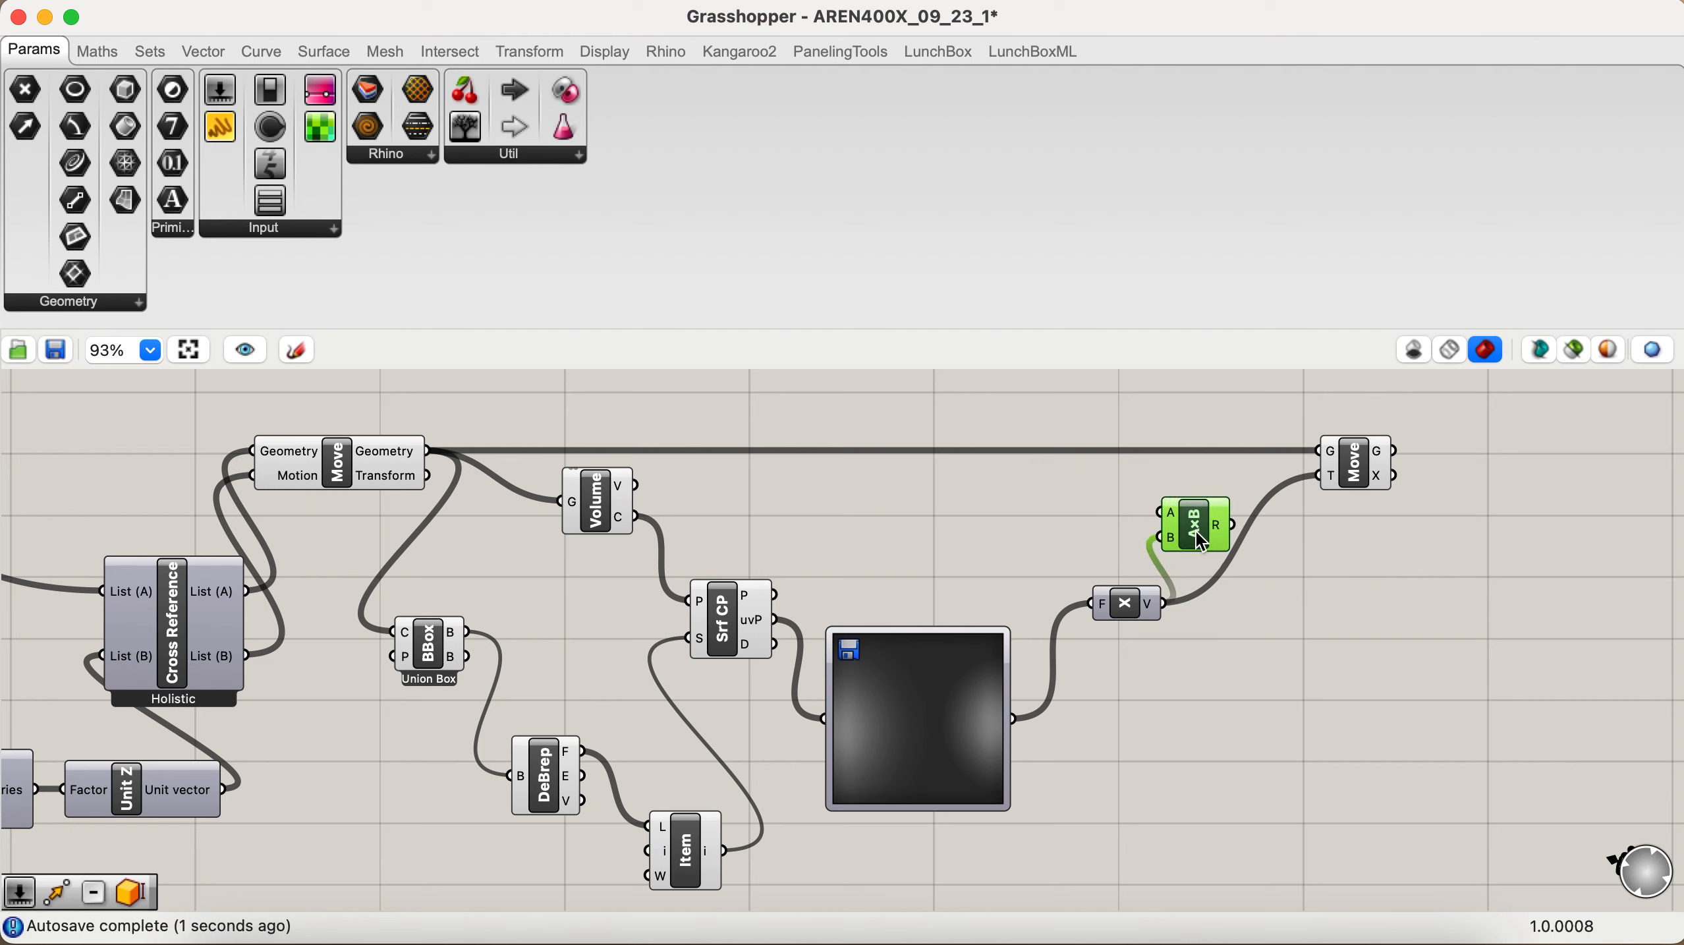
Step: Add a number slider of 7 to the Multiplication's A input and feed its result into the second Move's T input
double_click(1025, 516)
text(7)
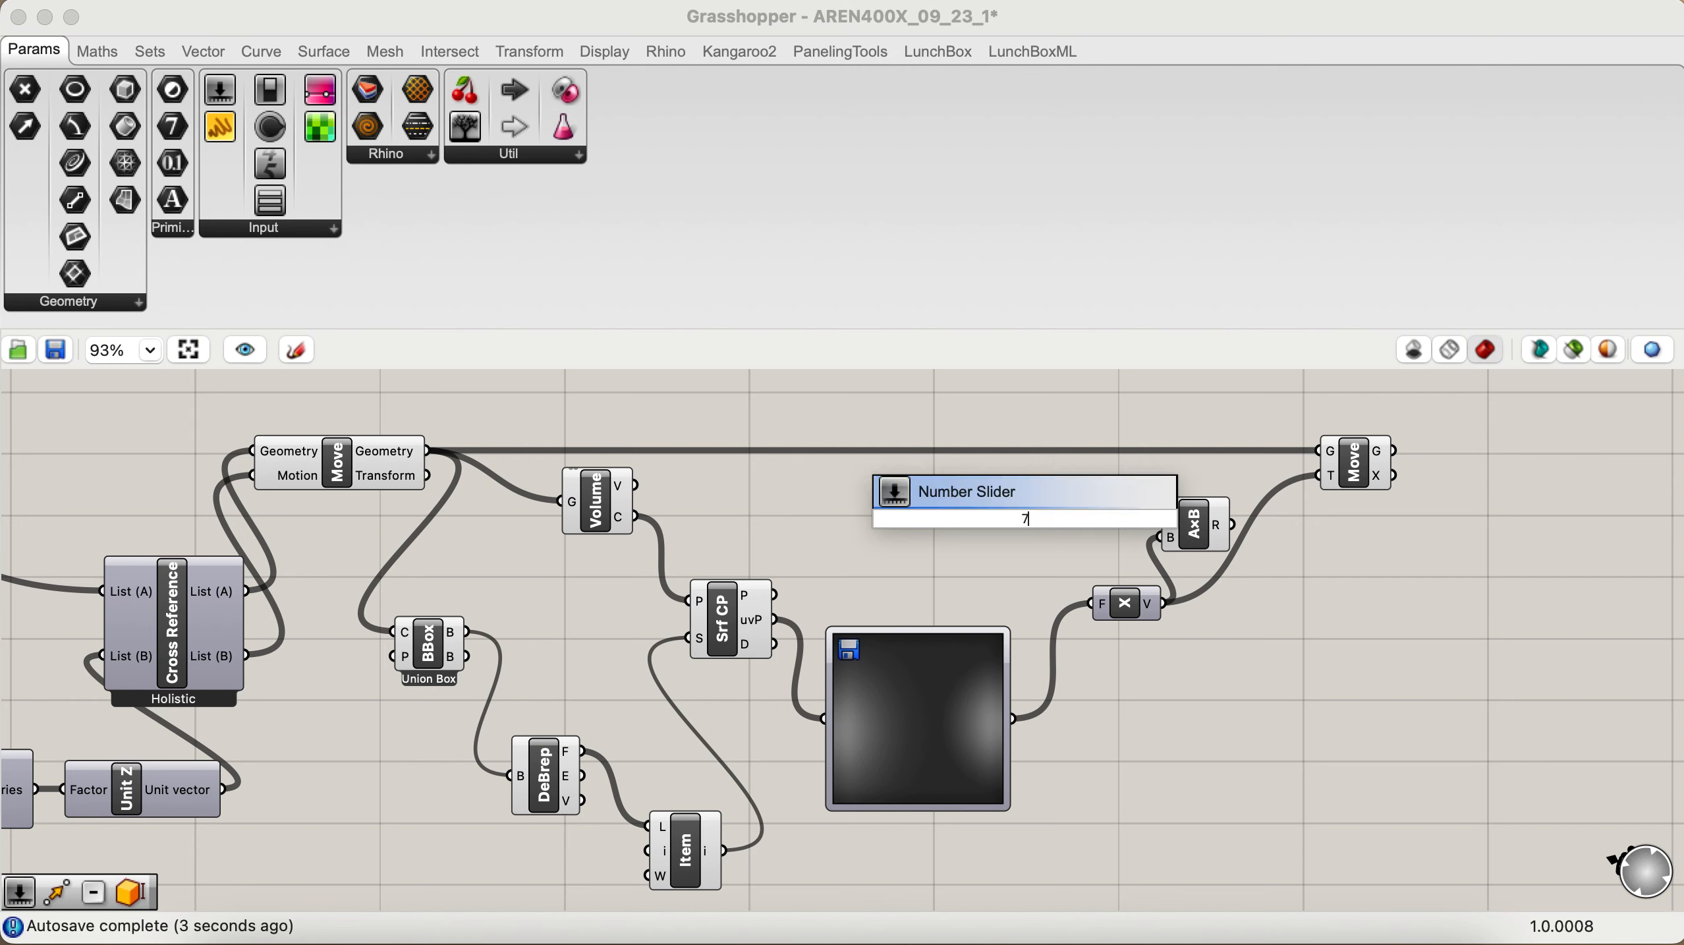
key(Return)
drag(1031, 520, 1001, 520)
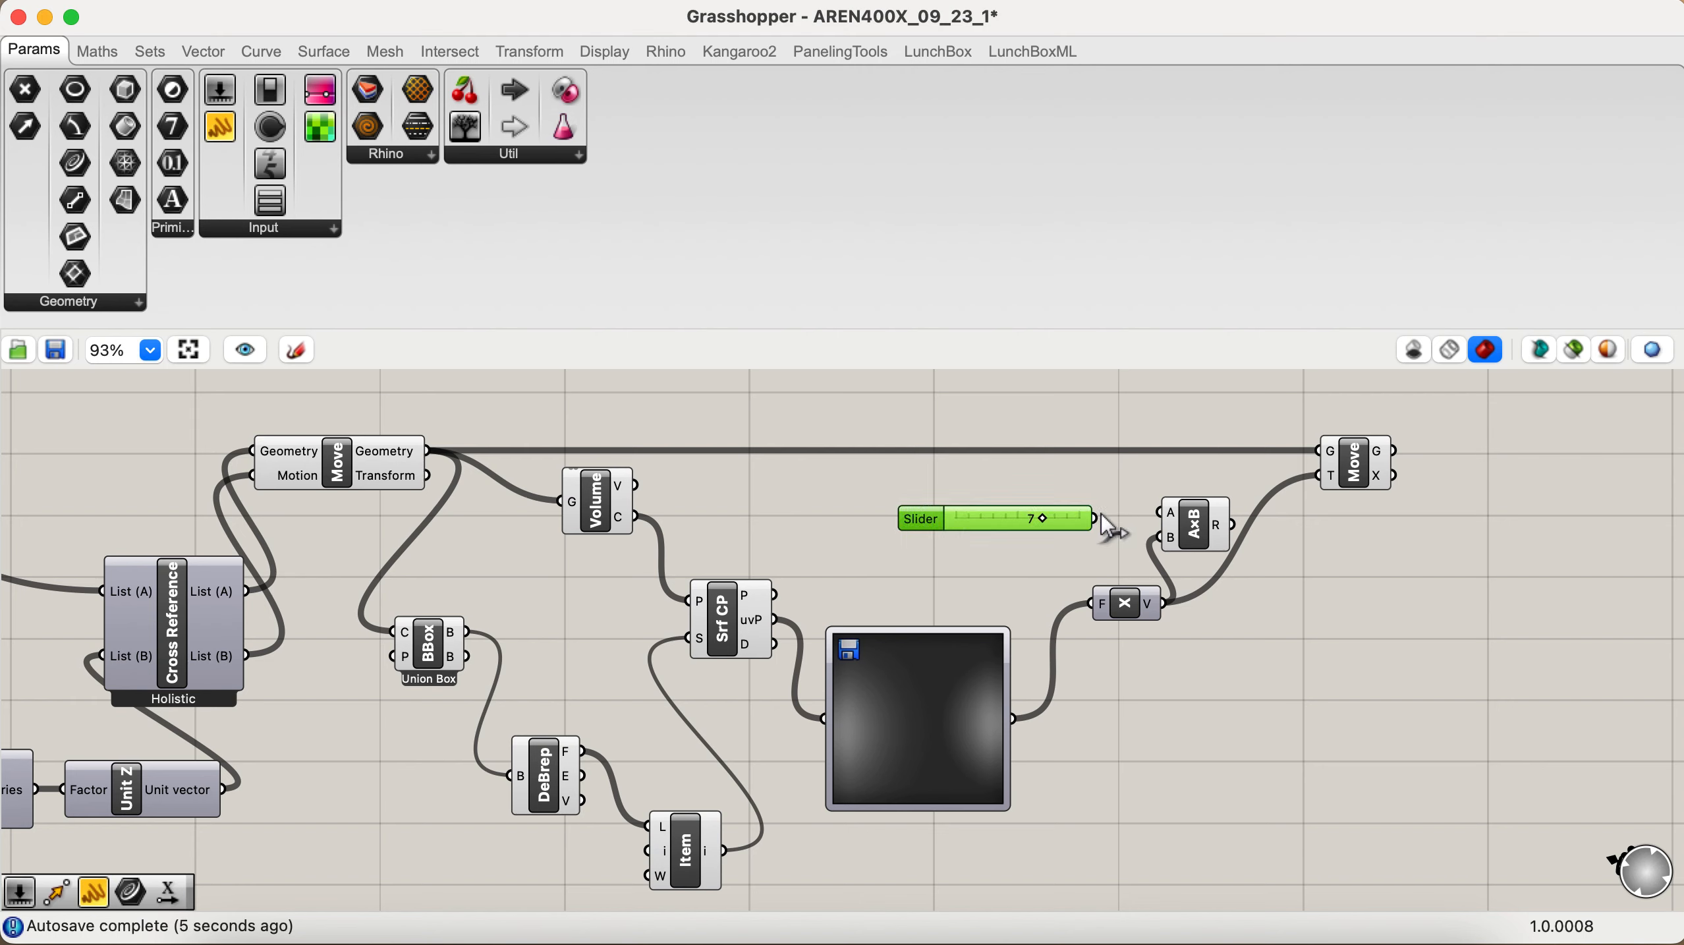
drag(1121, 515, 1339, 475)
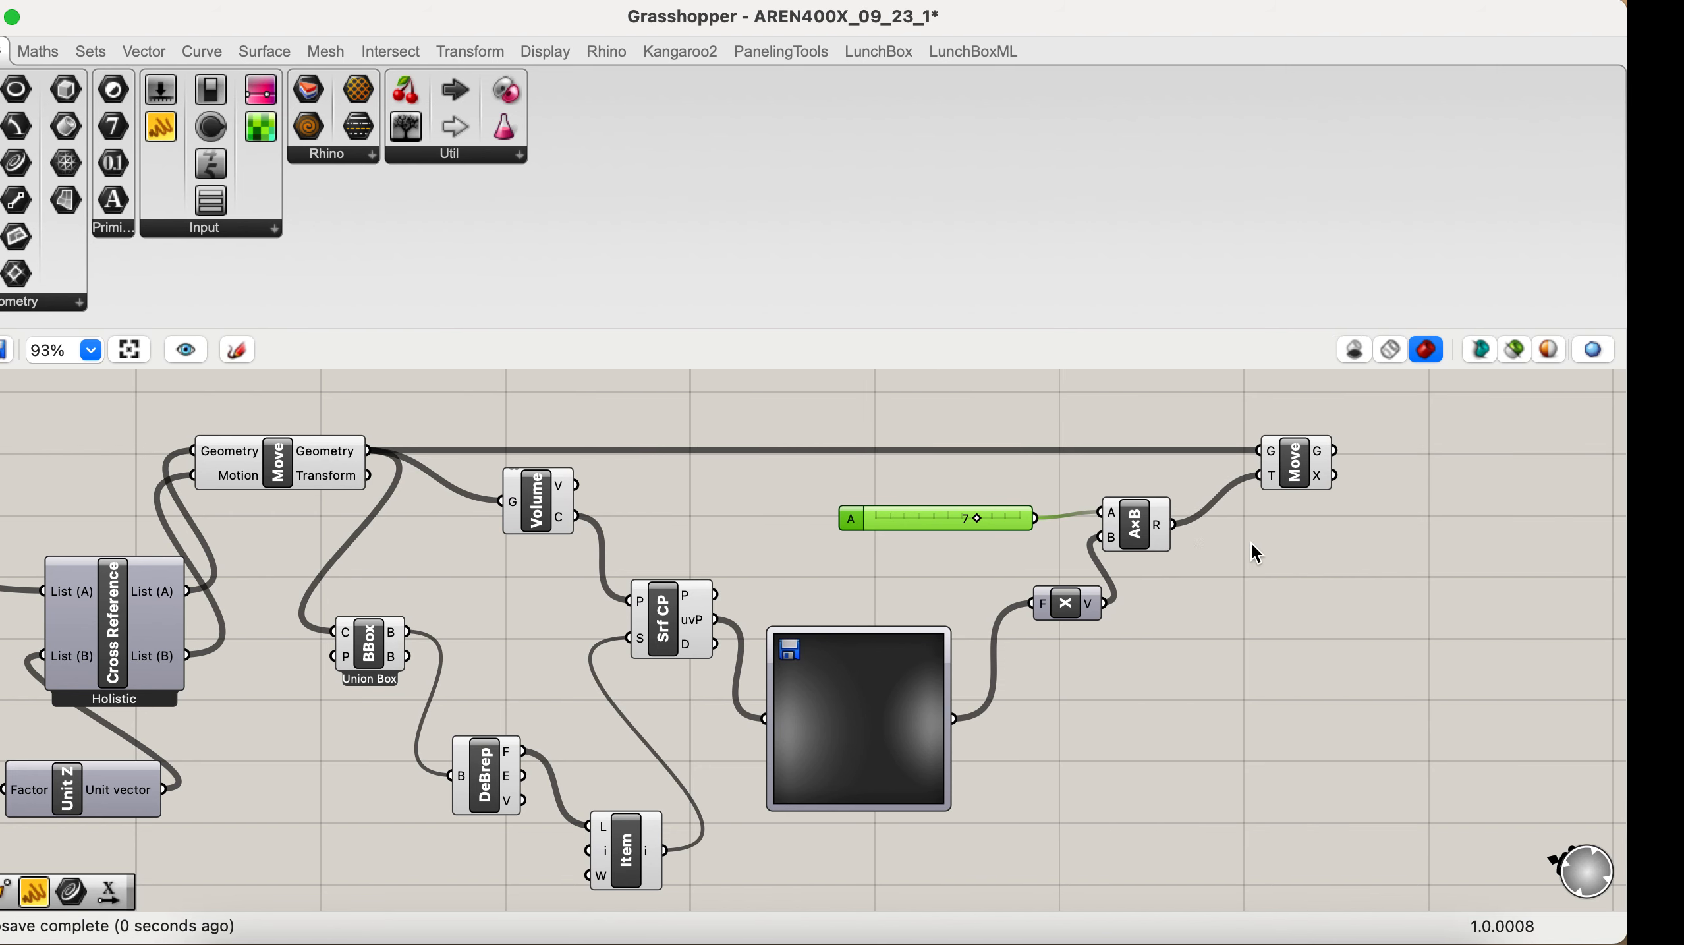
Step: Switch to Rhino and check the amplified brick displacement across the whole wall in the Perspective viewport
key(ctrl+Right)
scroll(1251, 543, down, 10)
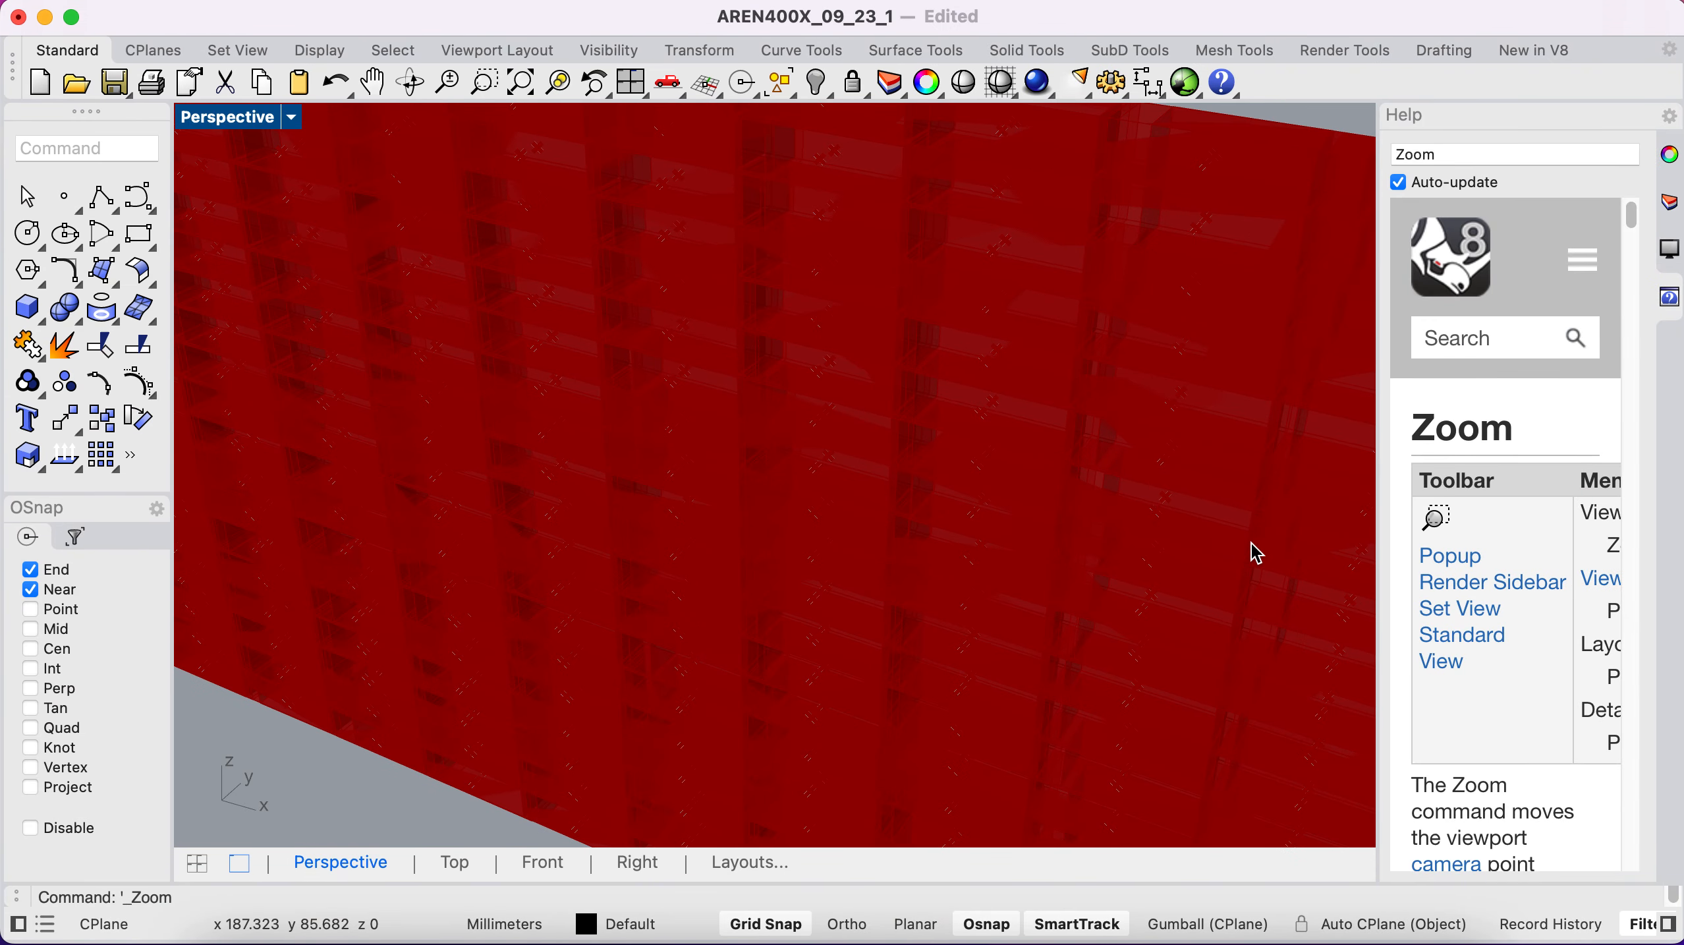
scroll(1251, 543, down, 5)
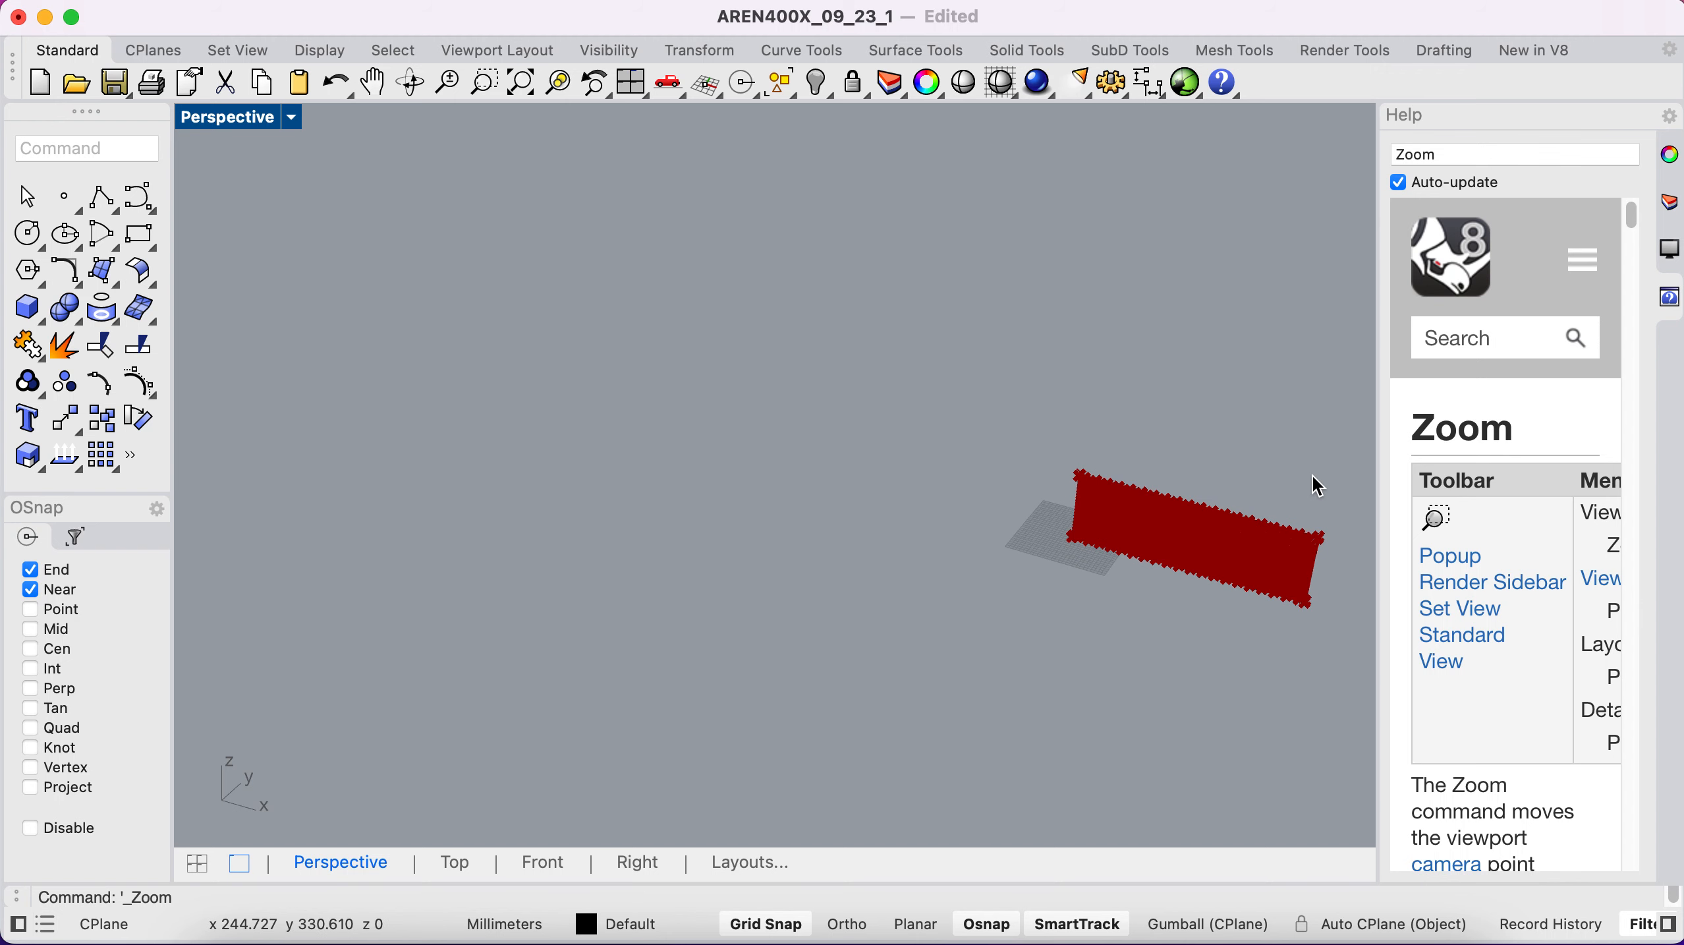
key(ctrl+Left)
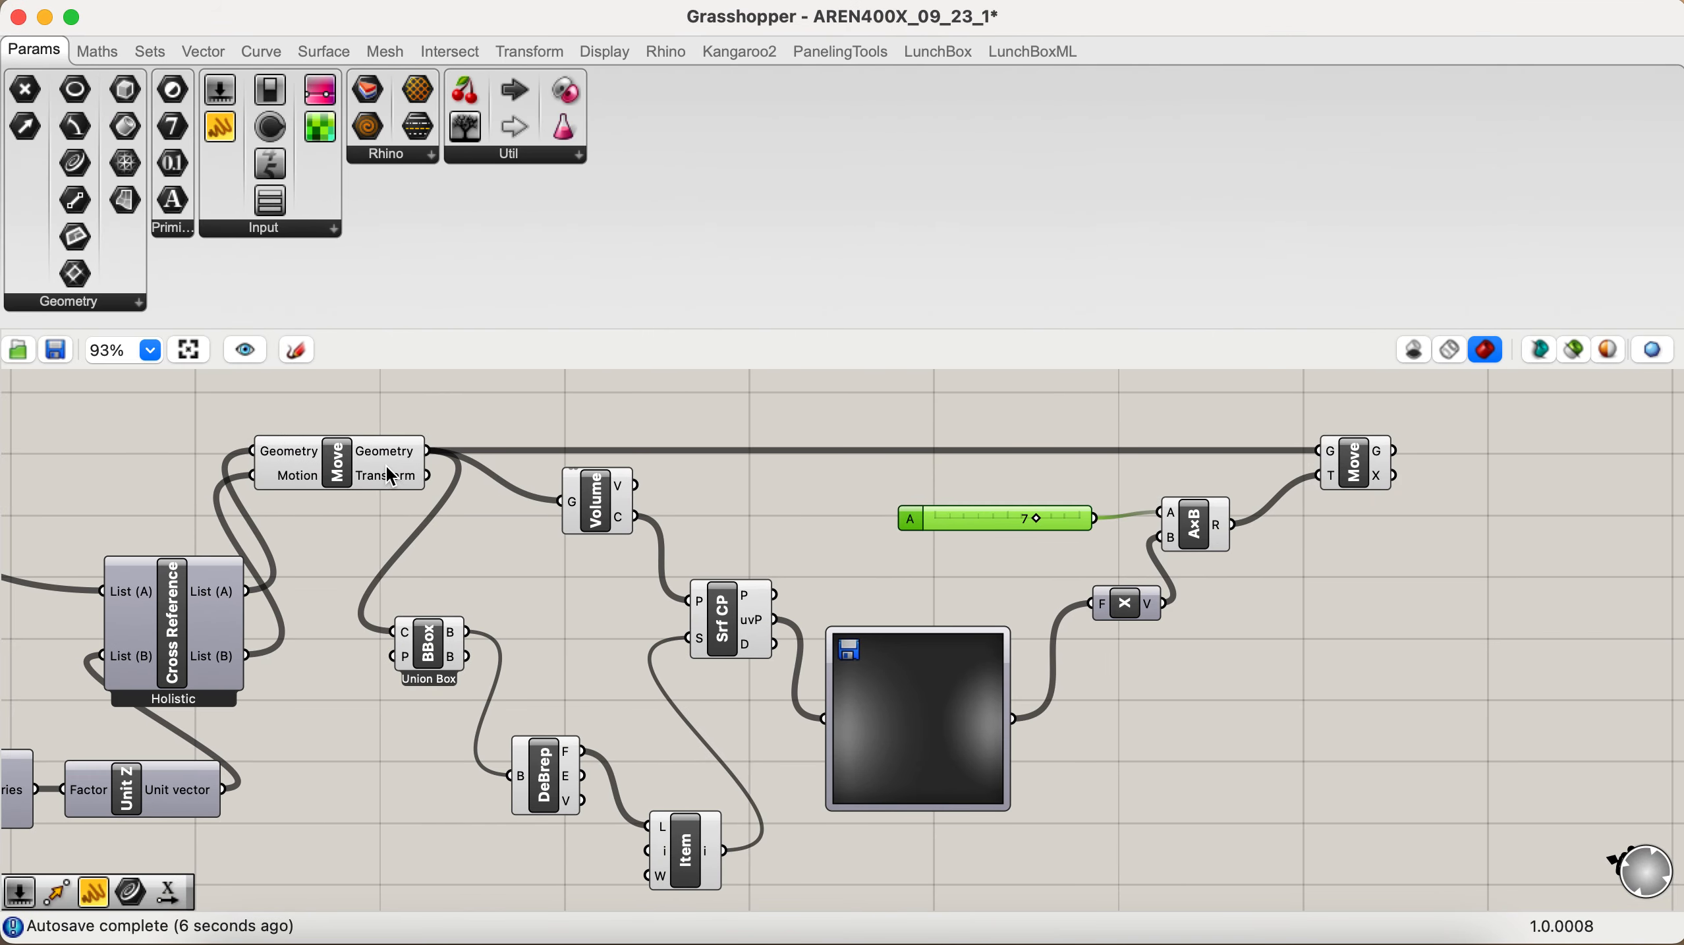
Step: Turn off the preview of the first Move component
click(390, 471)
right_click(388, 468)
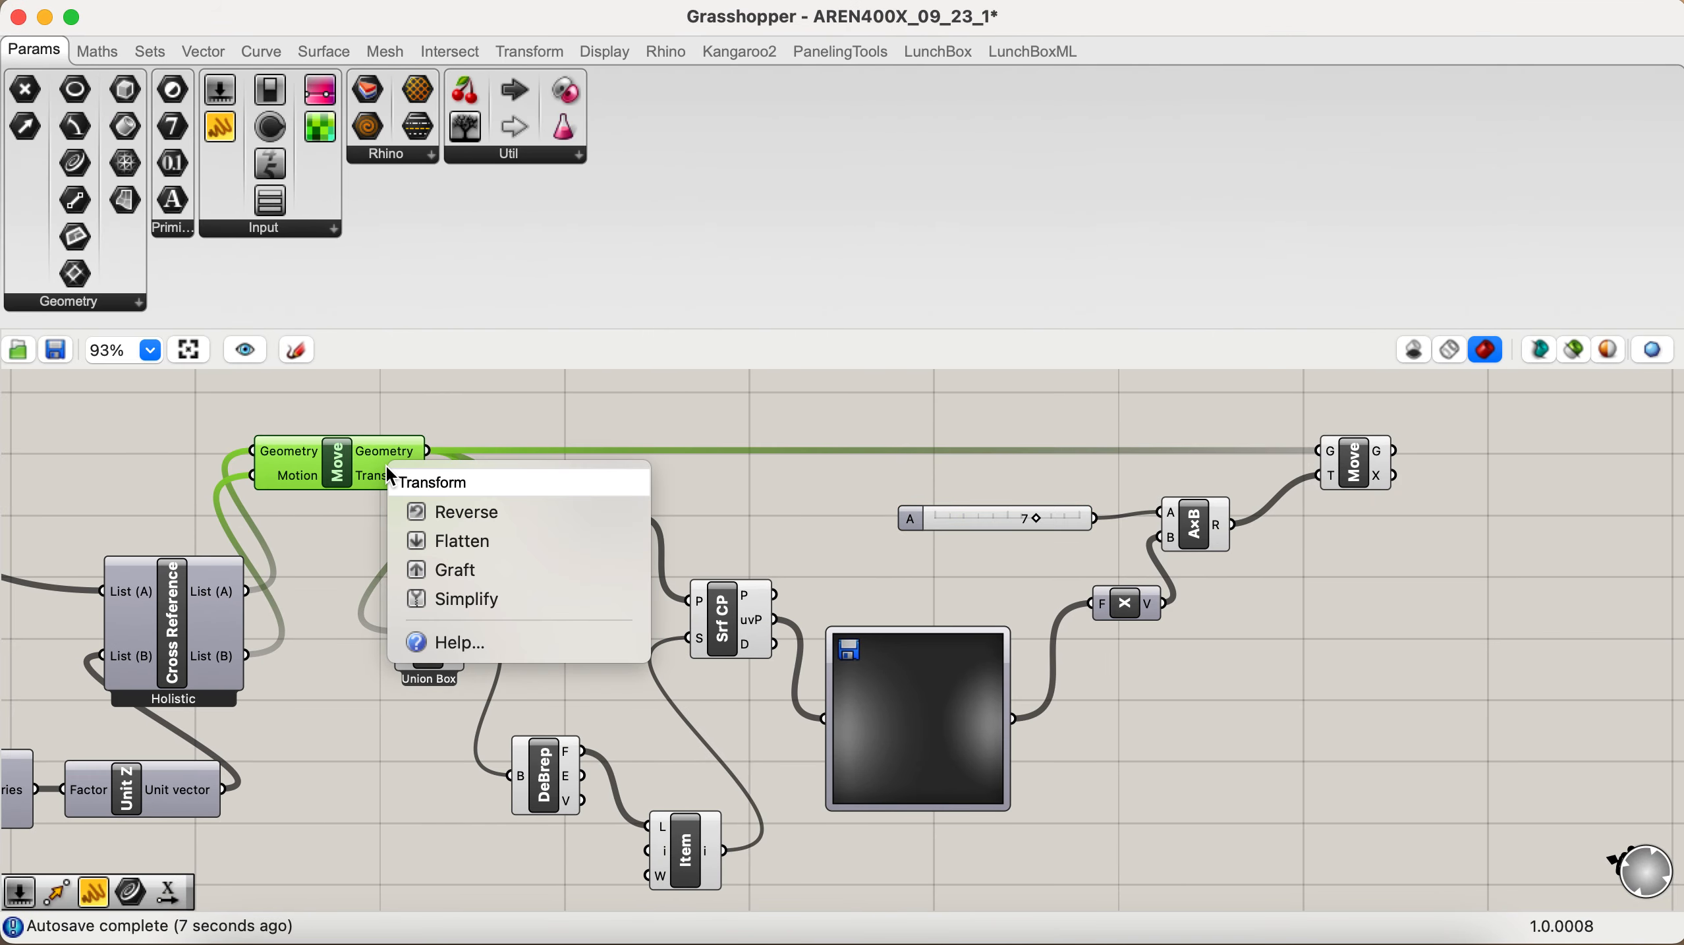
click(349, 471)
right_click(346, 468)
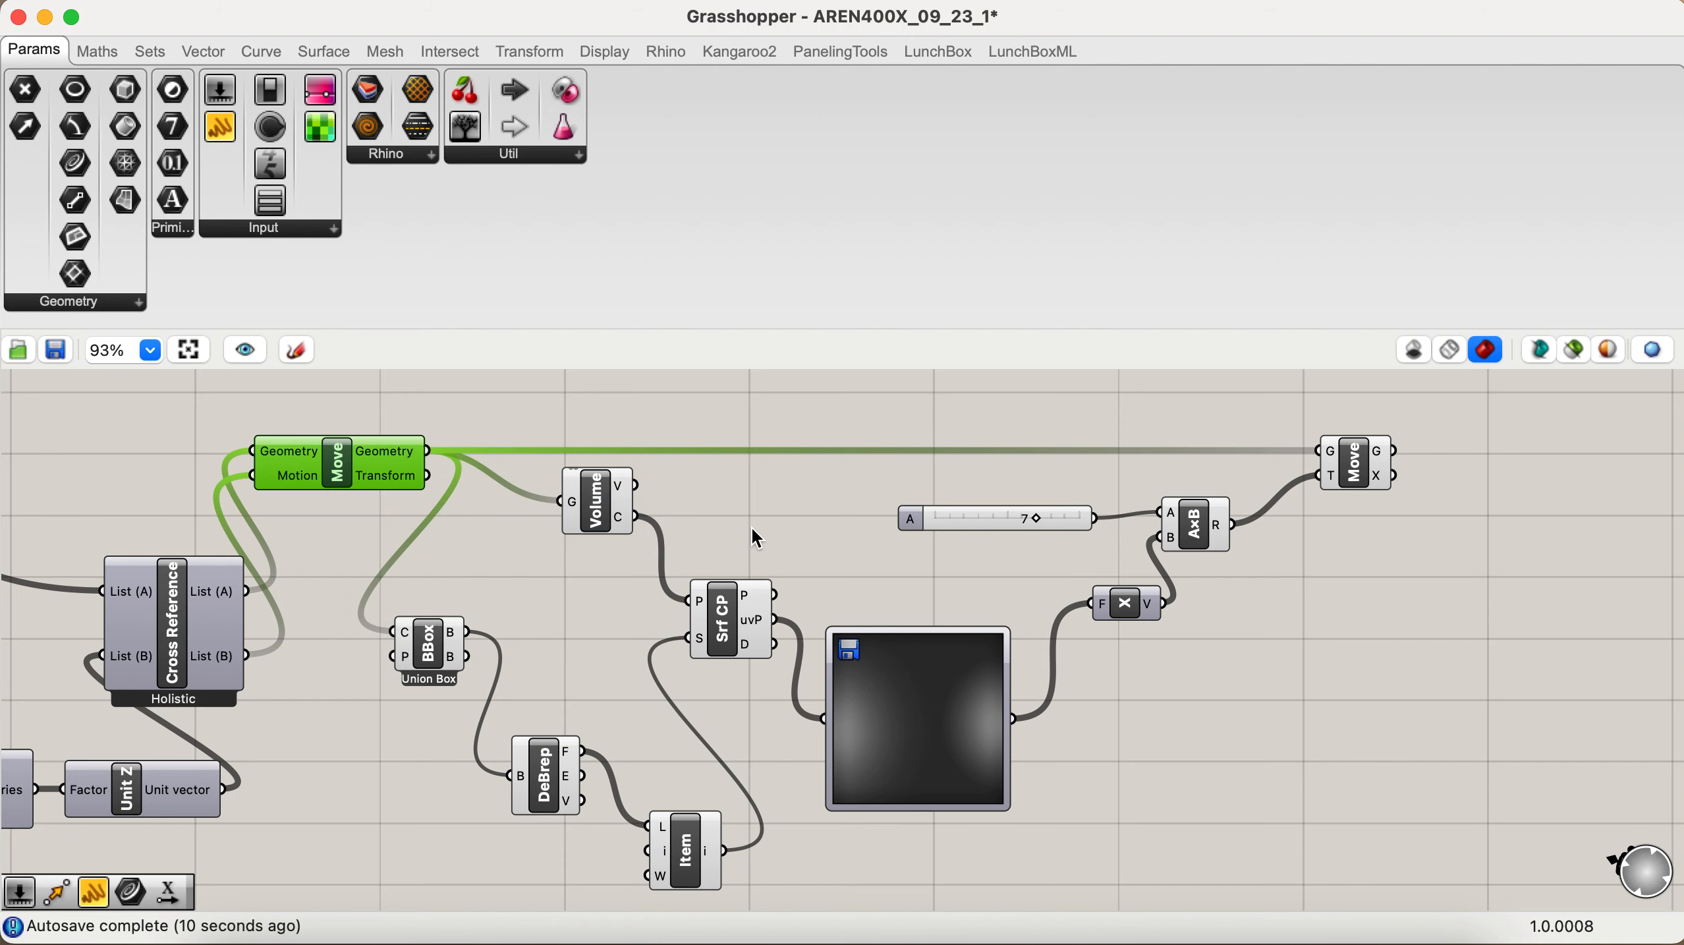
Step: Switch to Rhino, zoom the Perspective viewport to the wall's extents and examine the displaced bricks up close
key(ctrl+Right)
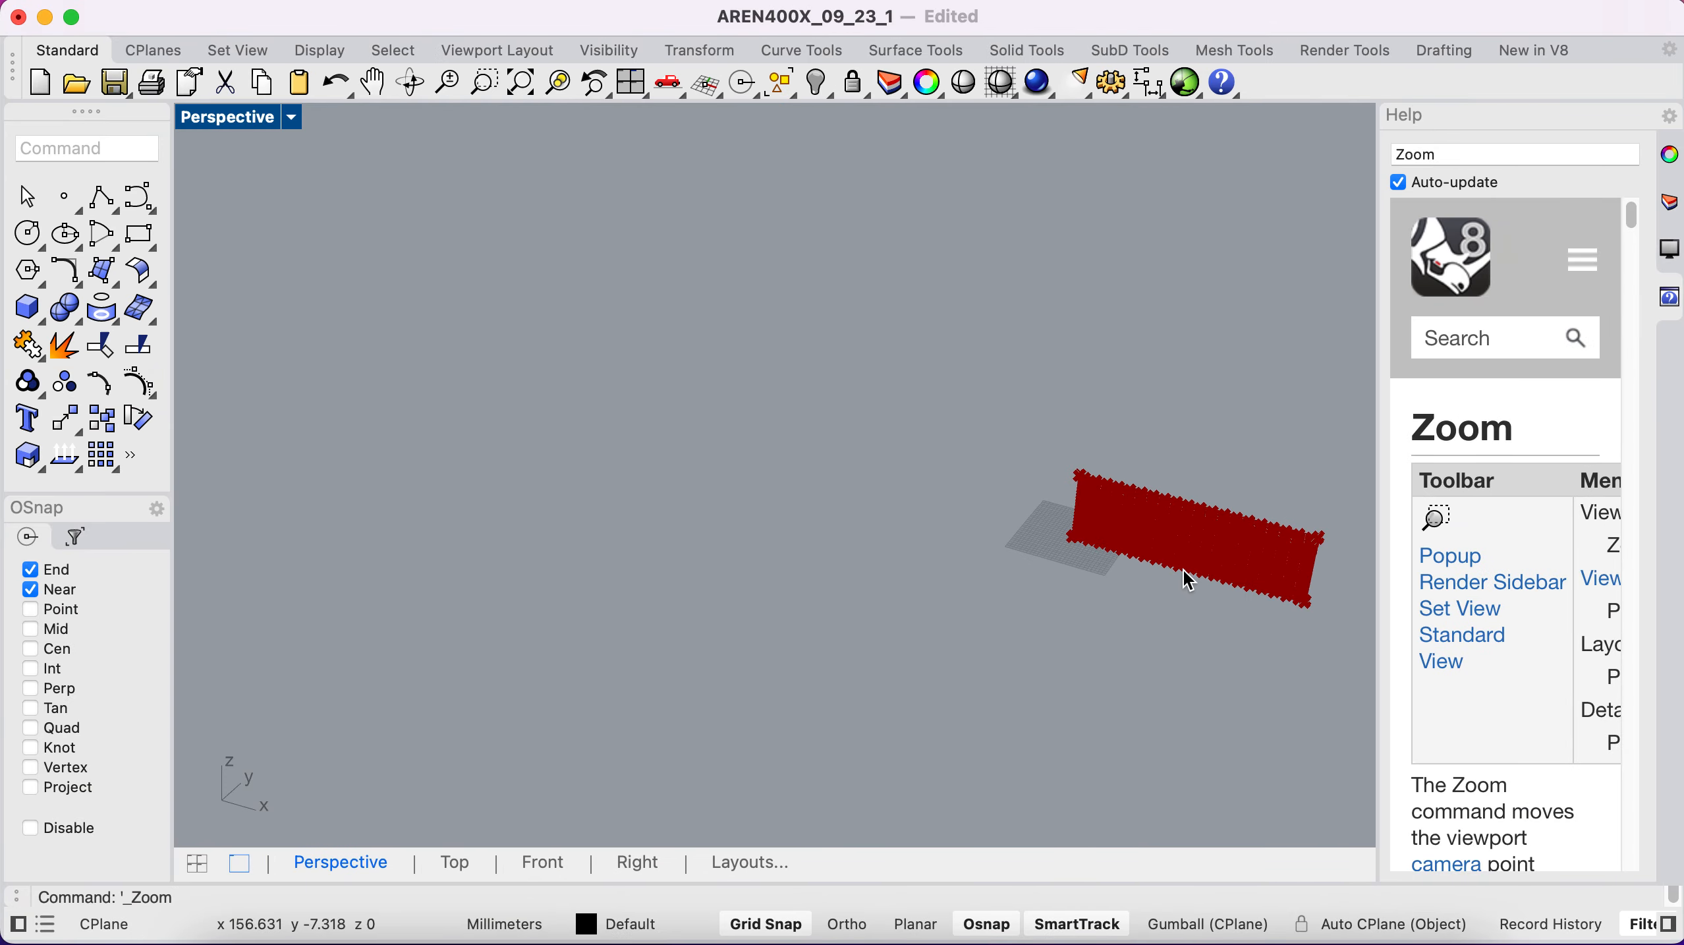
text(z)
key(Return)
text(e)
key(Return)
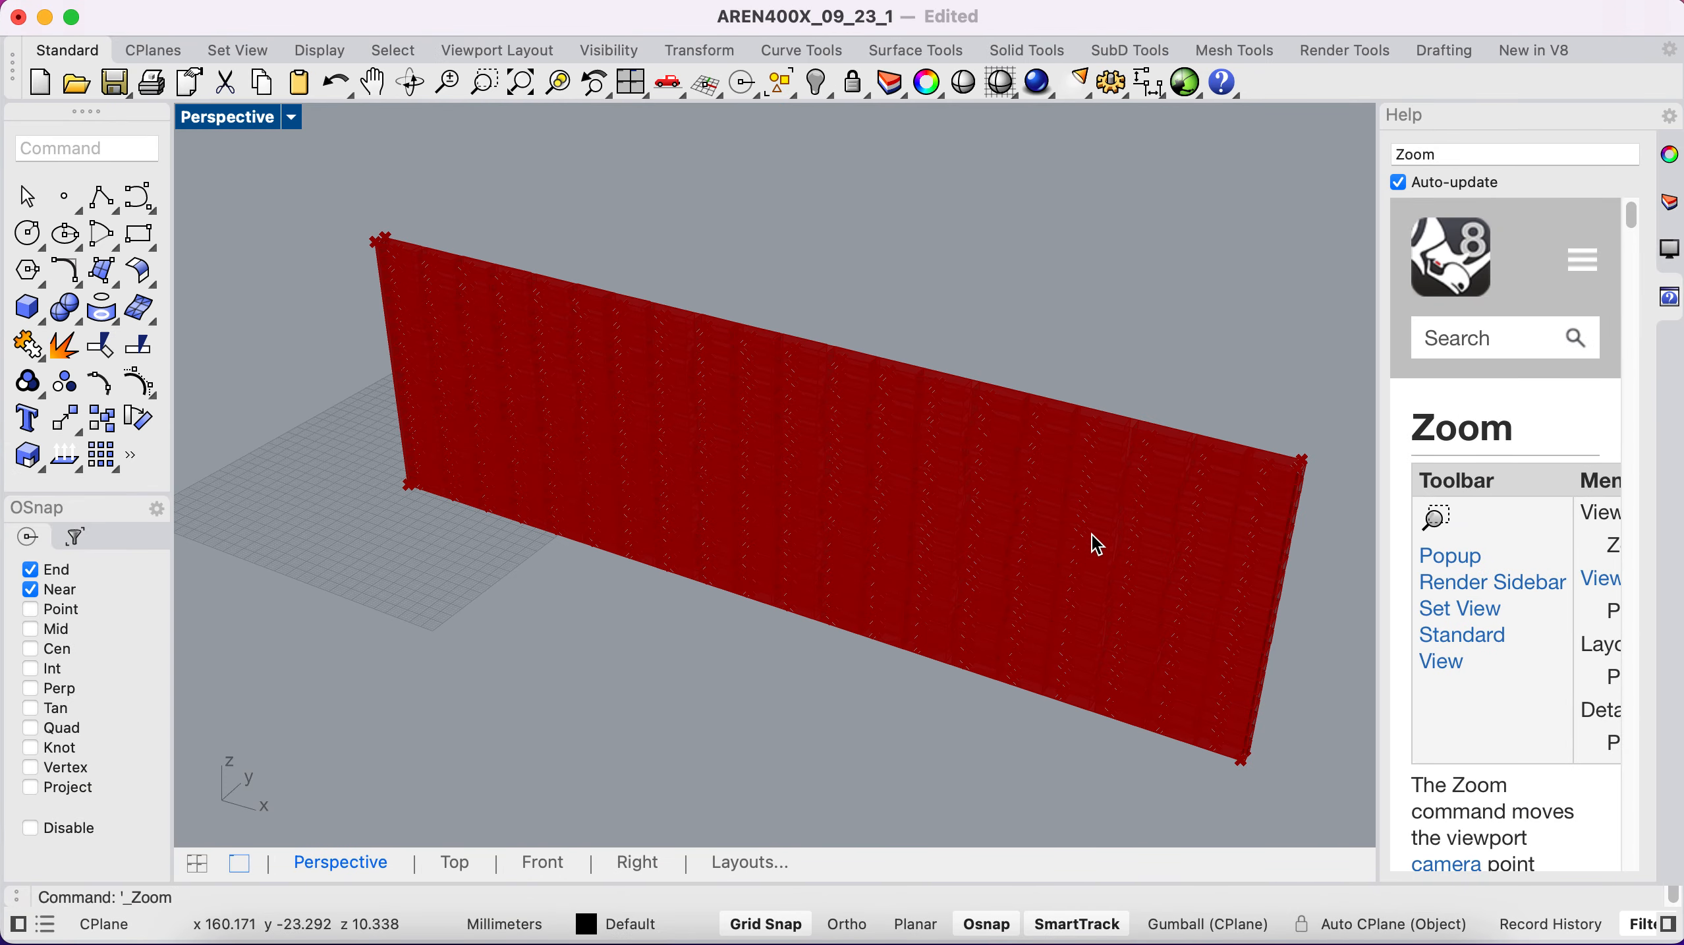
scroll(1092, 534, up, 3)
scroll(1092, 531, up, 3)
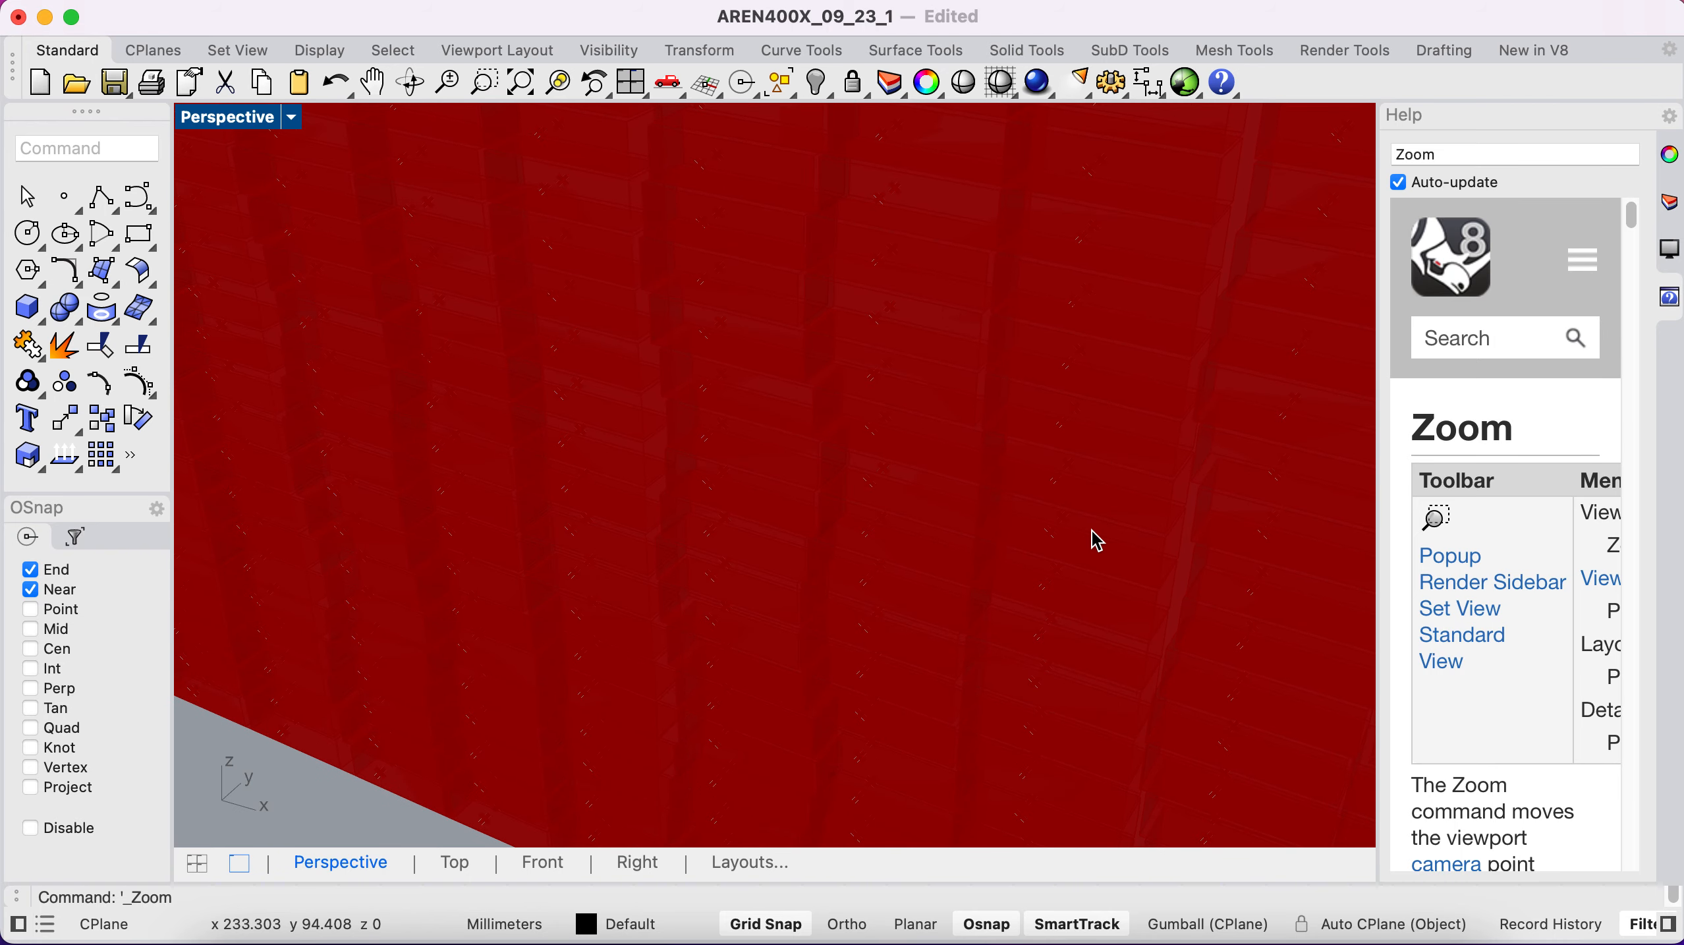
key(ctrl+Left)
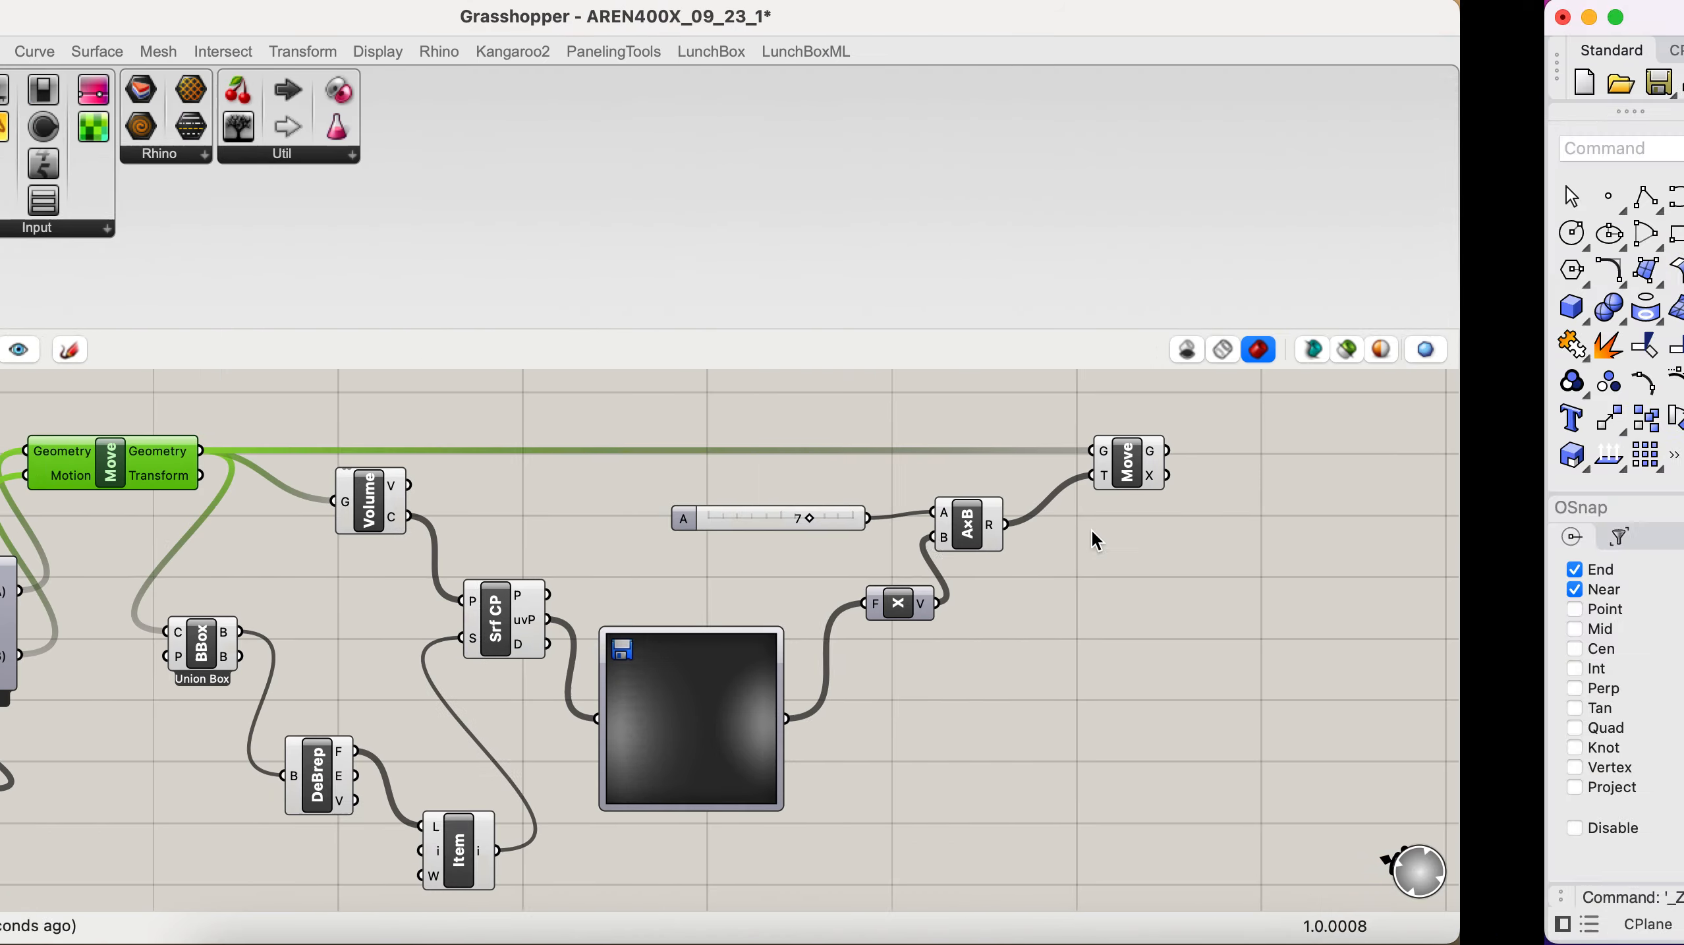
Step: Reparameterize the surface input of the Surface Closest Point component
scroll(1205, 653, right, 3)
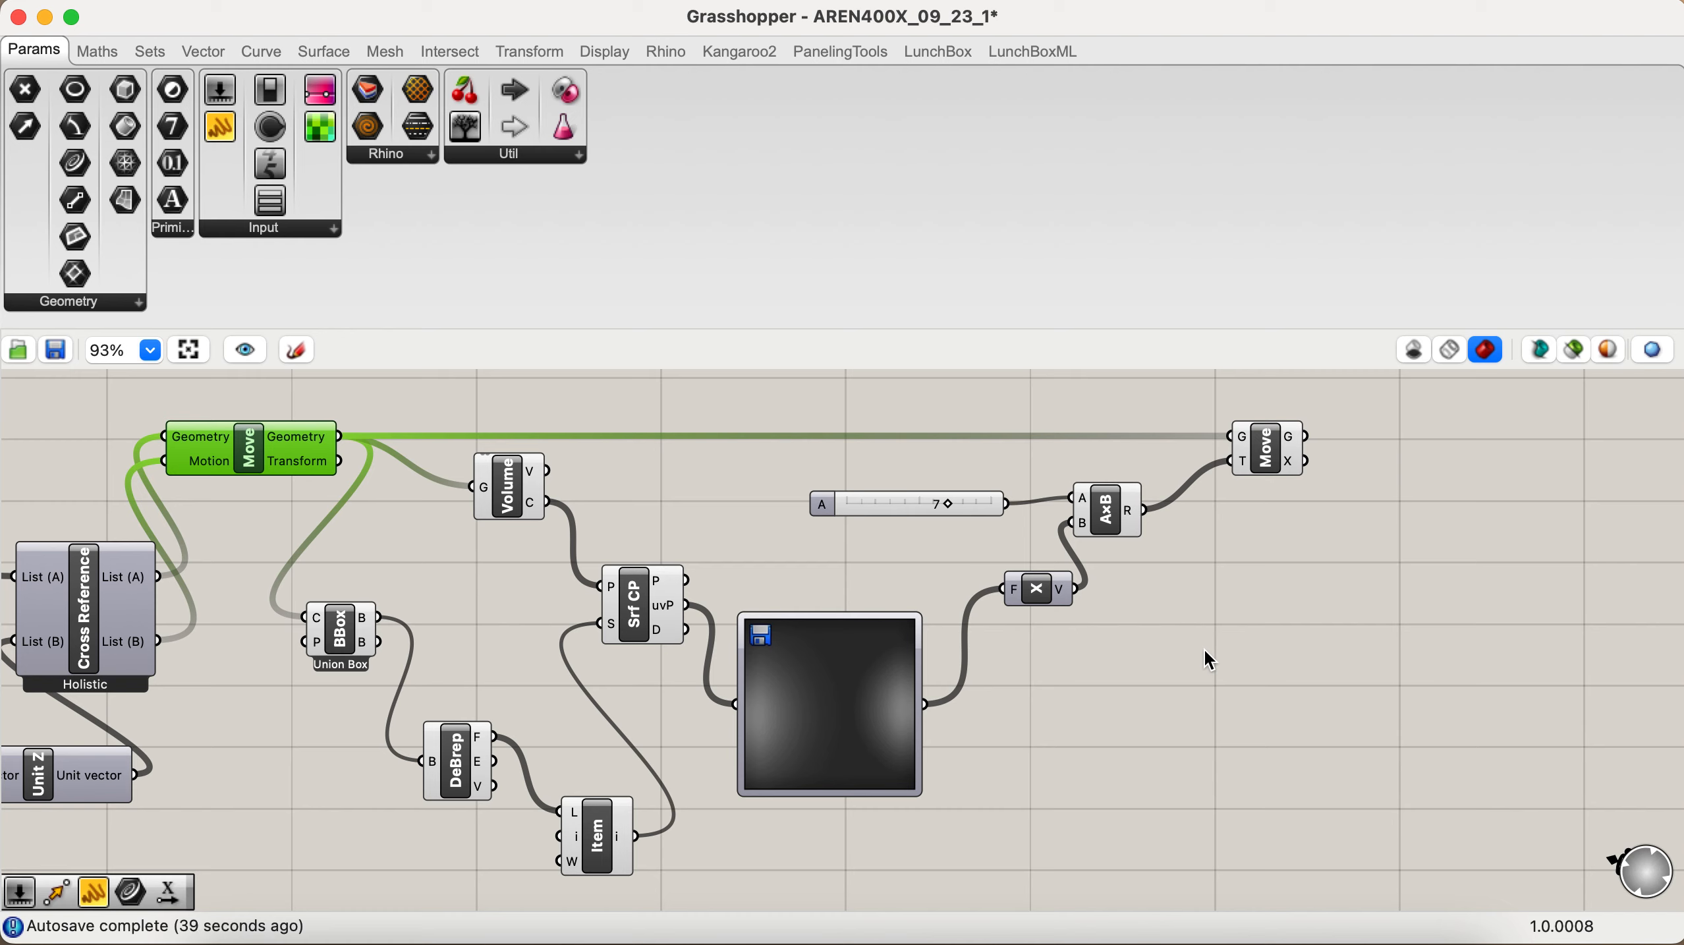
right_click(619, 831)
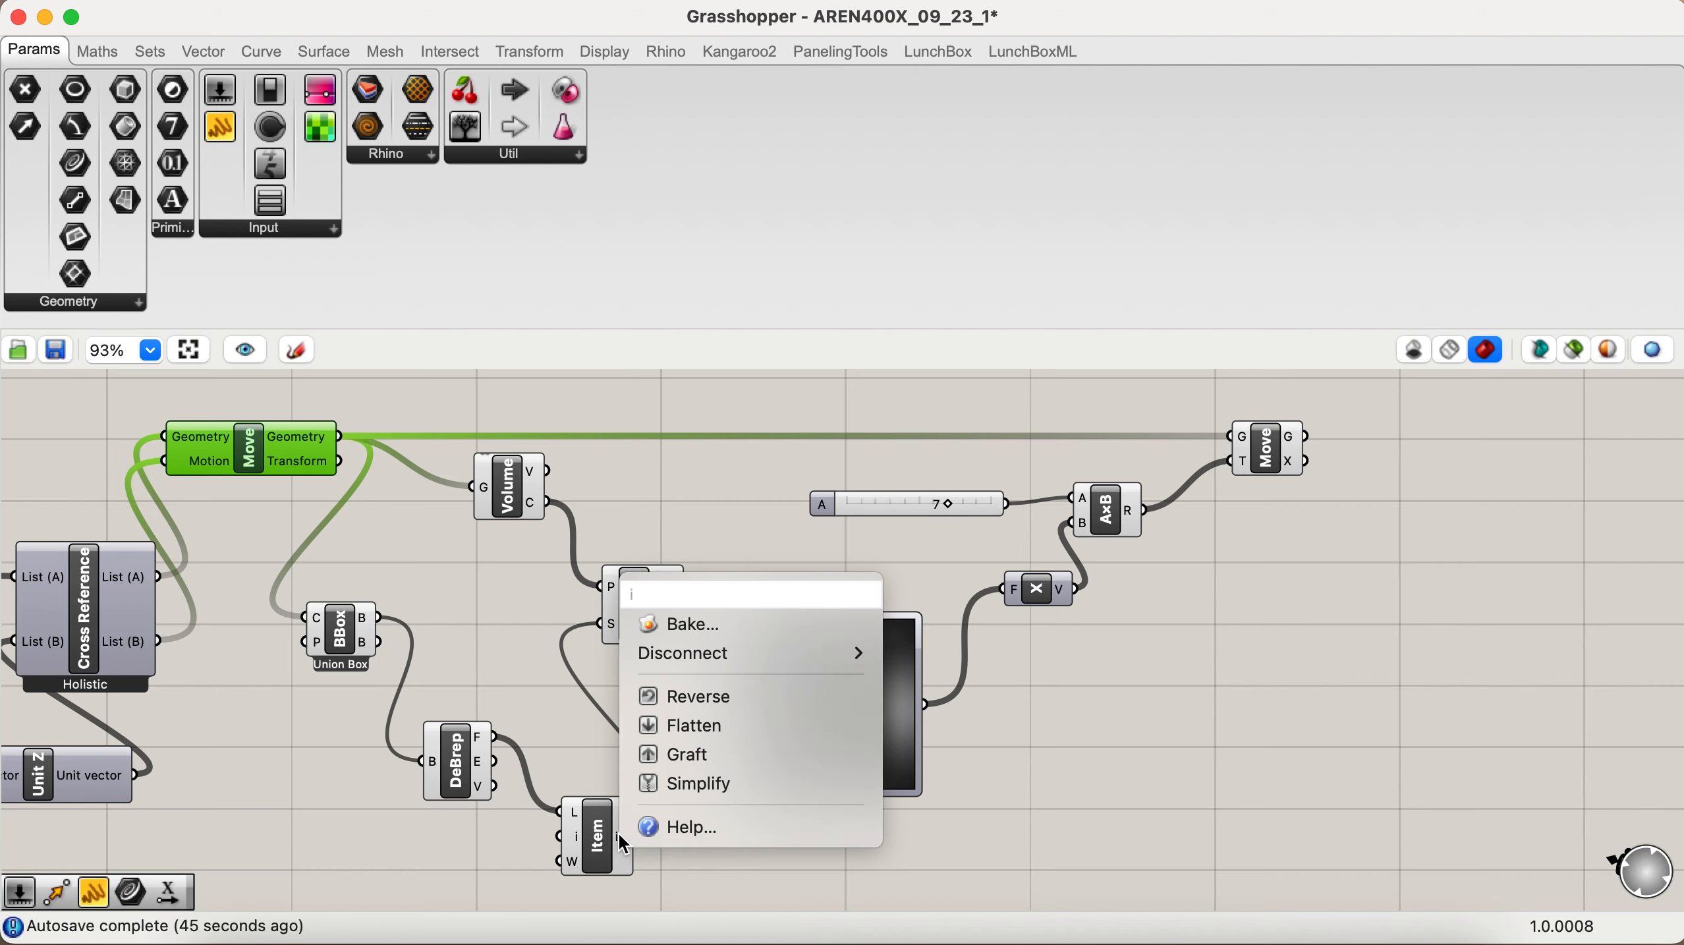
click(610, 630)
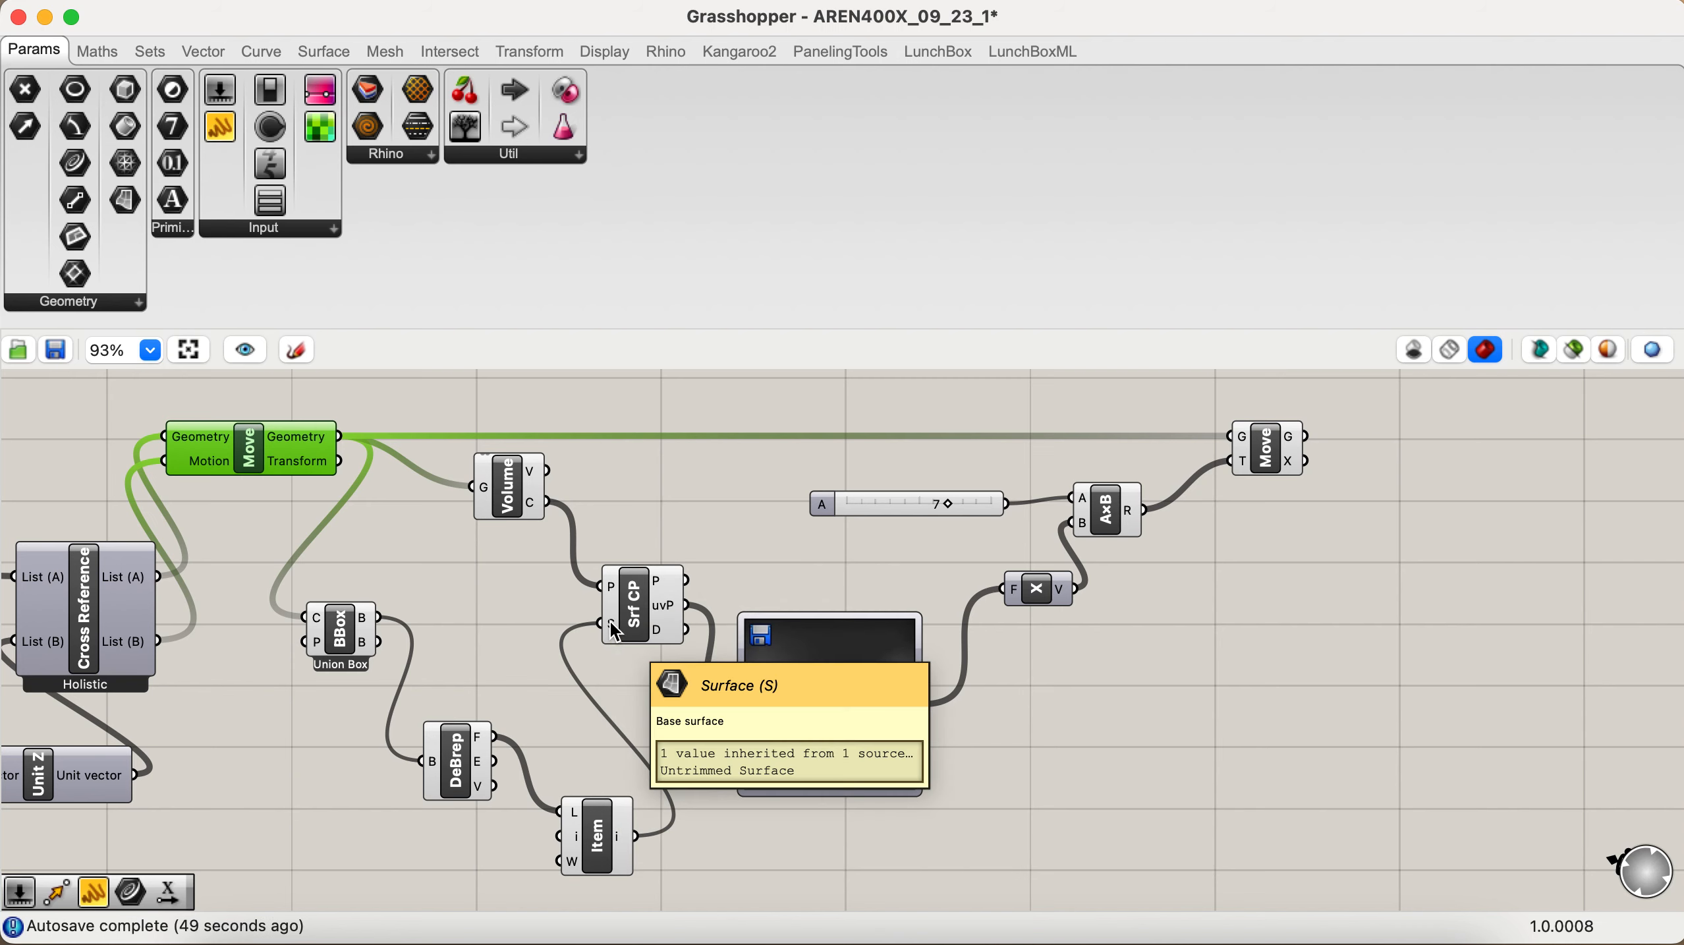
right_click(611, 623)
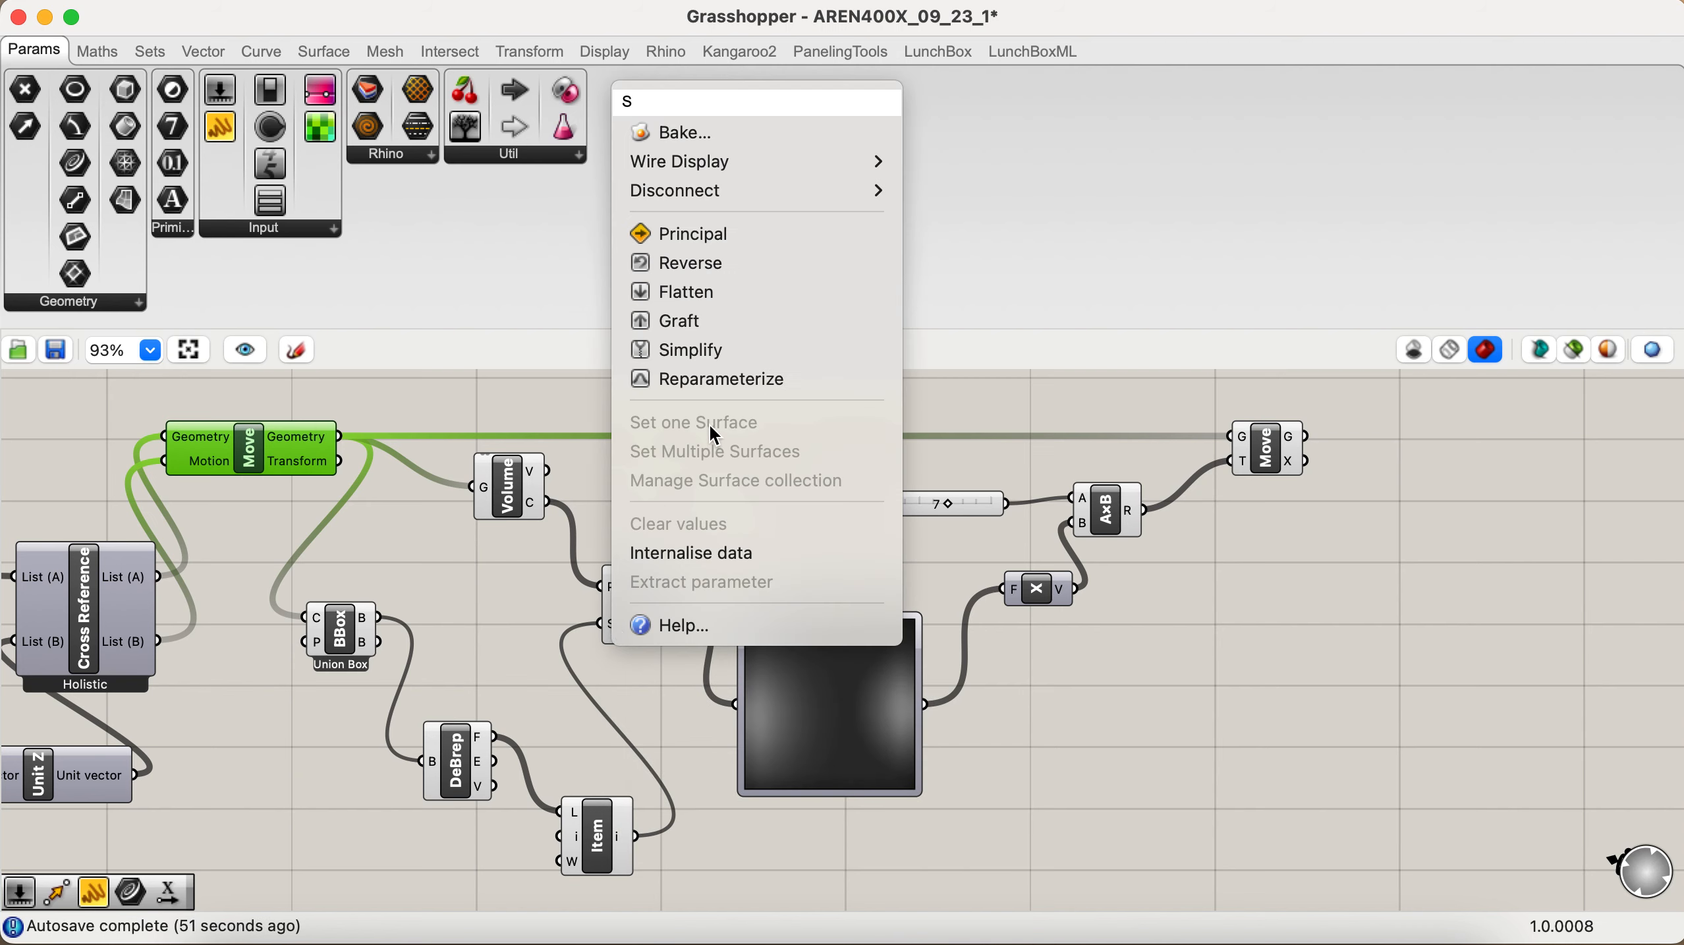
click(710, 382)
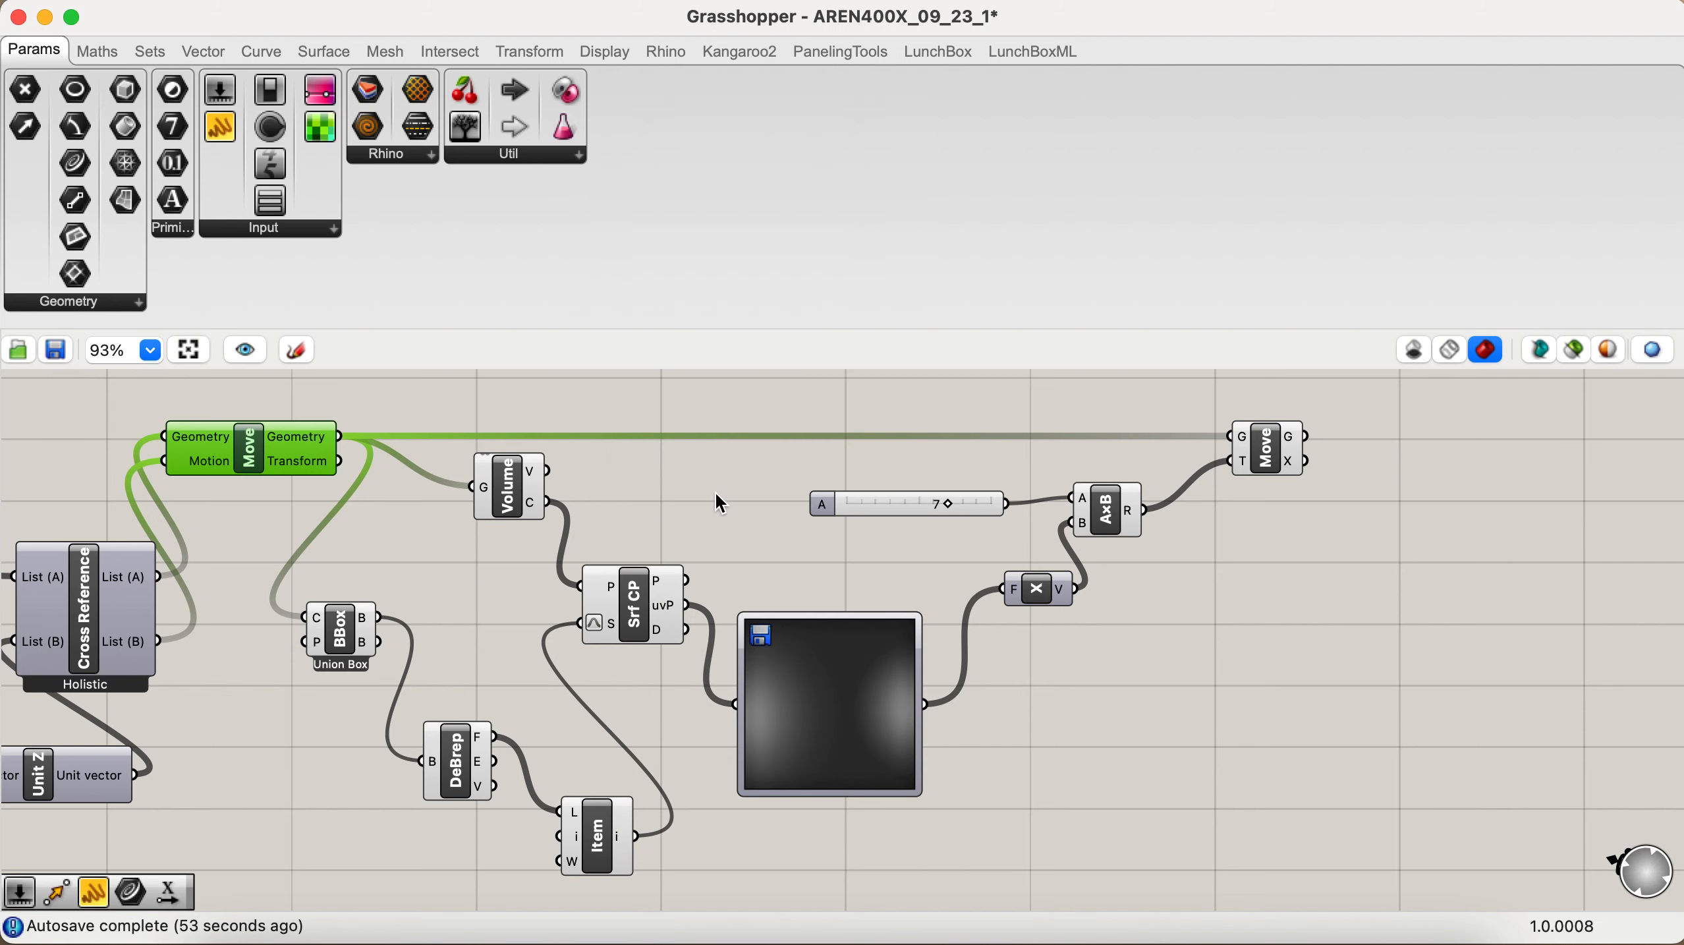
Step: Switch to Rhino and examine the wall's face and end profile in the Perspective viewport
key(ctrl+Right)
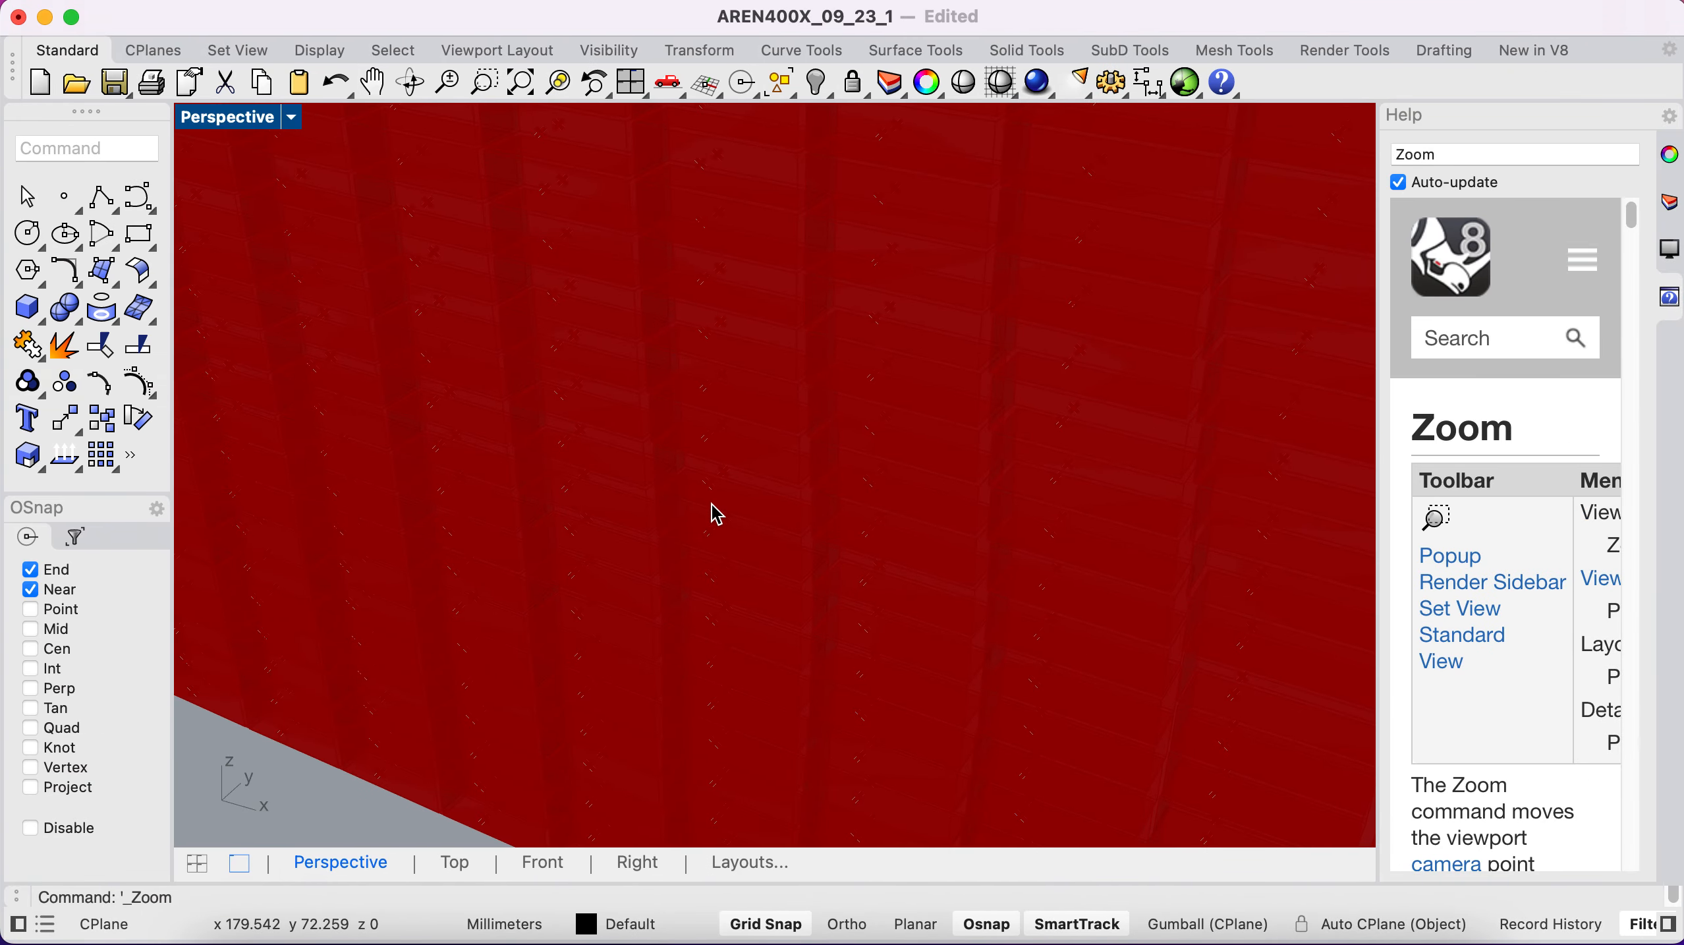
scroll(601, 558, down, 10)
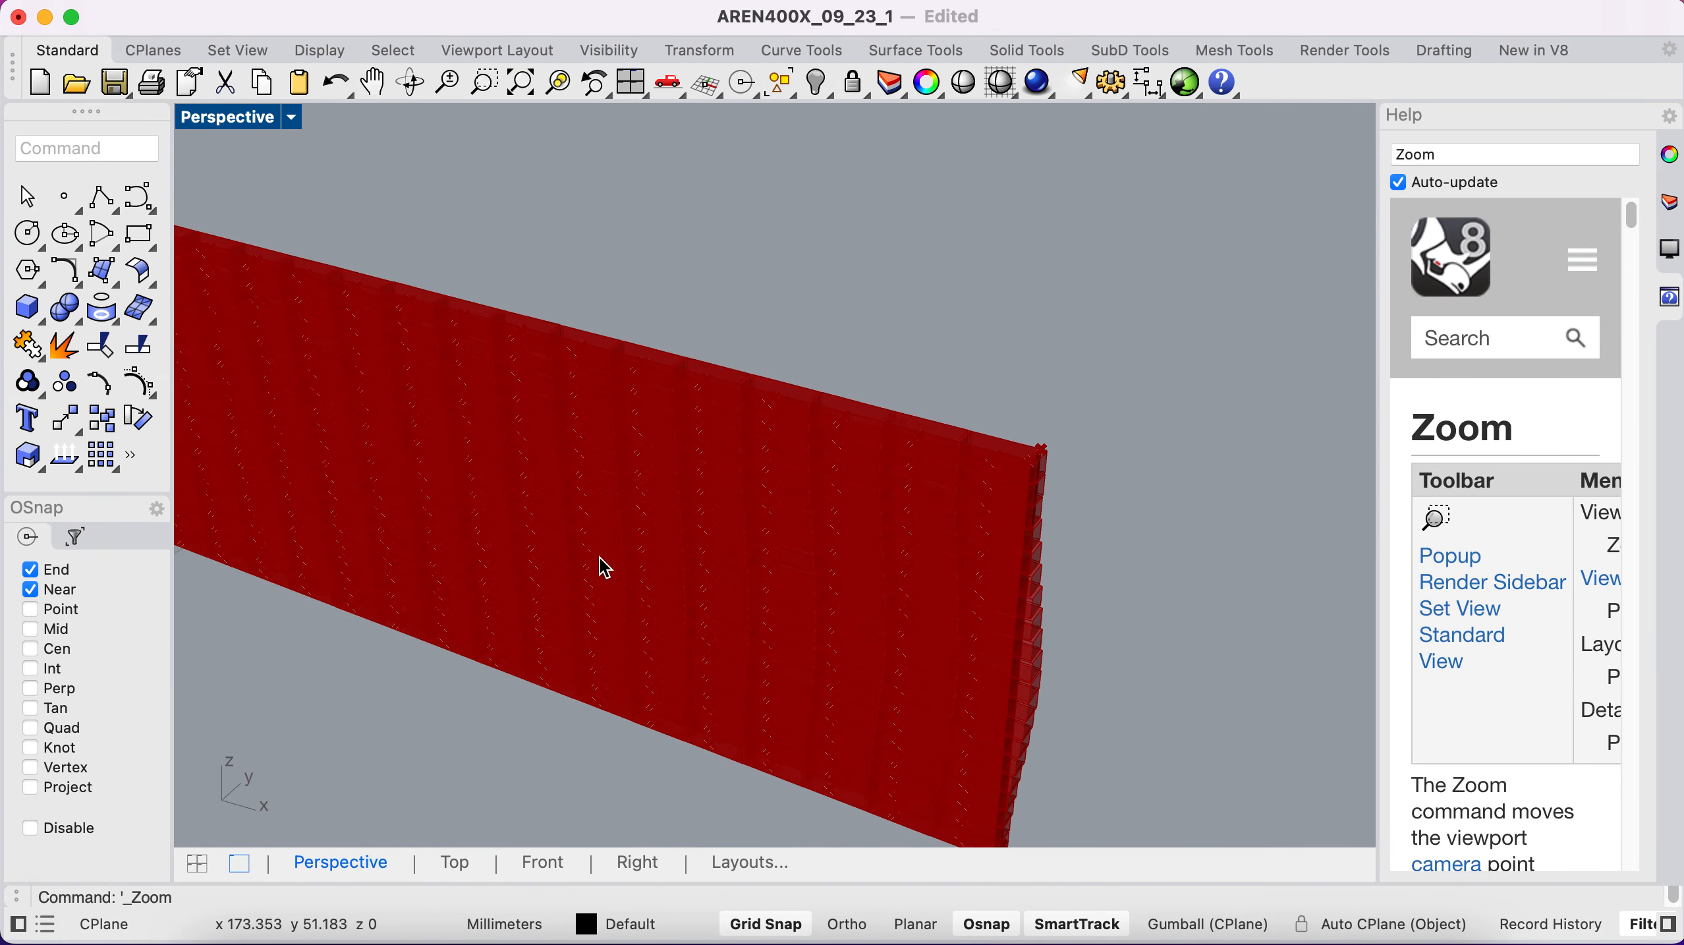
scroll(600, 558, down, 3)
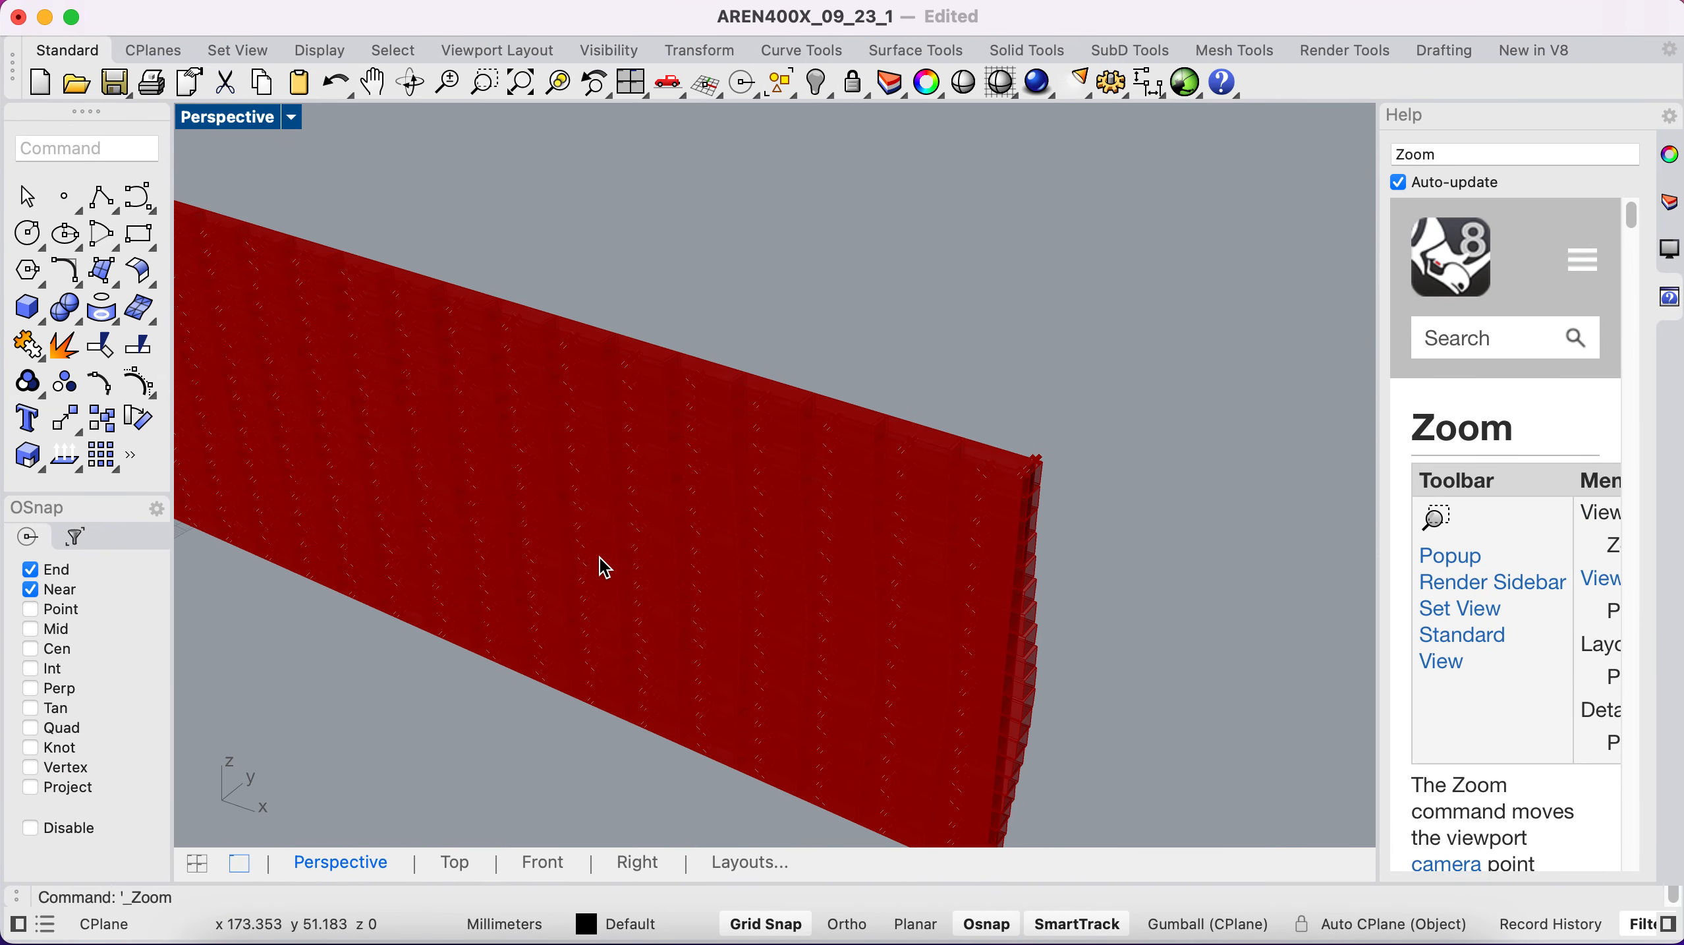
scroll(598, 558, right, 5)
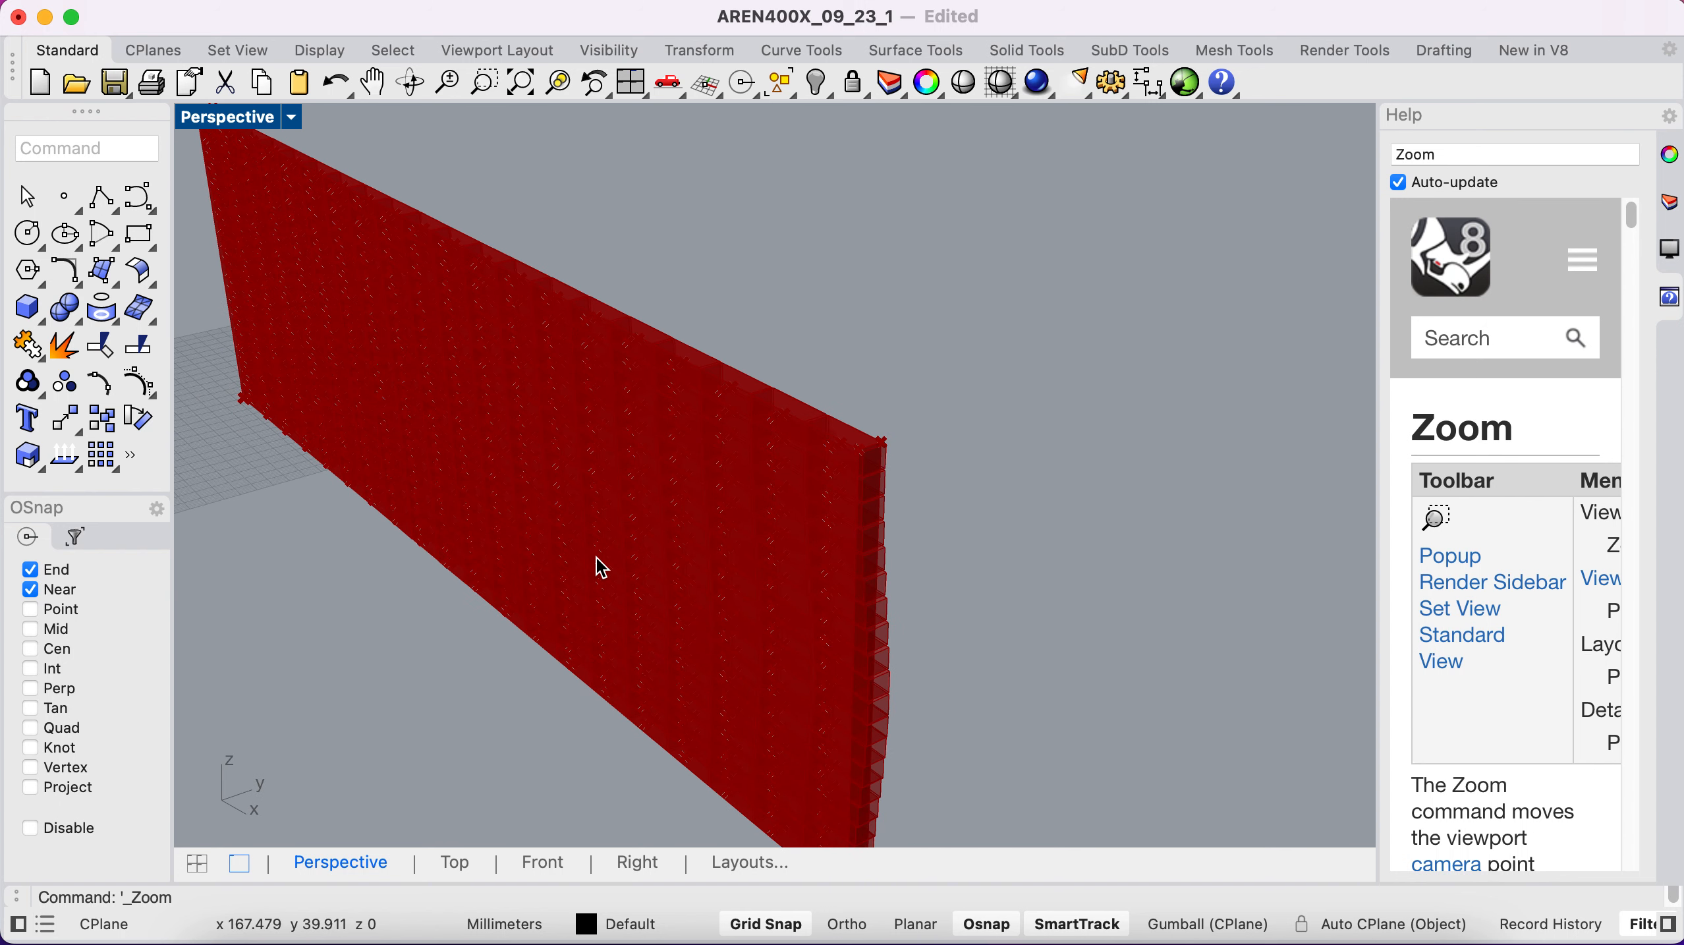
key(ctrl+Left)
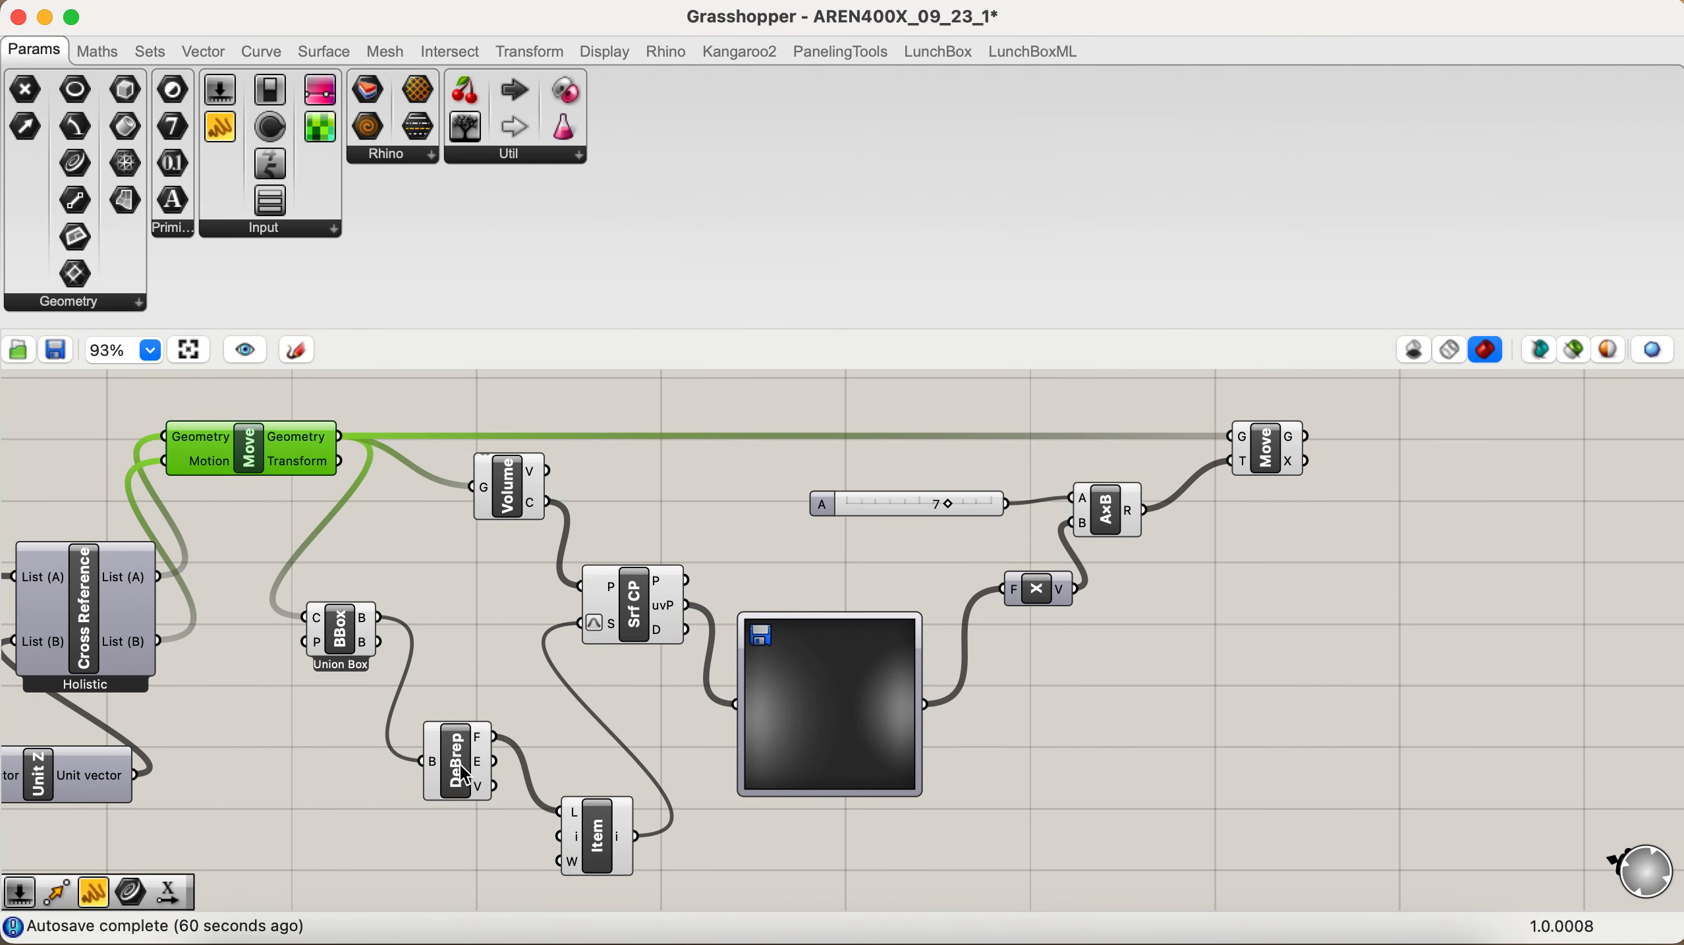
Step: Turn off the preview of the first Move, Volume, Bounding Box and Deconstruct Brep components
drag(466, 583, 289, 822)
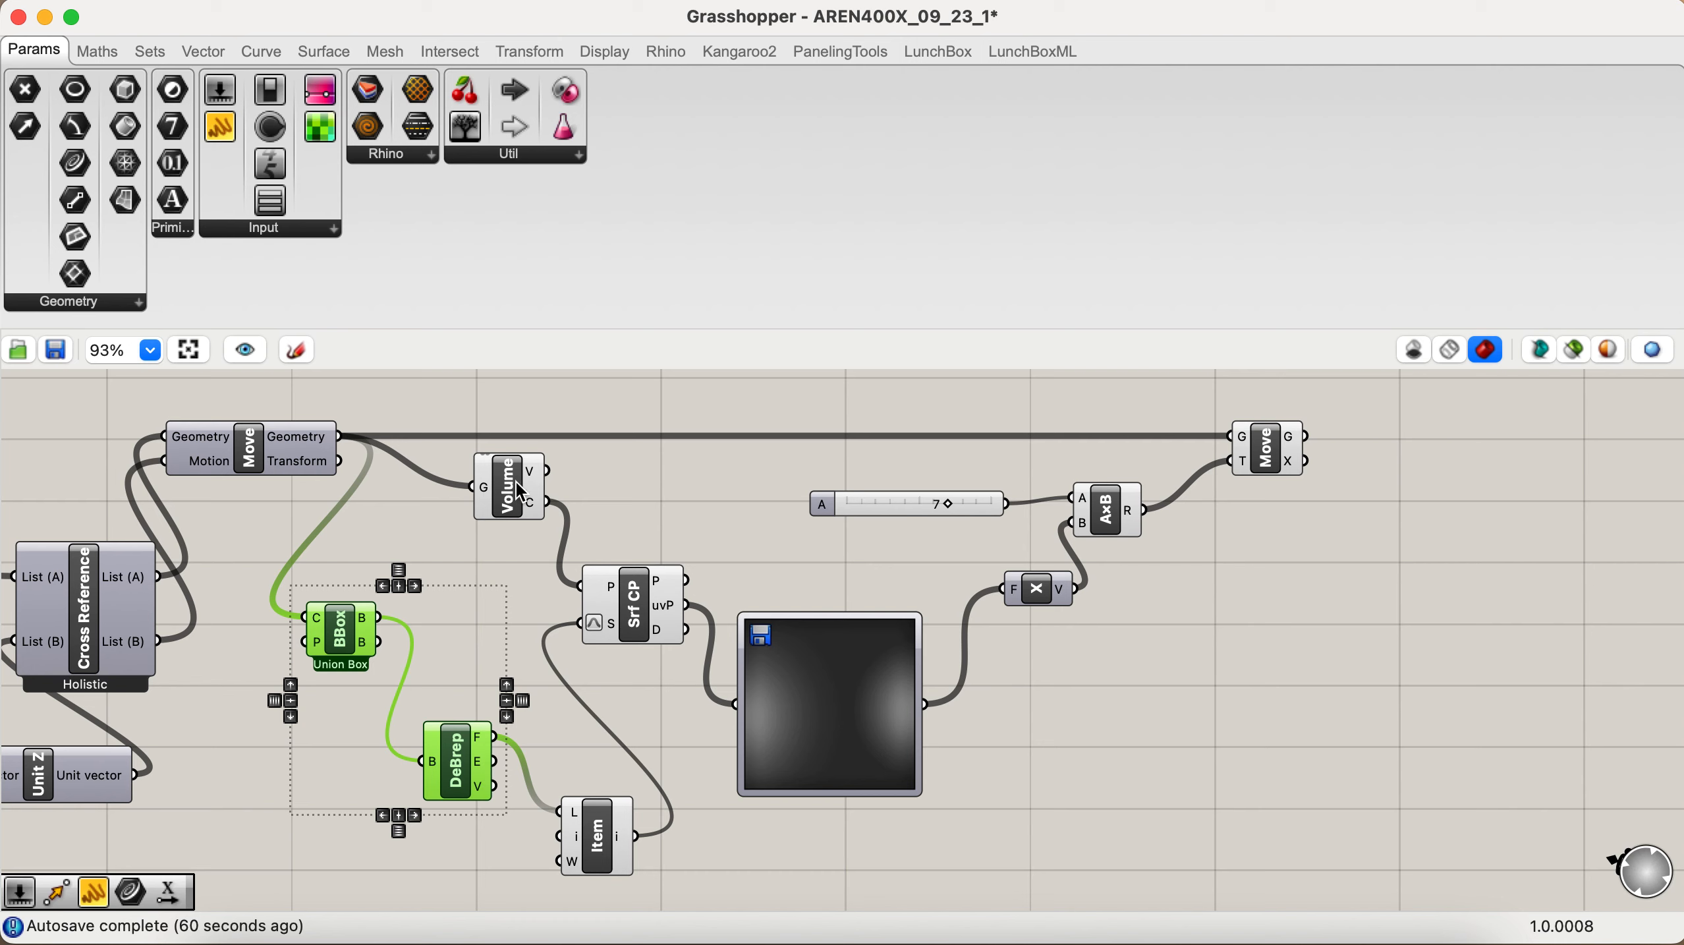
drag(529, 422, 324, 837)
right_click(470, 652)
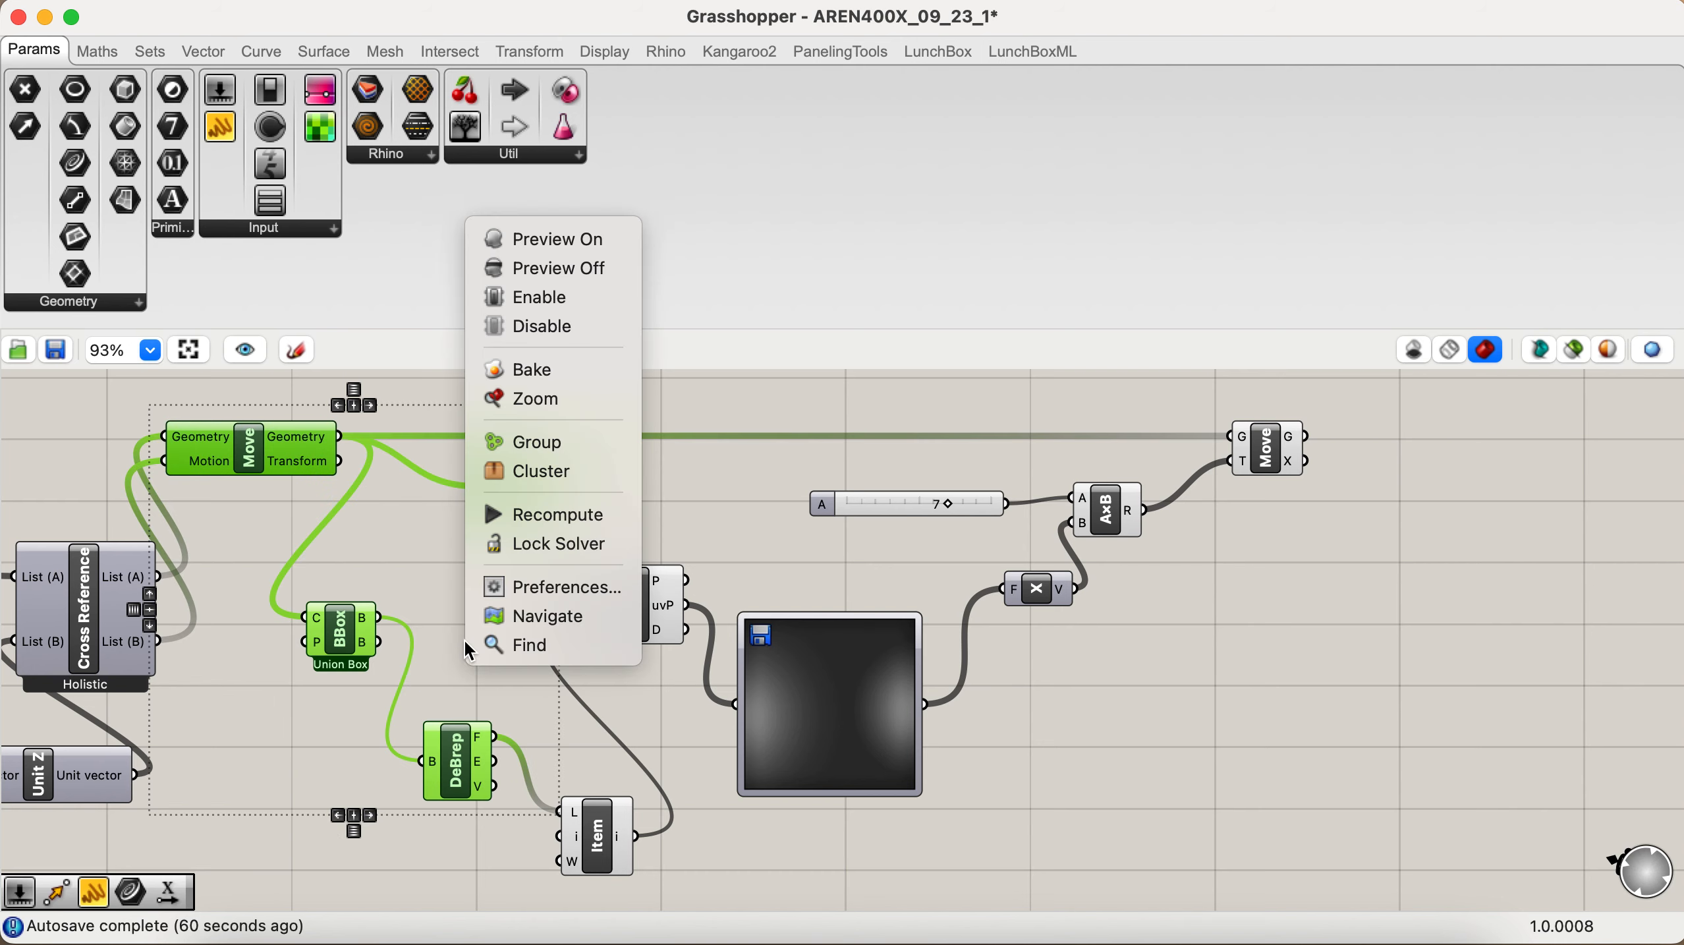
click(549, 263)
click(510, 606)
Step: Switch to Rhino and inspect the displaced brick wall from both sides in the Perspective viewport
key(ctrl+Right)
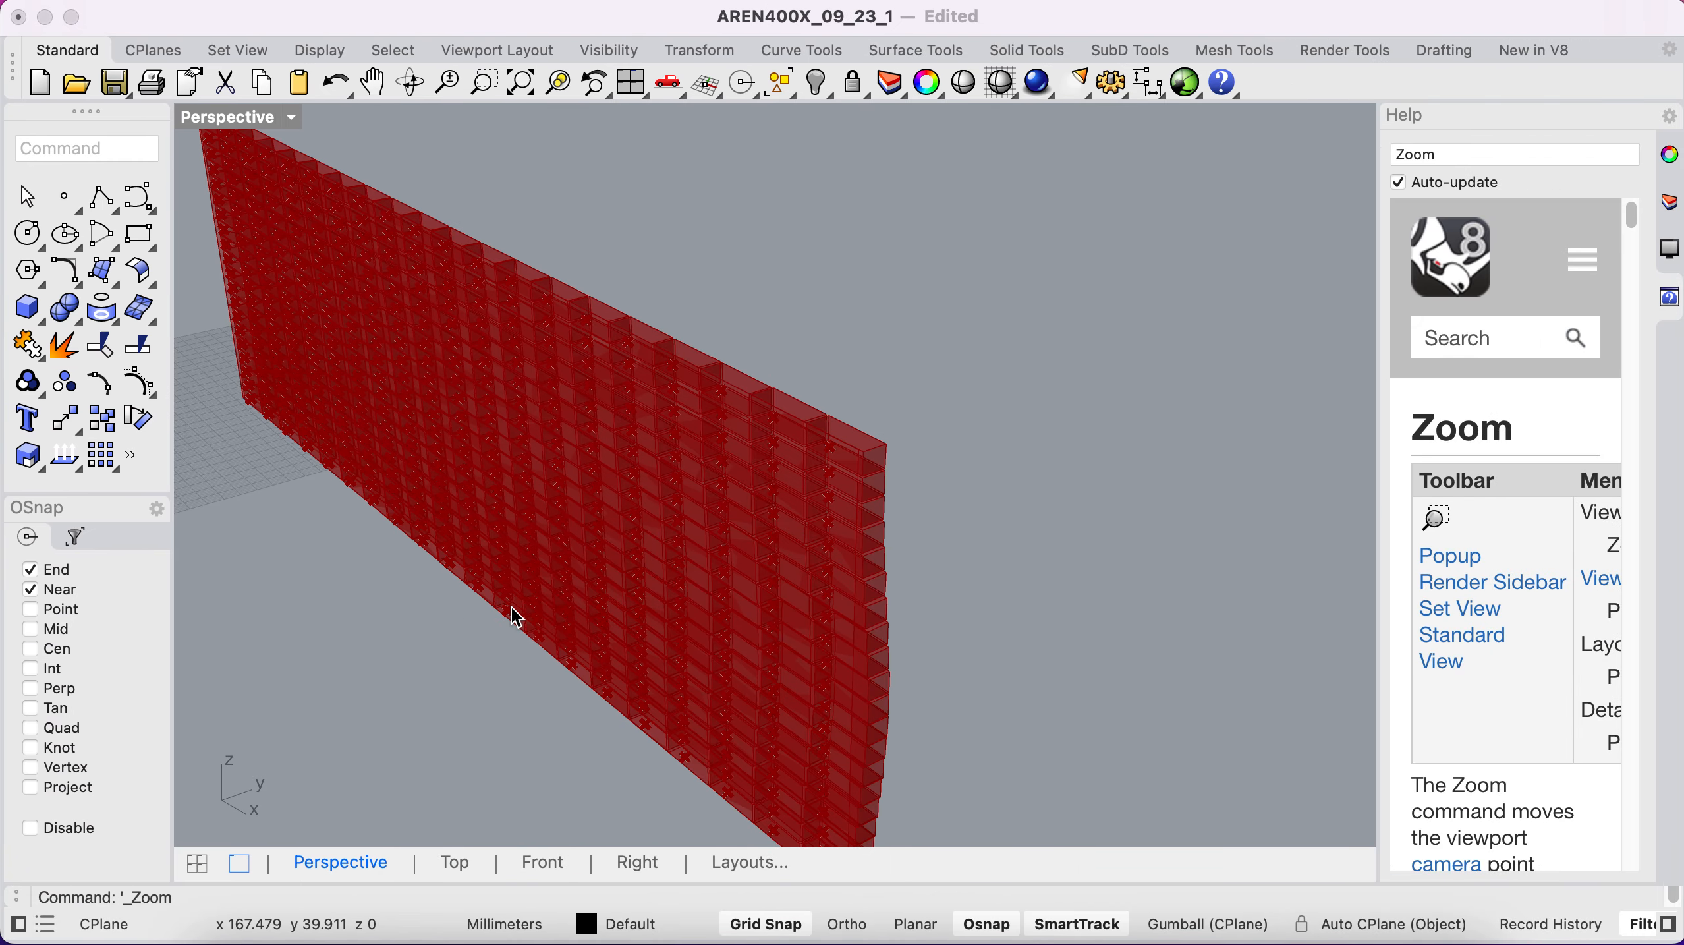
scroll(864, 598, right, 10)
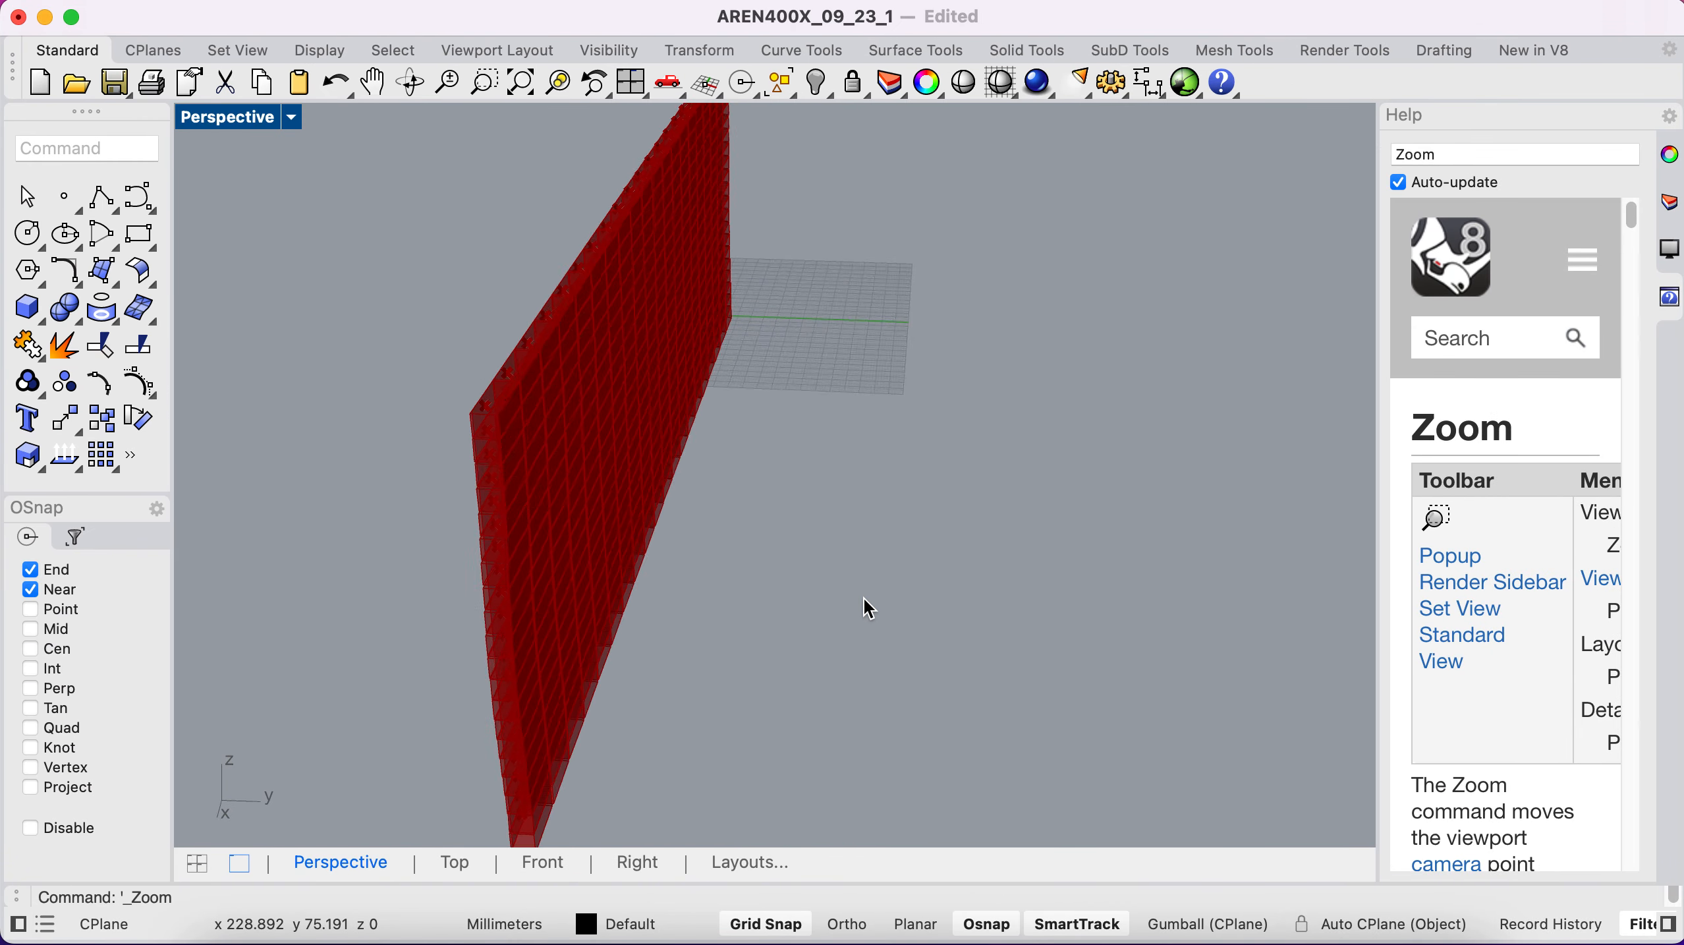
scroll(868, 609, right, 10)
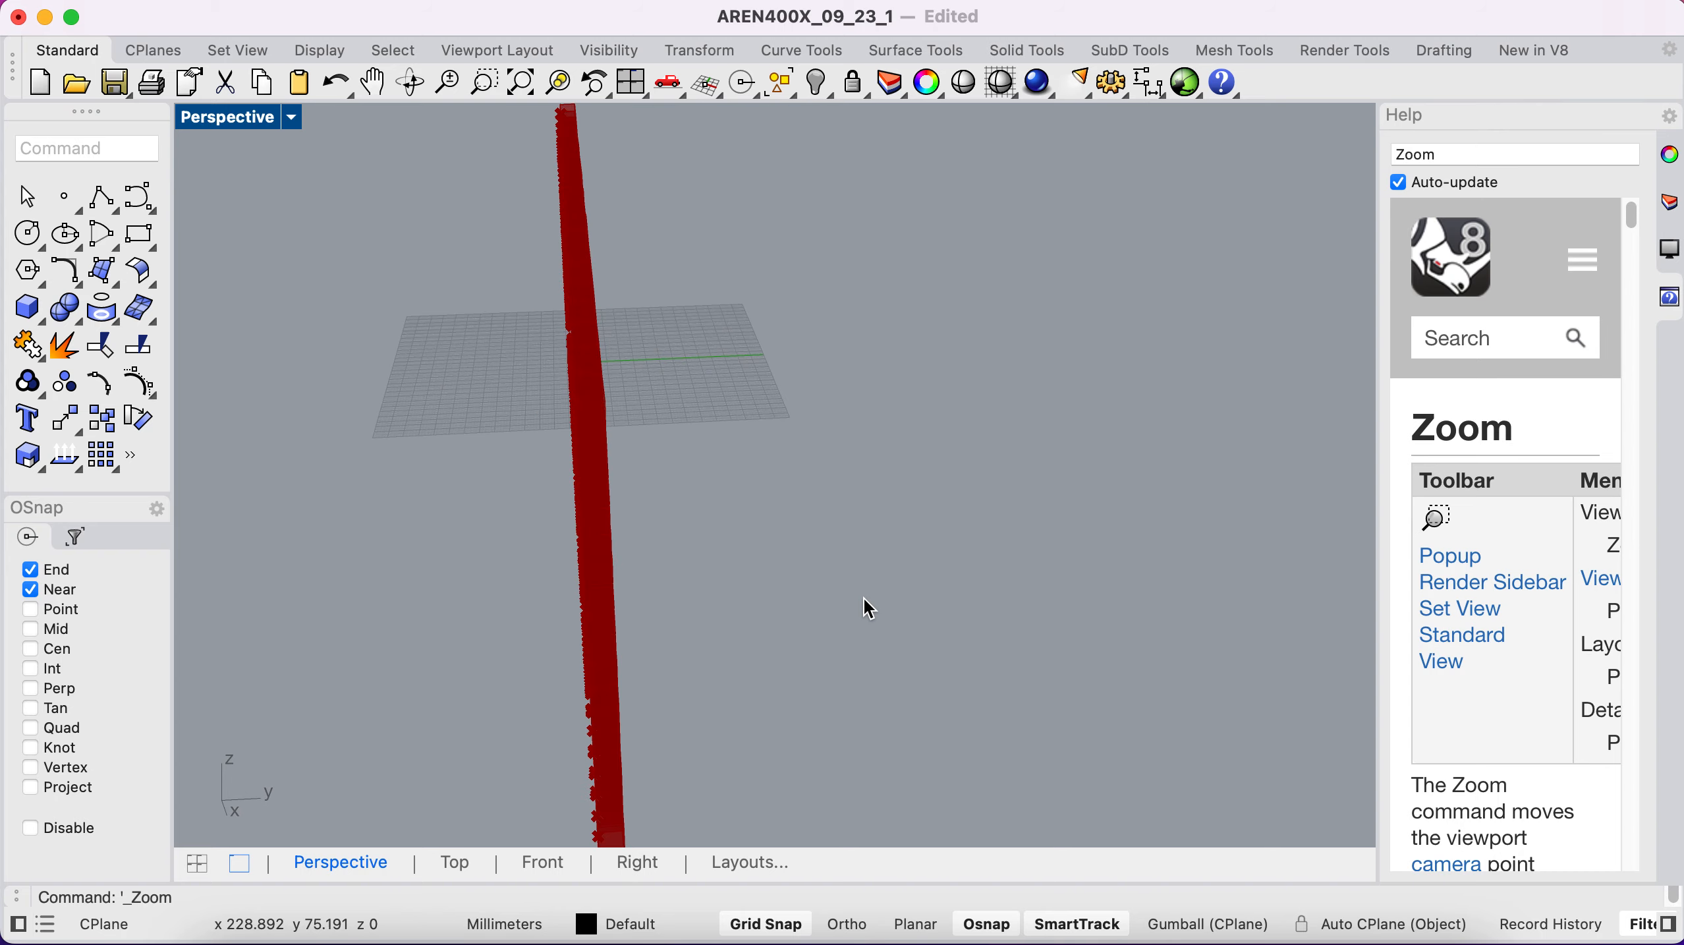
scroll(864, 598, right, 10)
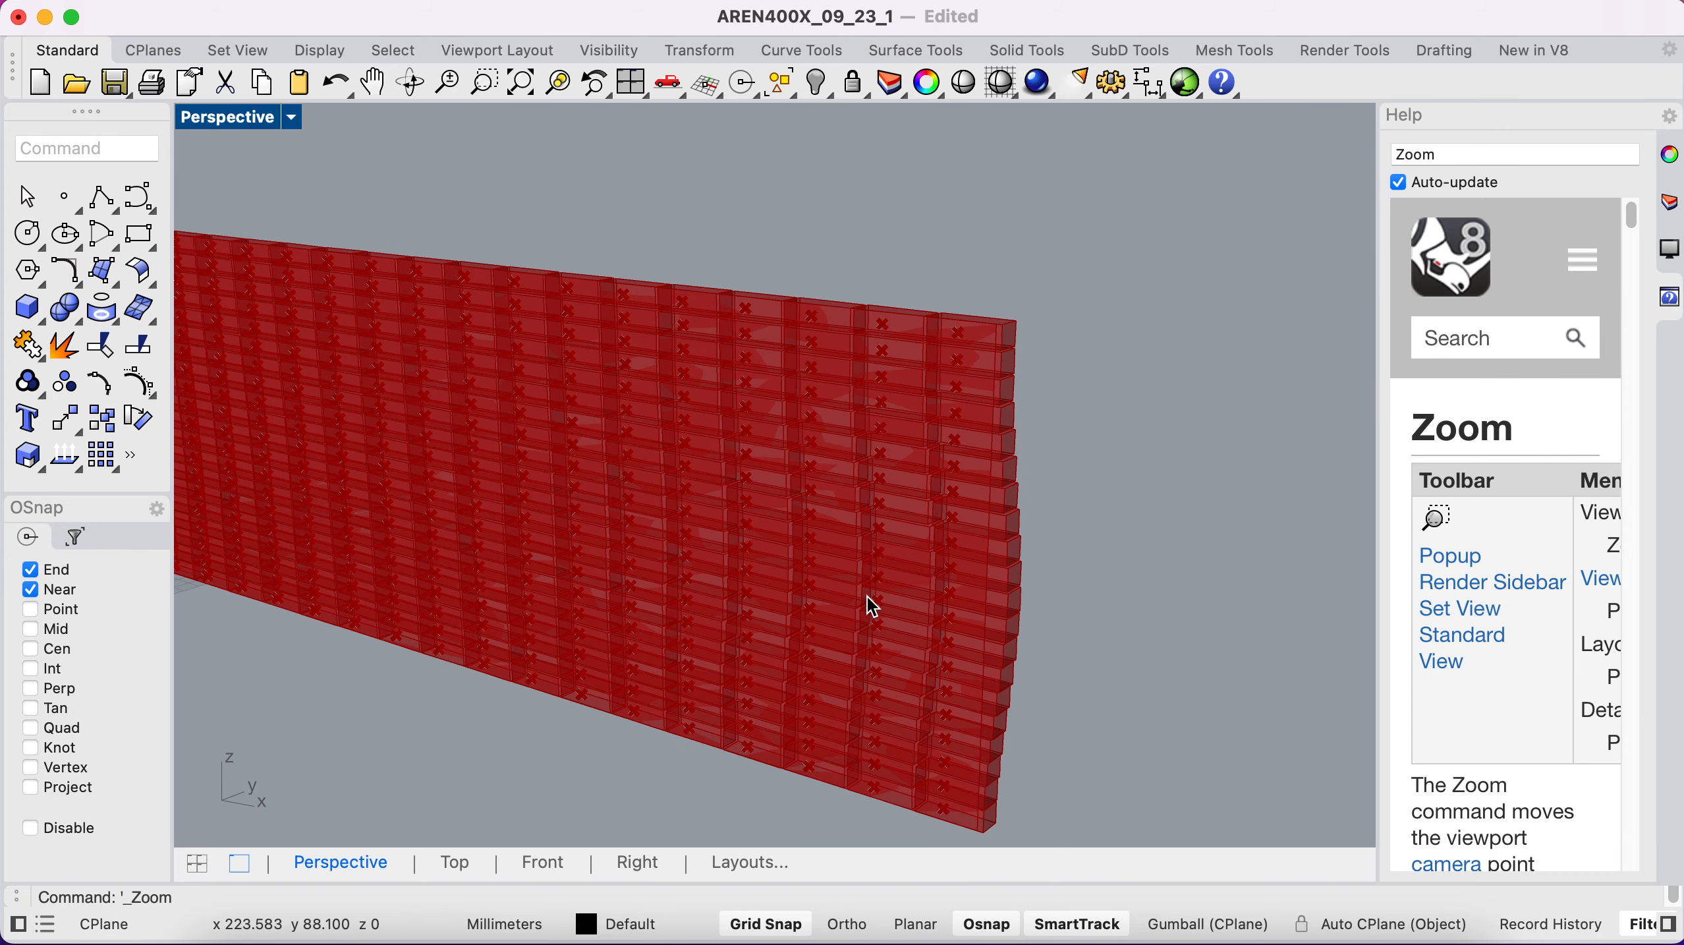
scroll(868, 599, right, 8)
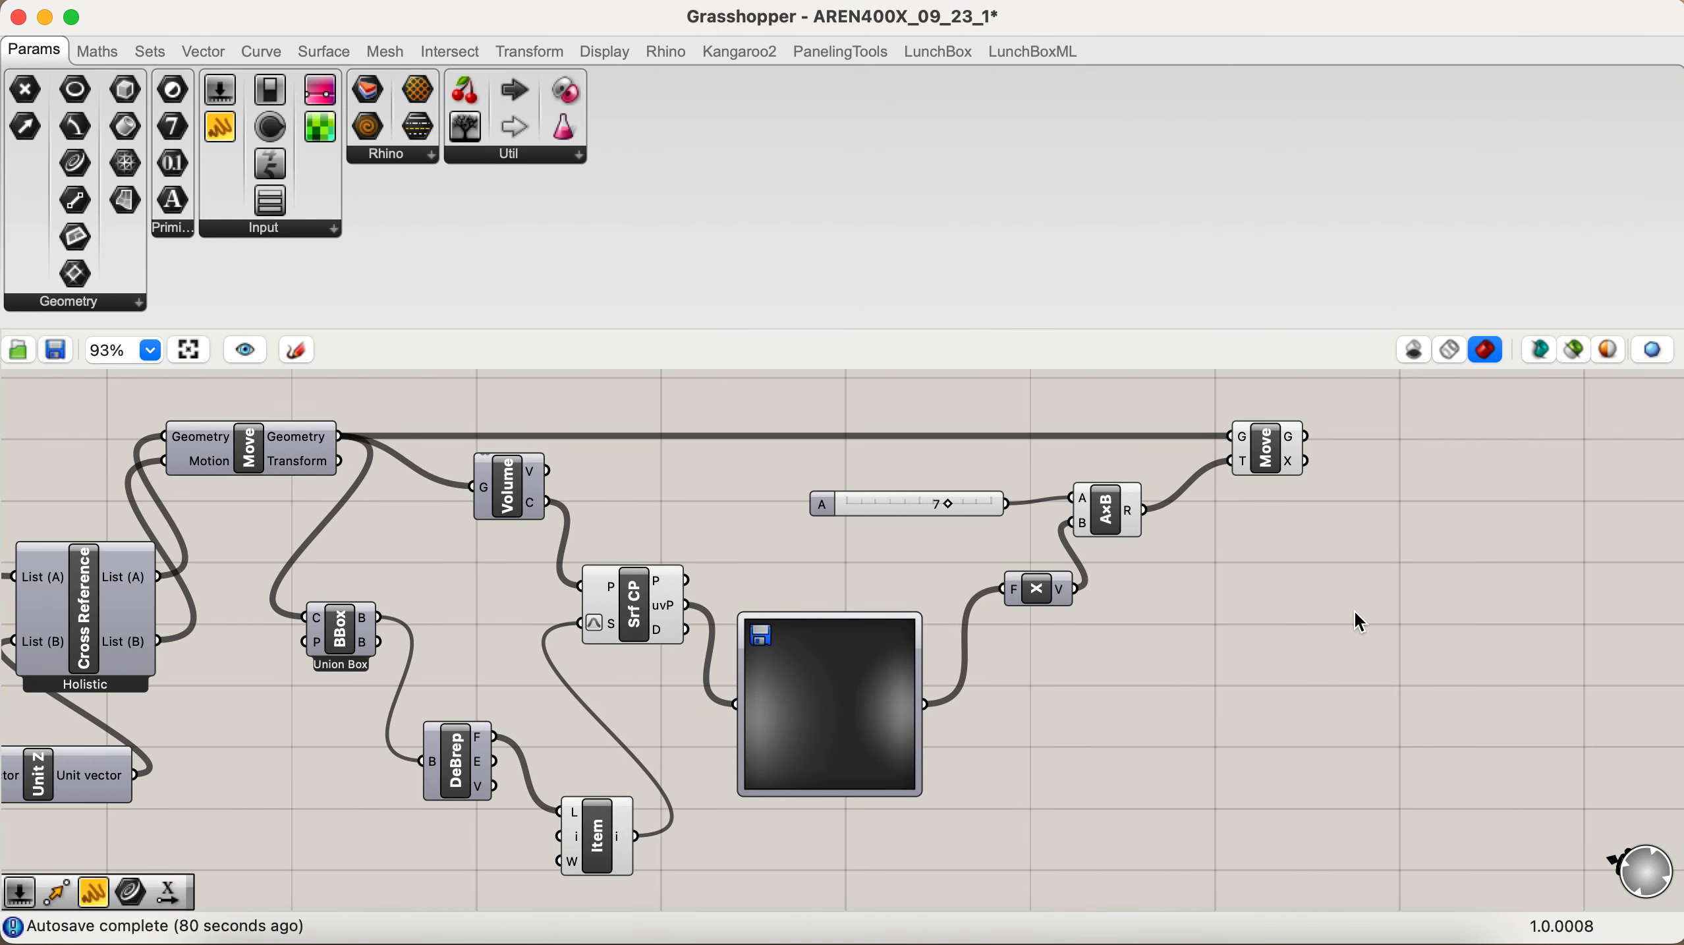
Step: Add a Rotate component beside the second Move and connect that Move's geometry output to its G input
scroll(1354, 609, right, 5)
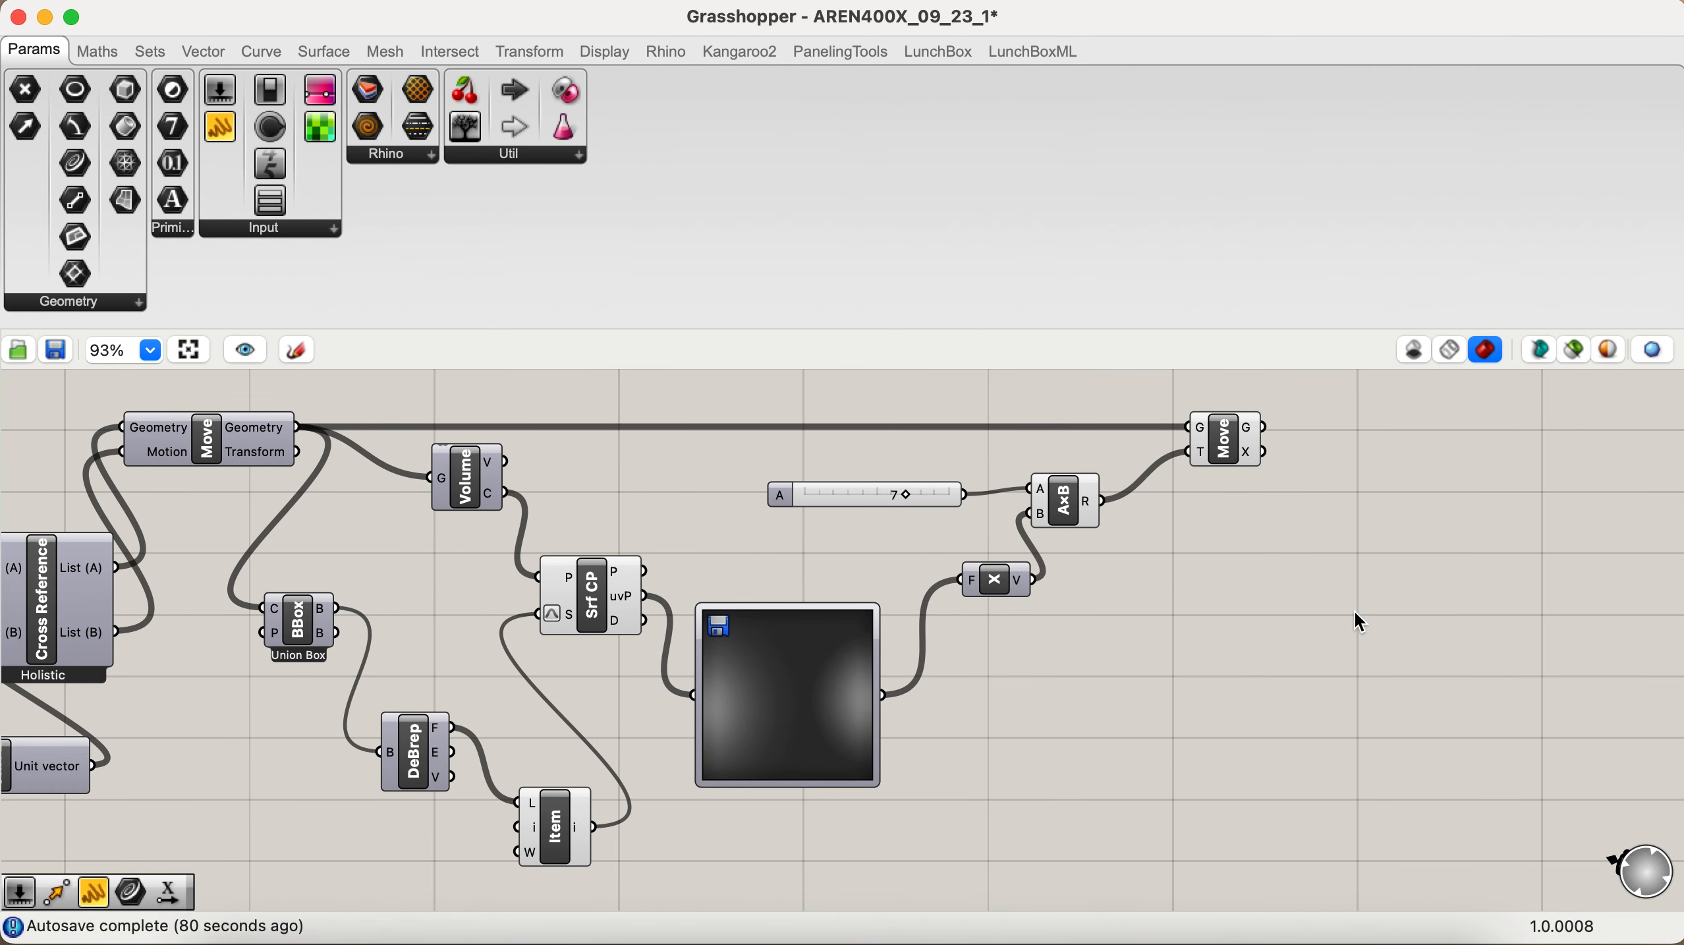
double_click(1389, 539)
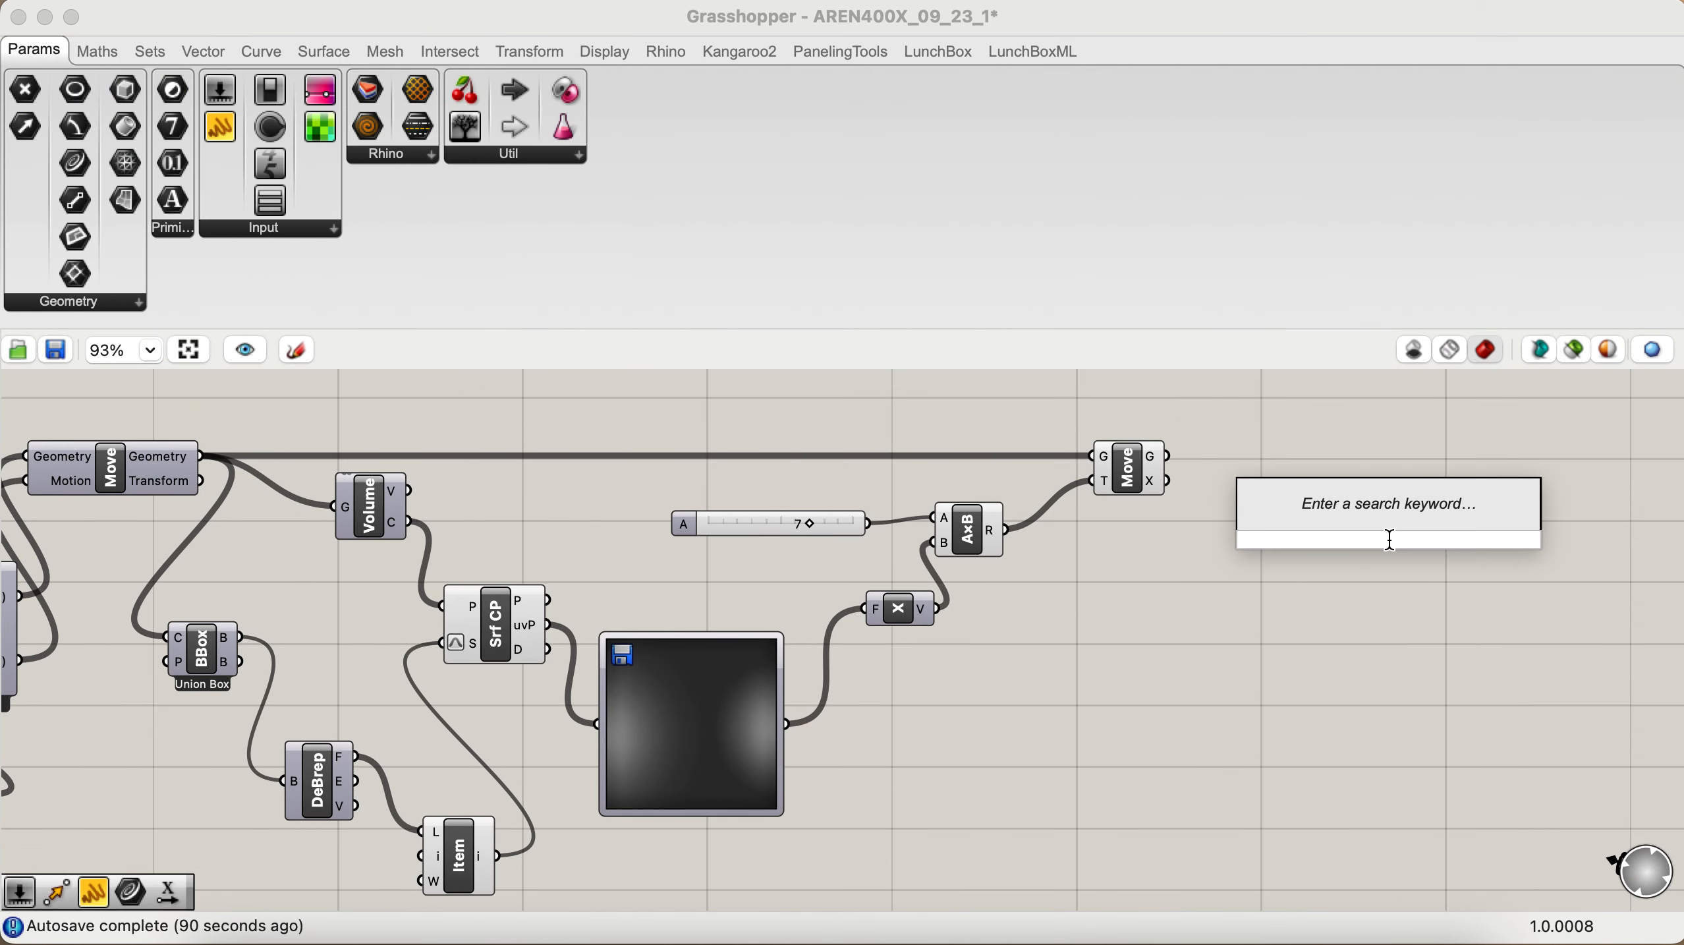
text(ro)
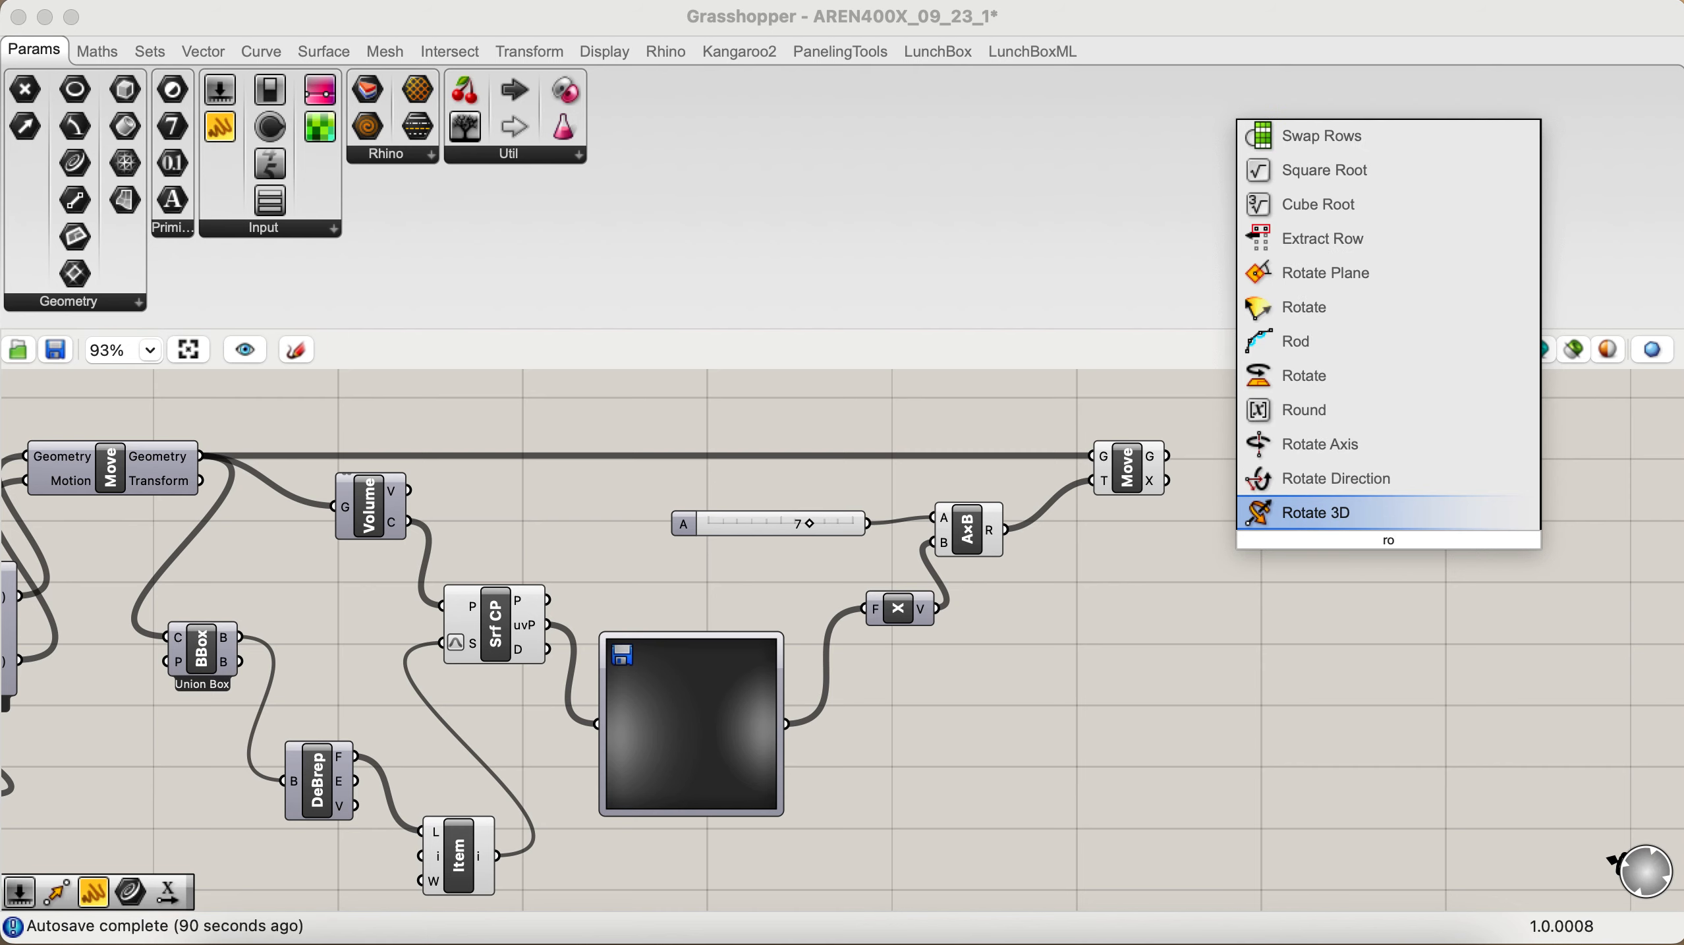
text(ta)
key(Up)
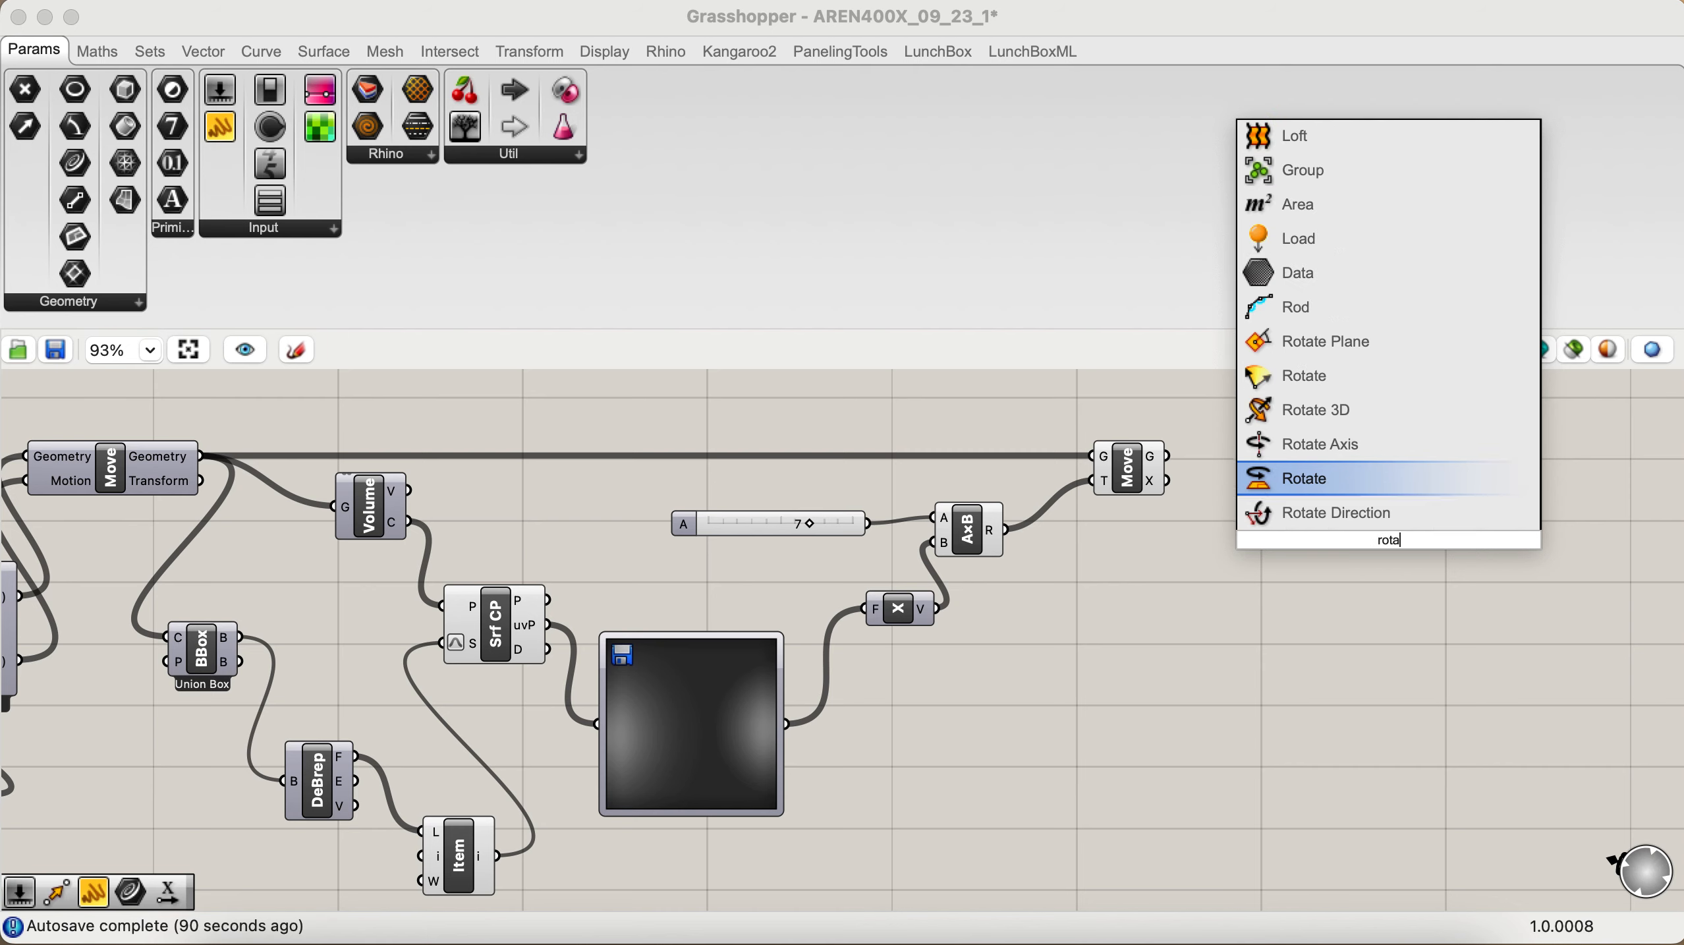
key(Return)
drag(1401, 526, 1290, 505)
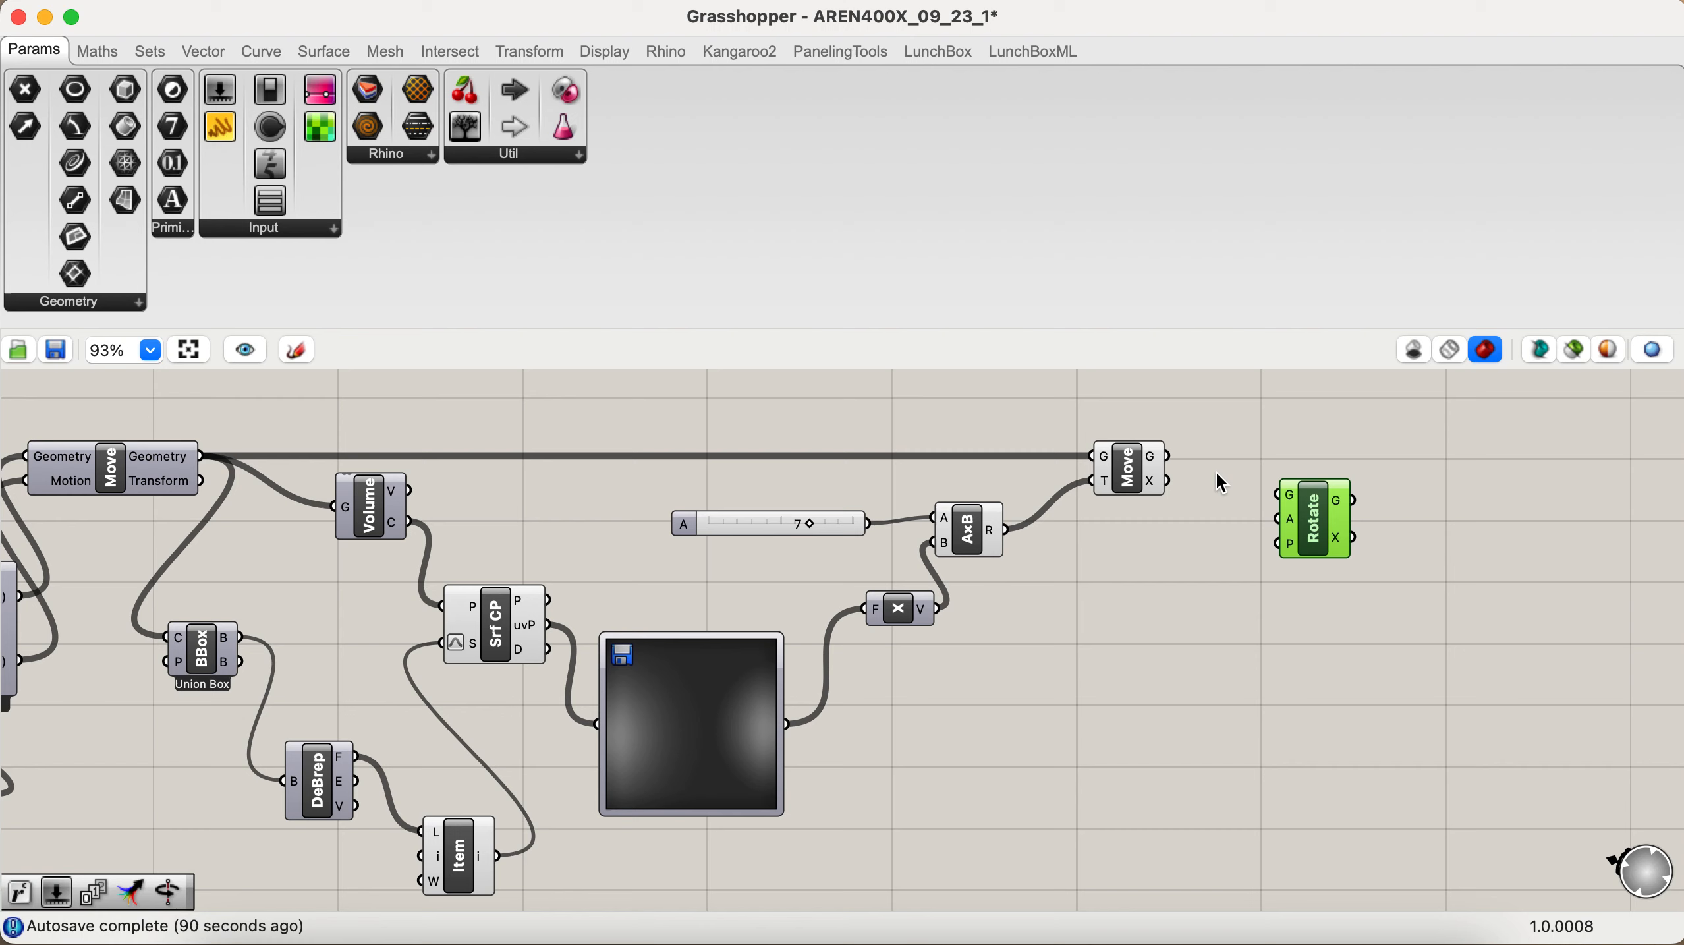
drag(1166, 458, 1280, 494)
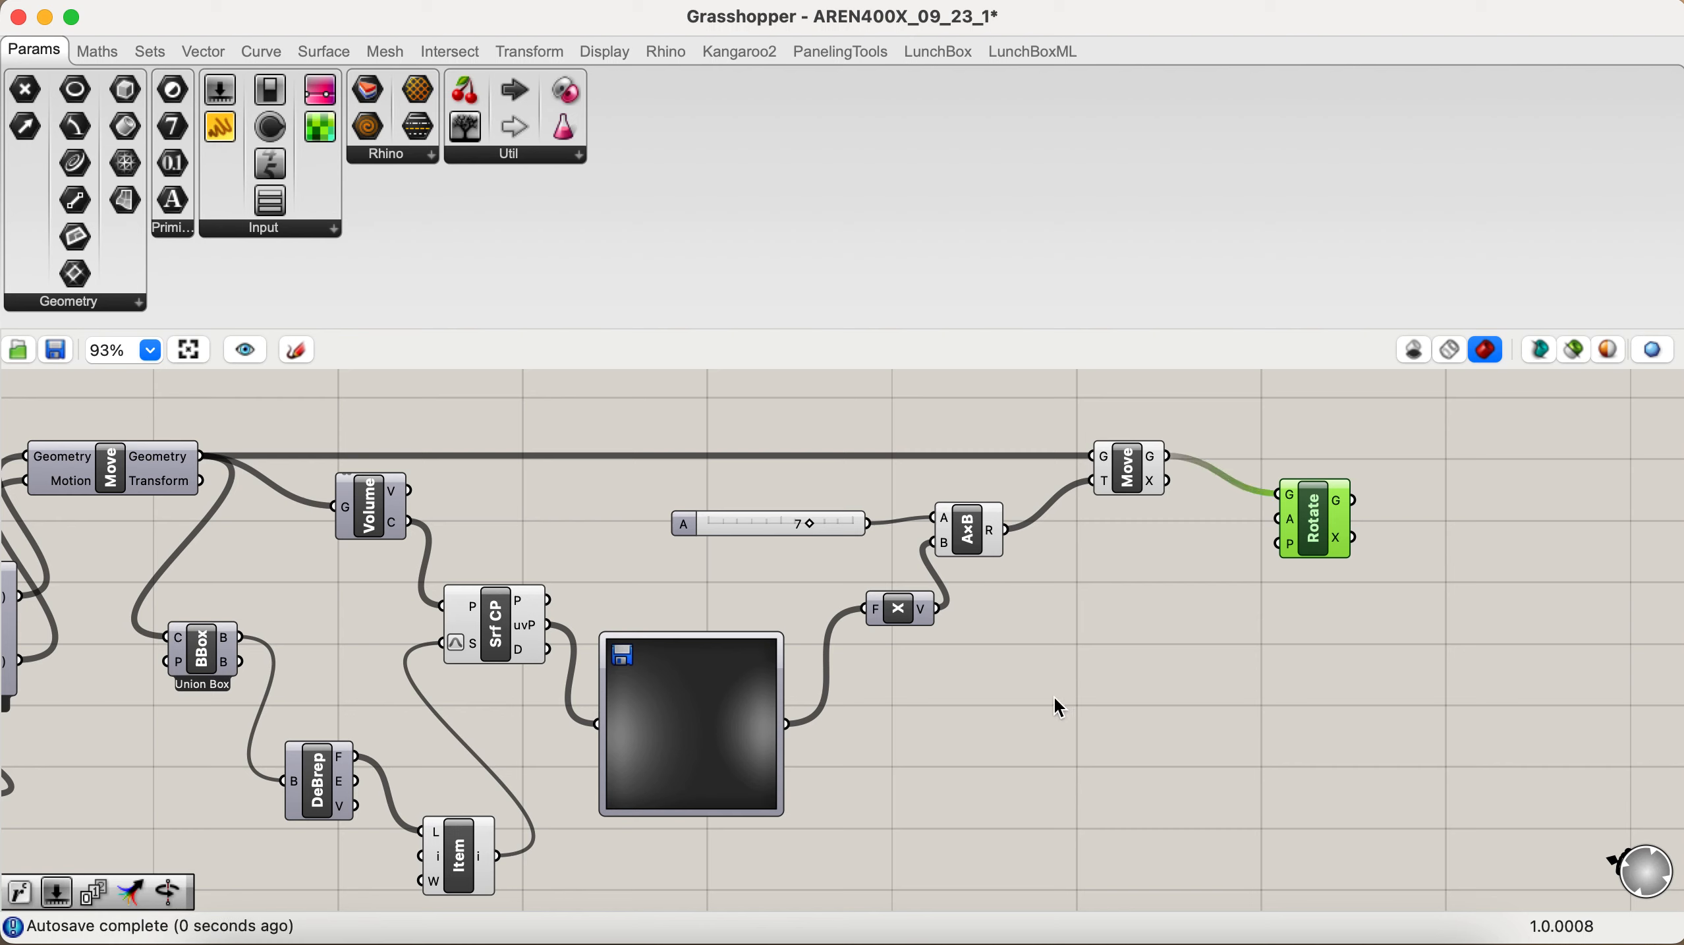
Step: Add a Multiplication component below the existing one and connect the image sampler's output to its A input
double_click(935, 780)
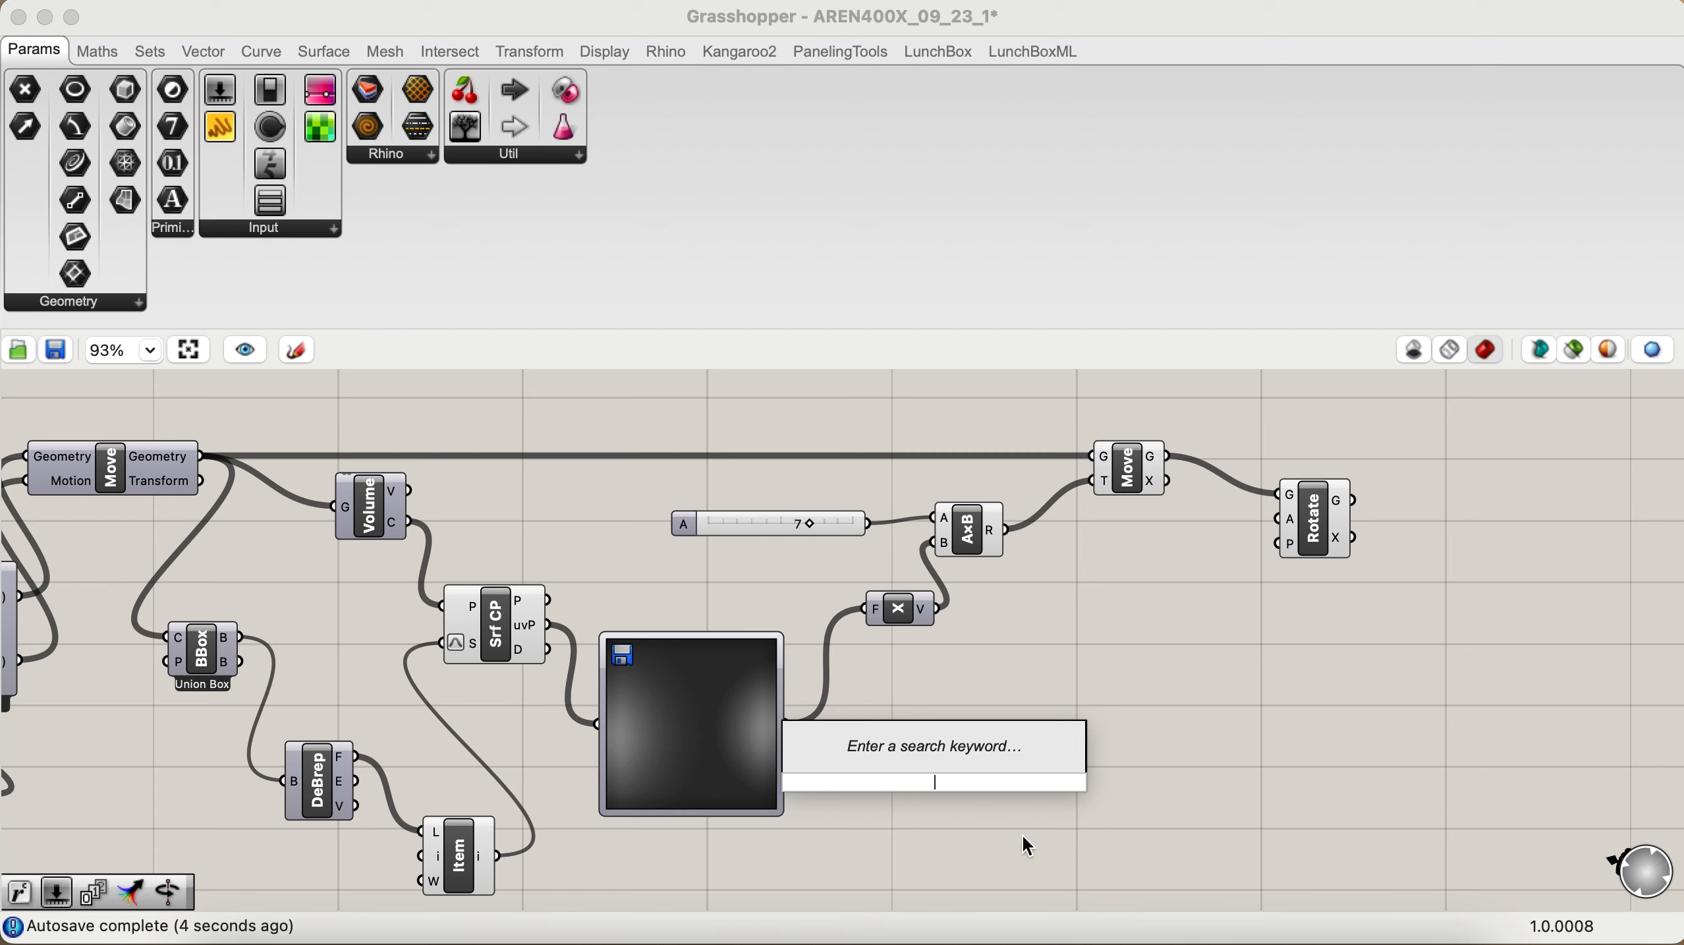
text(*)
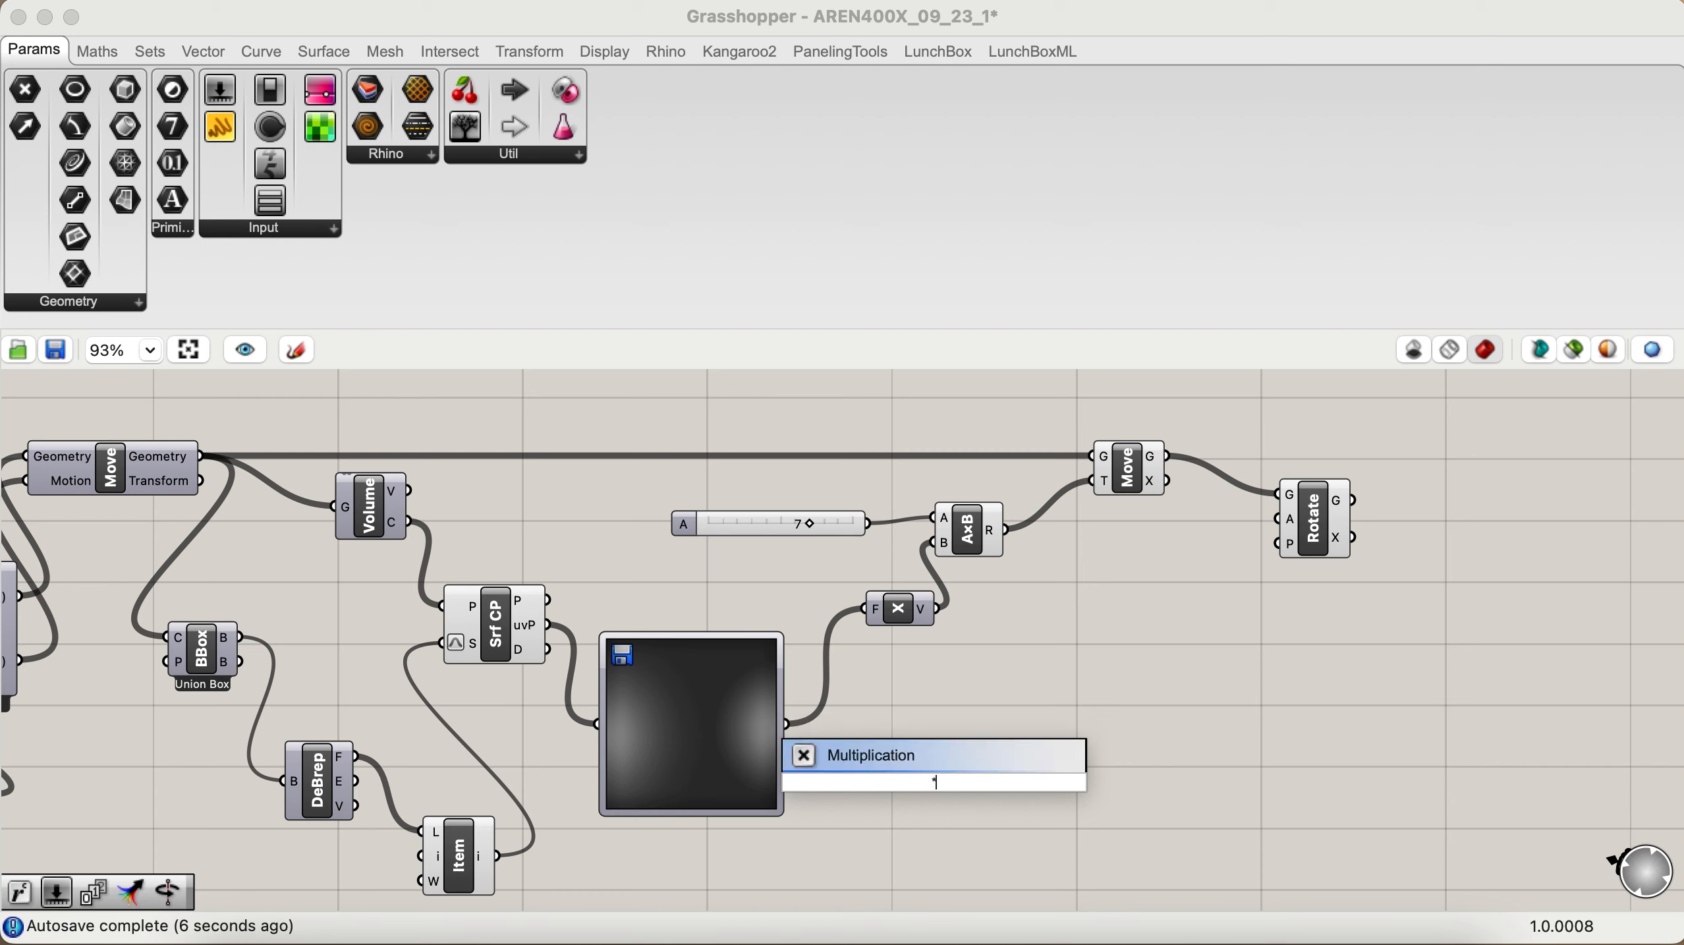
key(Return)
drag(947, 788, 968, 788)
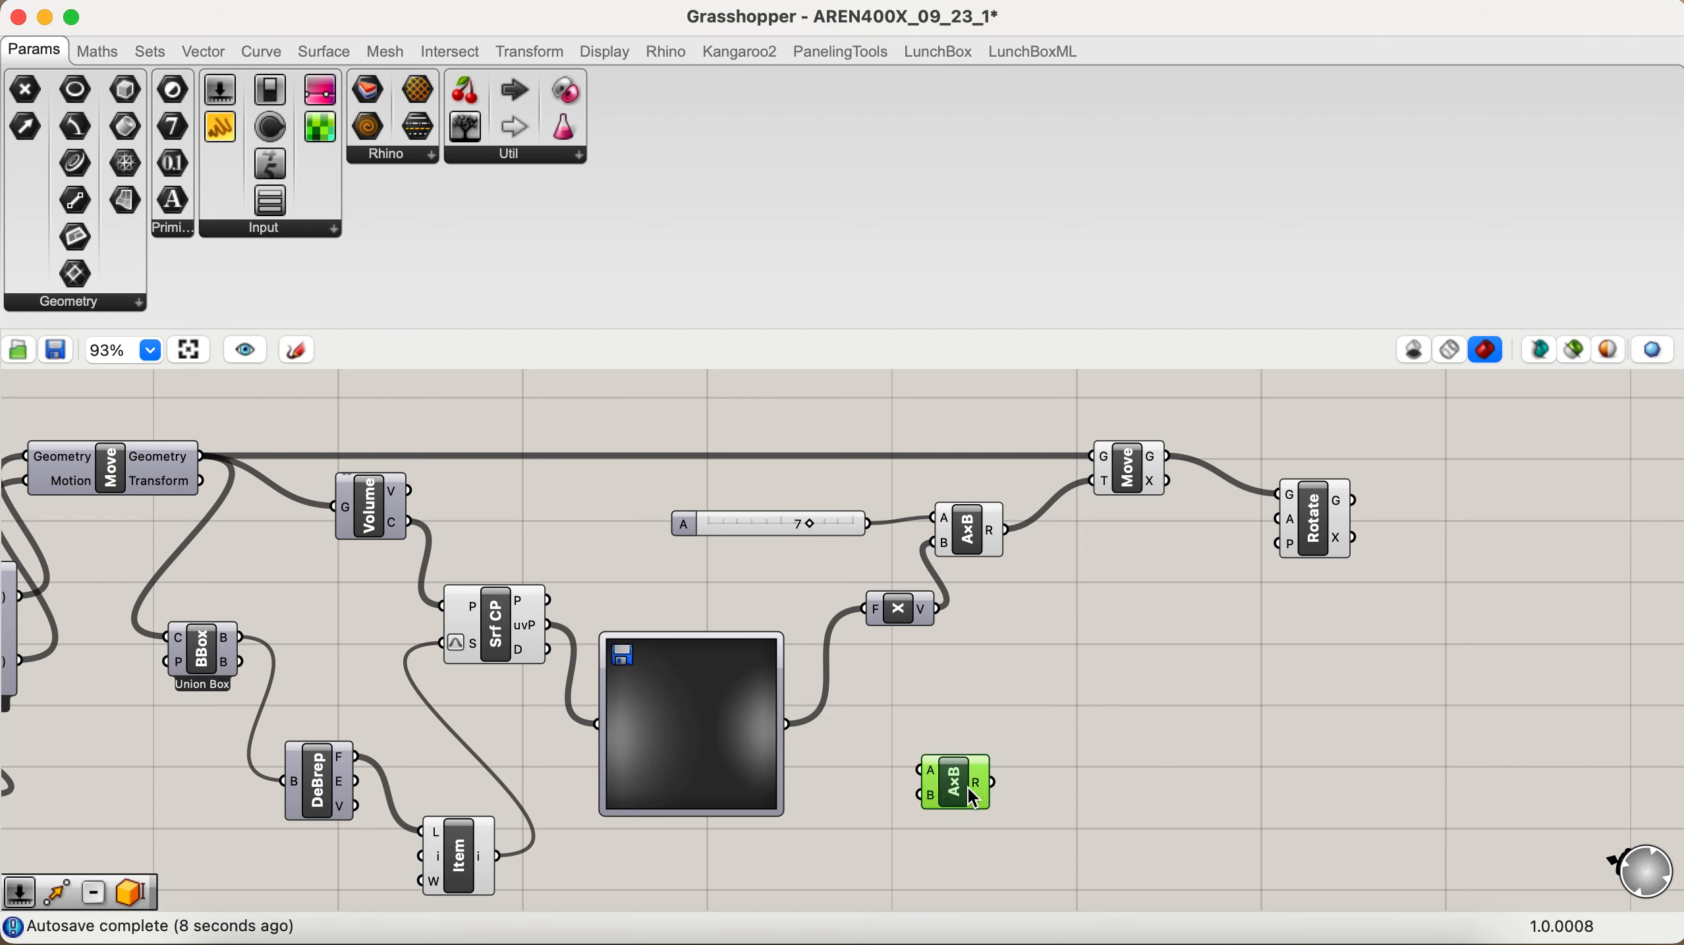
drag(851, 749, 940, 785)
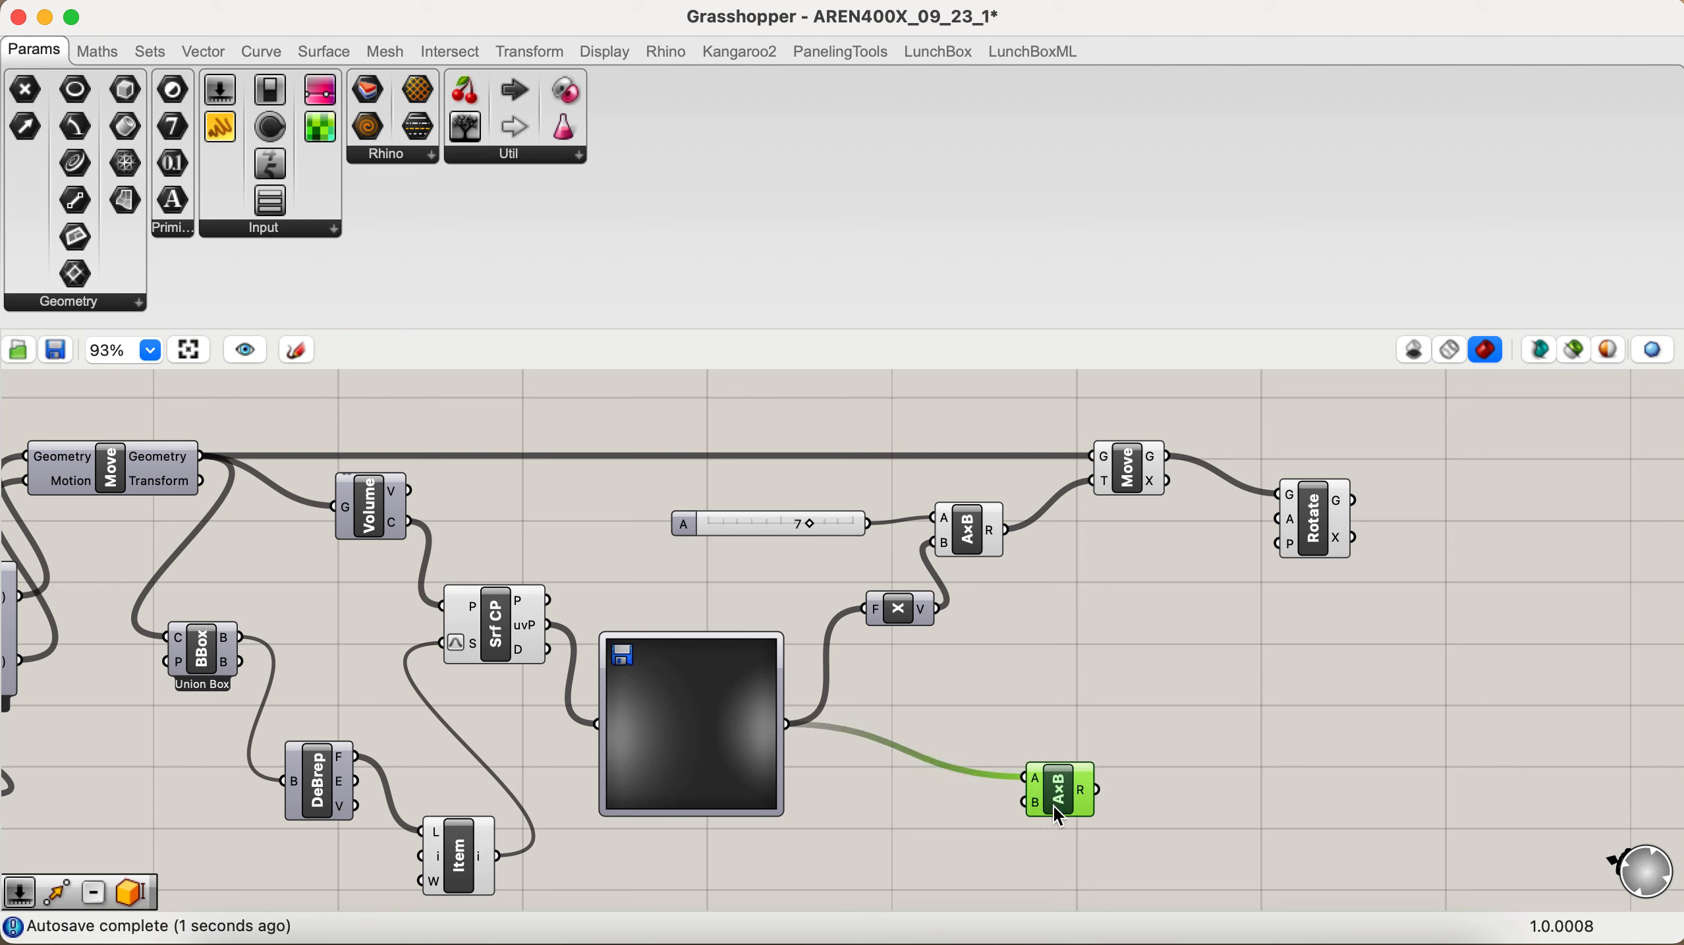
Step: Add a number slider for the new Multiplication's B input, connect it, and set its value to 24
double_click(882, 843)
text(22)
key(Return)
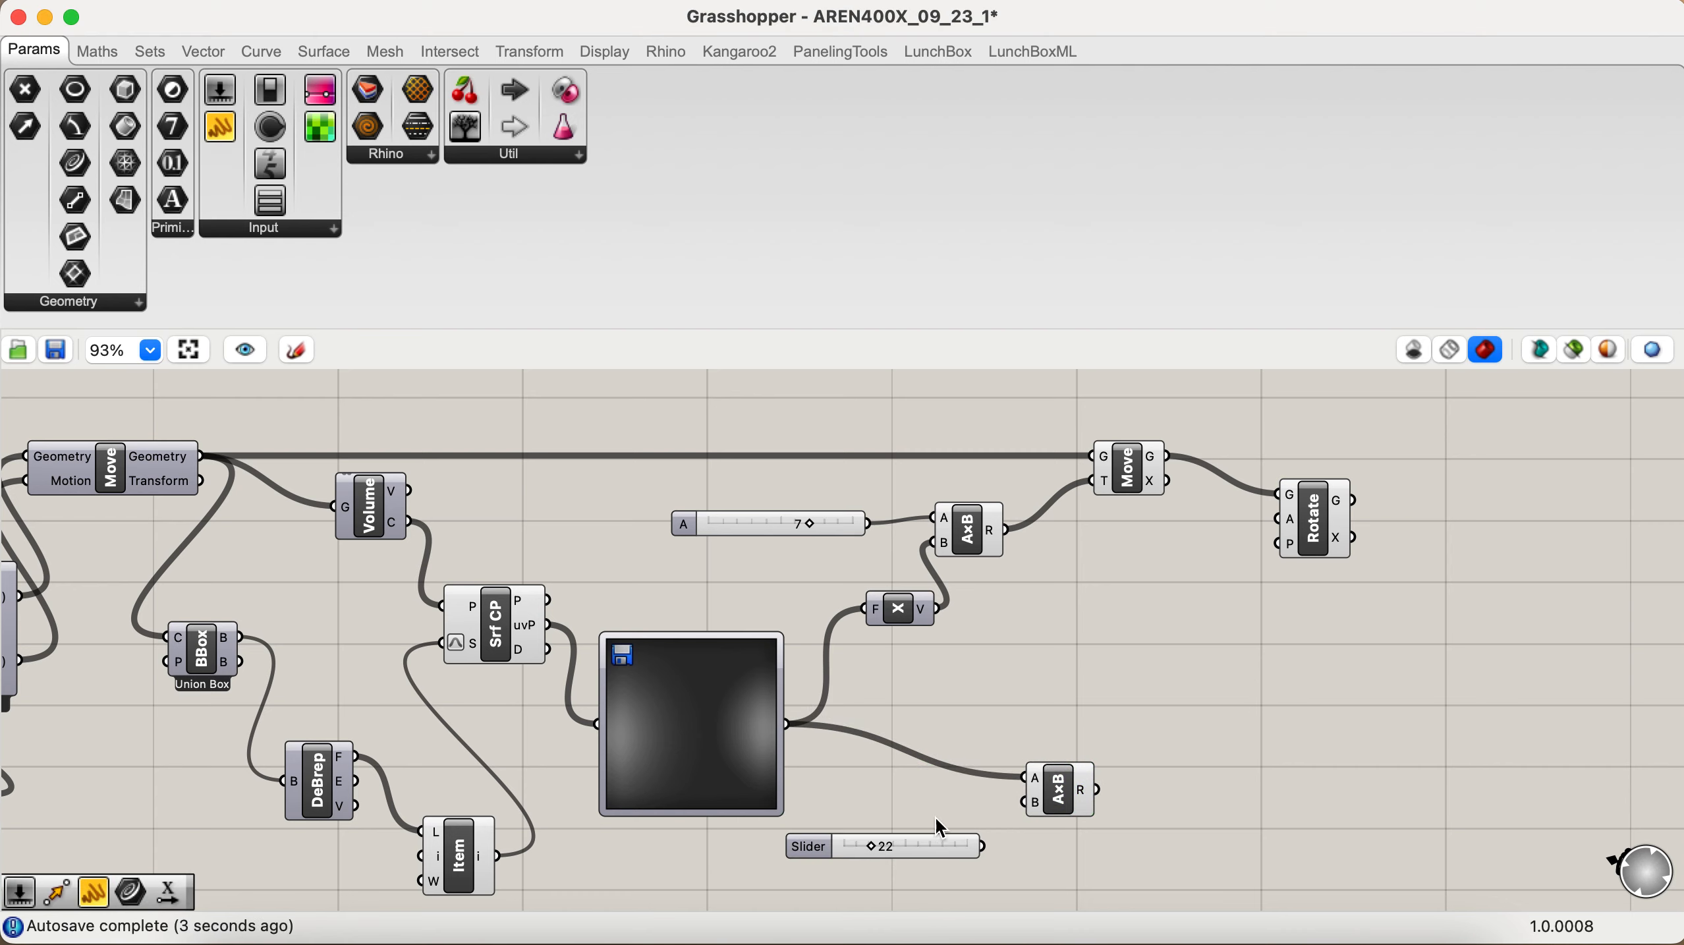
drag(984, 845, 1019, 807)
drag(859, 849, 866, 848)
double_click(871, 845)
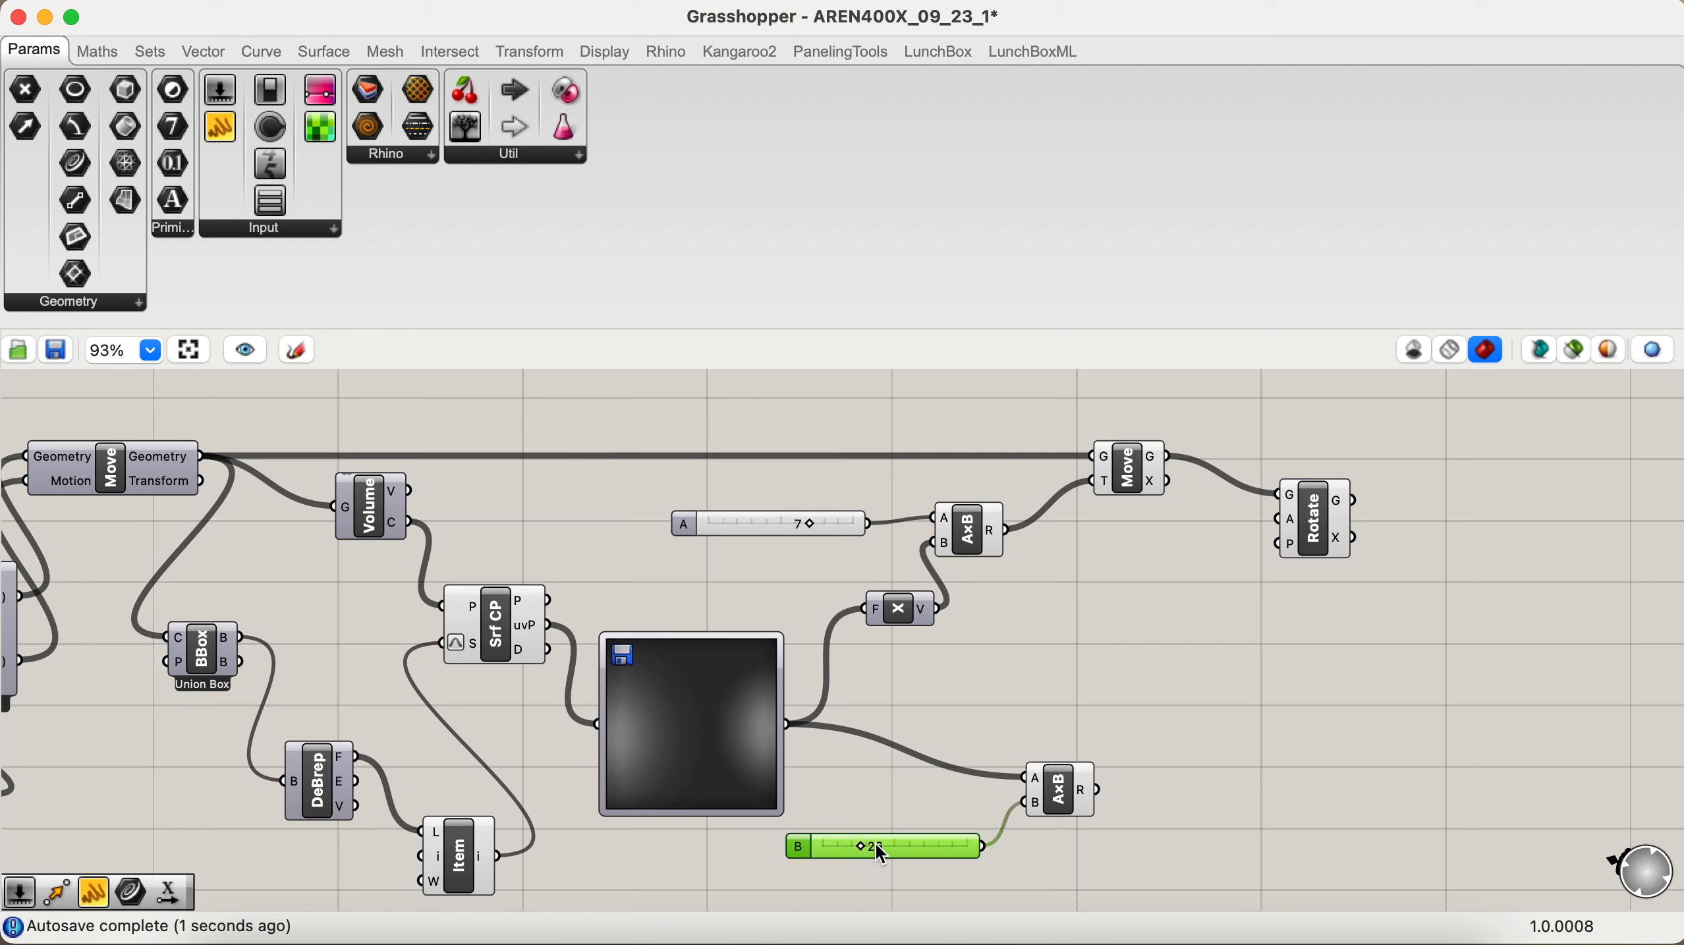
text(24)
key(Return)
Step: Add a Radians component, feed it the new Multiplication's result, and connect its output to the Rotate component's A input
double_click(1192, 676)
text(ra)
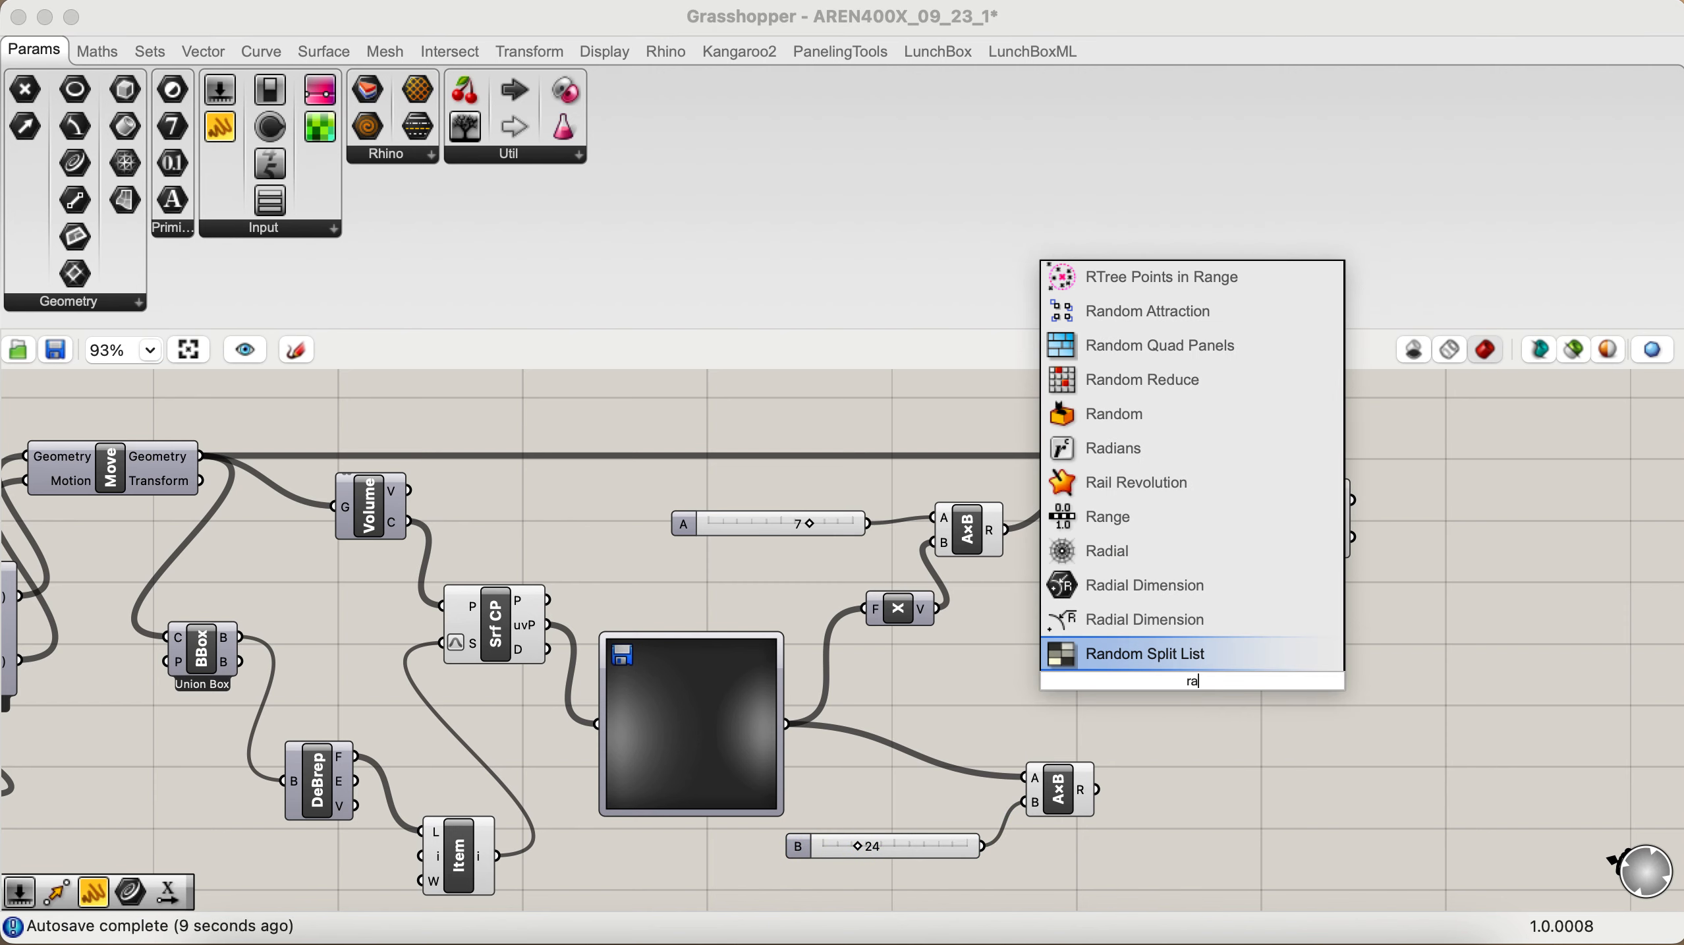
text(di)
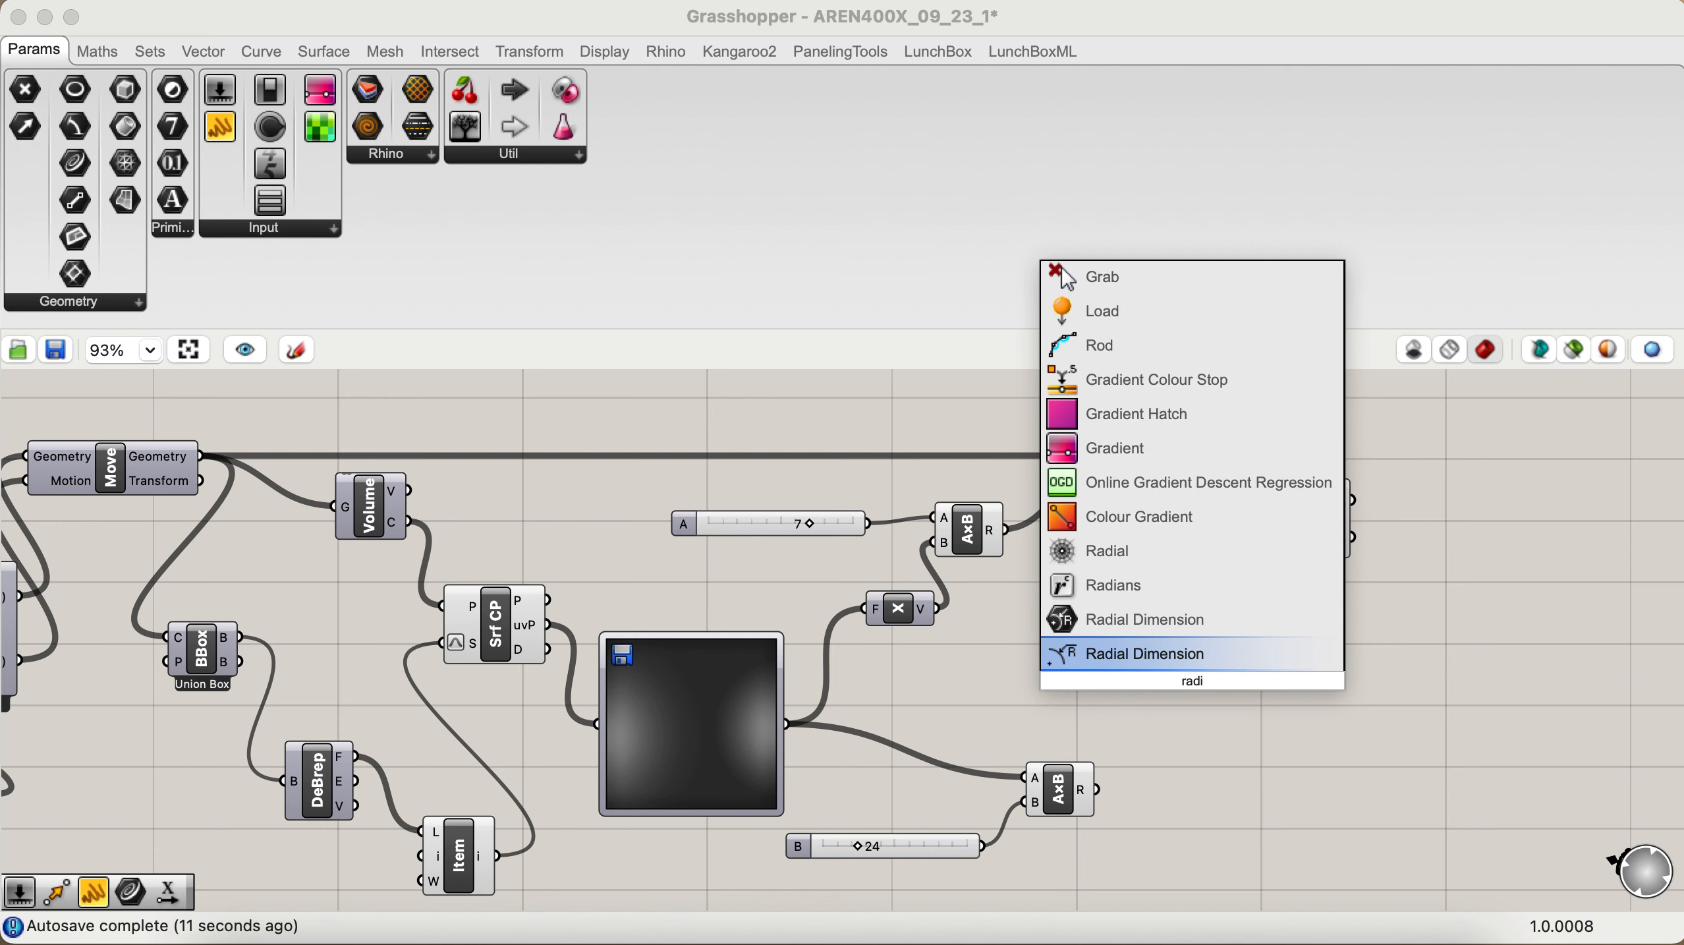
click(1152, 590)
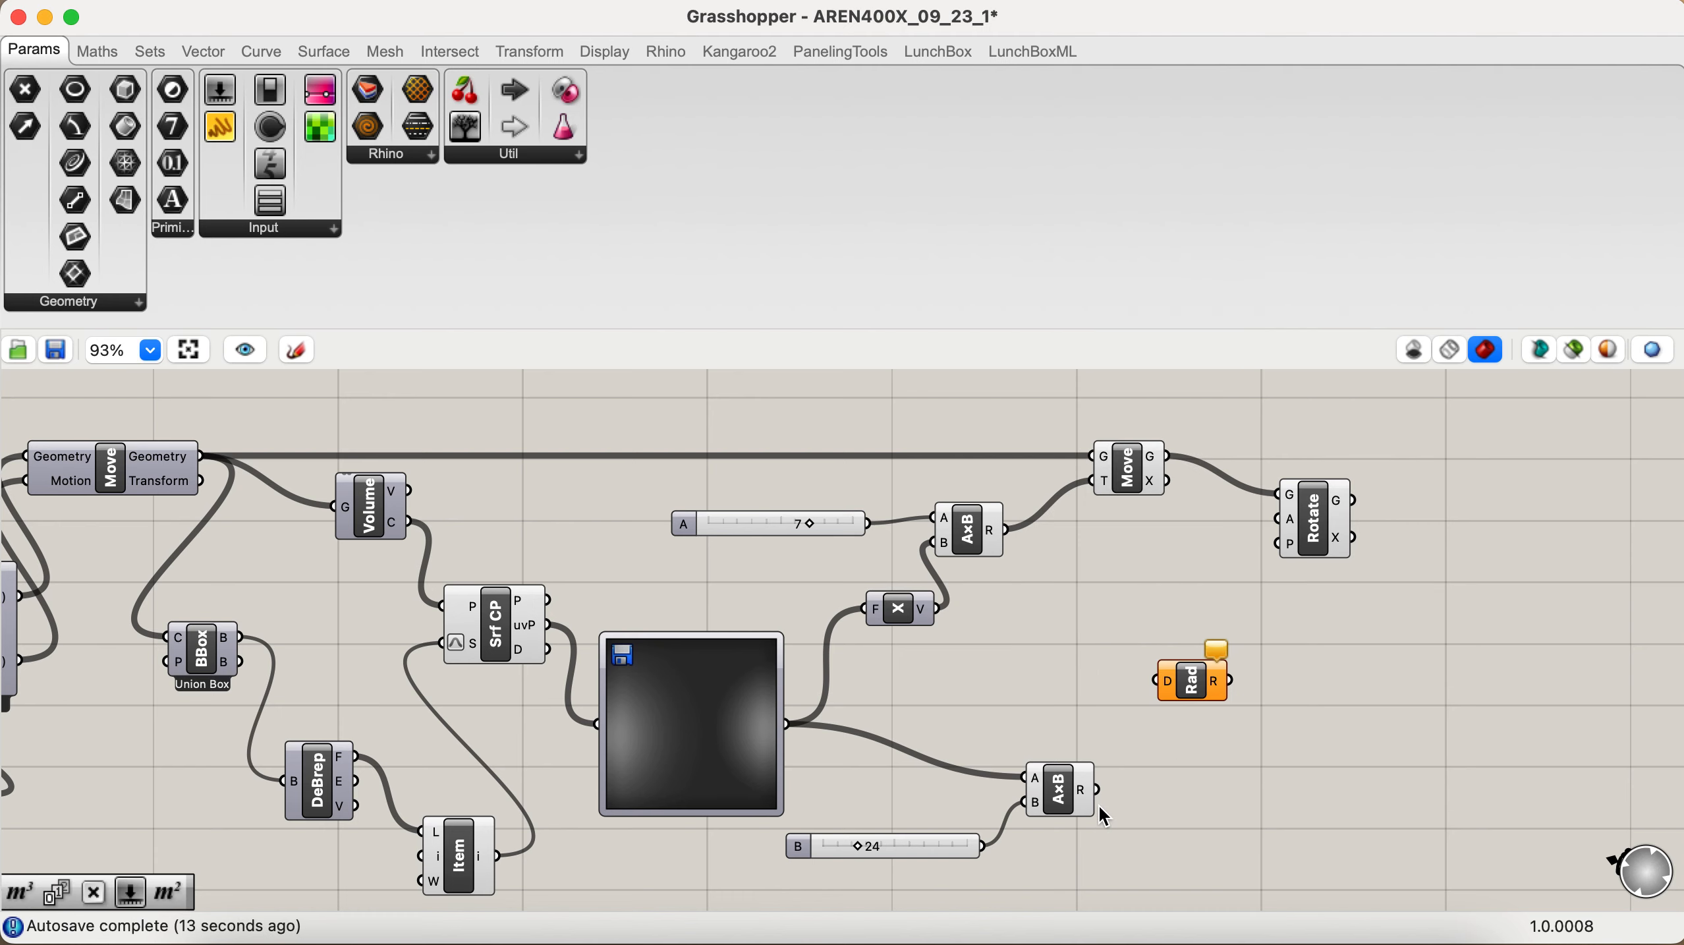
drag(1098, 790, 1157, 681)
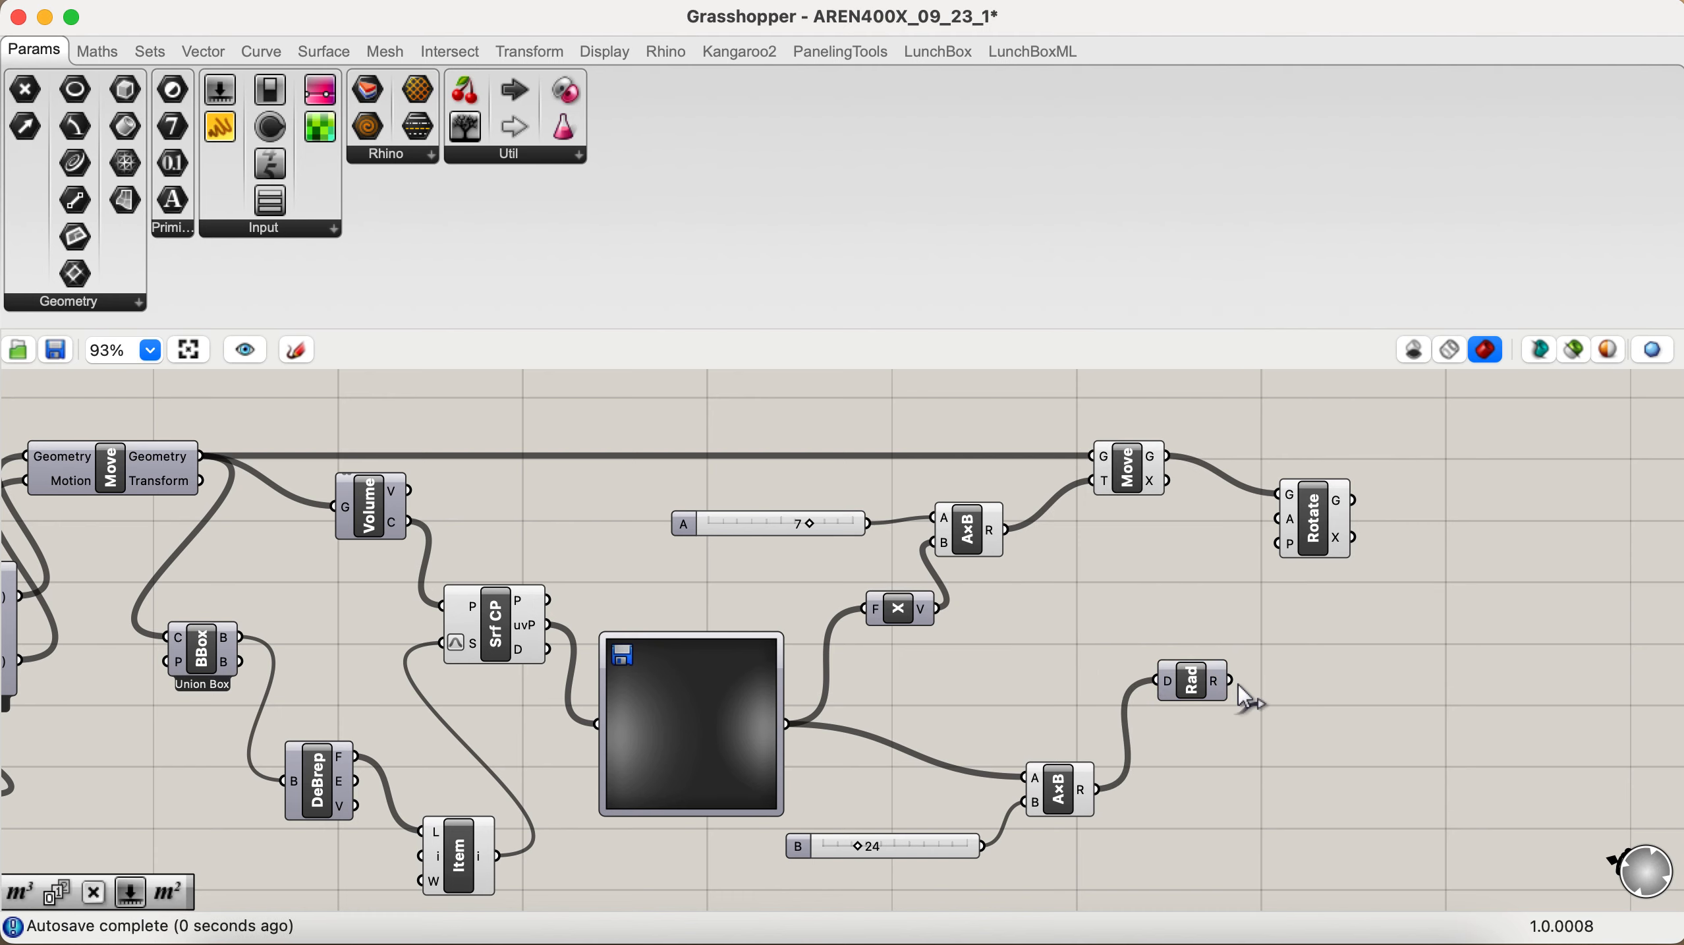
drag(1258, 658, 1278, 519)
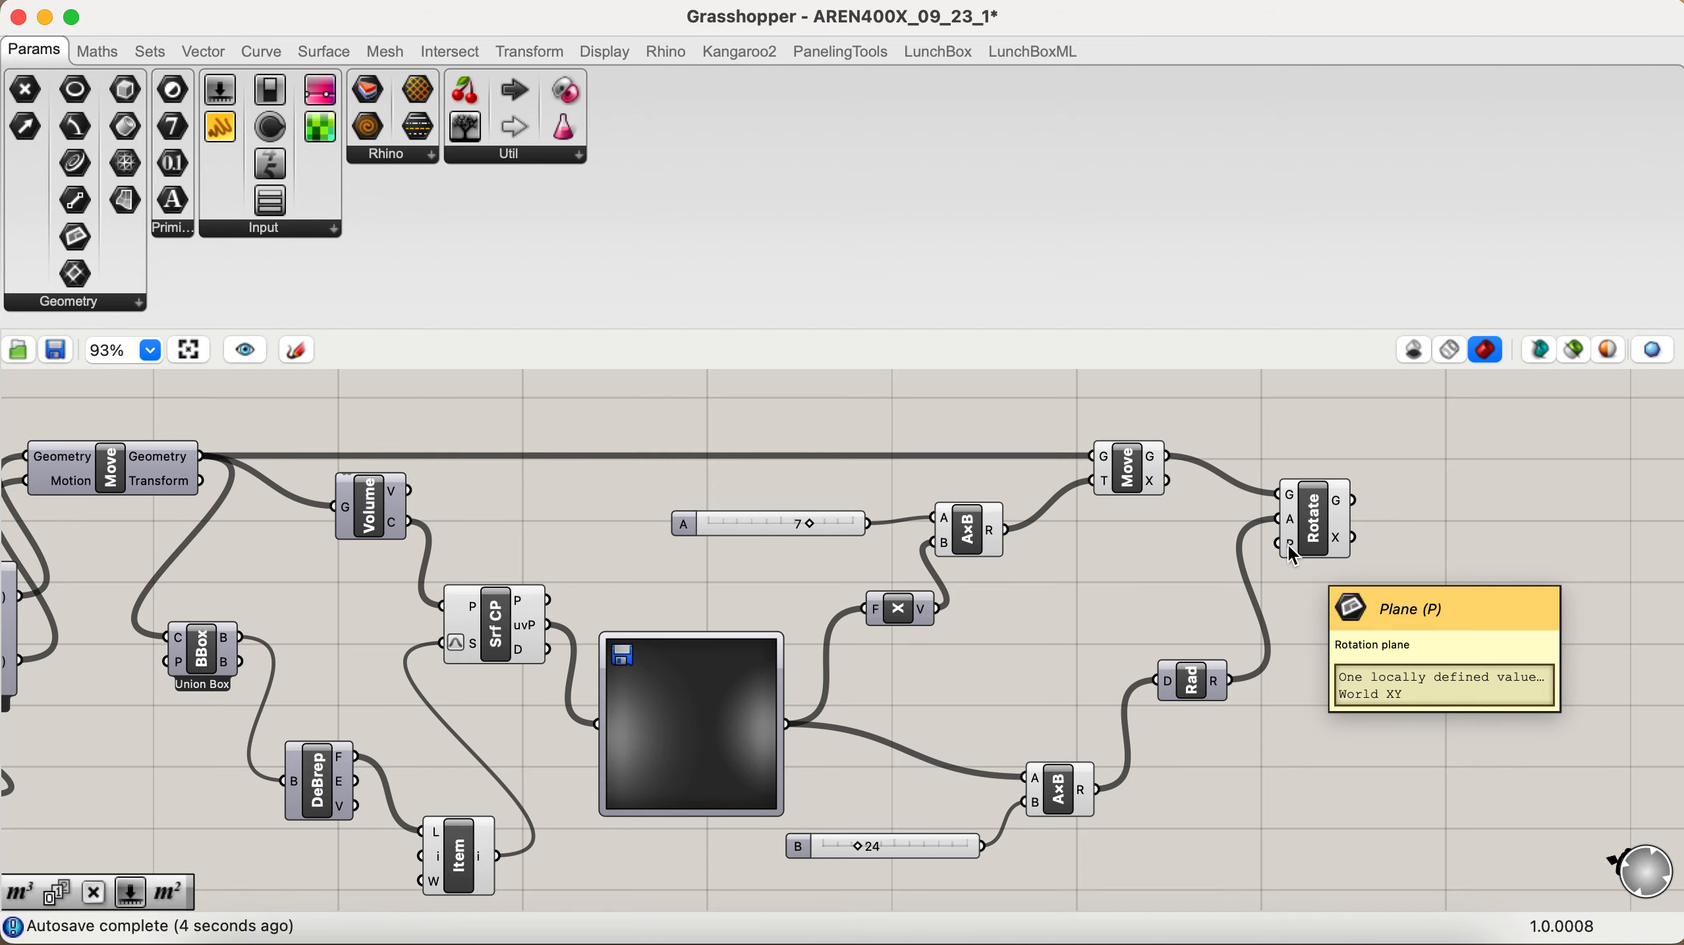
Step: Switch to Rhino and inspect the rotated bricks from several sides in the Perspective viewport
key(ctrl+Right)
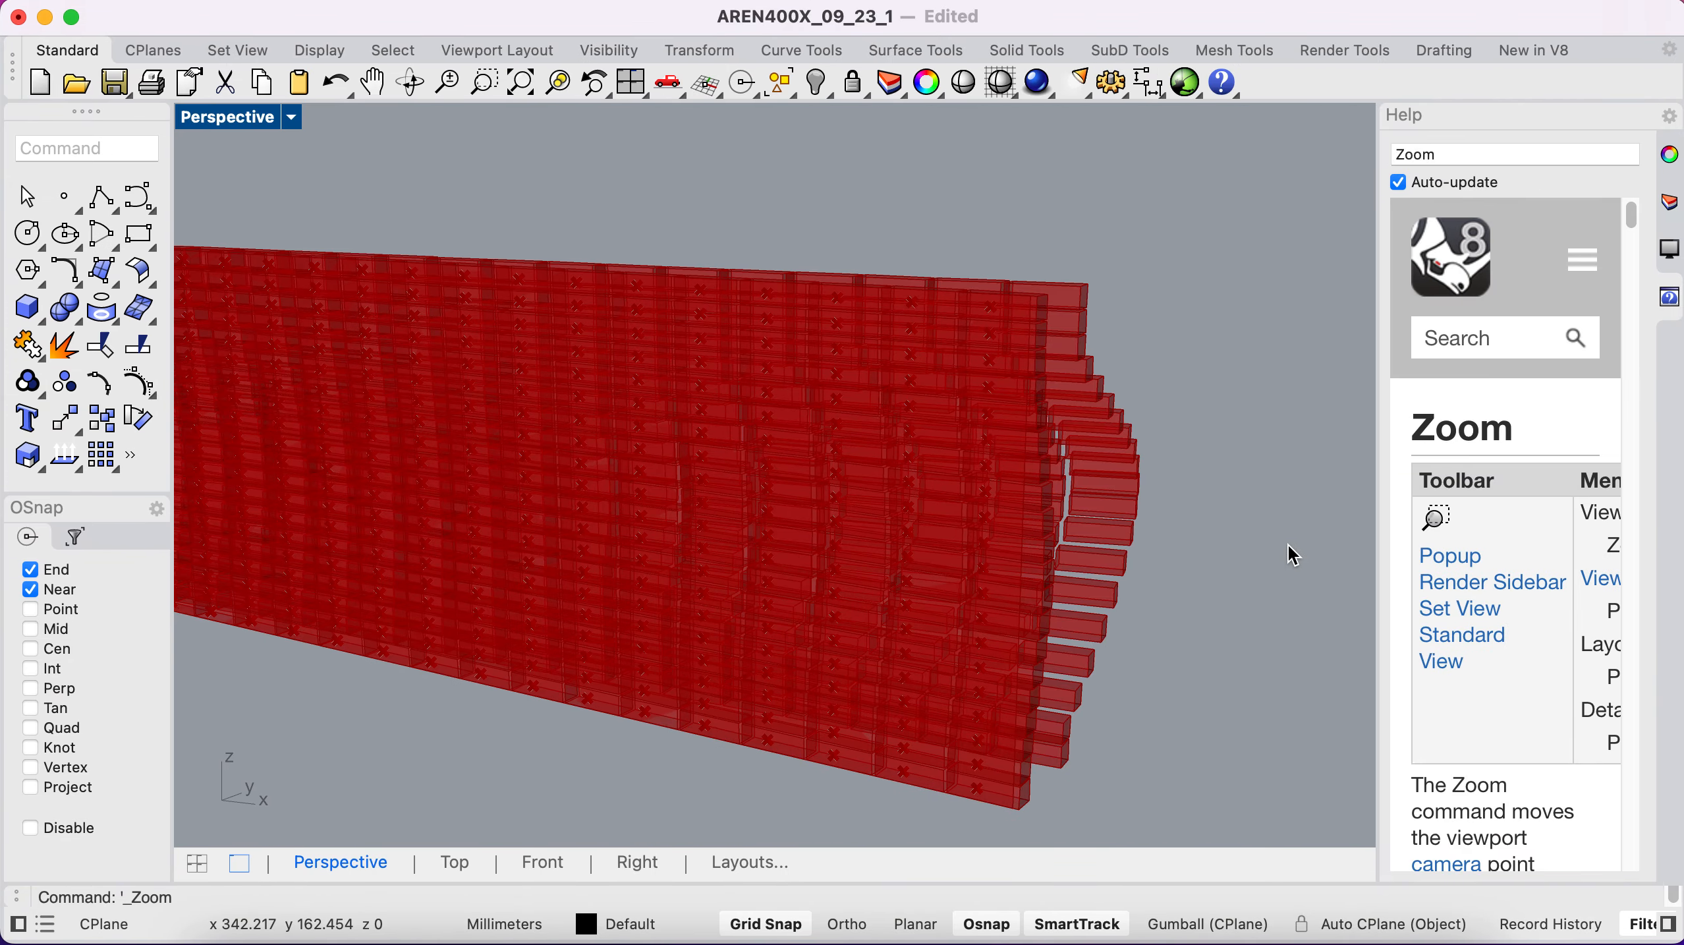
scroll(1288, 543, right, 10)
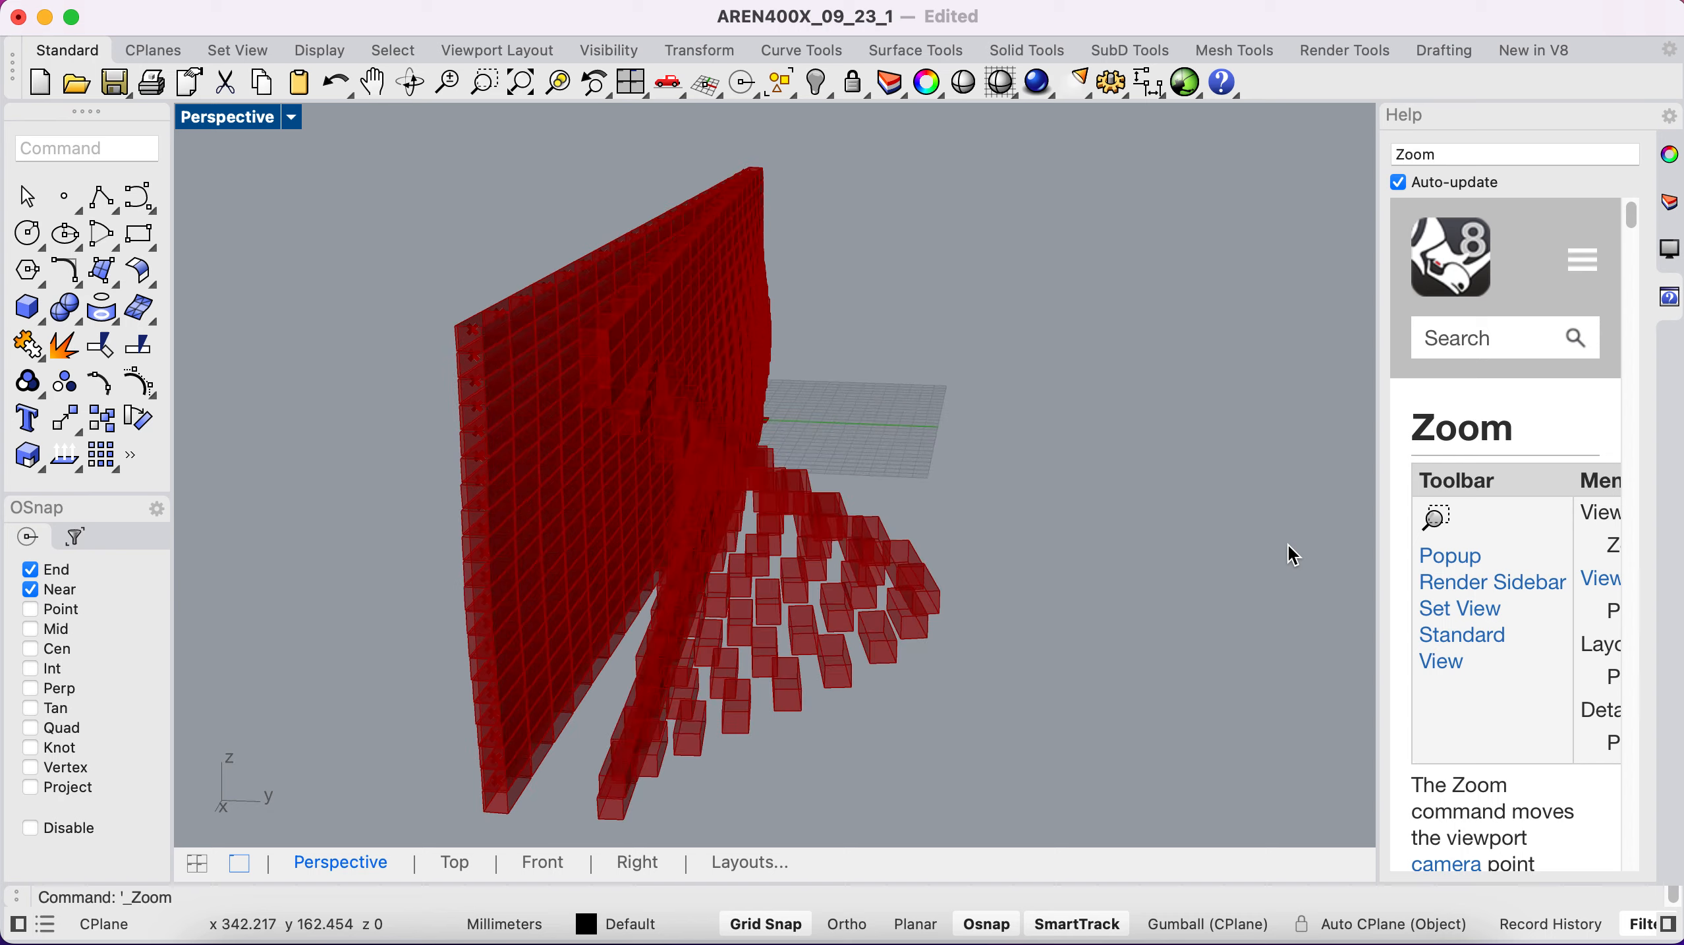
scroll(1289, 543, right, 10)
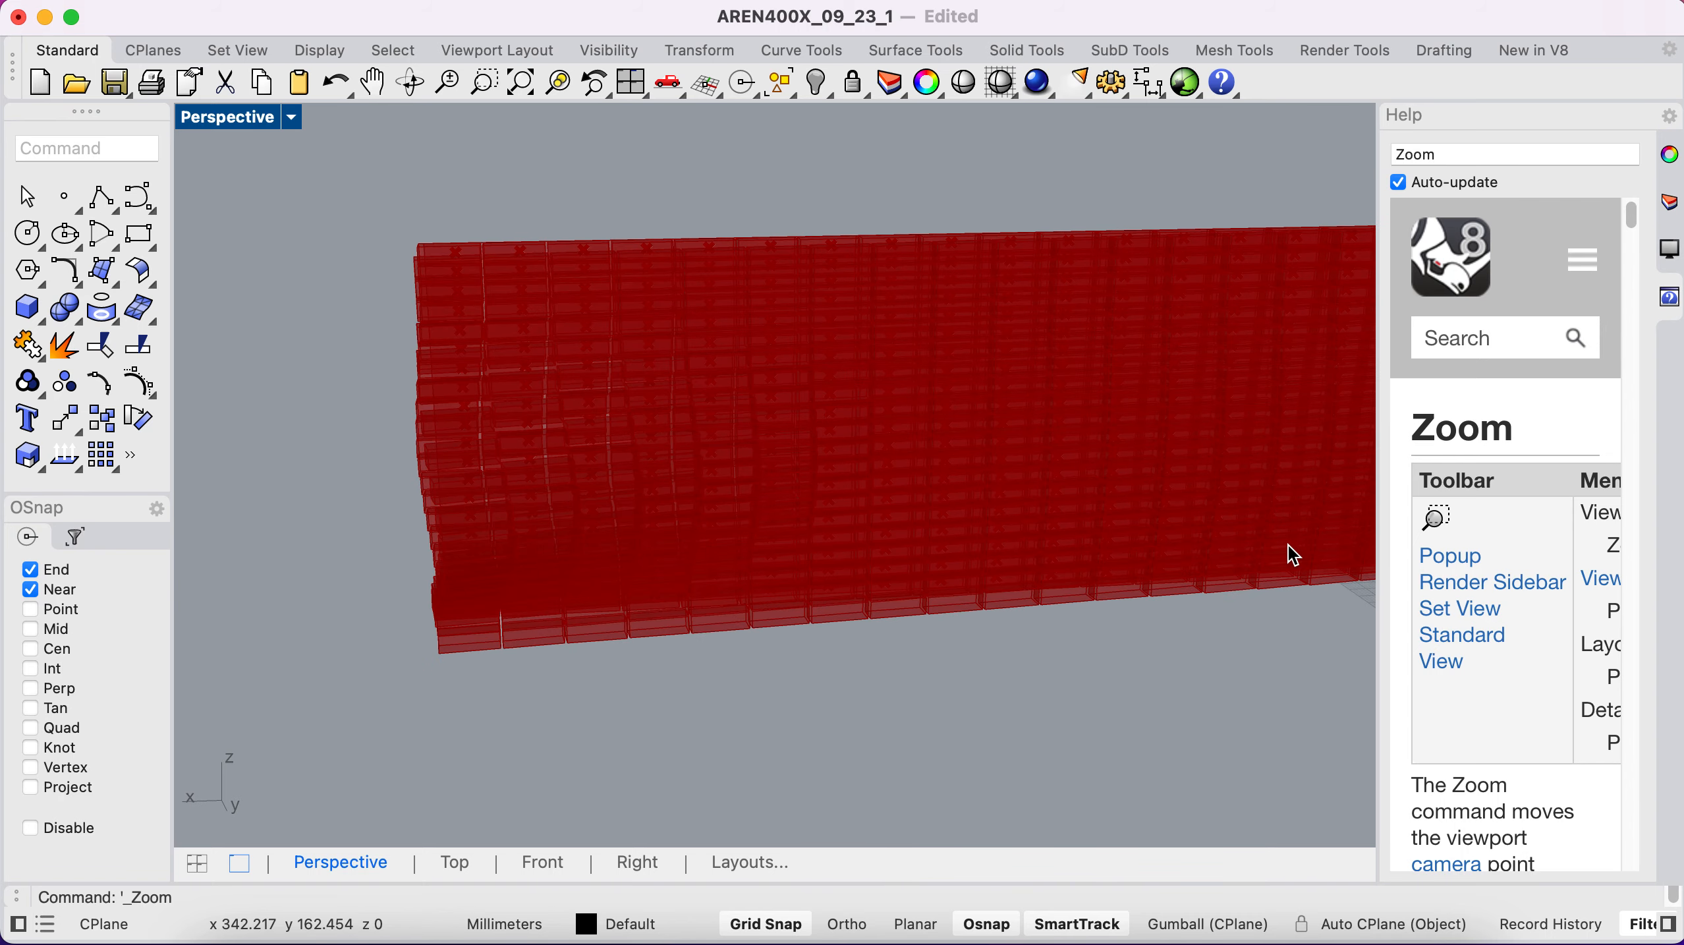
scroll(1288, 544, right, 10)
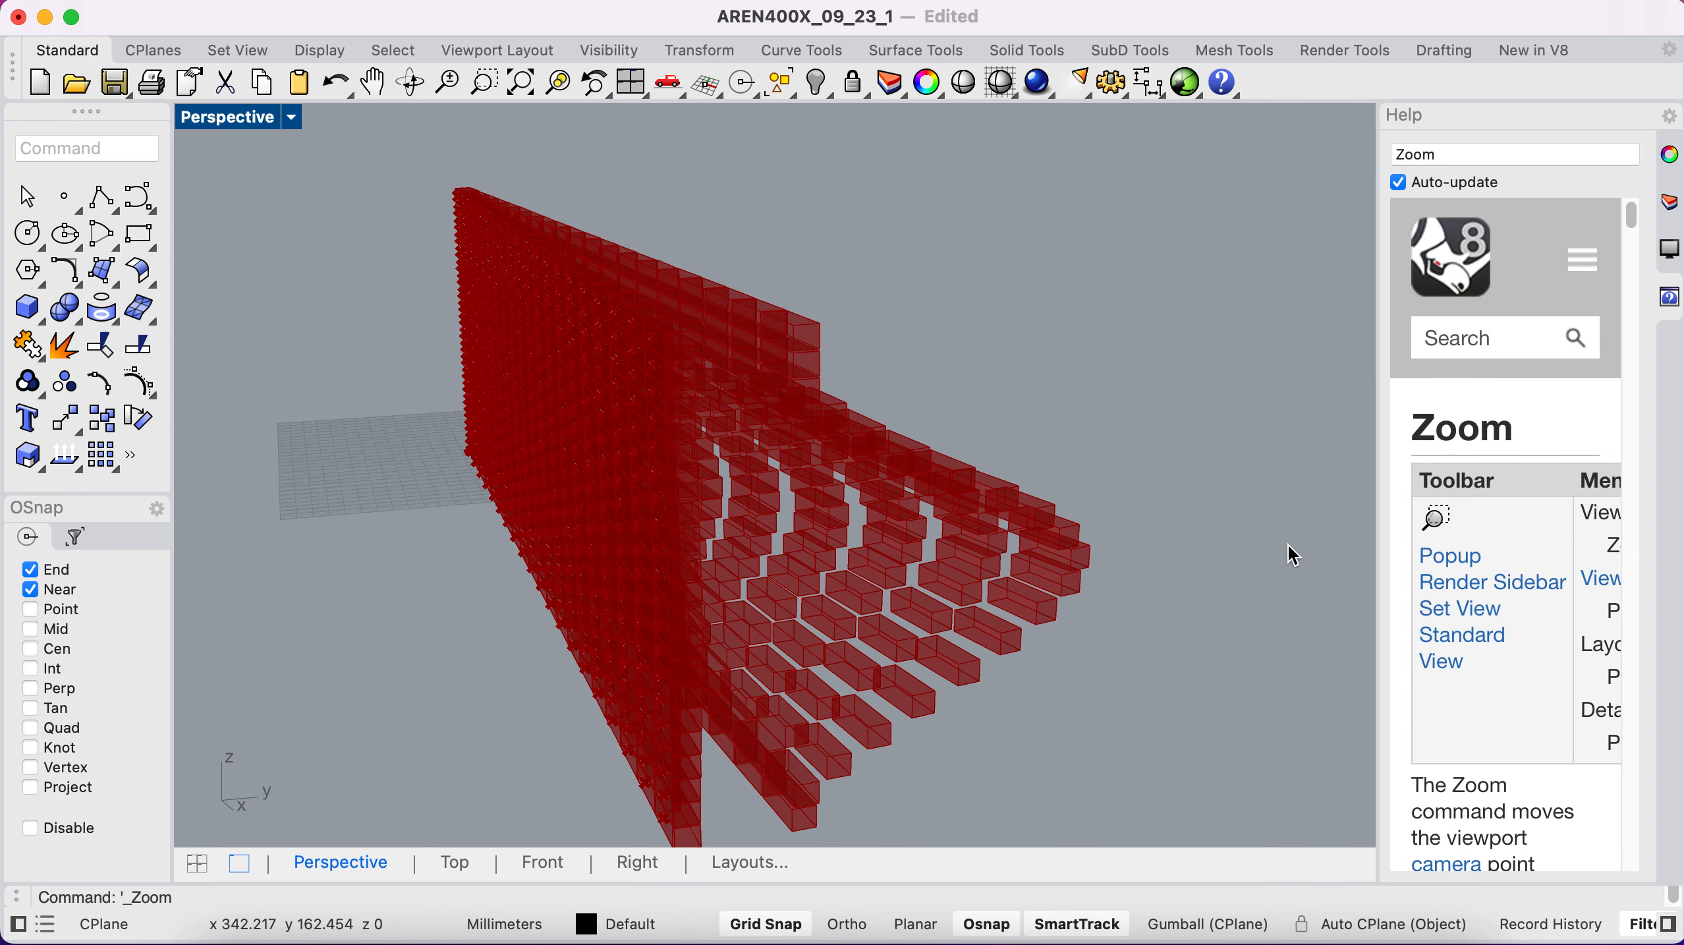
scroll(1288, 543, right, 3)
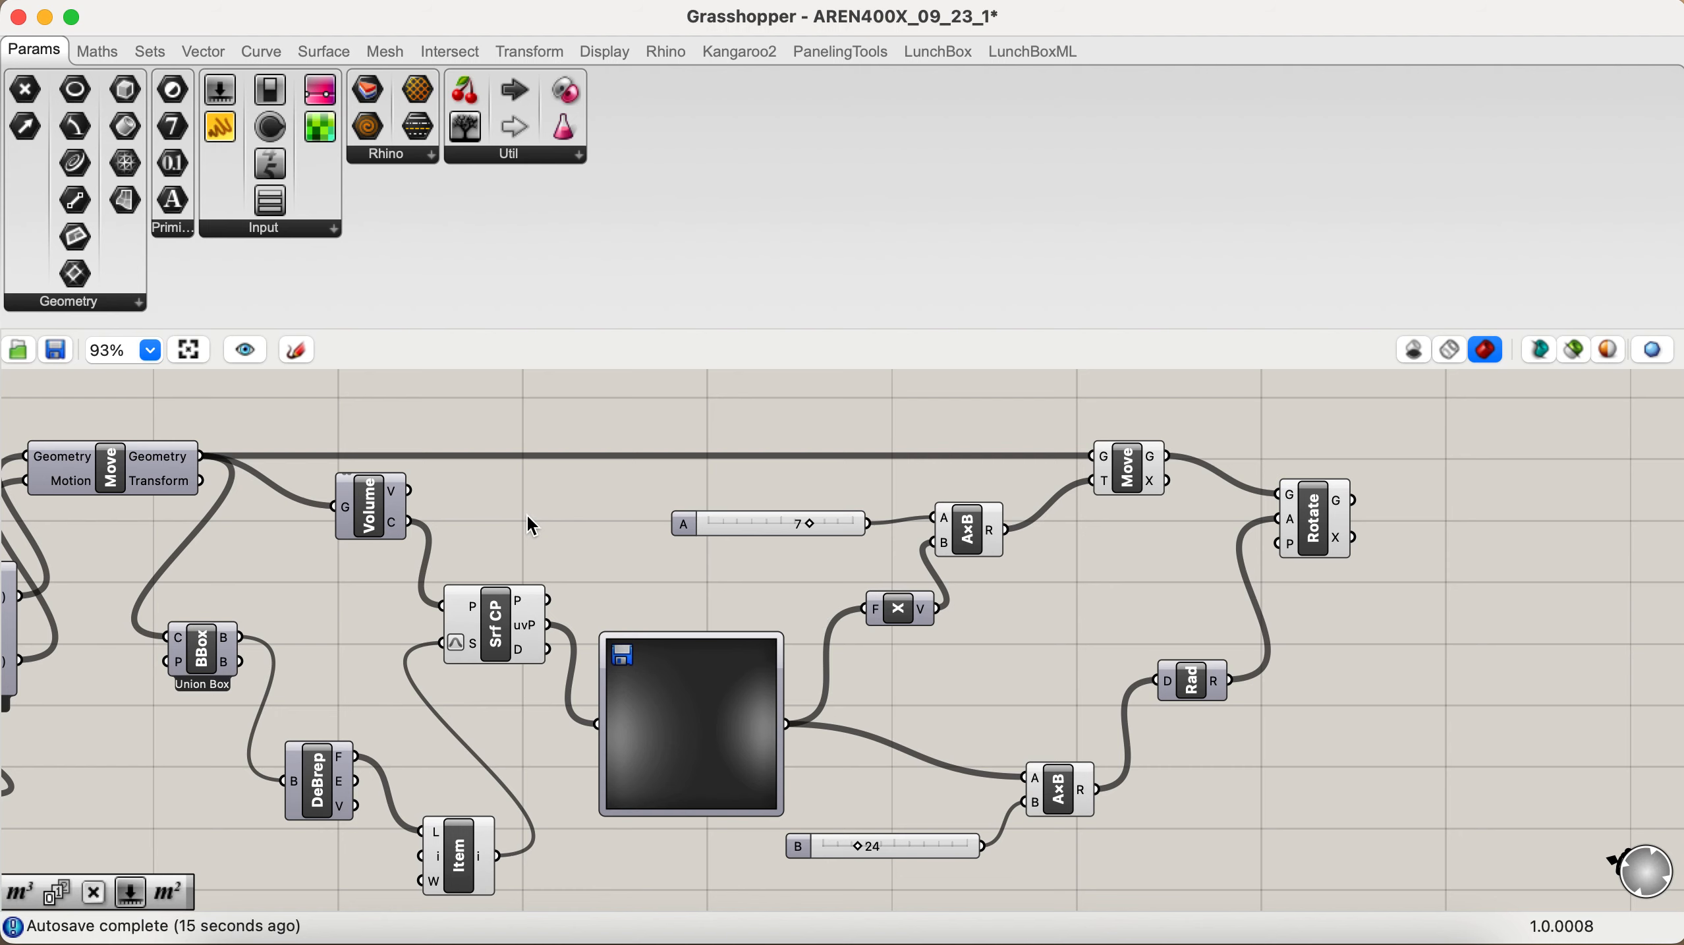
Step: Connect the Volume component's centroid output to Rotate's P input and check the wall from both sides in Rhino
drag(409, 523, 1280, 556)
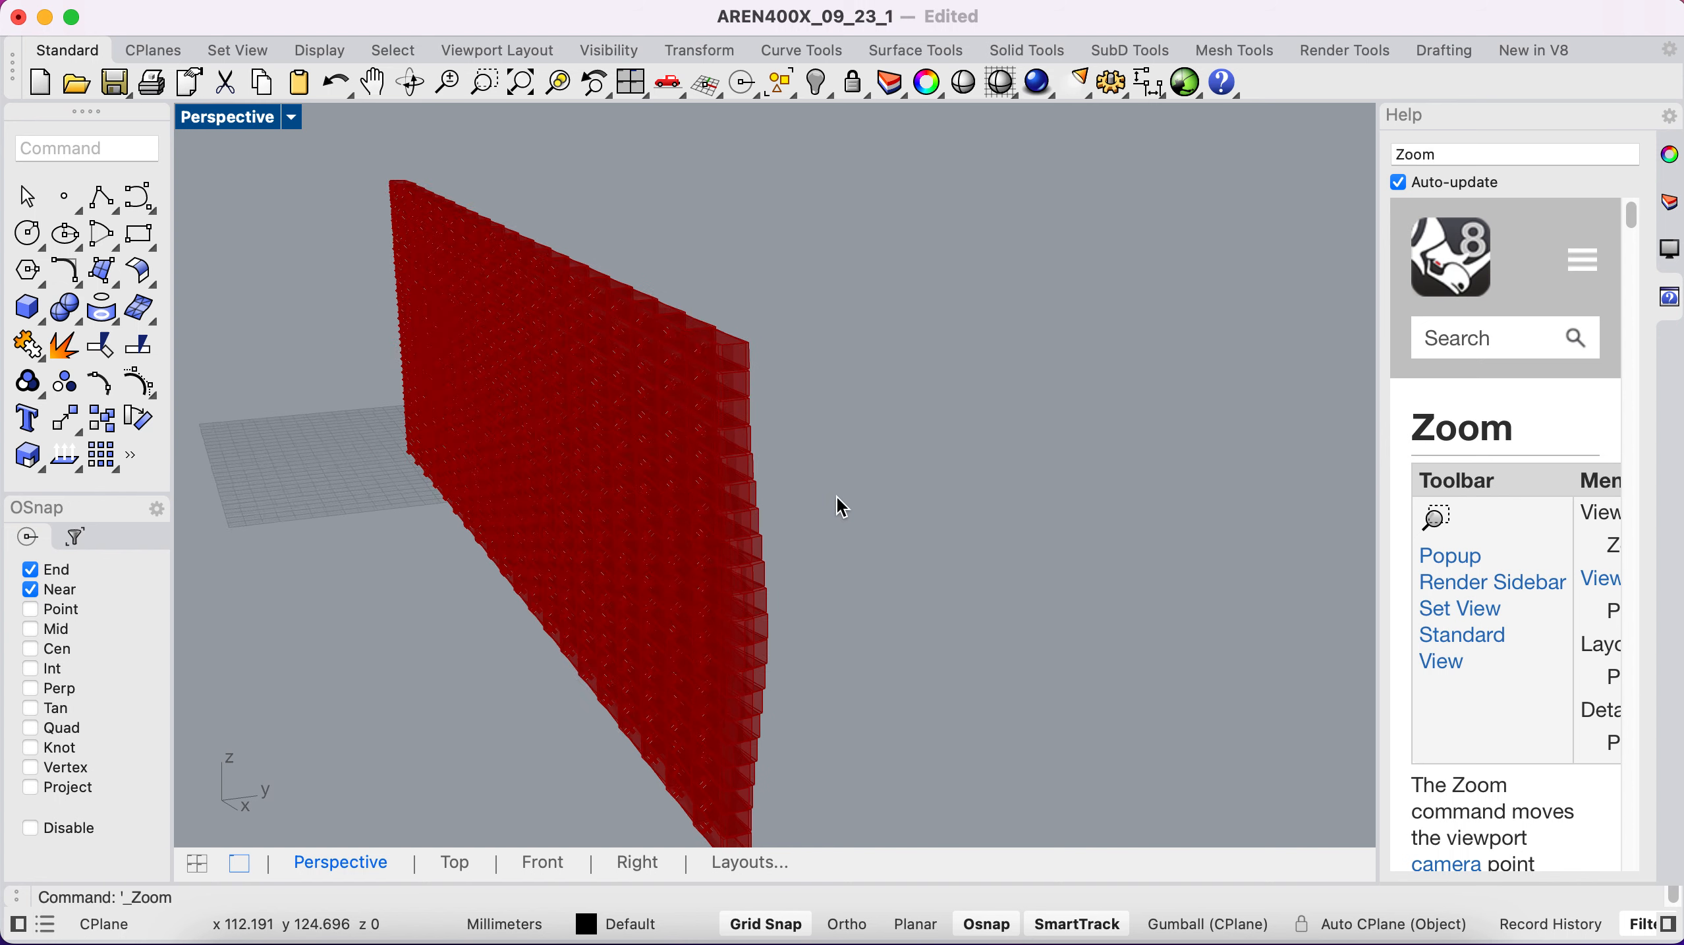
scroll(835, 495, right, 10)
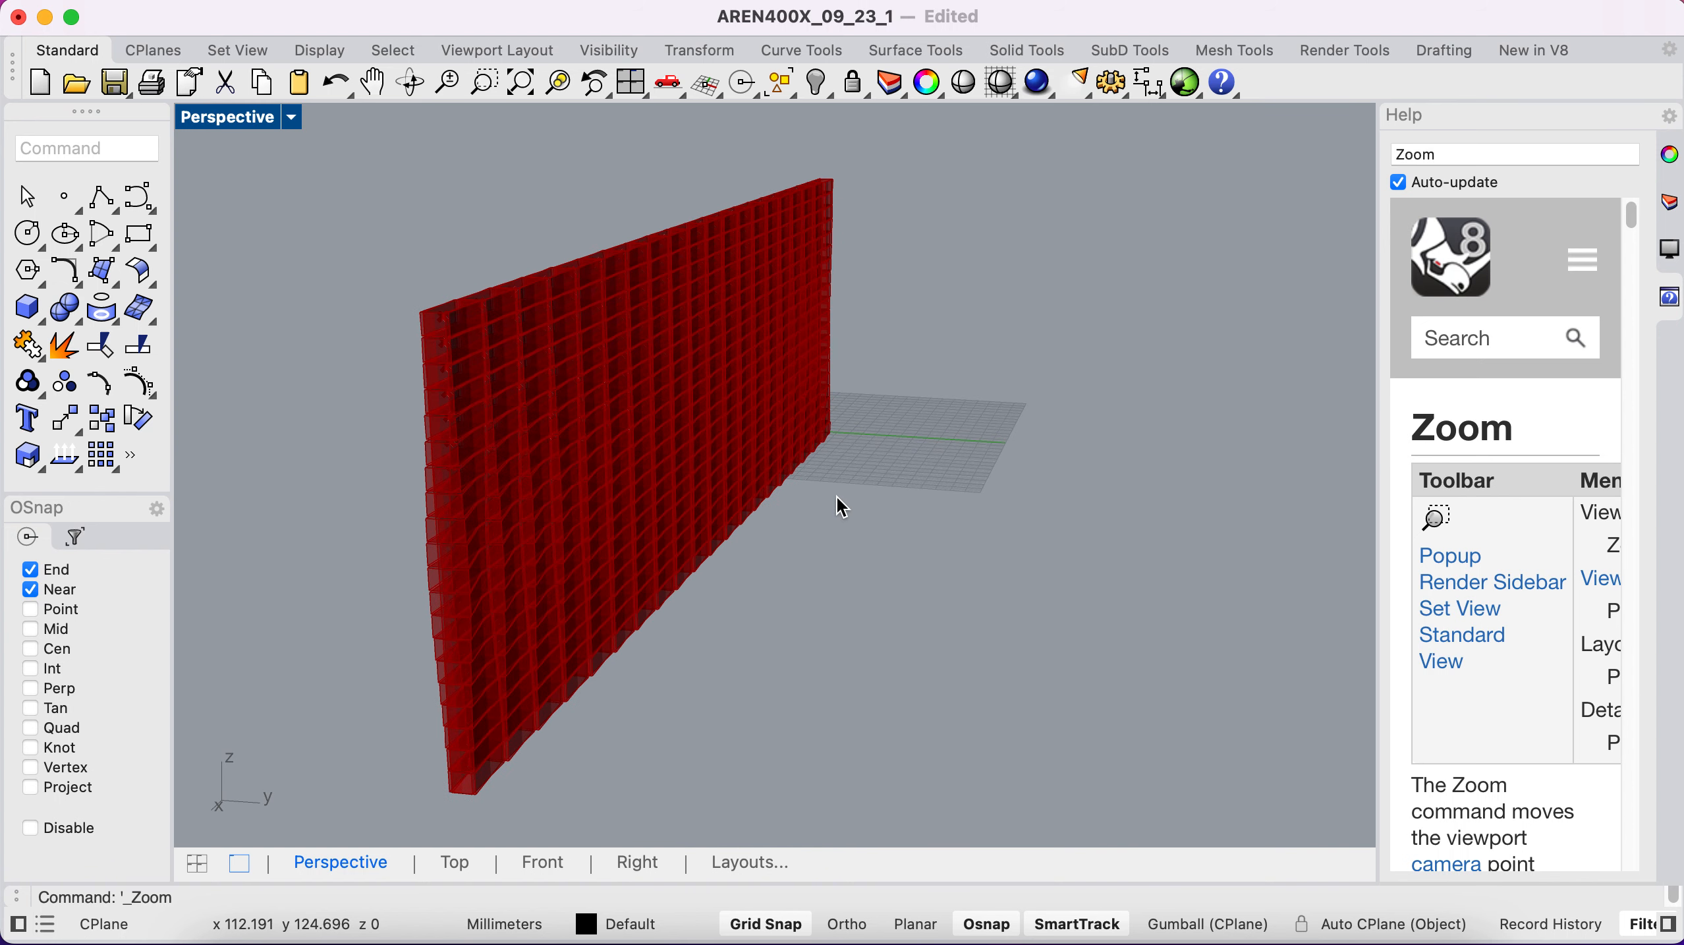
scroll(837, 498, right, 2)
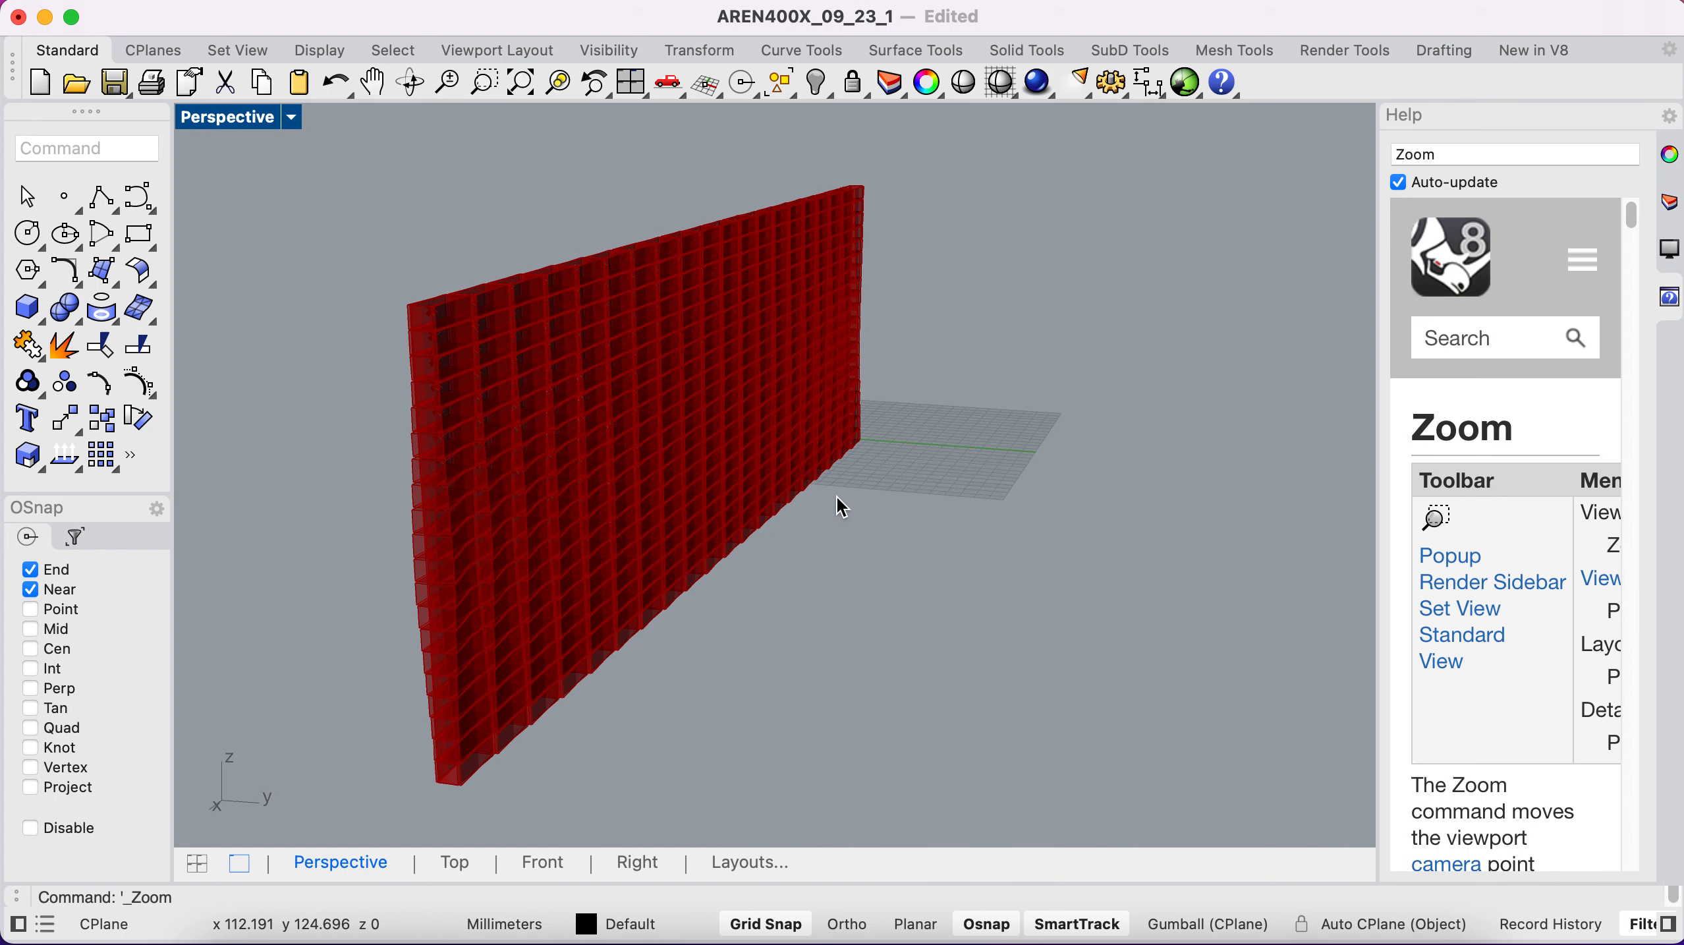
key(ctrl+Left)
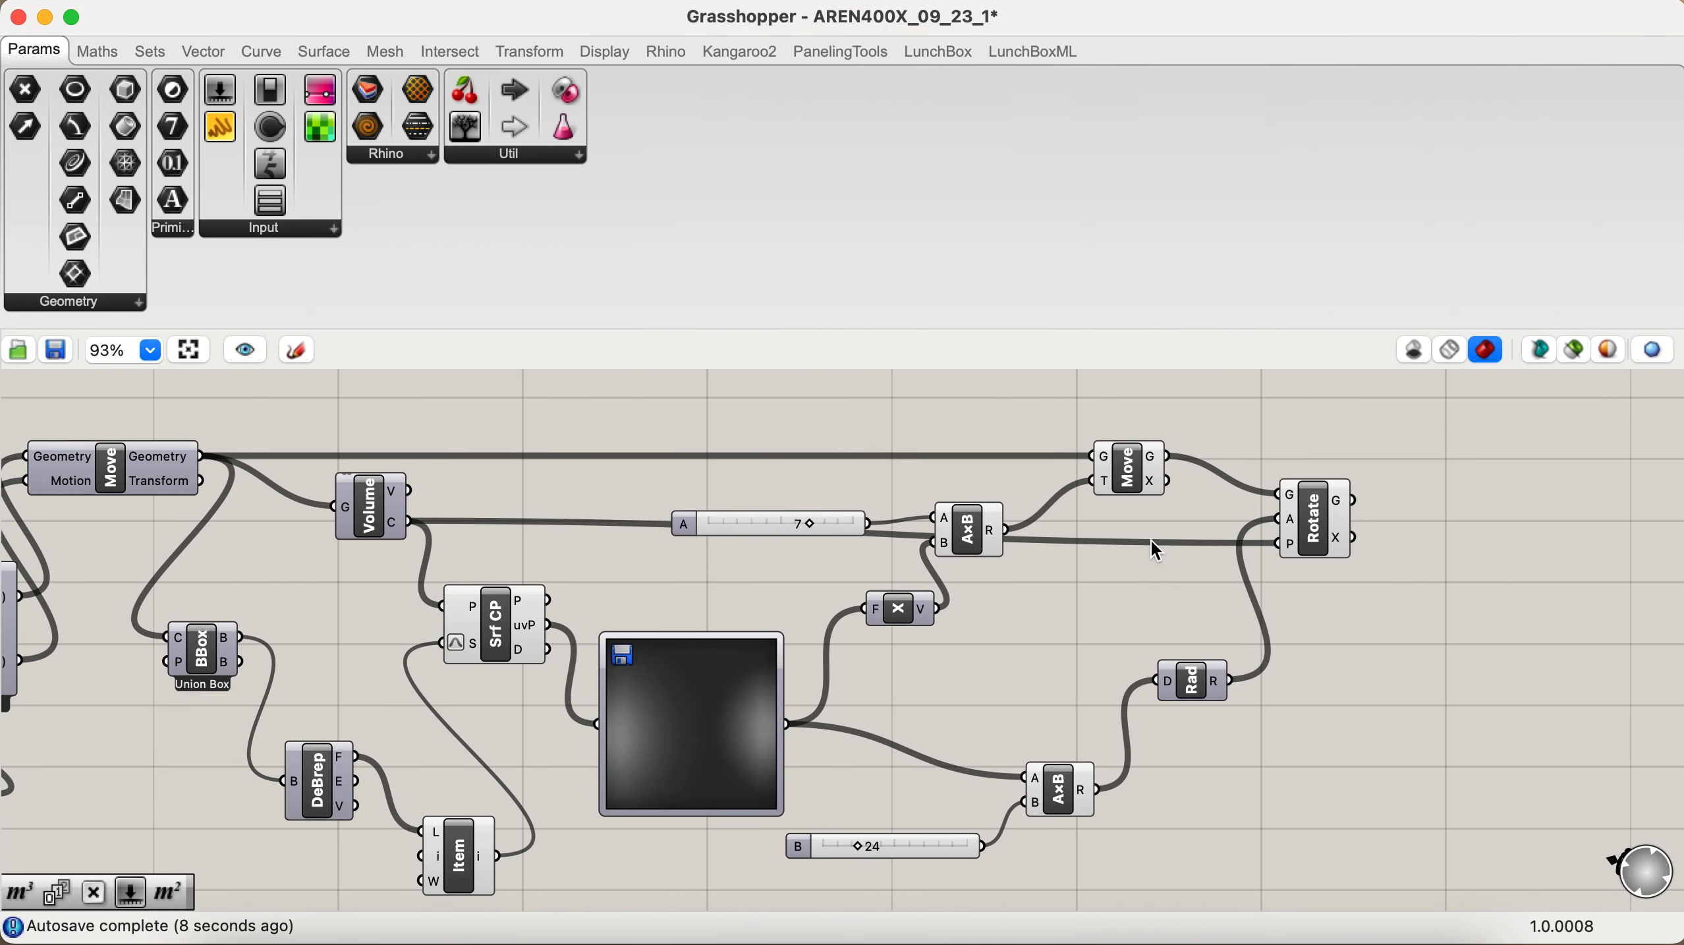
Step: Turn off the preview of all components from the first Move through Radians, leaving out Rotate
scroll(1178, 707, down, 3)
drag(1214, 819, 375, 466)
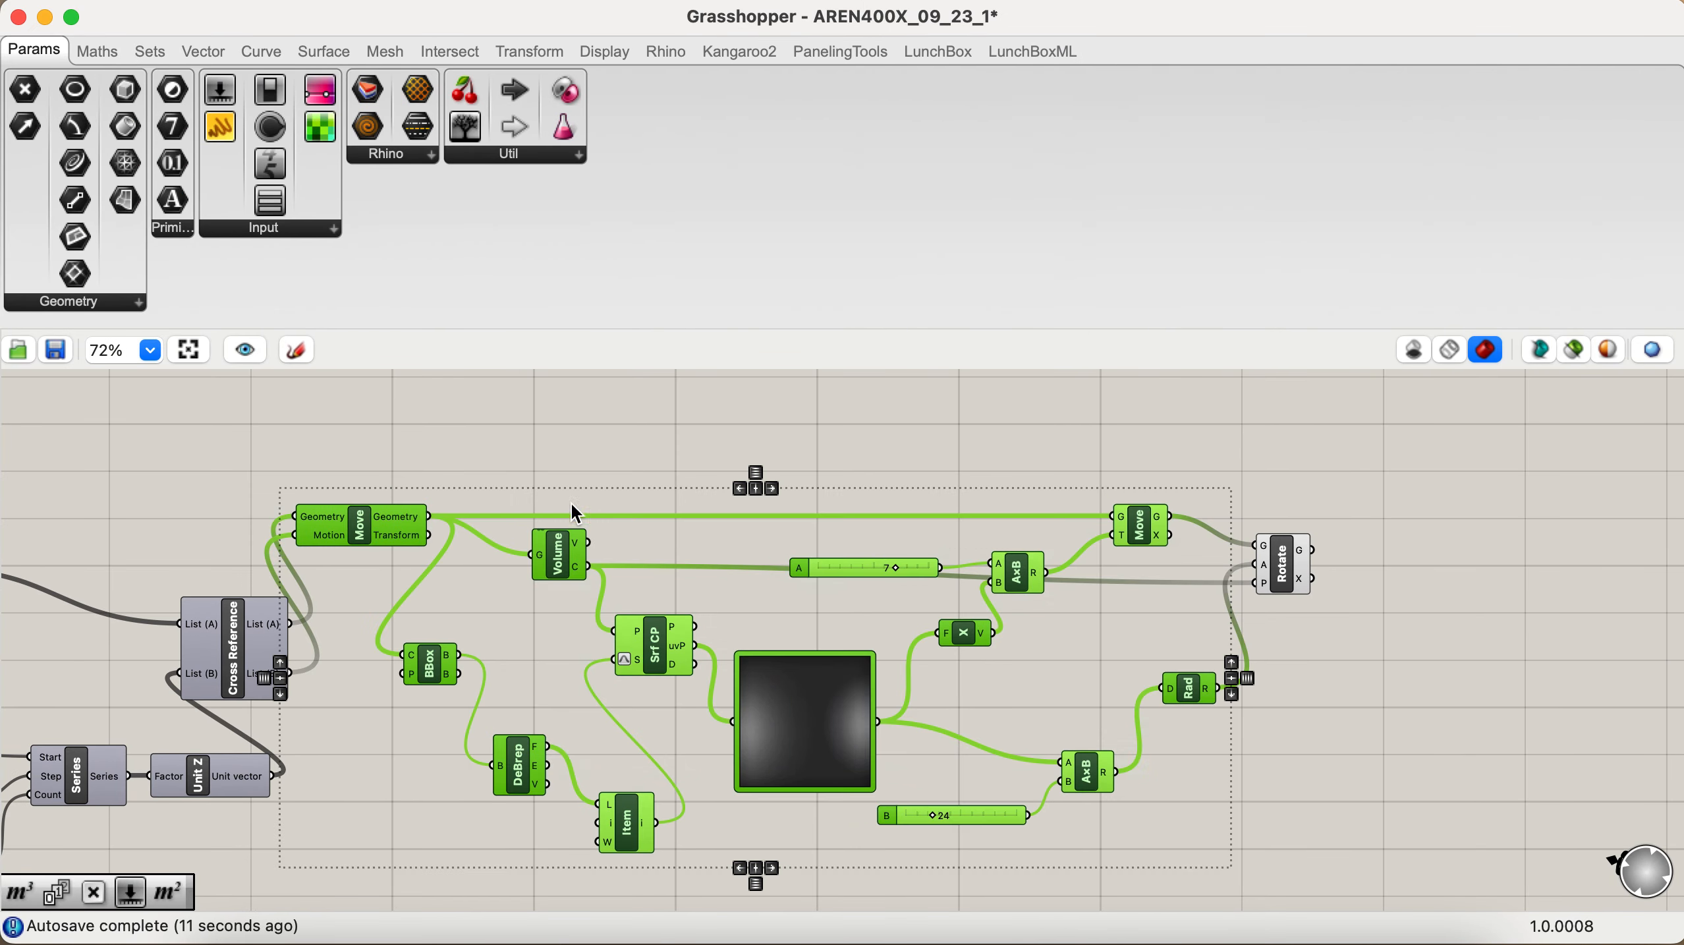
right_click(766, 602)
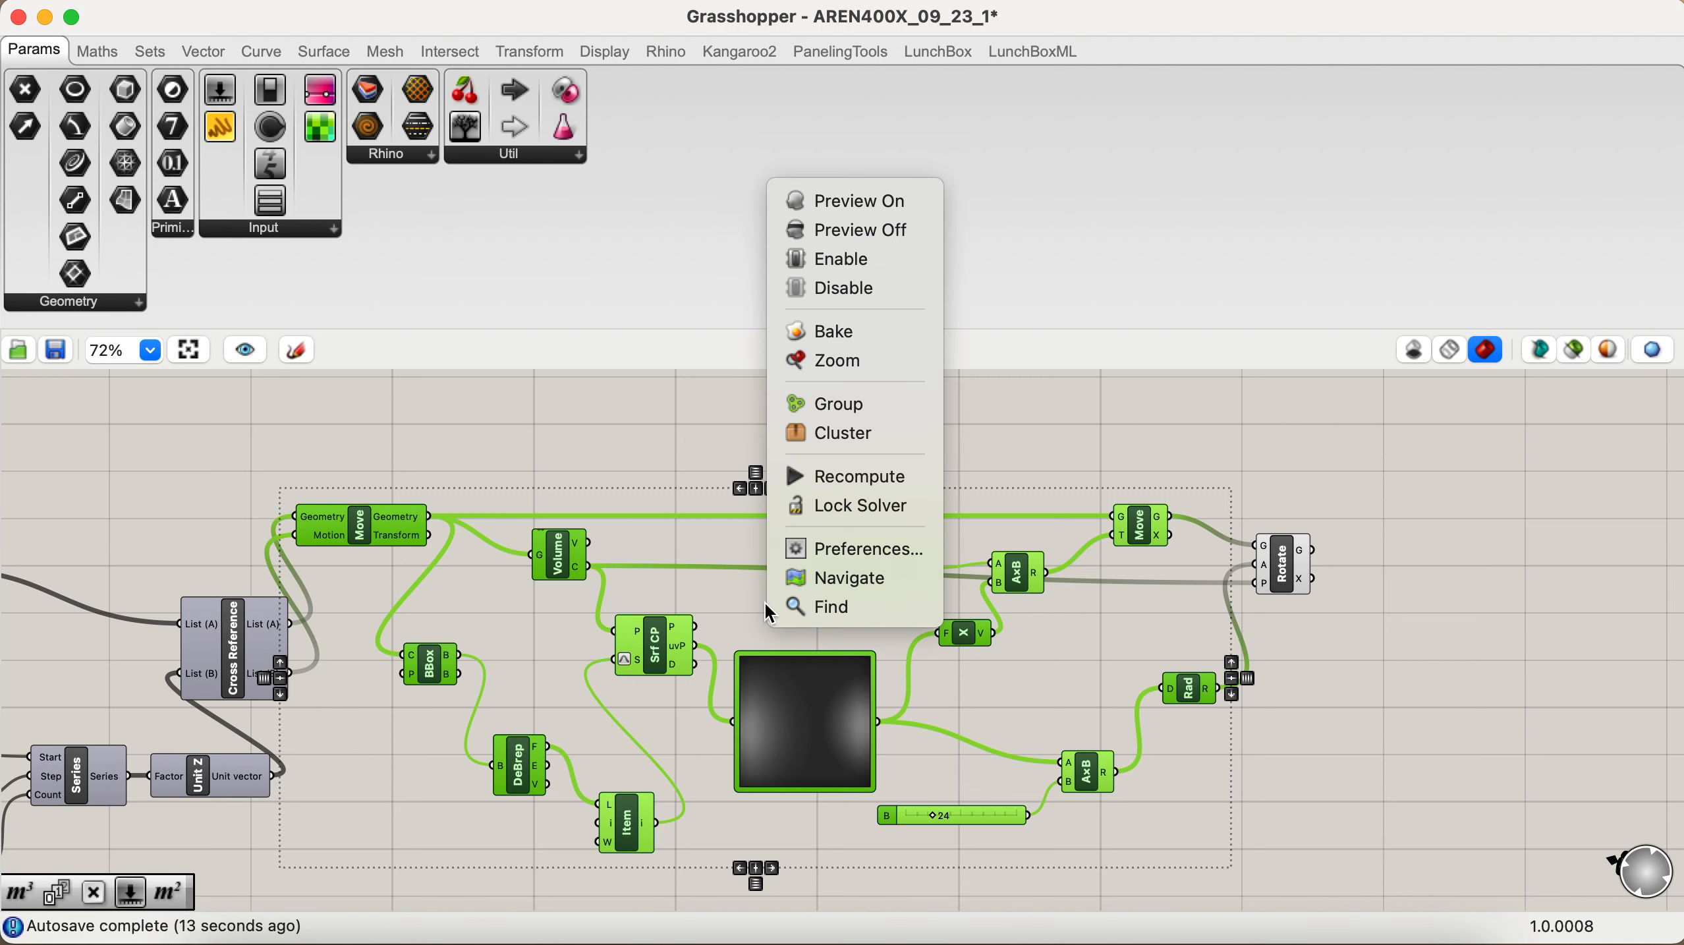
click(856, 229)
click(1436, 648)
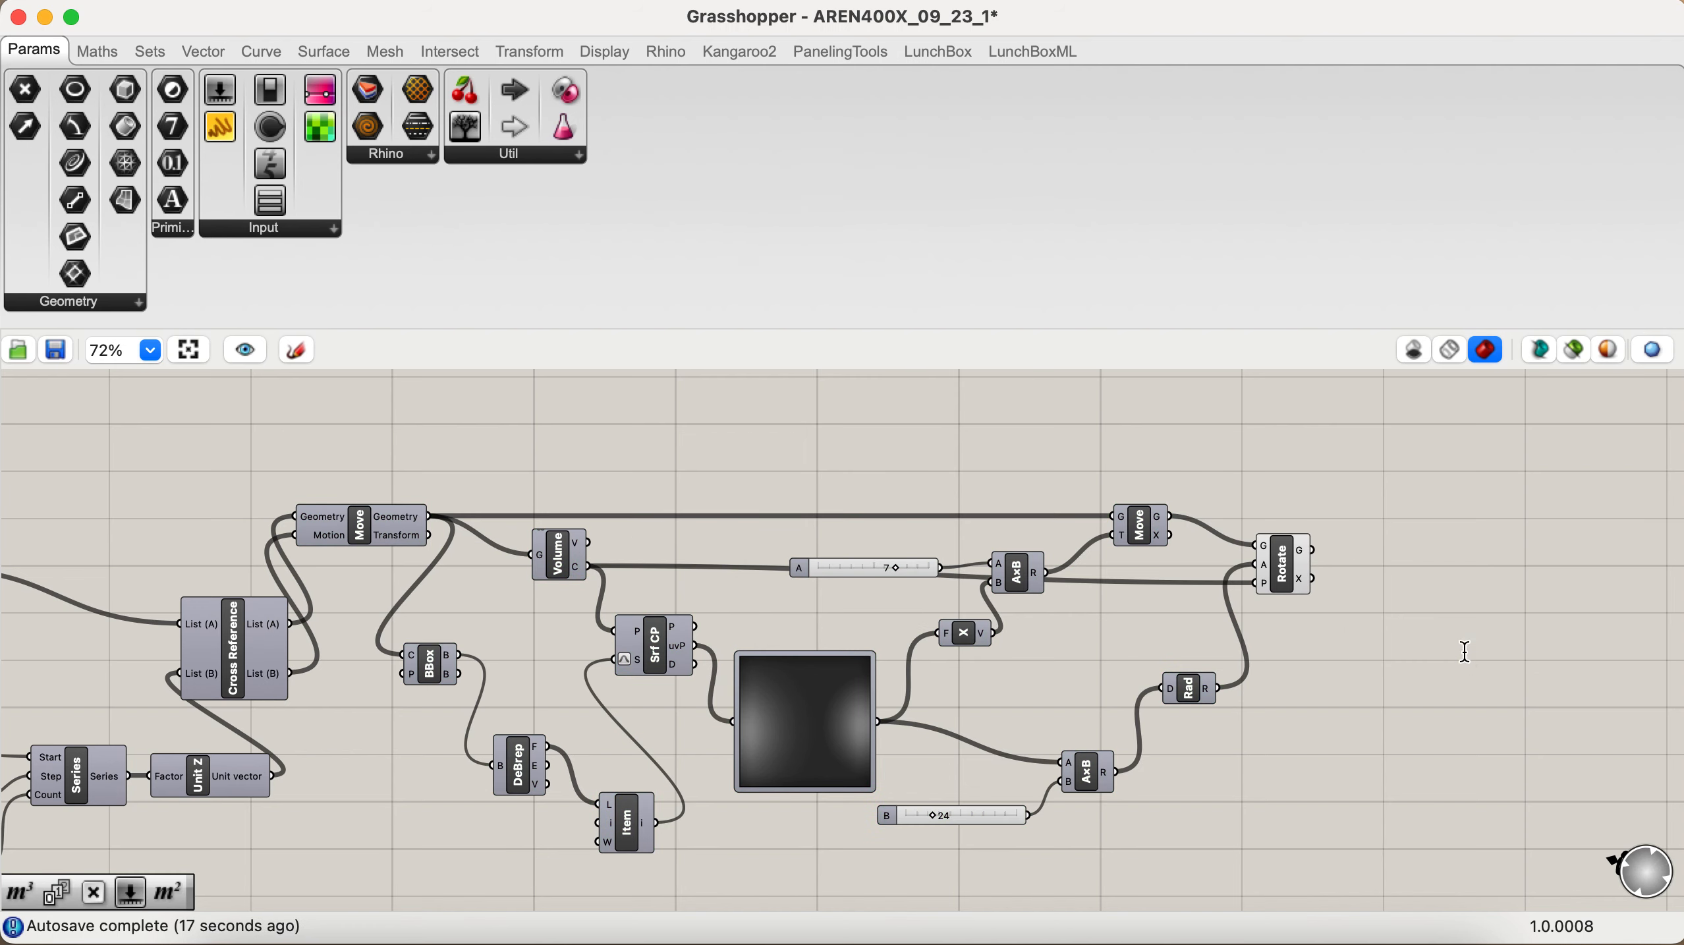
Step: Add a Custom Preview with a Colour Swatch wired to its M input and Rotate's geometry output wired to its G input
double_click(1463, 650)
text(pre)
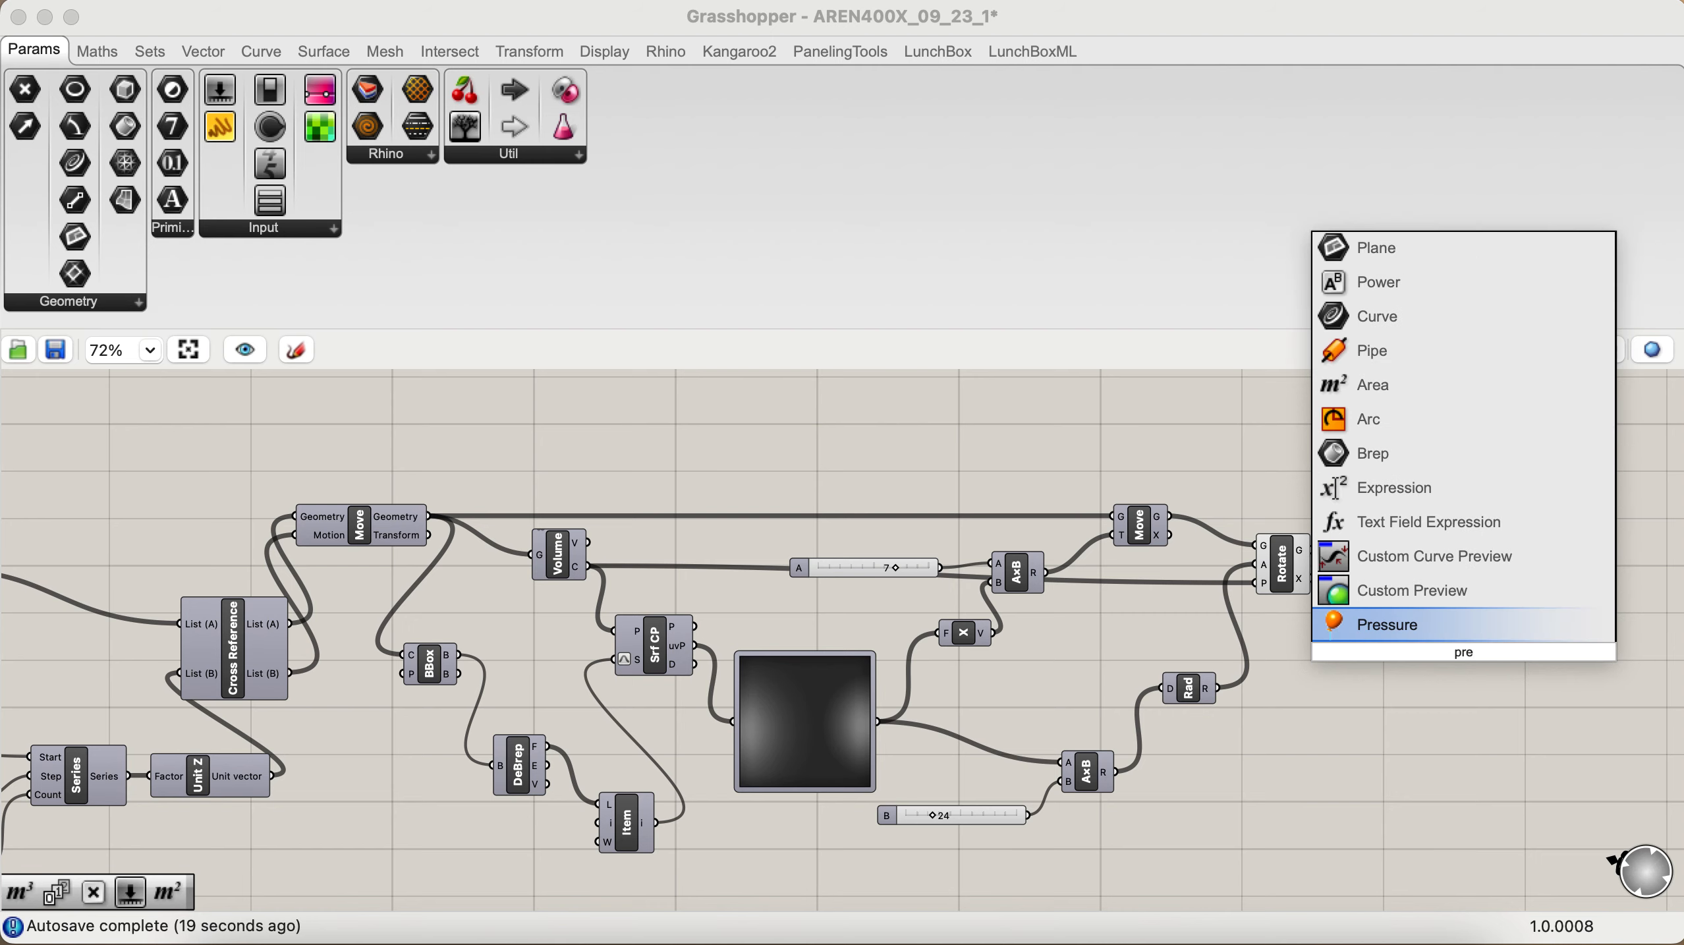
click(1498, 588)
double_click(1388, 755)
text(col)
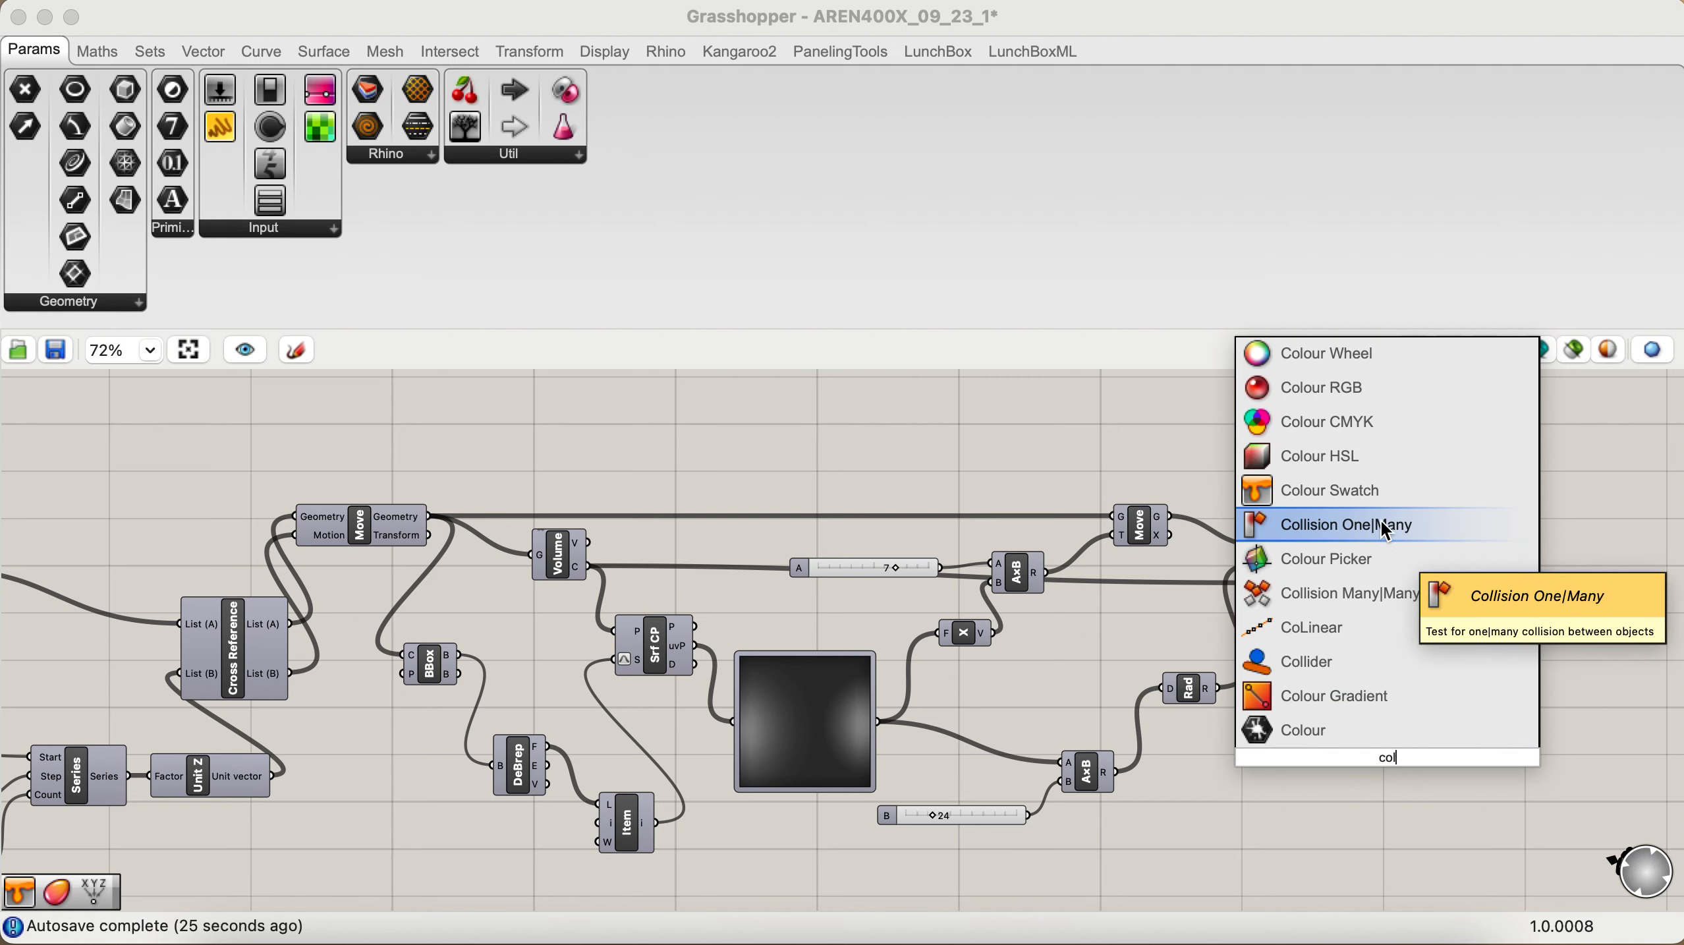
click(1377, 495)
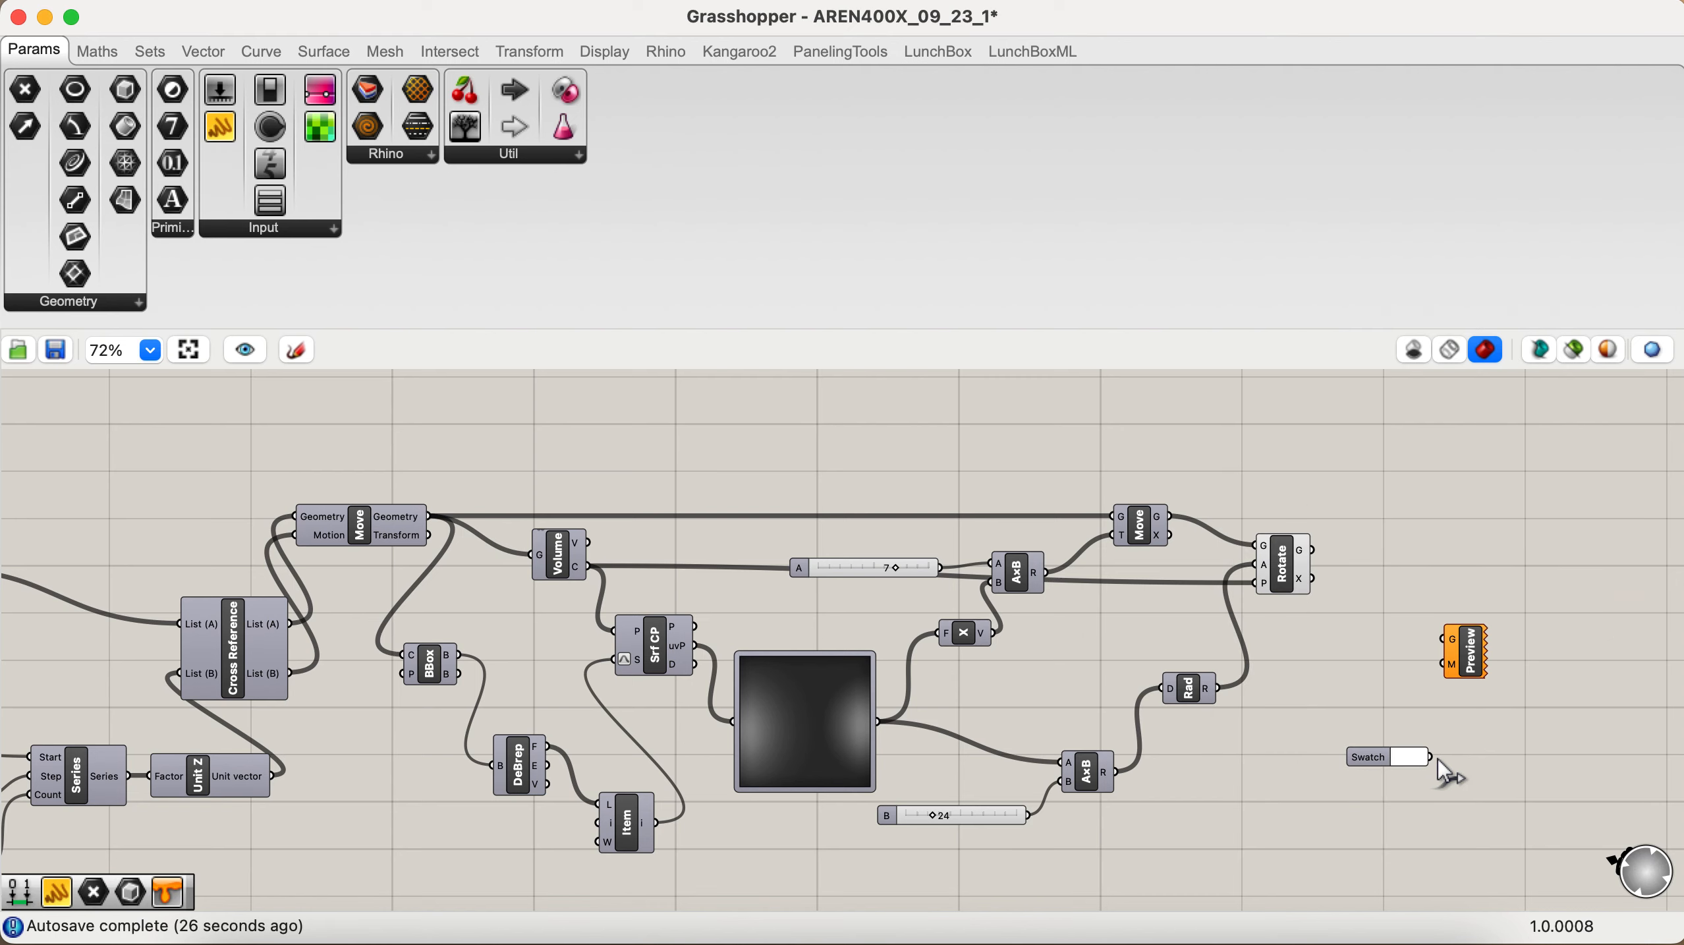
drag(1439, 758, 1445, 664)
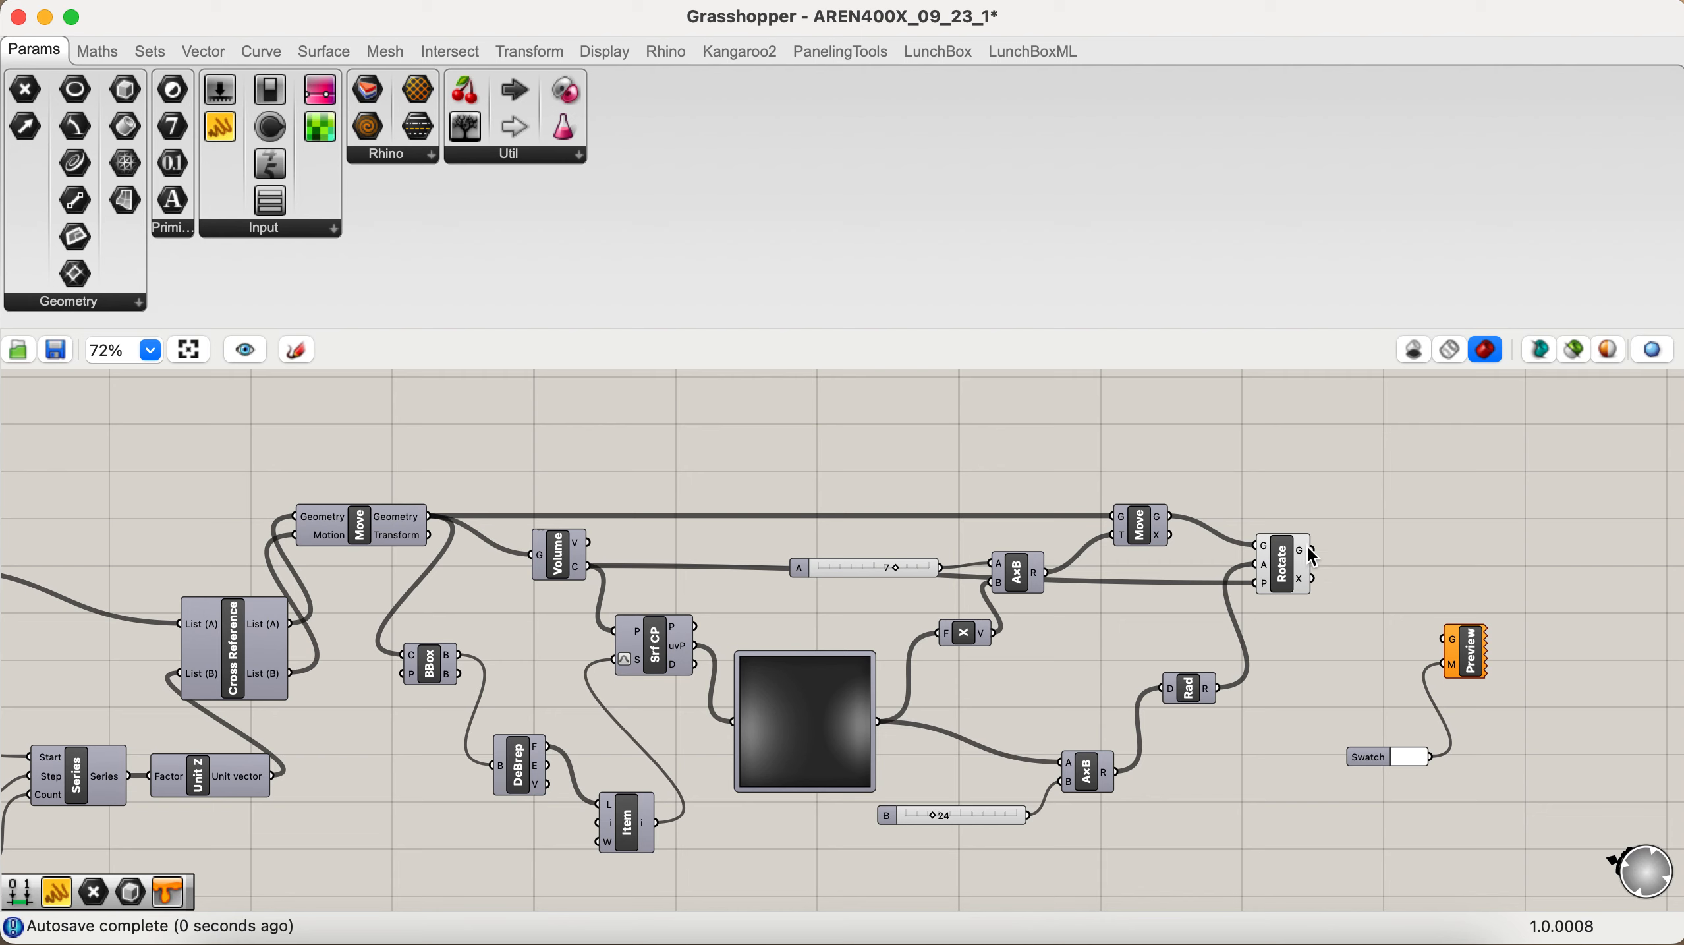
drag(1310, 551, 1445, 637)
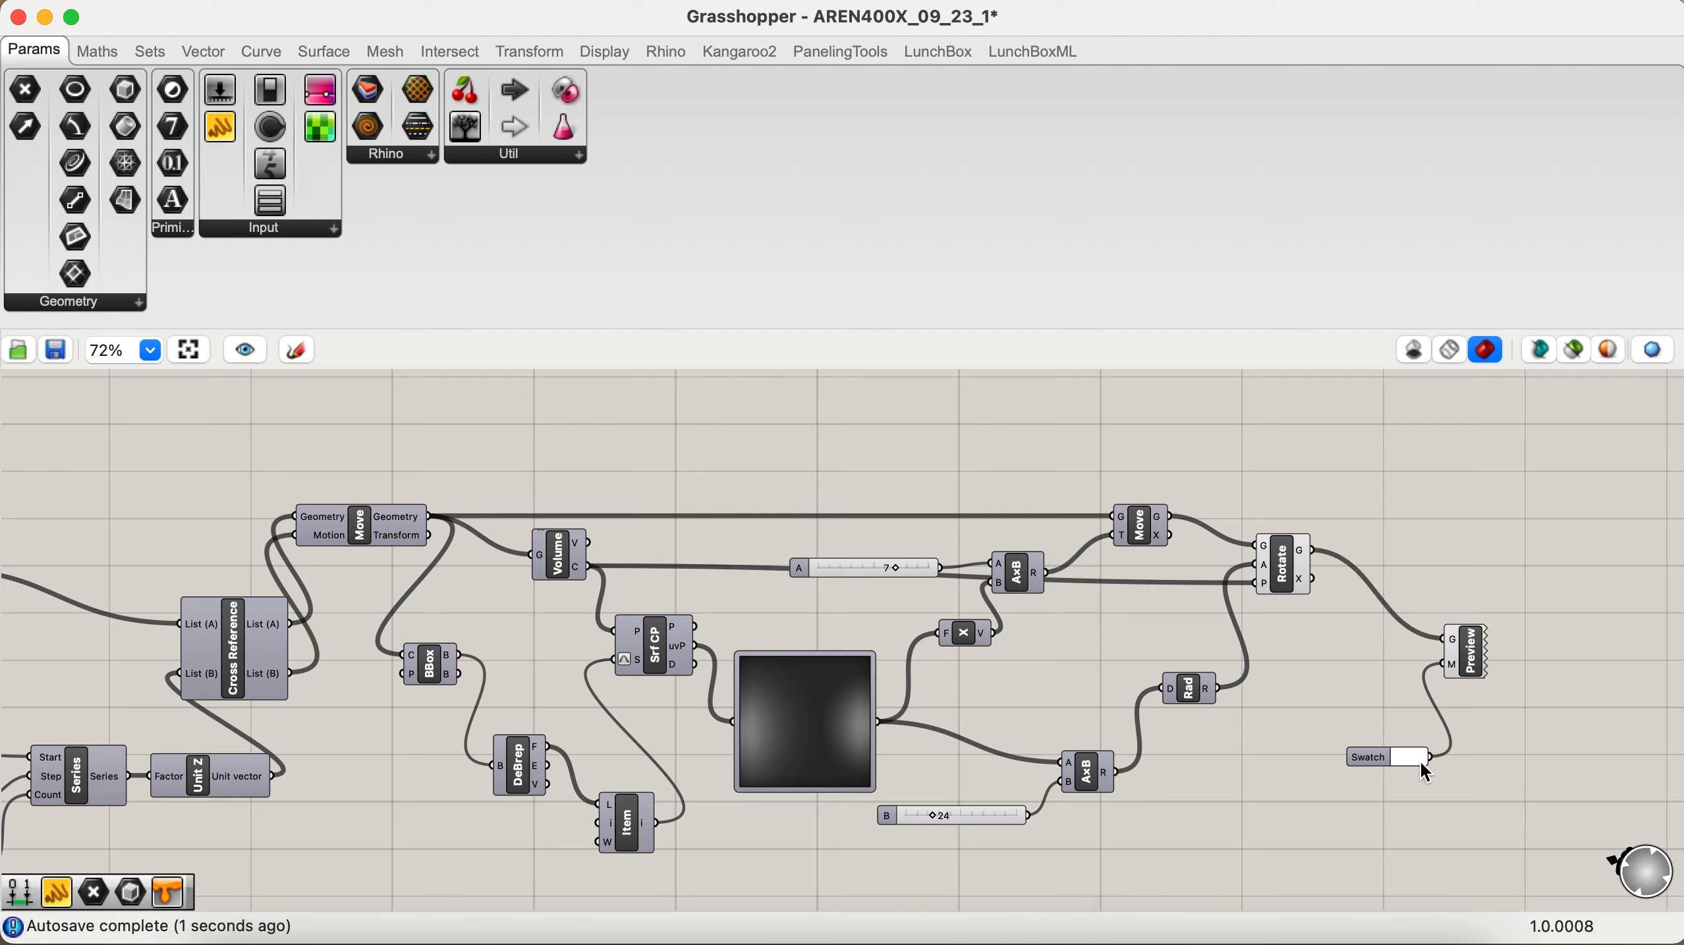
Step: Turn off the Rotate component's own preview and inspect the swatch-coloured wall in Rhino's Perspective viewport
right_click(1286, 561)
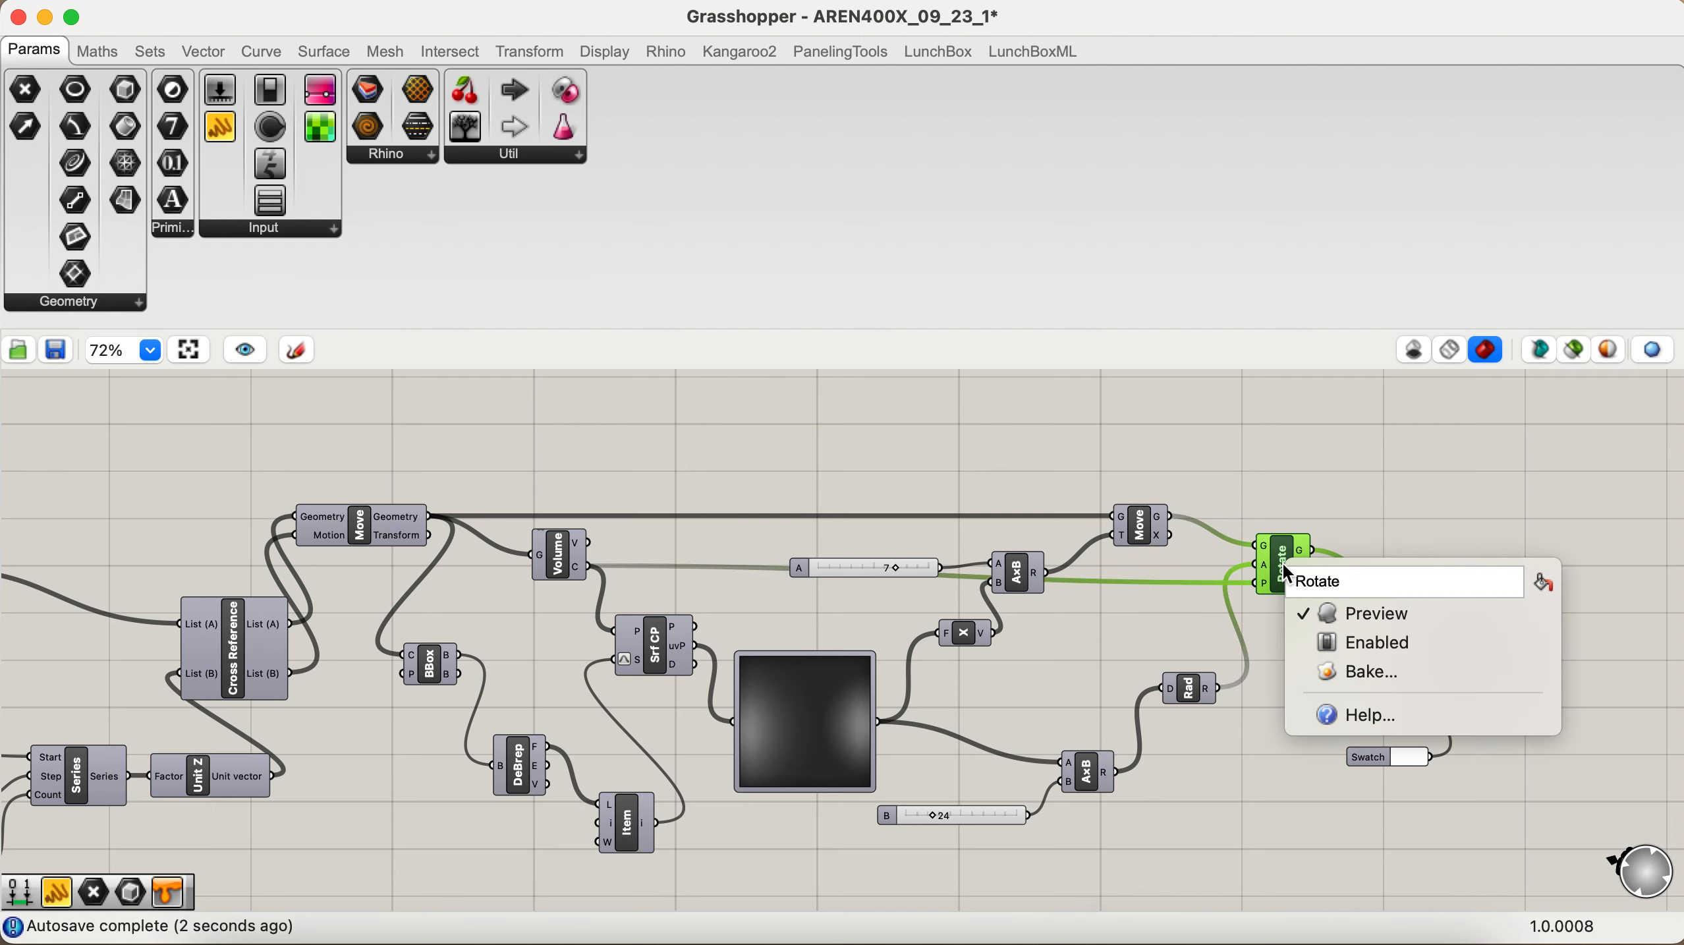
click(1312, 612)
key(super+Tab)
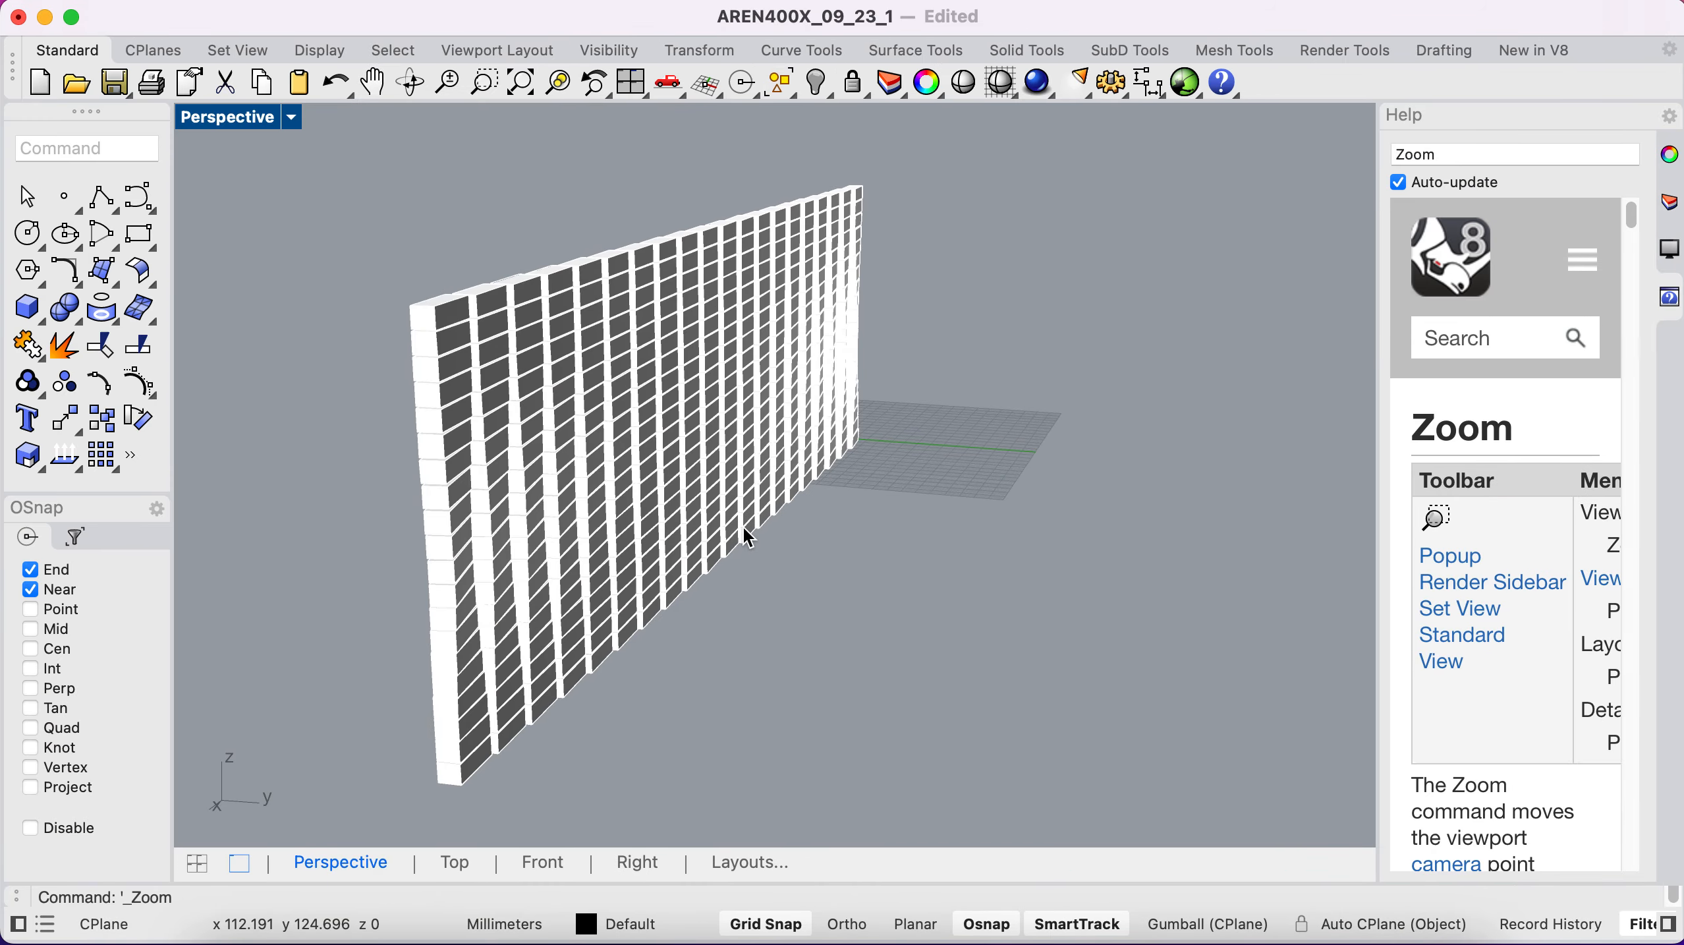
scroll(743, 527, right, 5)
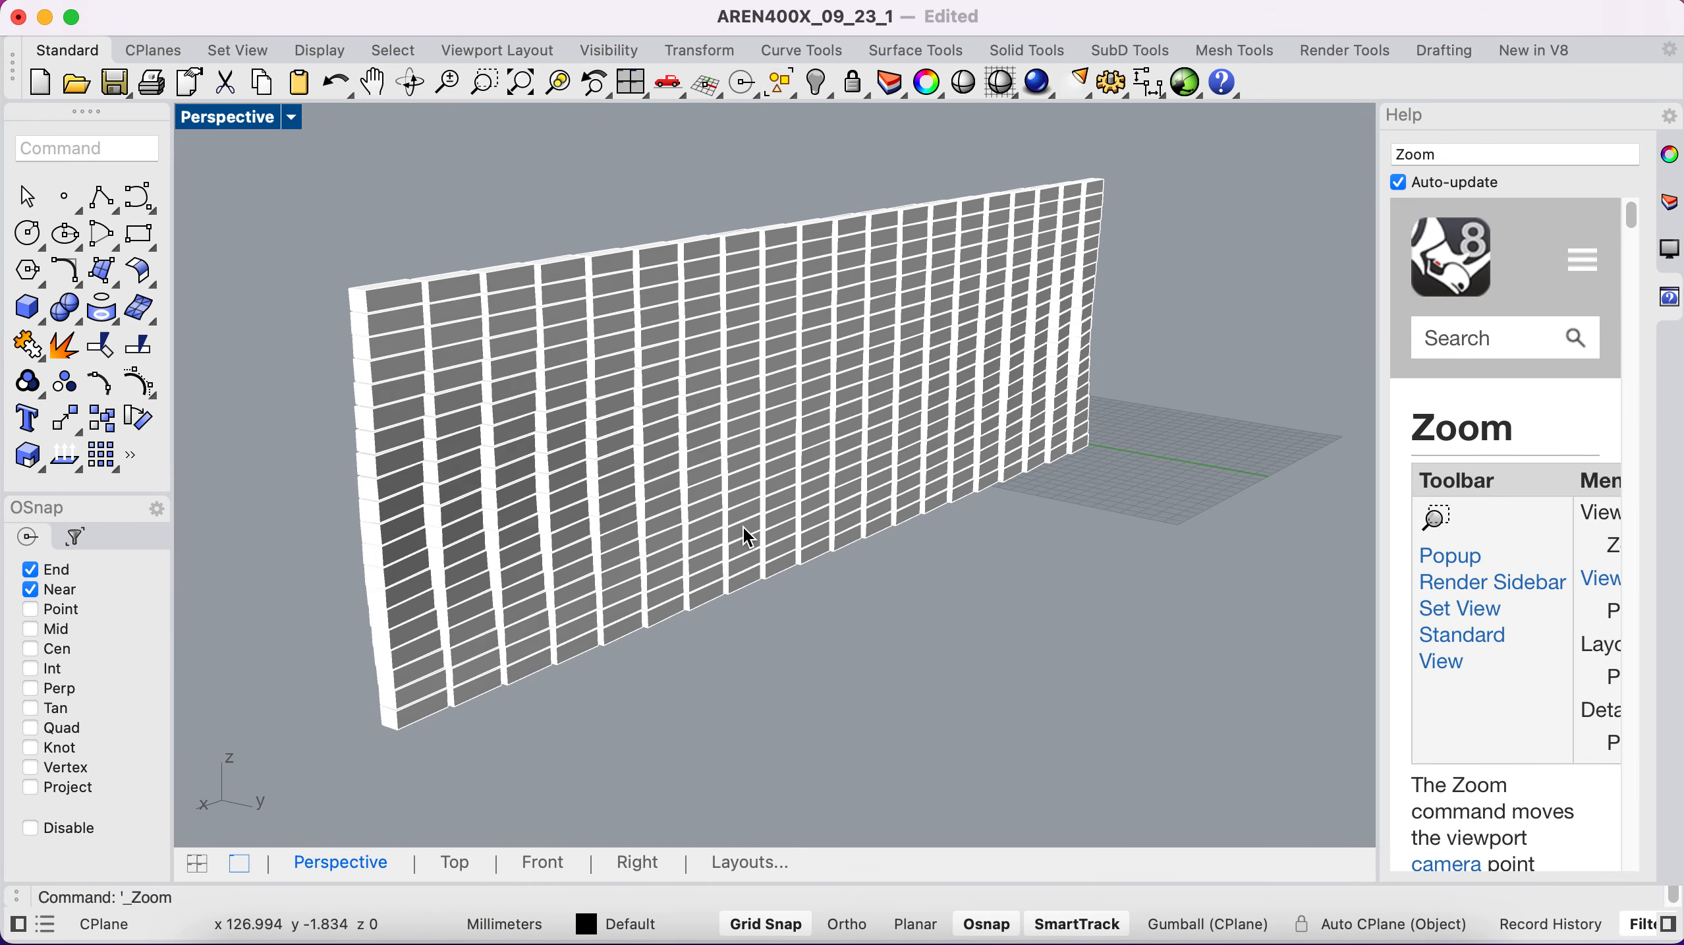